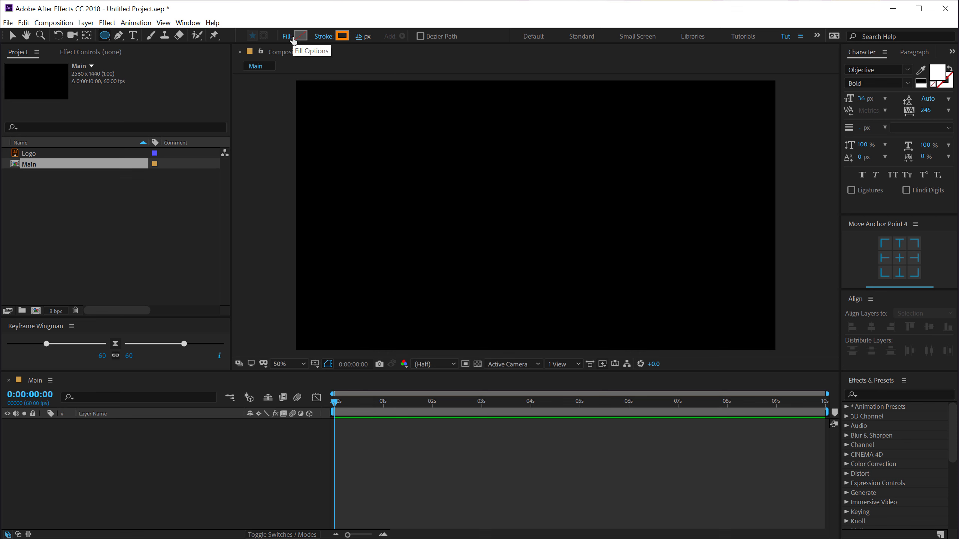
# Set the shape fill to None and add an ellipse shape layer spanning the full Main composition
pyautogui.click(286, 37)
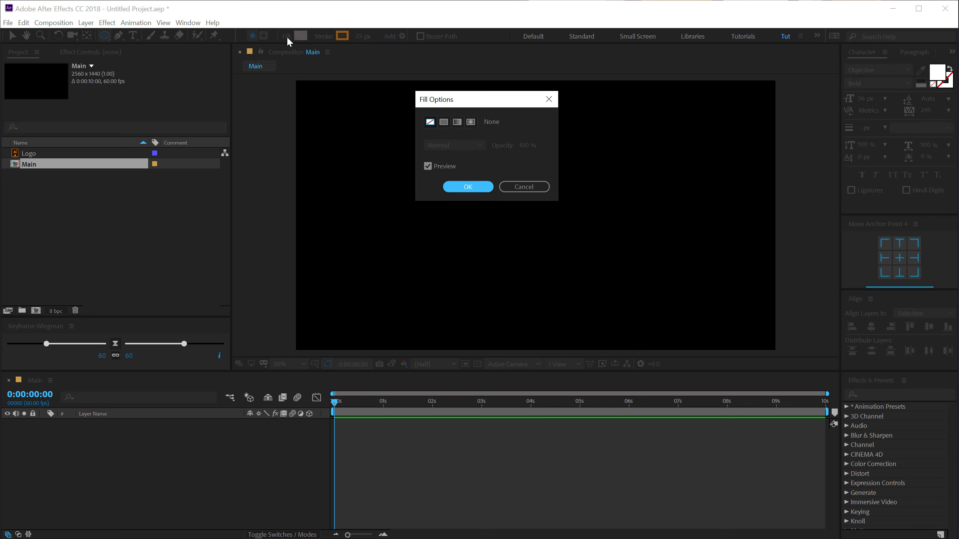
pyautogui.click(468, 187)
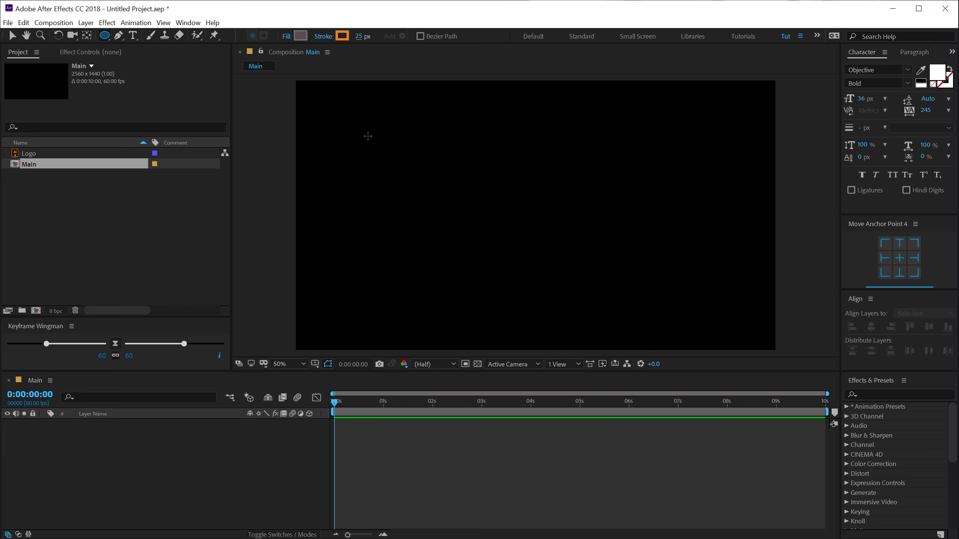
pyautogui.doubleClick(105, 36)
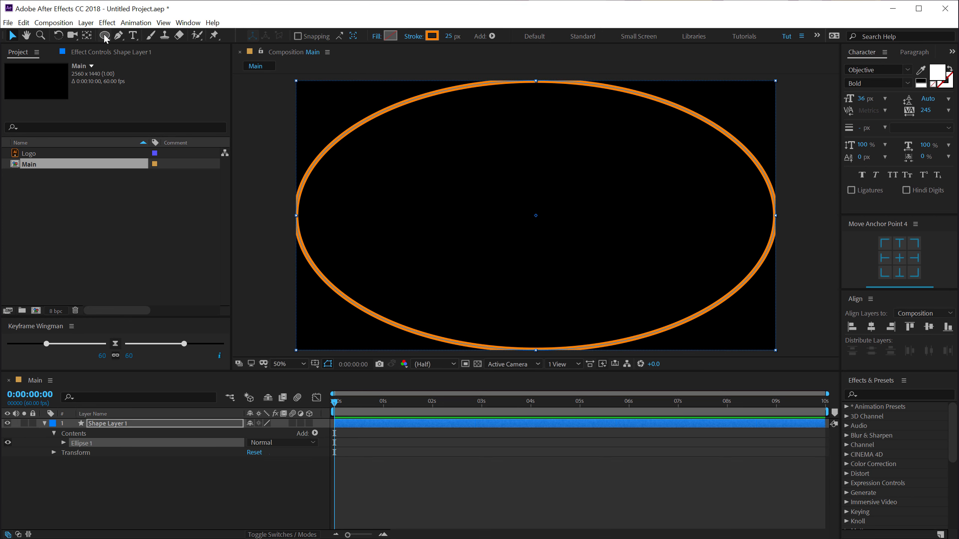
# Make the ellipse path a perfect circle by equalizing its dimensions, and set its size to 800 by 800
pyautogui.click(63, 443)
pyautogui.click(72, 453)
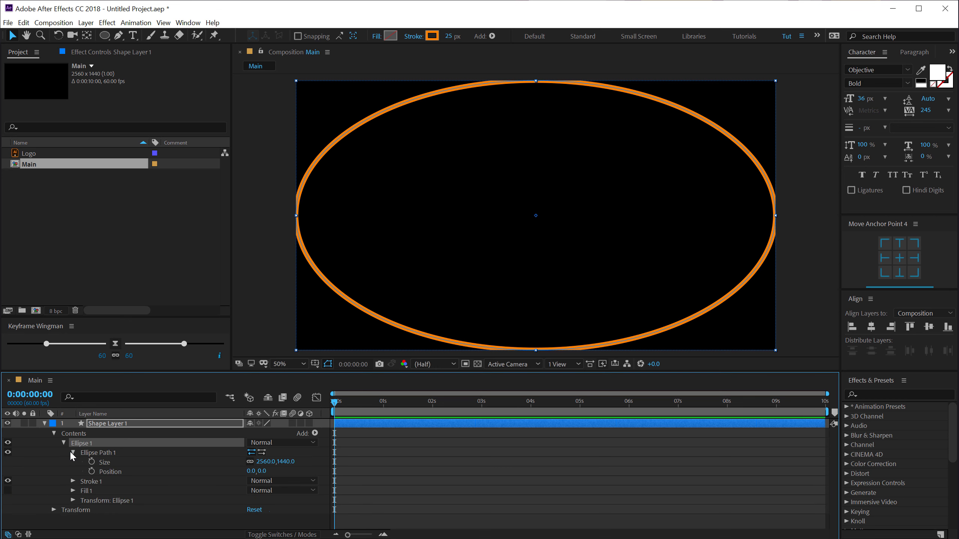
pyautogui.keyDown('alt'); pyautogui.click(250, 462); pyautogui.keyUp('alt')
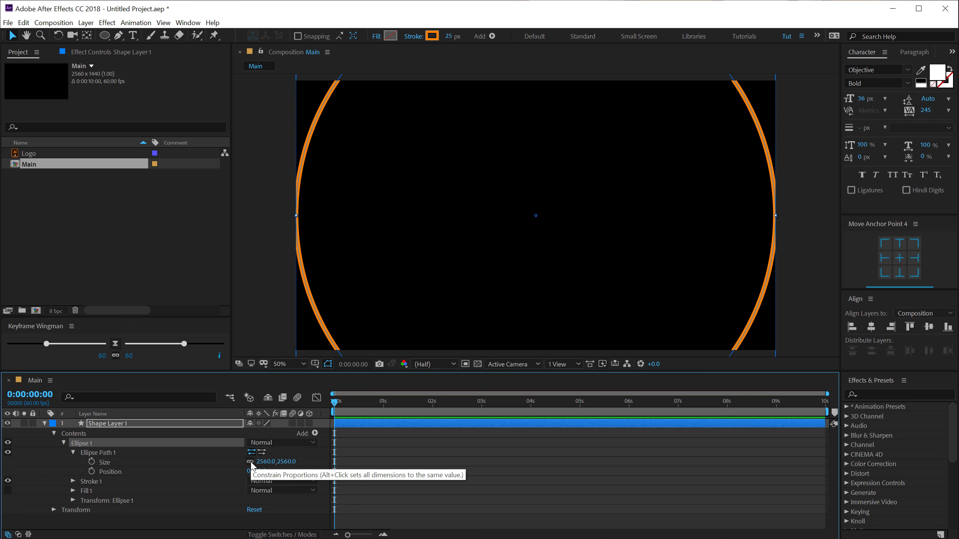
pyautogui.click(281, 462)
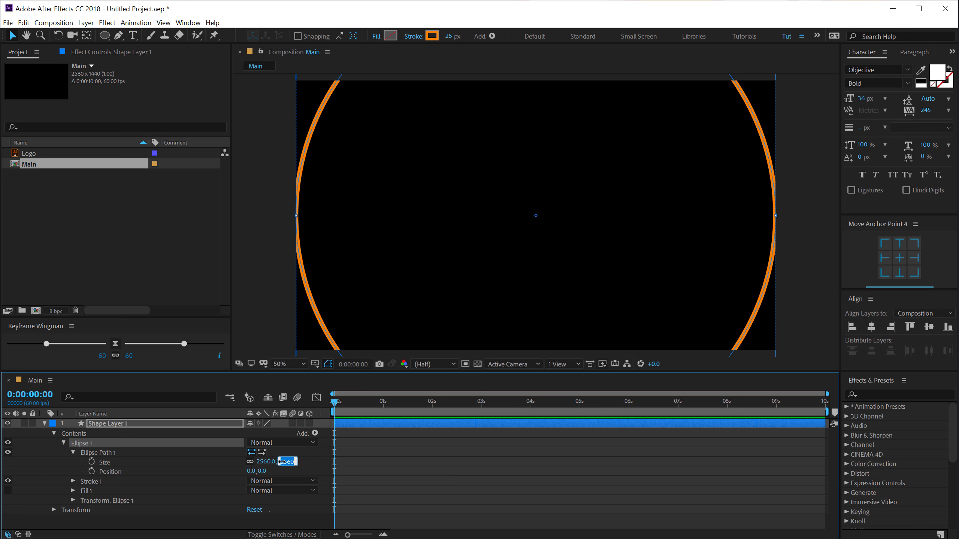
pyautogui.press('BackSpace')
pyautogui.press('Return')
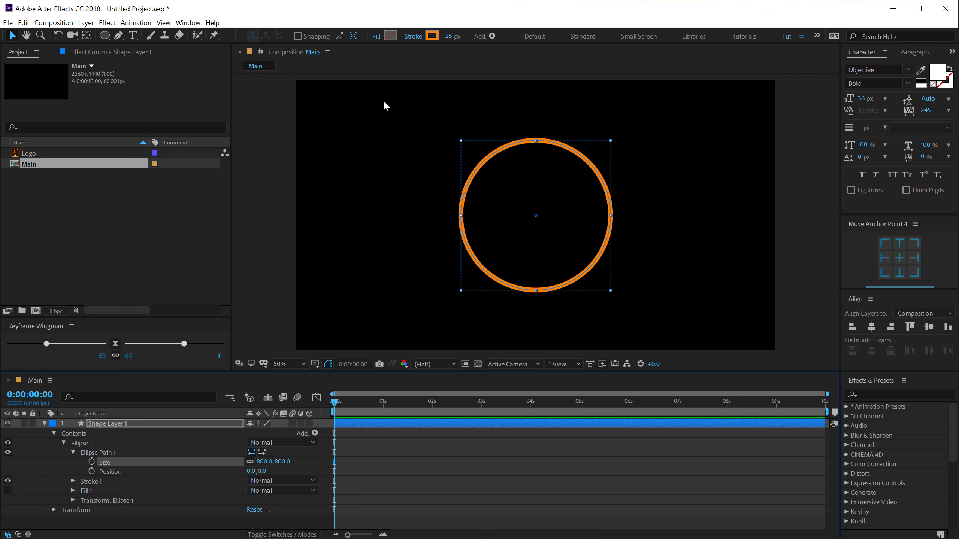
# Change the circle's stroke color to dark grey 3A3A3A
pyautogui.click(432, 36)
pyautogui.moveTo(406, 185)
pyautogui.mouseDown()
pyautogui.moveTo(291, 167)
pyautogui.moveTo(293, 193)
pyautogui.mouseUp()
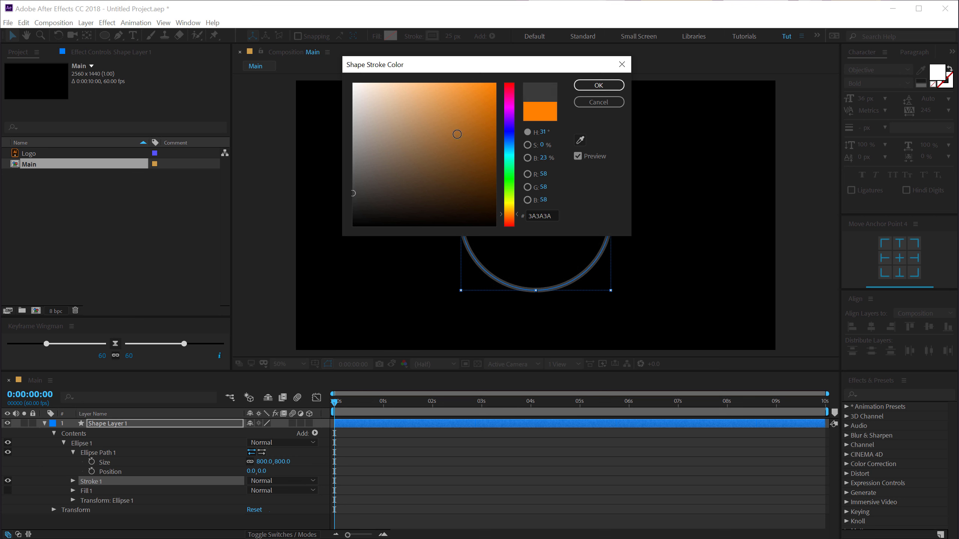
pyautogui.click(598, 85)
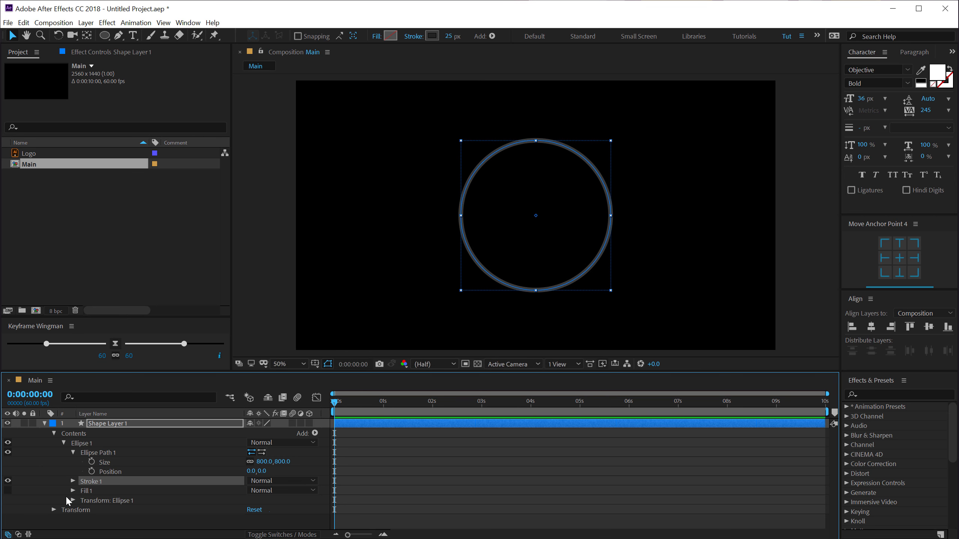
# Set the line cap of the circle's stroke to Round Cap and collapse the stroke and path properties
pyautogui.click(74, 479)
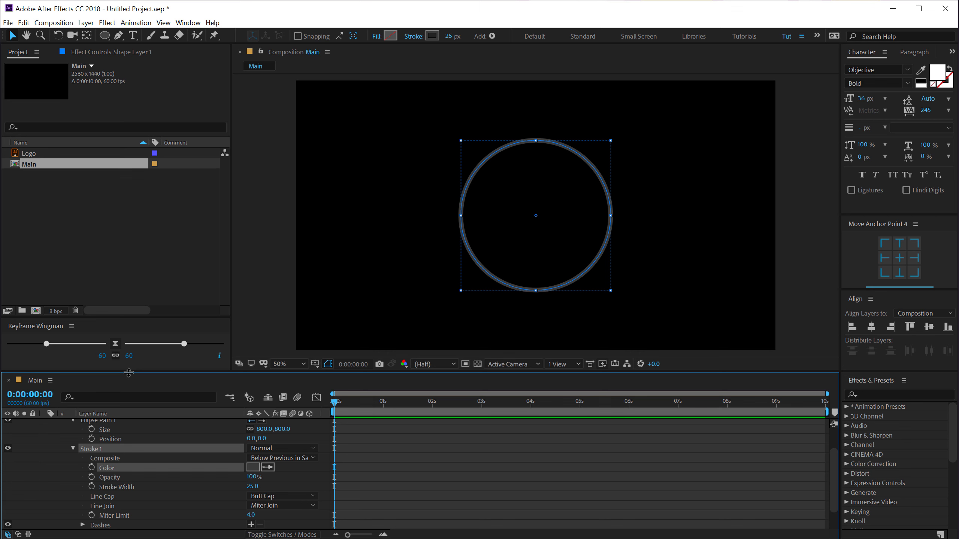
pyautogui.moveTo(135, 374); pyautogui.dragTo(136, 315)
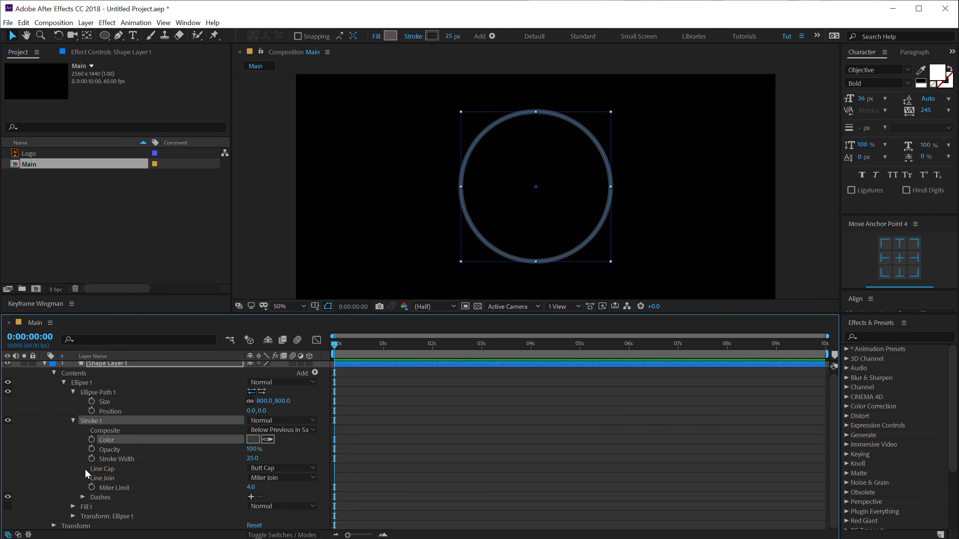
pyautogui.click(281, 468)
pyautogui.click(296, 492)
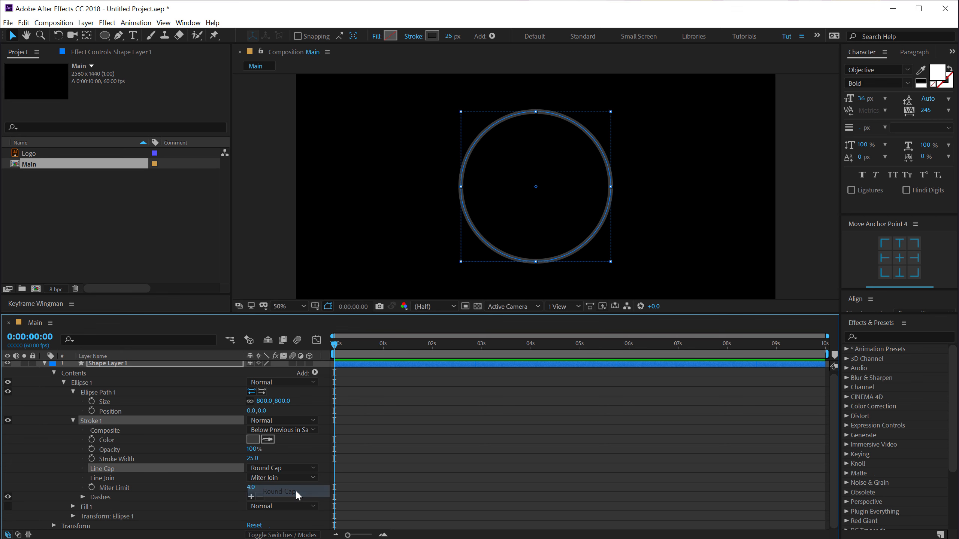
pyautogui.click(73, 421)
pyautogui.click(73, 395)
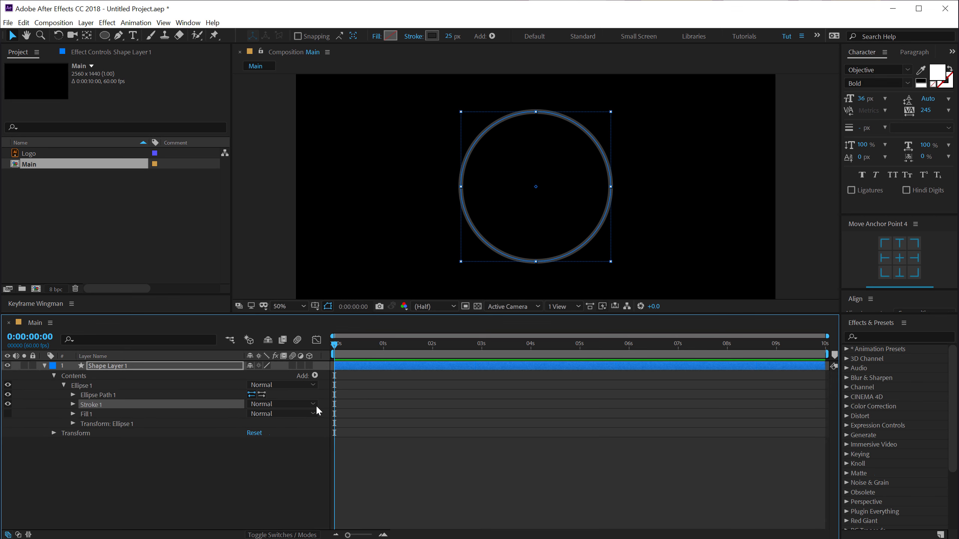
# Add Trim Paths to the ellipse group and expand its properties
pyautogui.click(316, 375)
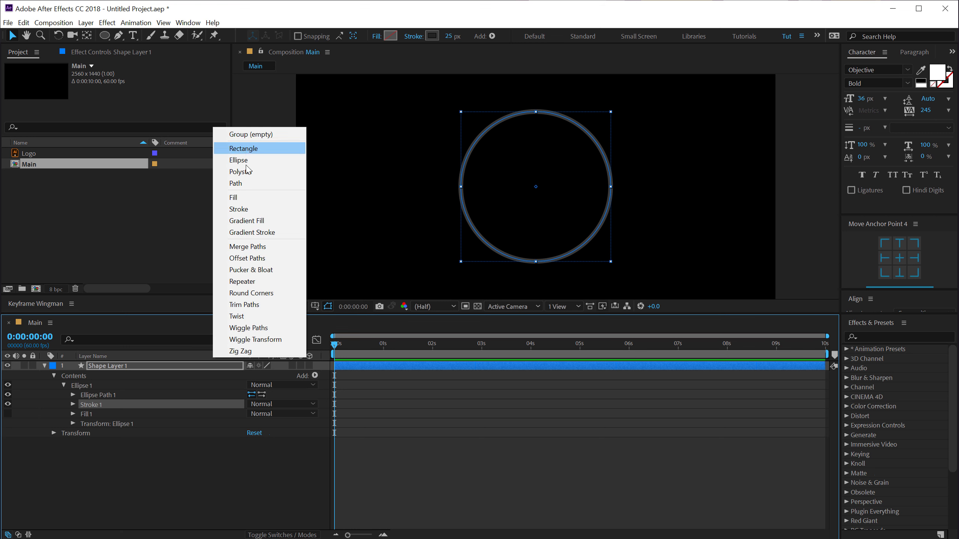
pyautogui.click(244, 304)
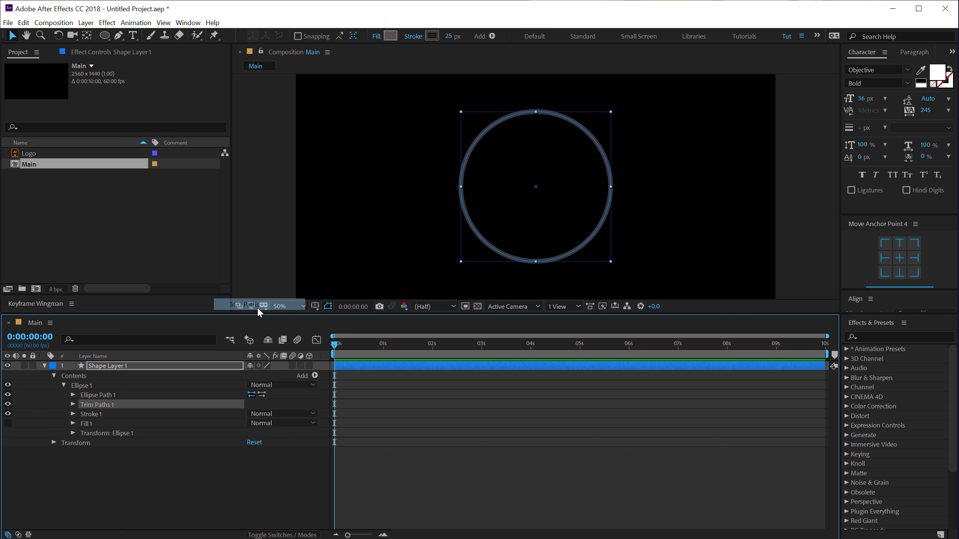
pyautogui.click(71, 406)
# Lower the Trim Paths End value to 29% and hide the layer controls in the viewer
pyautogui.moveTo(250, 428)
pyautogui.mouseDown()
pyautogui.moveTo(219, 428)
pyautogui.moveTo(261, 428)
pyautogui.moveTo(203, 428)
pyautogui.moveTo(251, 428)
pyautogui.mouseUp()
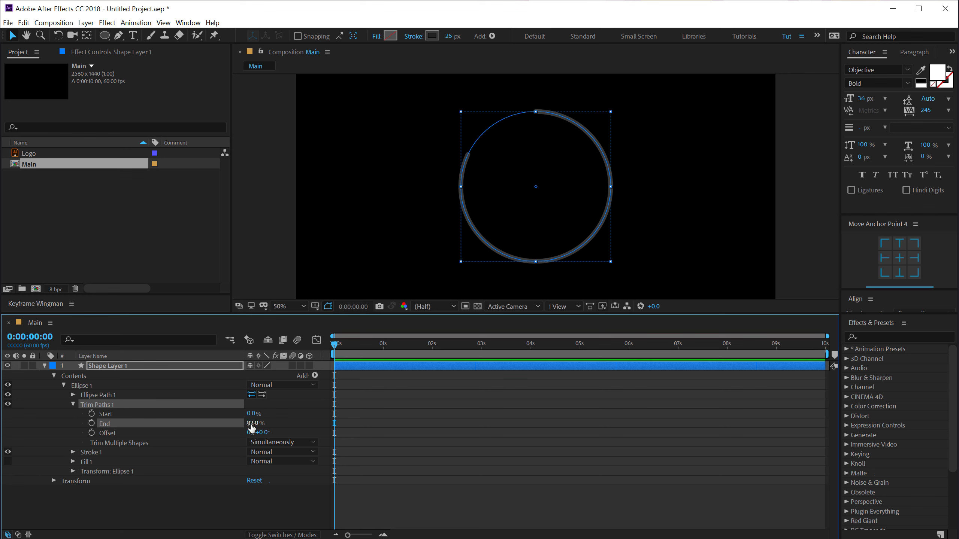
pyautogui.hotkey('ctrl', 'shift', 'h')
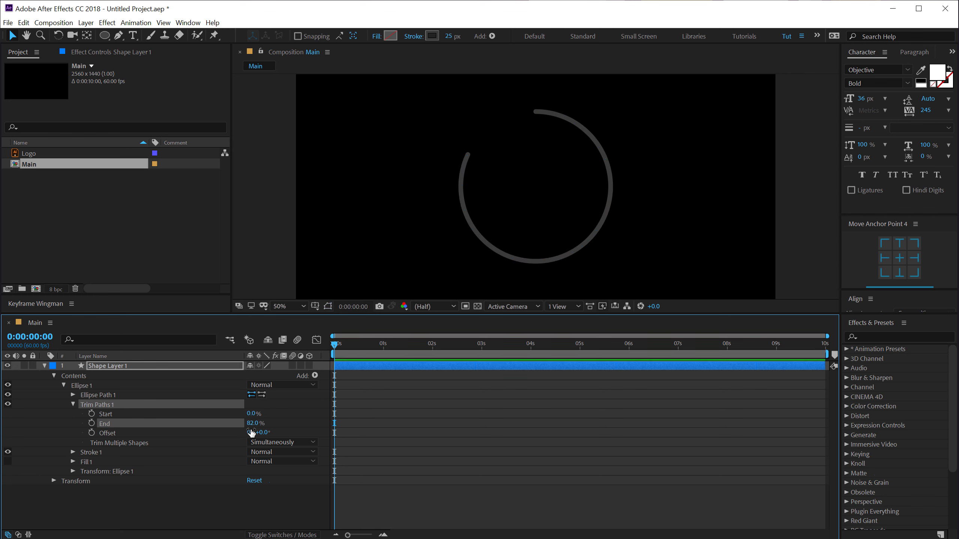
pyautogui.moveTo(252, 423); pyautogui.dragTo(223, 426)
# At 0:00:02:00, set the Trim Paths End to 100% and add keyframes for End and Offset
pyautogui.click(431, 351)
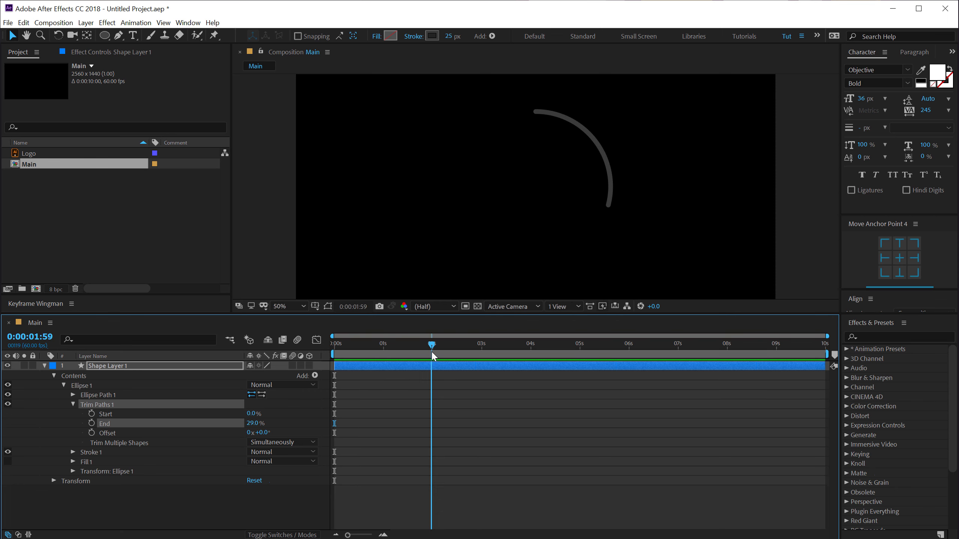
pyautogui.press('pagedown')
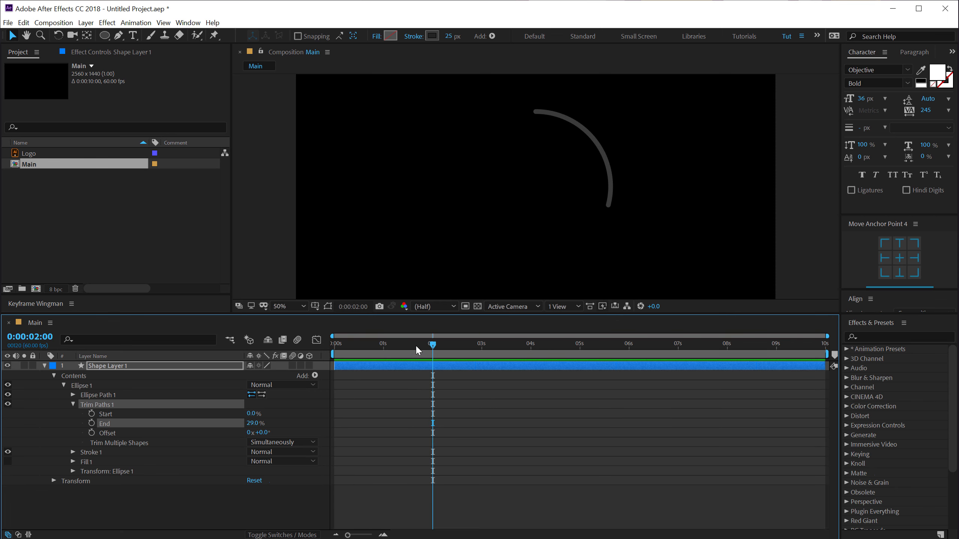
pyautogui.moveTo(260, 424); pyautogui.dragTo(302, 418)
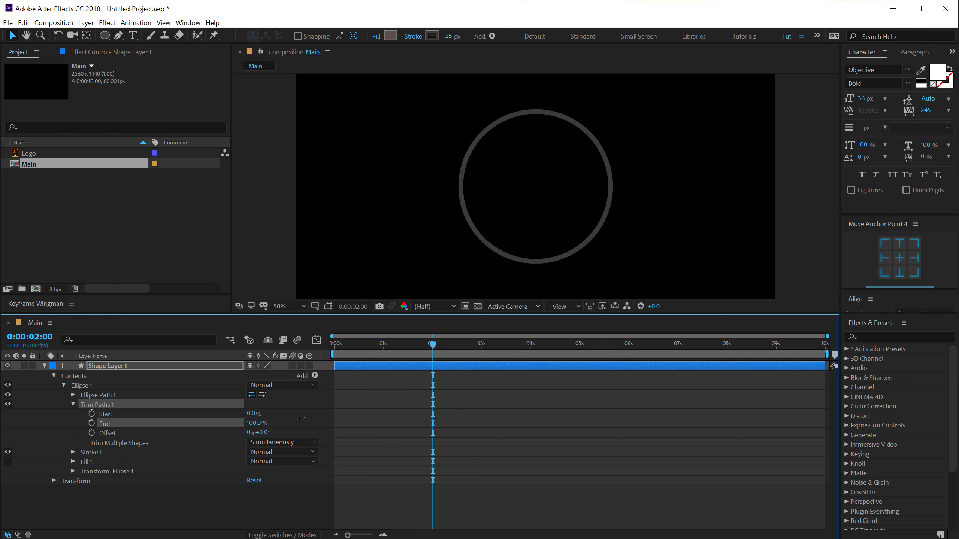
pyautogui.click(91, 423)
pyautogui.click(92, 432)
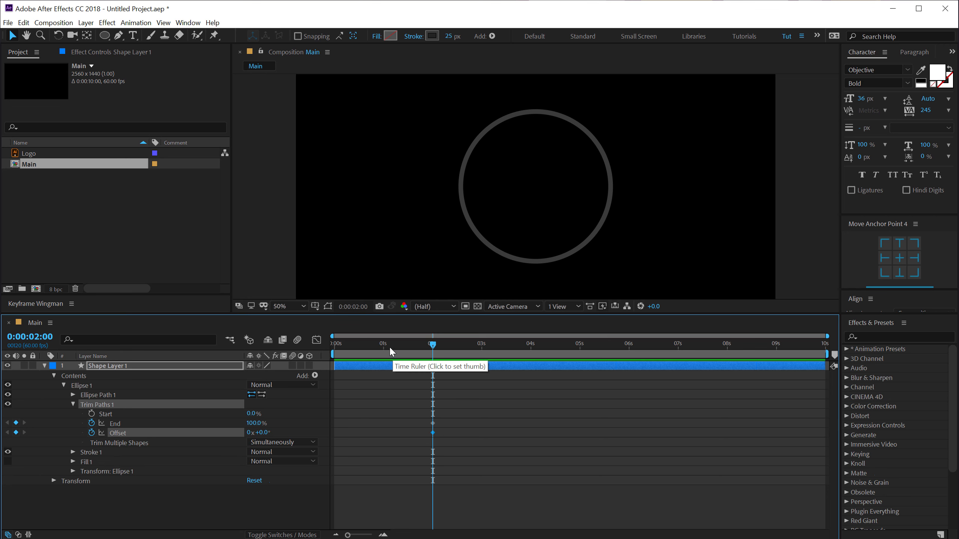
# At 0:00:00:00, keyframe the Trim Paths End at 0% and the Offset at -180°
pyautogui.moveTo(391, 349); pyautogui.dragTo(327, 356)
pyautogui.click(249, 423)
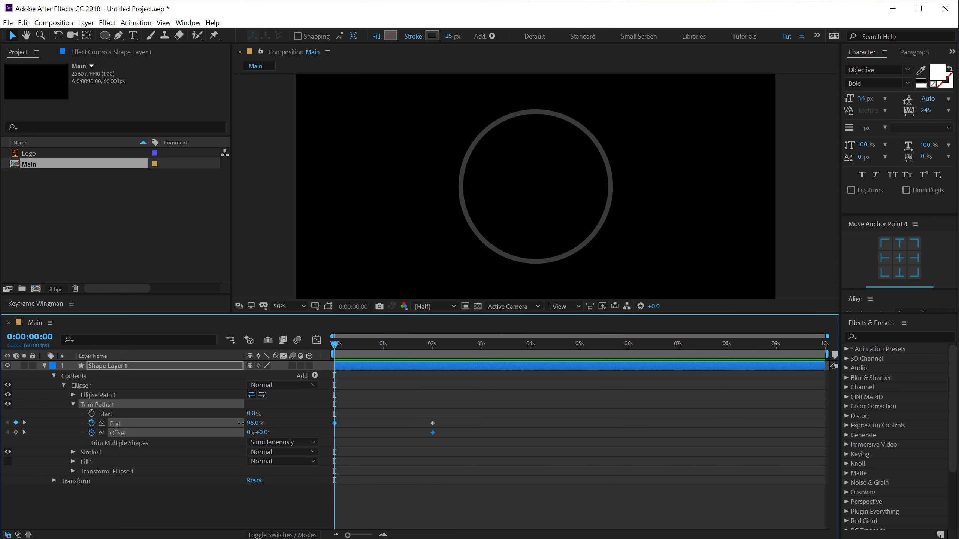
pyautogui.write('0')
pyautogui.press('Return')
pyautogui.click(259, 433)
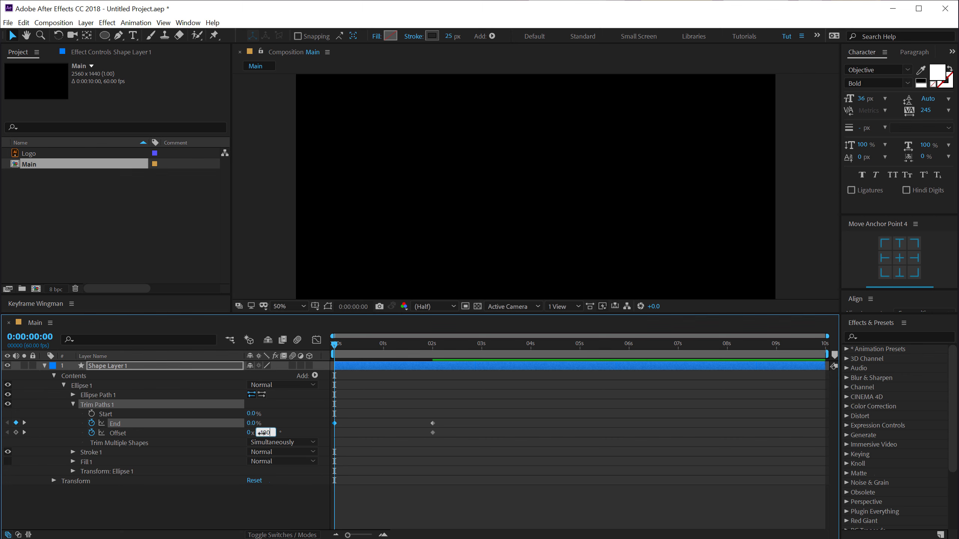
pyautogui.write('-180')
pyautogui.click(334, 452)
# Play the circle's trim animation from the start and scrub through its first second
pyautogui.moveTo(337, 349)
pyautogui.mouseDown()
pyautogui.moveTo(427, 369)
pyautogui.moveTo(343, 376)
pyautogui.moveTo(439, 381)
pyautogui.moveTo(334, 376)
pyautogui.mouseUp()
pyautogui.press('space')
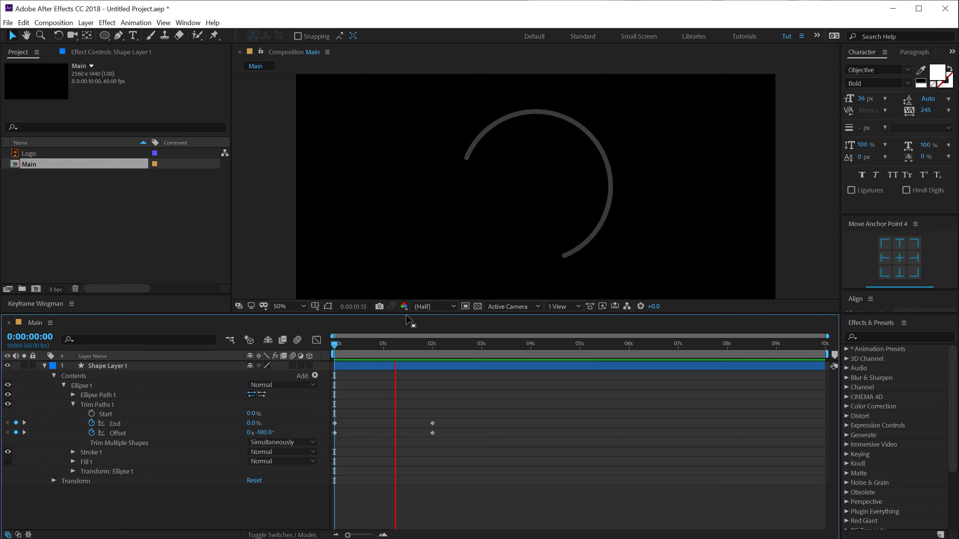
pyautogui.moveTo(353, 344); pyautogui.dragTo(372, 358)
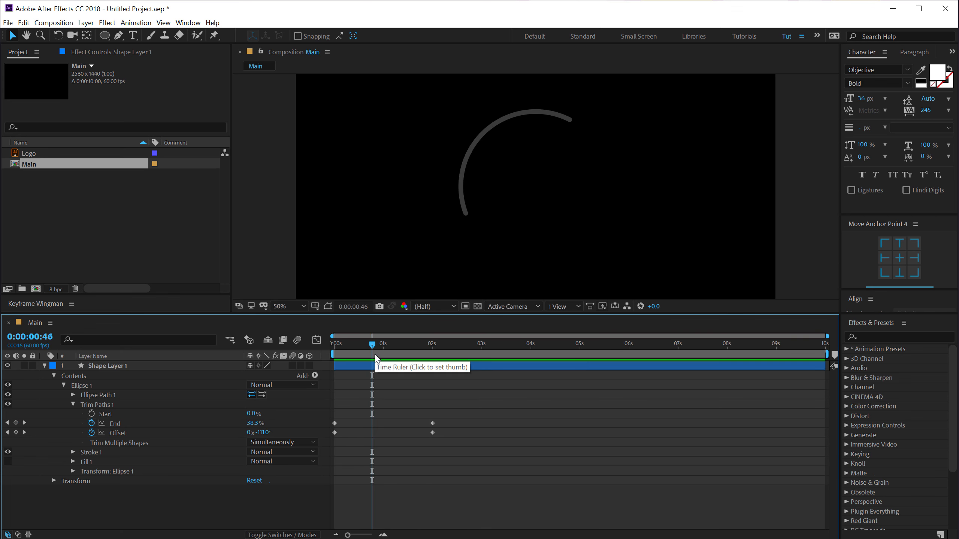
# Apply Easy Ease to all the End and Offset keyframes of Trim Paths
pyautogui.moveTo(490, 414); pyautogui.dragTo(328, 457)
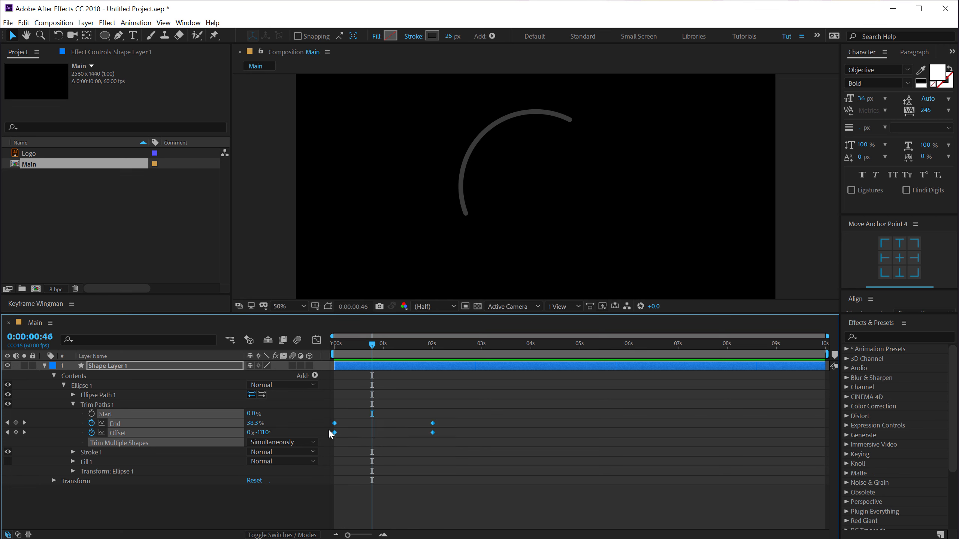
pyautogui.rightClick(334, 428)
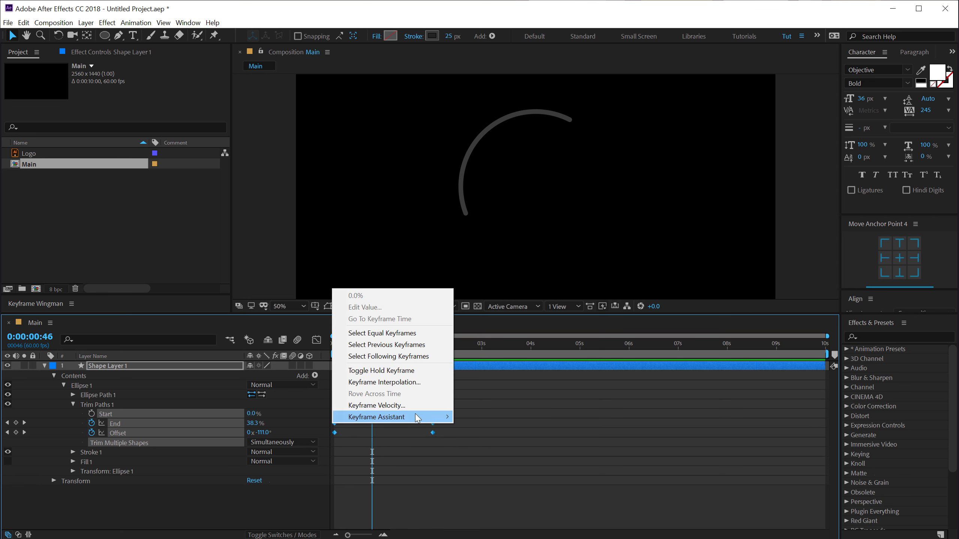
pyautogui.moveTo(415, 415)
pyautogui.click(492, 452)
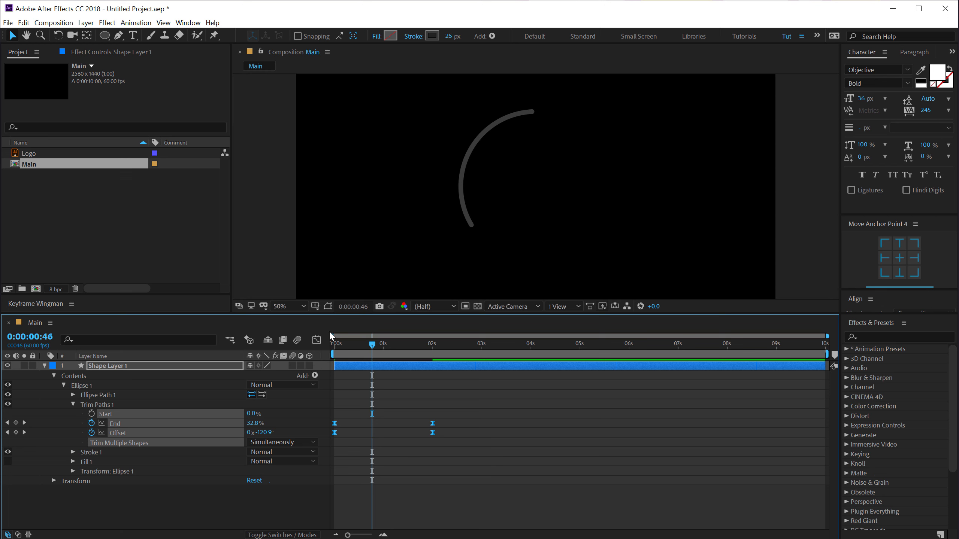
# In the Graph Editor, extend the ease handles of the first and last End and Offset keyframes to form a sharp speed peak near 1 second
pyautogui.click(317, 340)
pyautogui.scroll(2, 374, 420)
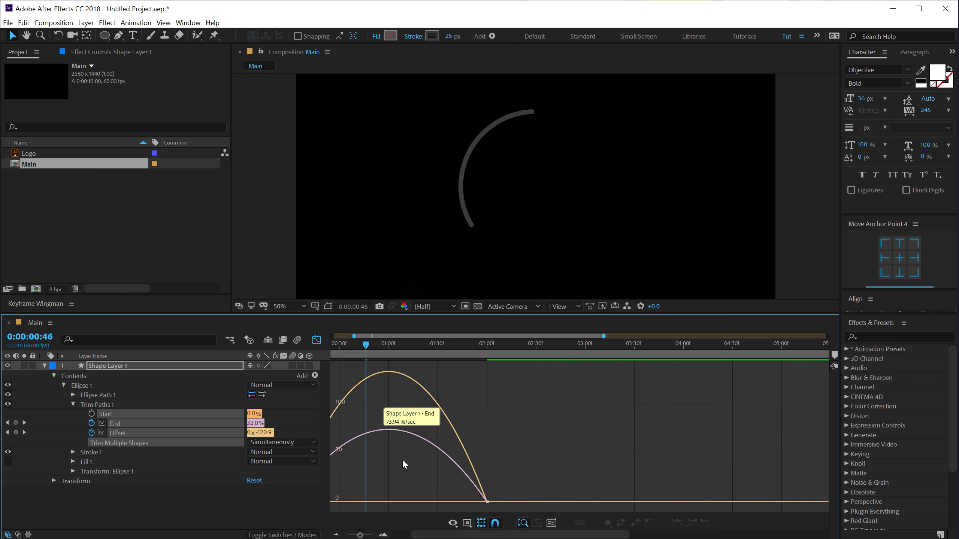
pyautogui.hscroll(-3, 416, 378)
pyautogui.moveTo(416, 344); pyautogui.dragTo(434, 344)
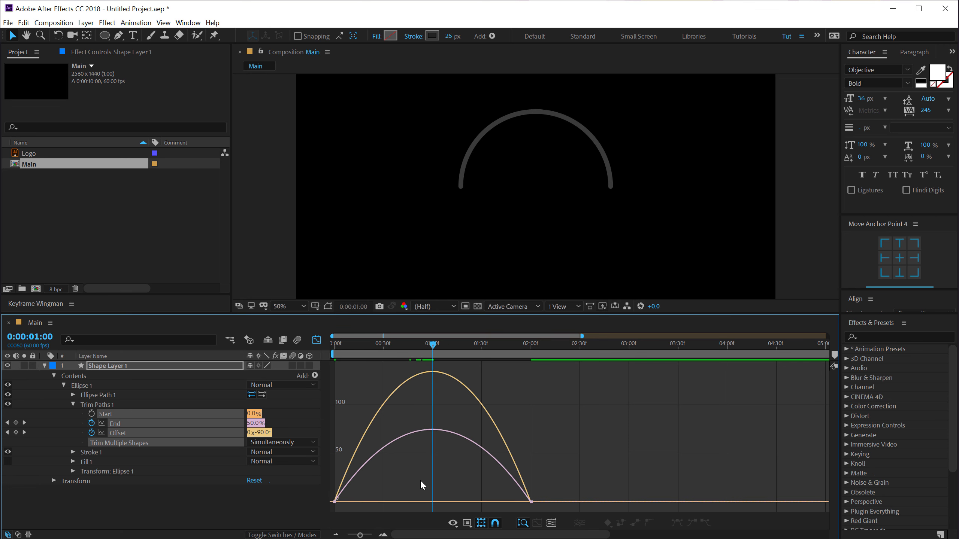
pyautogui.moveTo(370, 487); pyautogui.dragTo(299, 531)
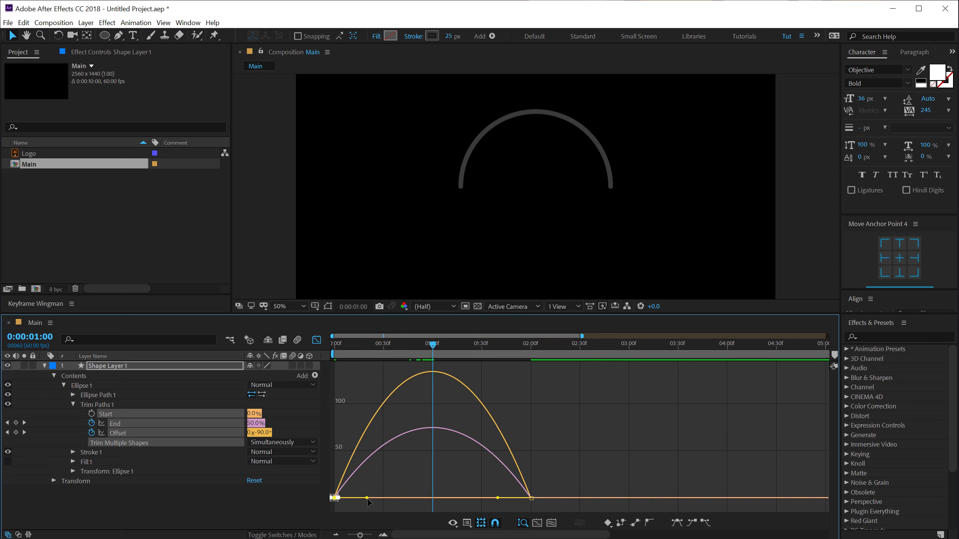
pyautogui.moveTo(367, 498); pyautogui.dragTo(410, 498)
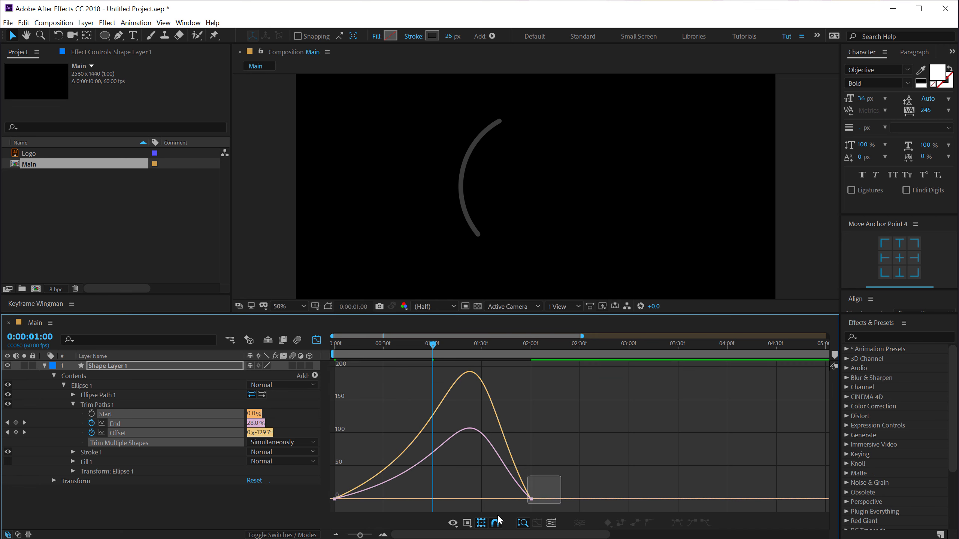
pyautogui.moveTo(497, 518); pyautogui.dragTo(464, 499)
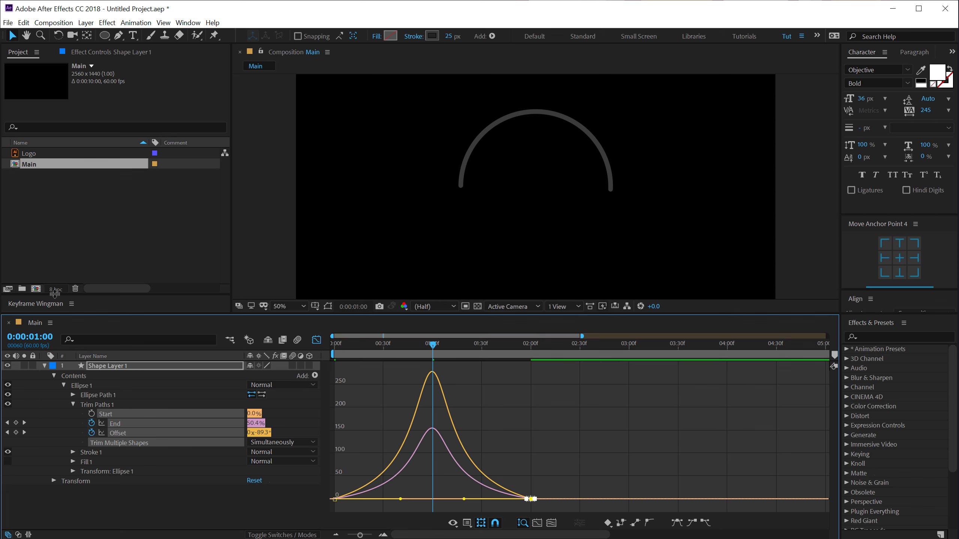
# Select all End and Offset keyframes in the graph and set their linked Keyframe Wingman easing to 80
pyautogui.moveTo(55, 293); pyautogui.dragTo(56, 249)
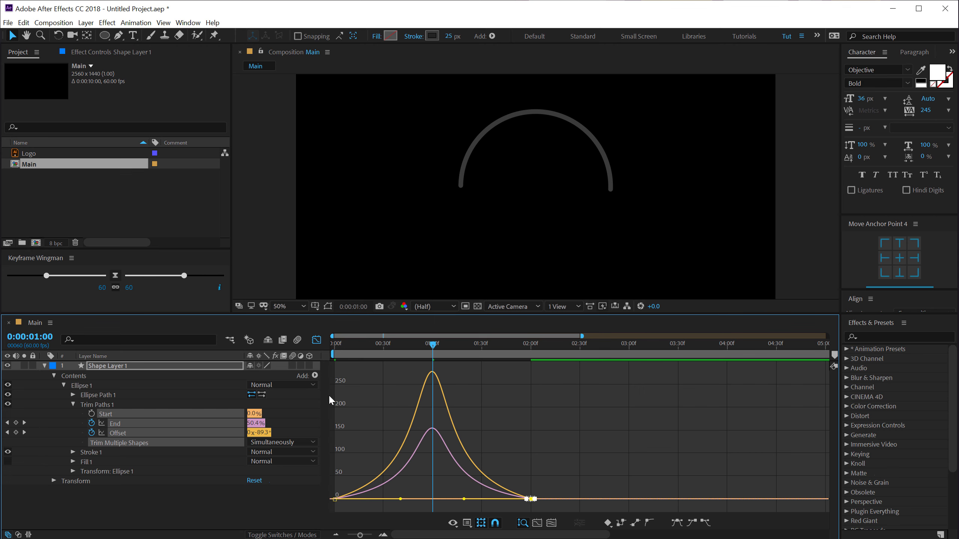
pyautogui.moveTo(572, 468); pyautogui.dragTo(240, 522)
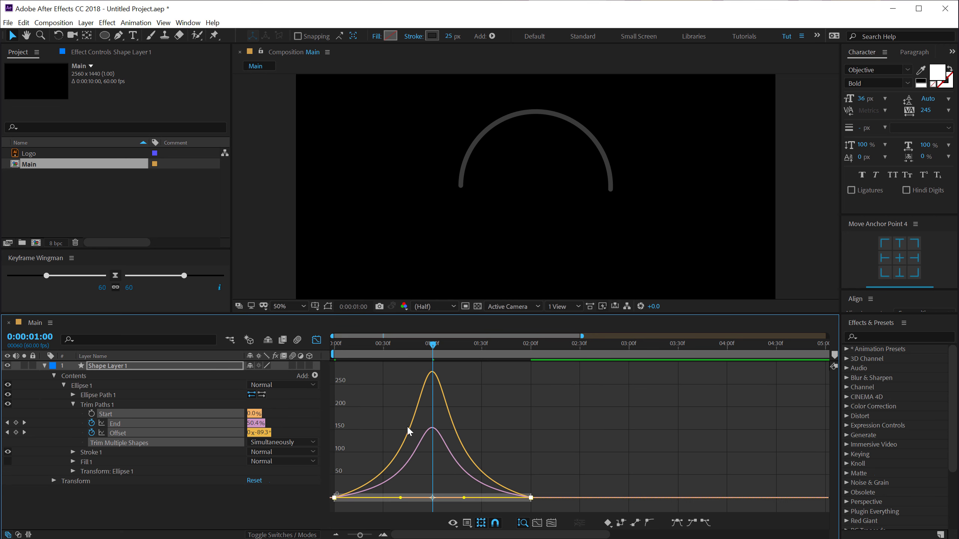
pyautogui.moveTo(591, 477); pyautogui.dragTo(204, 520)
pyautogui.moveTo(183, 273); pyautogui.dragTo(207, 301)
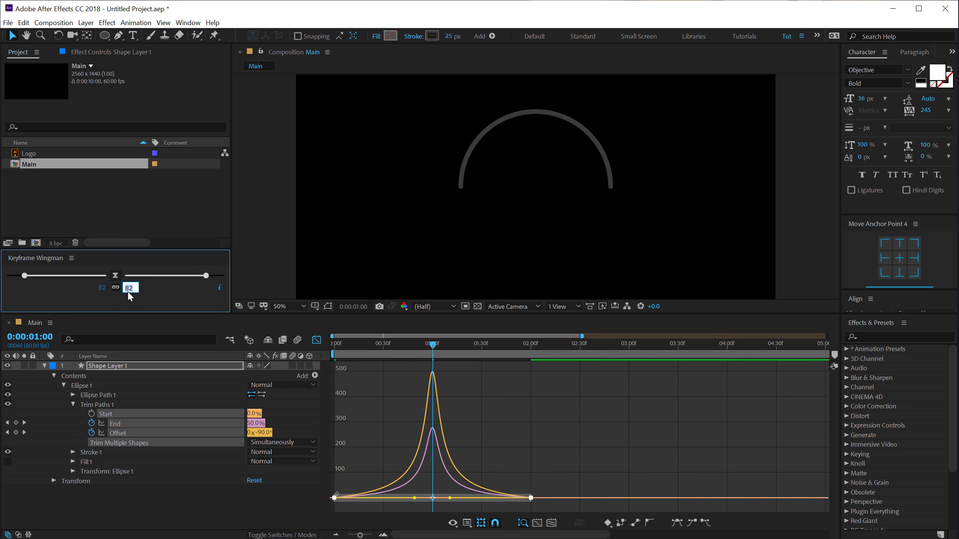
pyautogui.write('80')
pyautogui.press('Return')
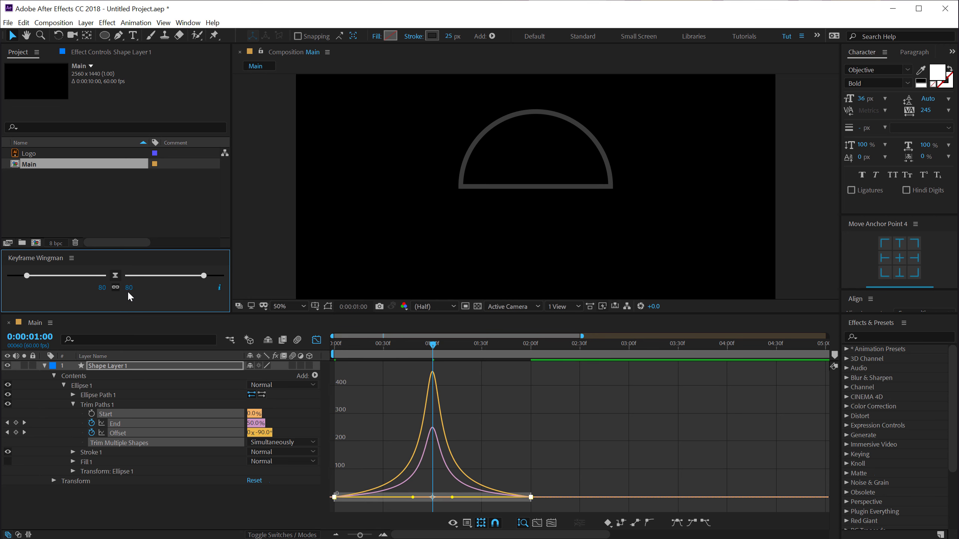
# Preview the eased circle animation from the start and close the Graph Editor
pyautogui.press('Home')
pyautogui.press('space')
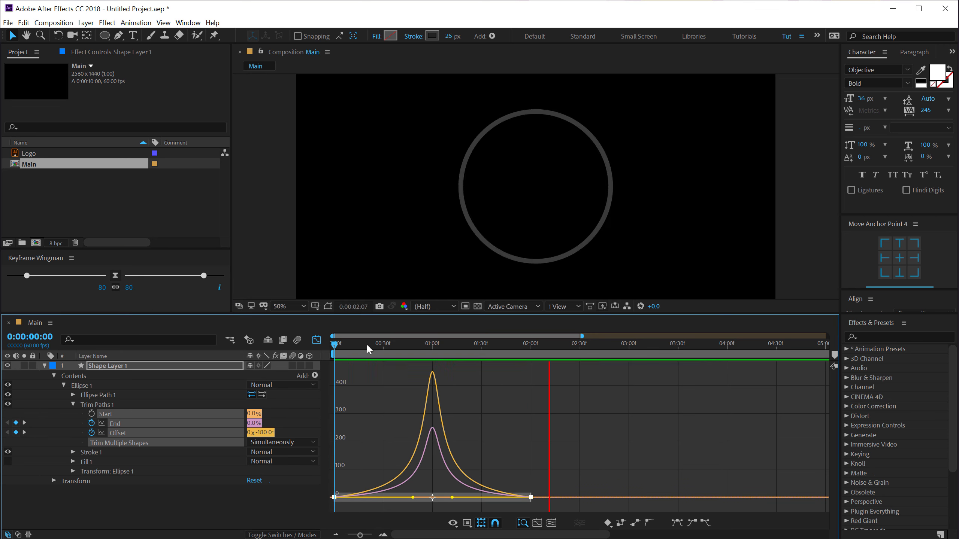
pyautogui.moveTo(366, 343)
pyautogui.mouseDown()
pyautogui.moveTo(479, 342)
pyautogui.moveTo(373, 343)
pyautogui.mouseUp()
pyautogui.click(322, 340)
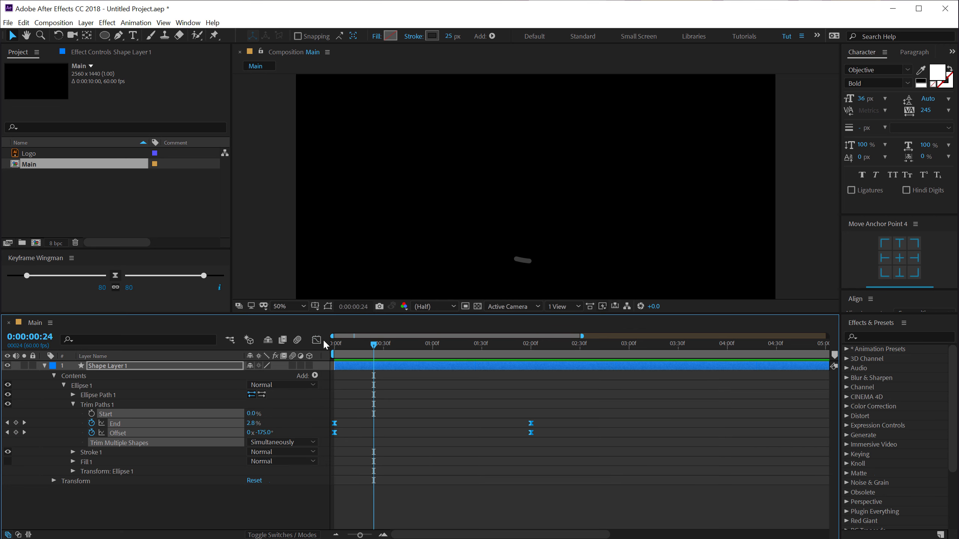
# At 0:00:01:00, keyframe the Trim Paths Offset at -91° and scrub through the following frames to check the stroke
pyautogui.moveTo(405, 340); pyautogui.dragTo(432, 345)
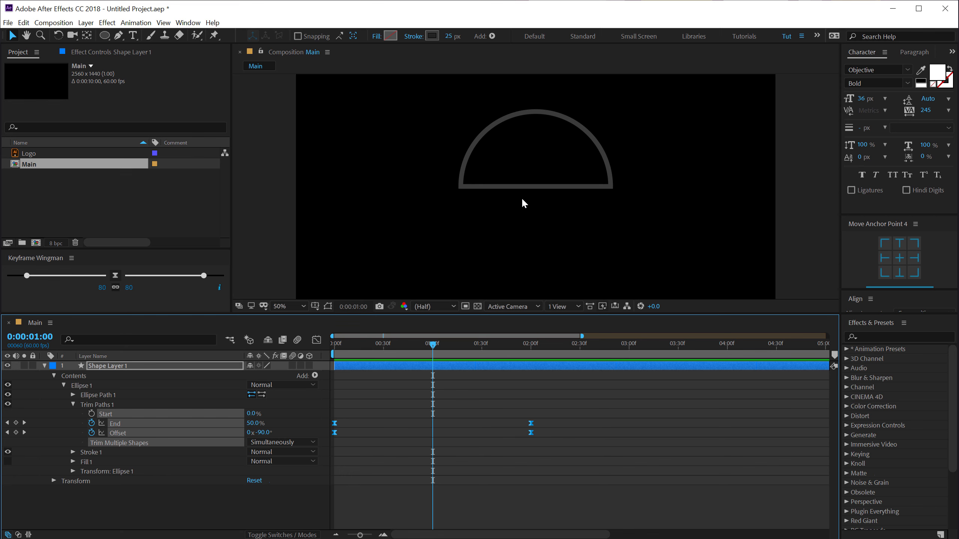
pyautogui.click(427, 344)
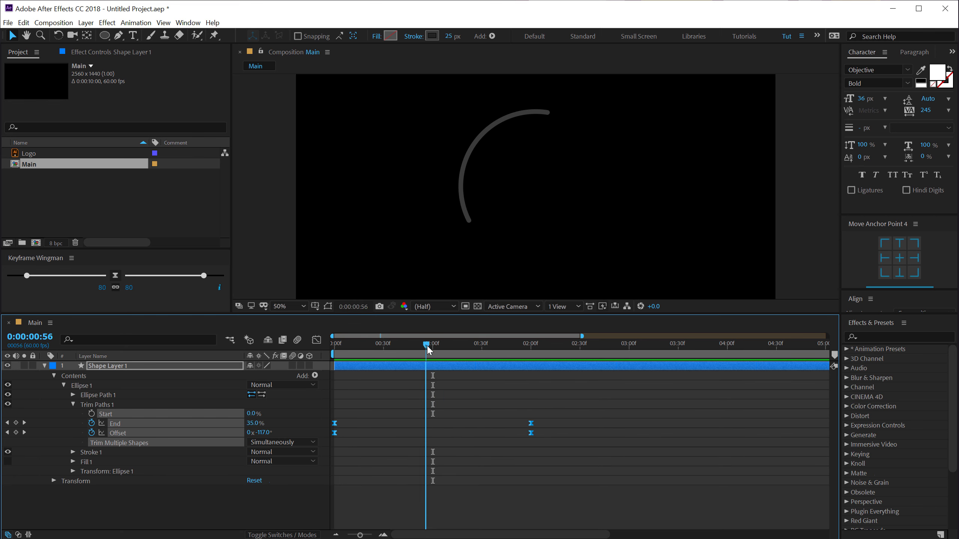
pyautogui.moveTo(427, 345); pyautogui.dragTo(433, 344)
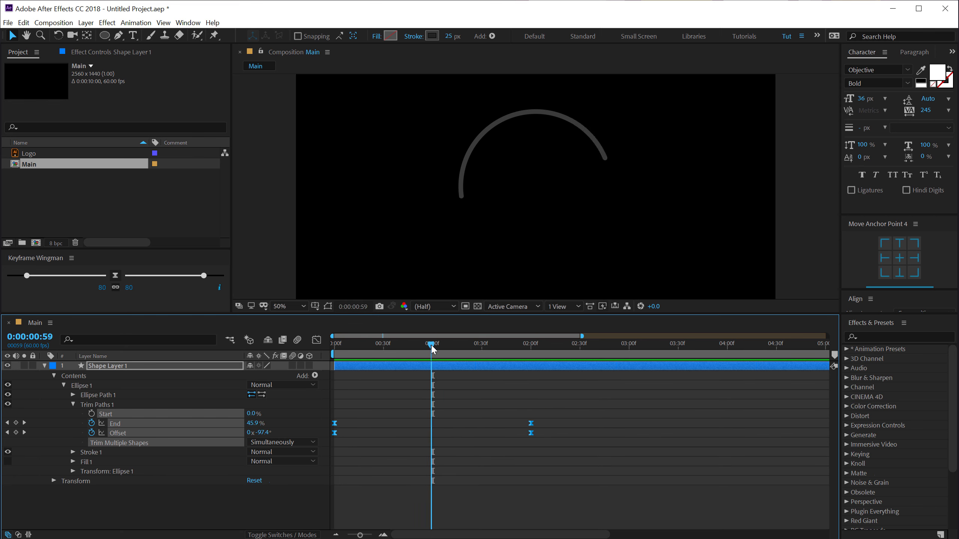
pyautogui.click(263, 432)
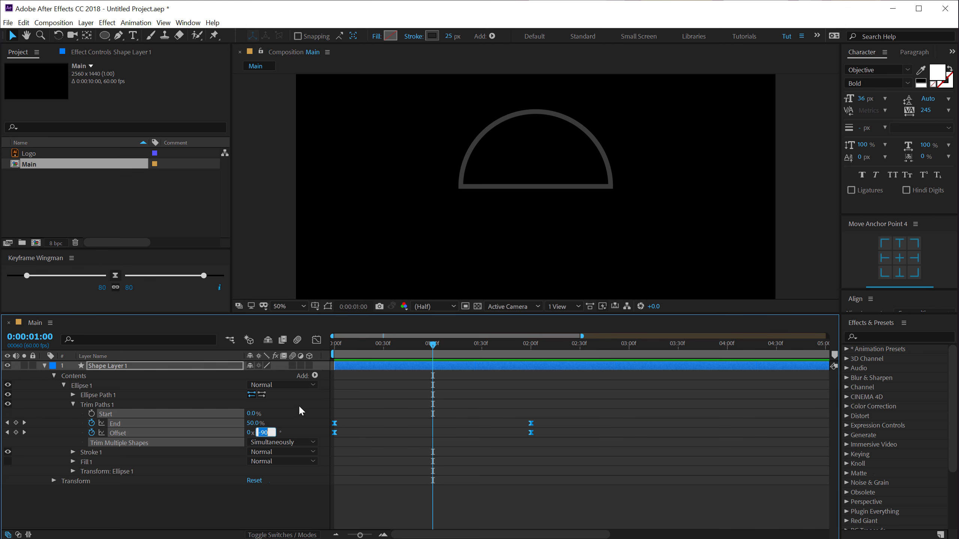
pyautogui.write('-91')
pyautogui.press('Return')
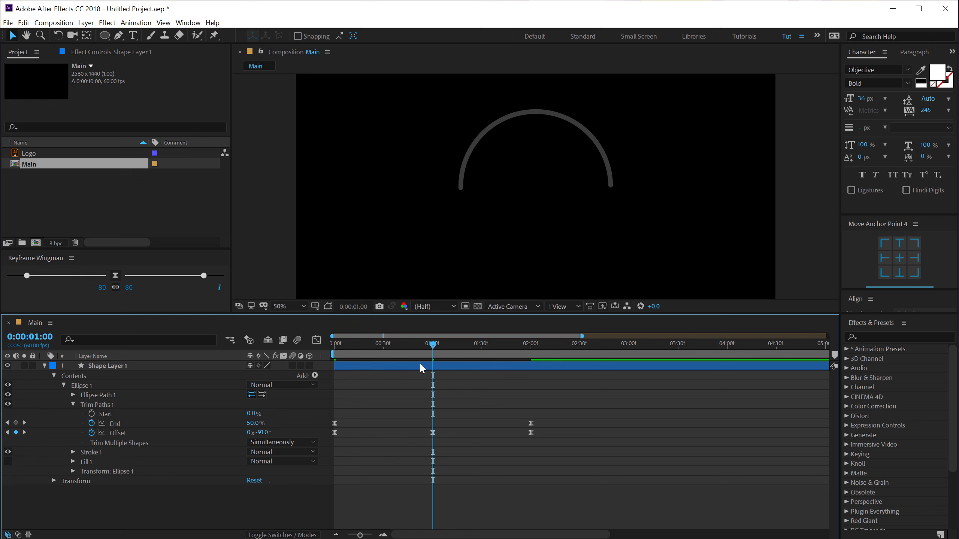
pyautogui.moveTo(427, 345); pyautogui.dragTo(495, 353)
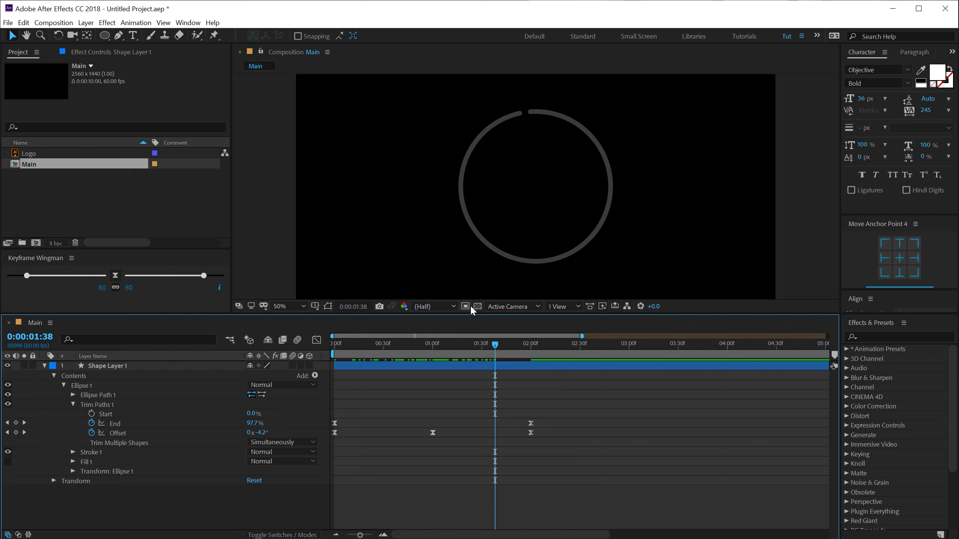
# At 0:00:03:00, add a keyframe for the Size of Ellipse Path 1 on Shape Layer 1
pyautogui.moveTo(355, 350); pyautogui.dragTo(629, 371)
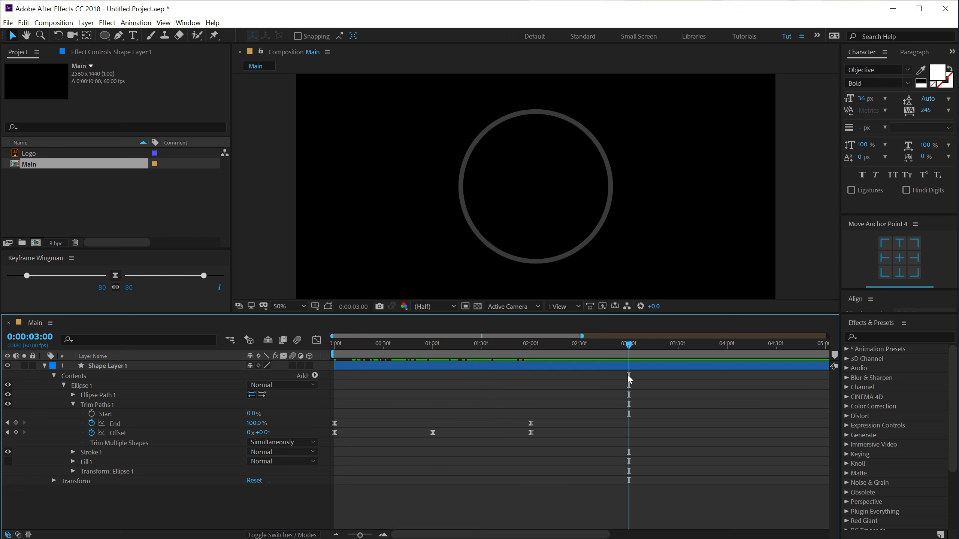
pyautogui.click(113, 364)
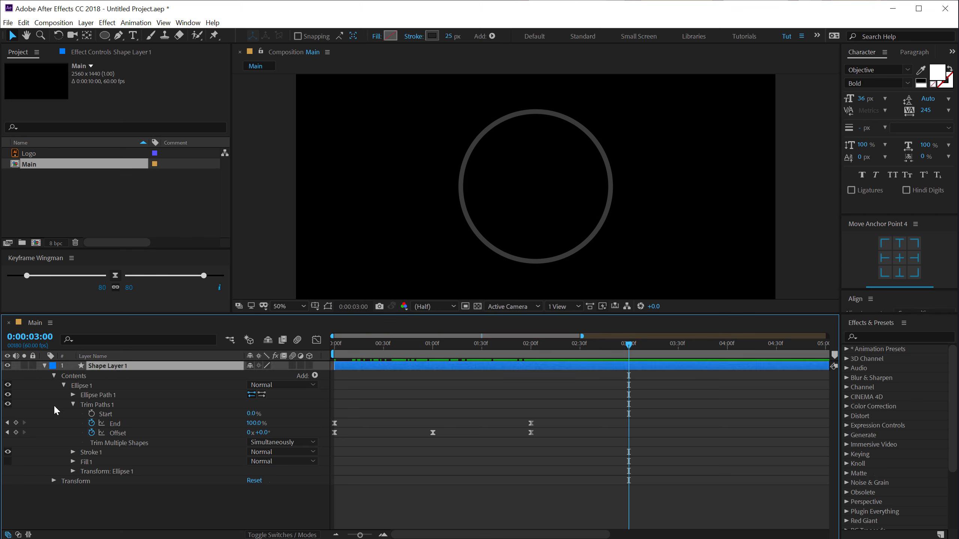
pyautogui.click(73, 404)
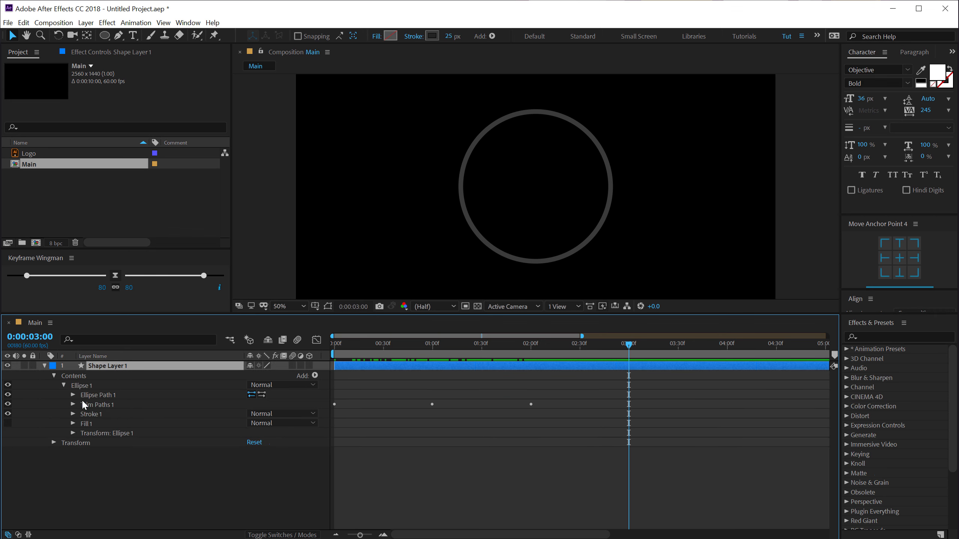
pyautogui.click(73, 394)
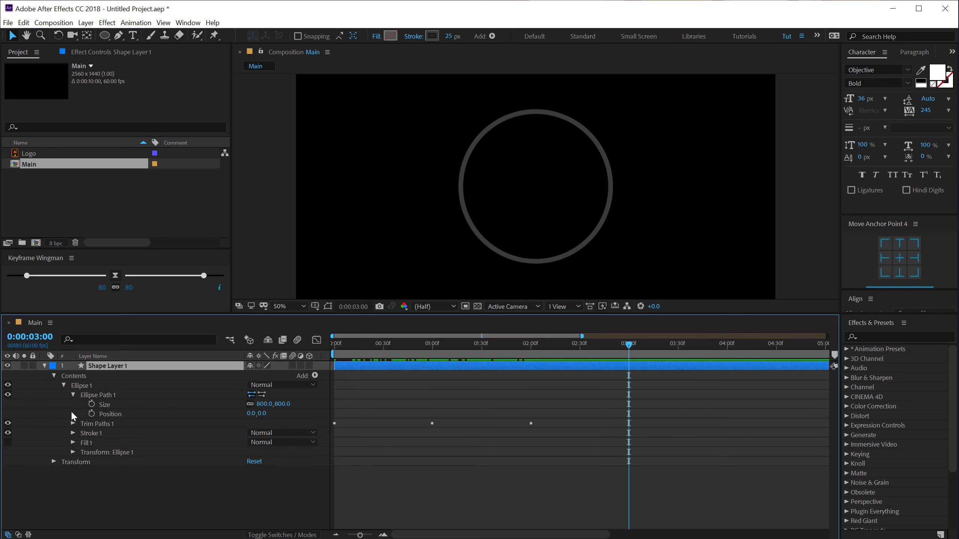
pyautogui.click(91, 403)
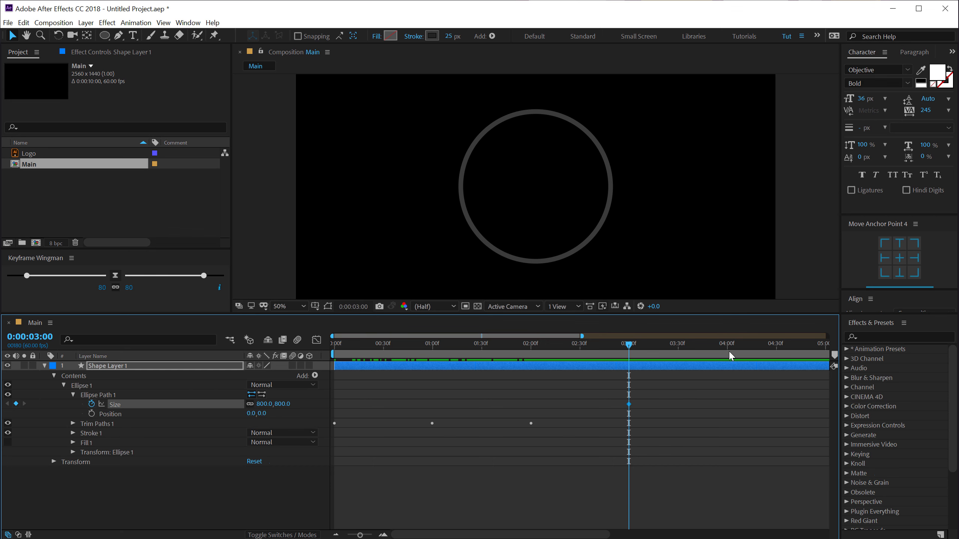
# At 0:00:04:00, set the Size of Ellipse Path 1 to 0 and scrub through the shrinking circle
pyautogui.moveTo(729, 355); pyautogui.dragTo(727, 355)
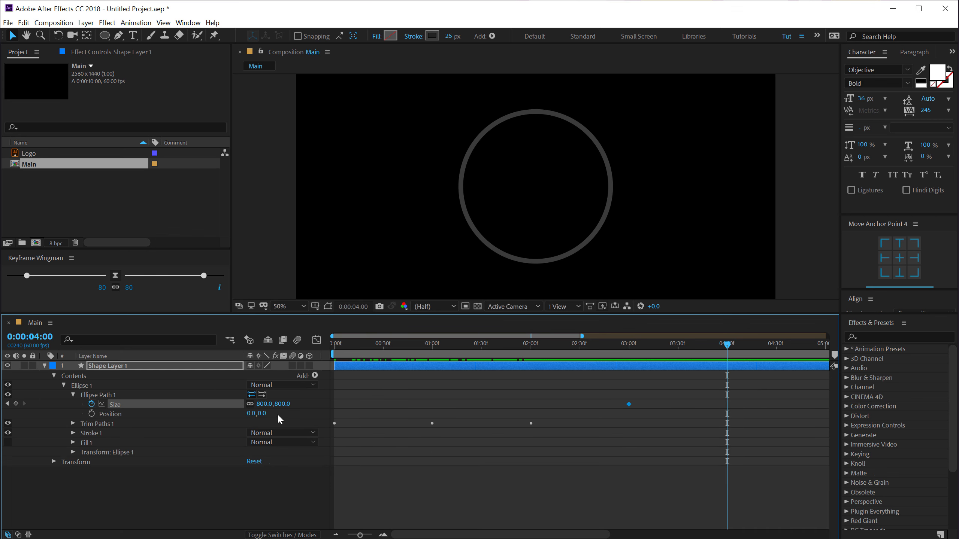
pyautogui.click(283, 403)
pyautogui.write('0')
pyautogui.press('Return')
pyautogui.moveTo(626, 351); pyautogui.dragTo(705, 370)
# Apply Easy Ease to both Size keyframes through the Keyframe Assistant and undo it
pyautogui.moveTo(615, 400); pyautogui.dragTo(739, 413)
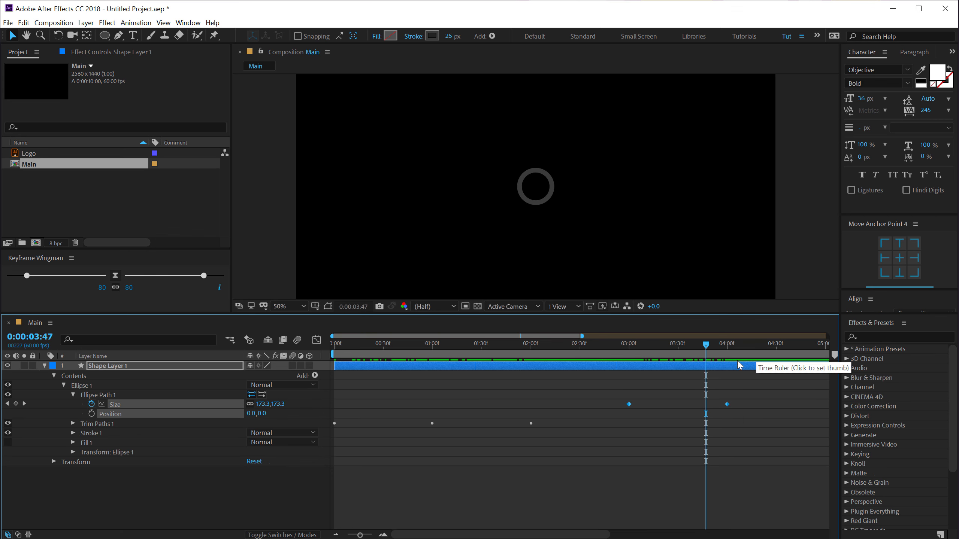
pyautogui.rightClick(629, 404)
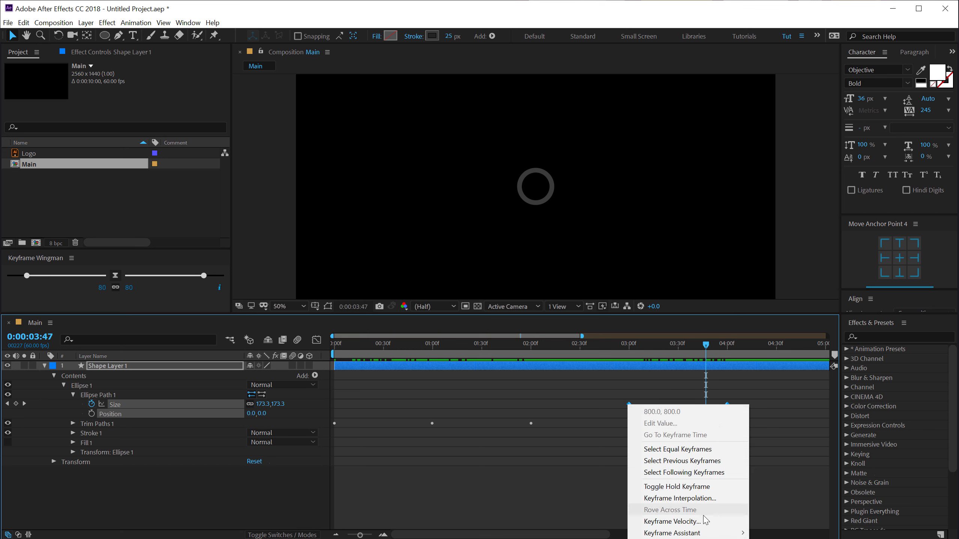
pyautogui.moveTo(713, 534)
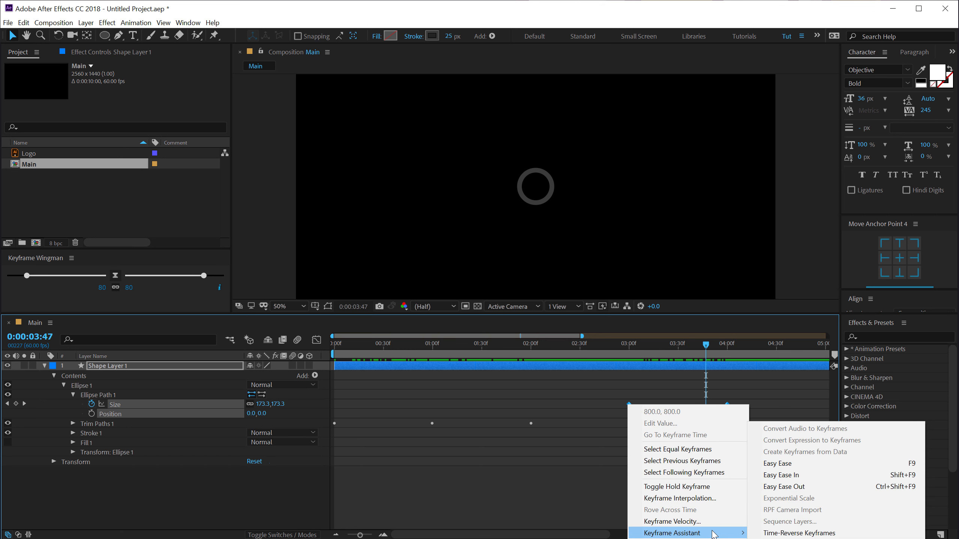
pyautogui.click(781, 463)
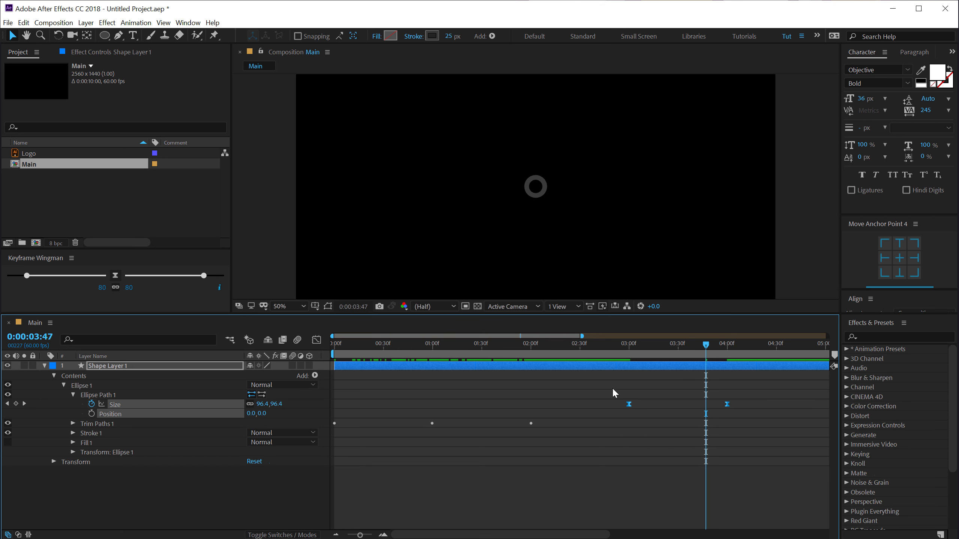
pyautogui.hotkey('ctrl', 'z')
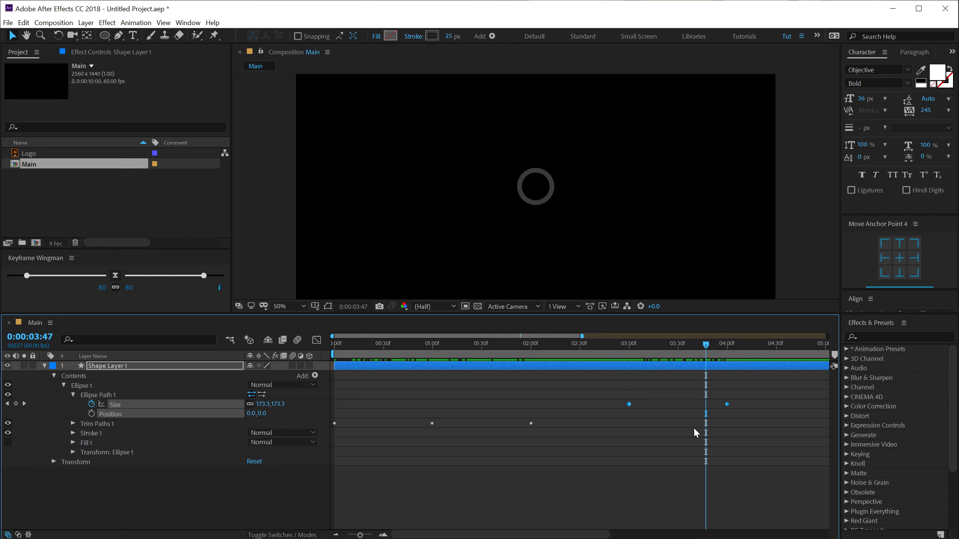
# Try Keyframe Wingman's easing on both Size keyframes, preview the shrink from 0:00:03:00, and undo the easing
pyautogui.click(117, 275)
pyautogui.click(629, 349)
pyautogui.press('space')
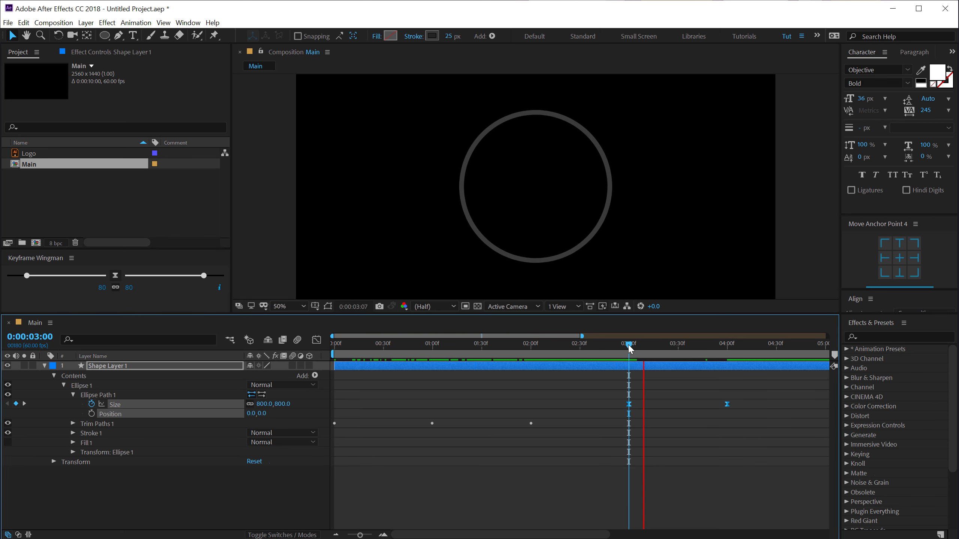
pyautogui.press('space')
pyautogui.press('space')
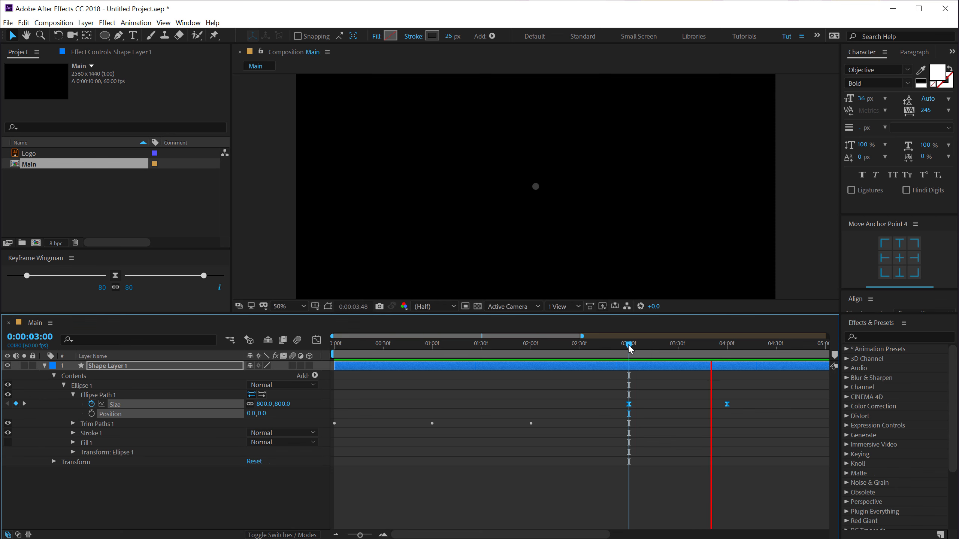
pyautogui.press('space')
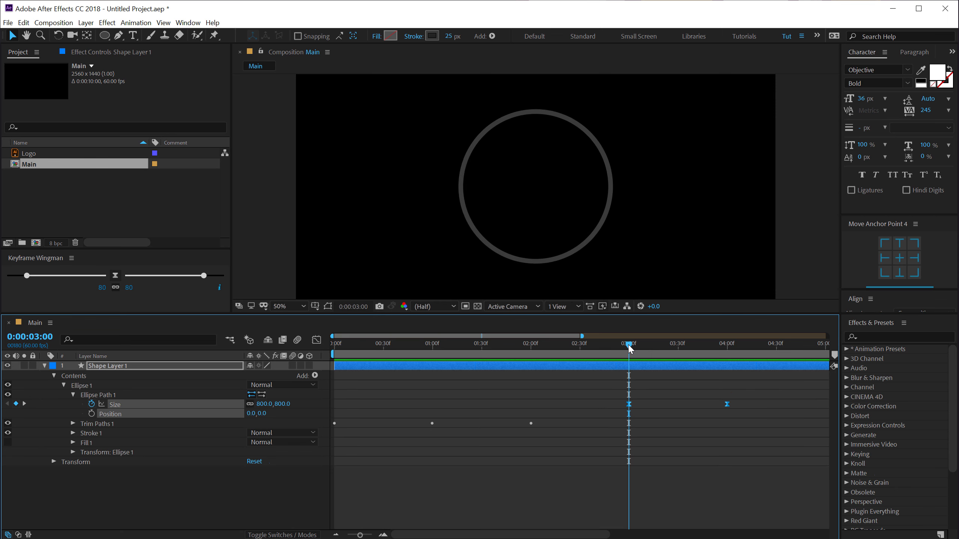
pyautogui.moveTo(612, 384); pyautogui.dragTo(757, 427)
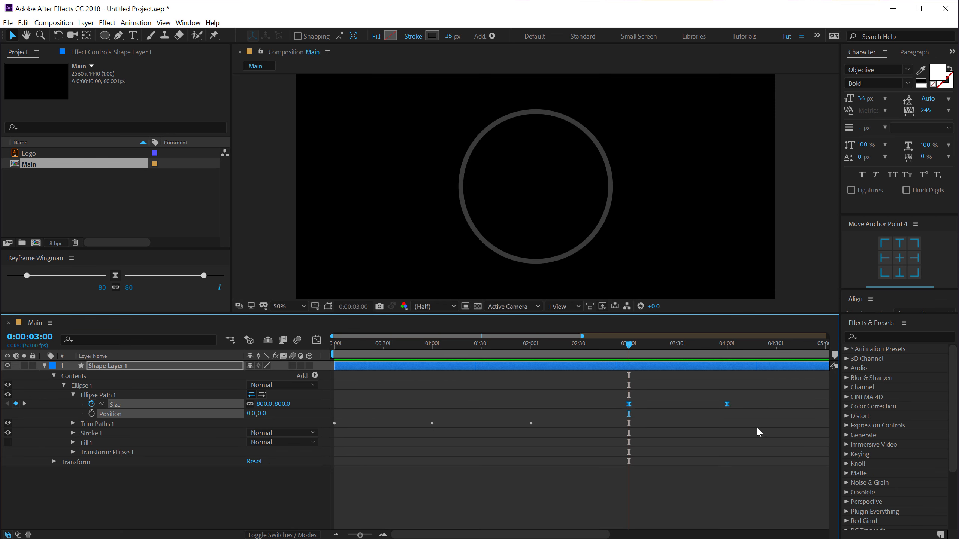
pyautogui.hotkey('ctrl', 'z')
# Apply Easy Ease to both Size keyframes of Ellipse Path 1
pyautogui.click(700, 453)
pyautogui.moveTo(603, 388); pyautogui.dragTo(777, 410)
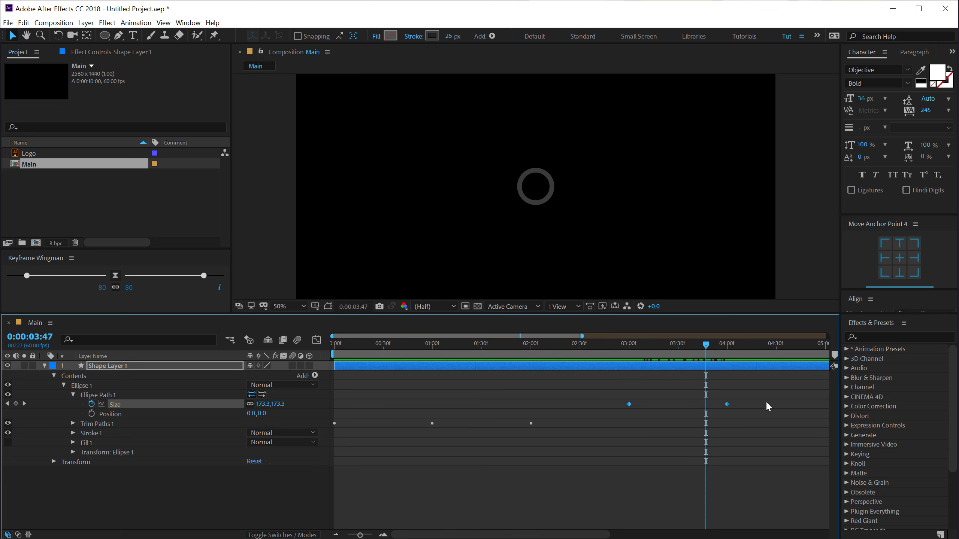
pyautogui.rightClick(629, 404)
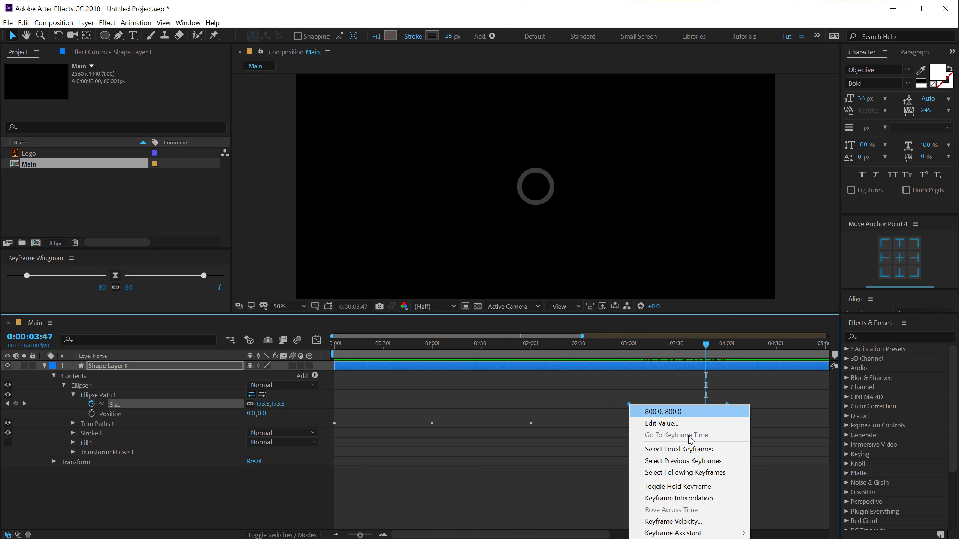
pyautogui.moveTo(725, 533)
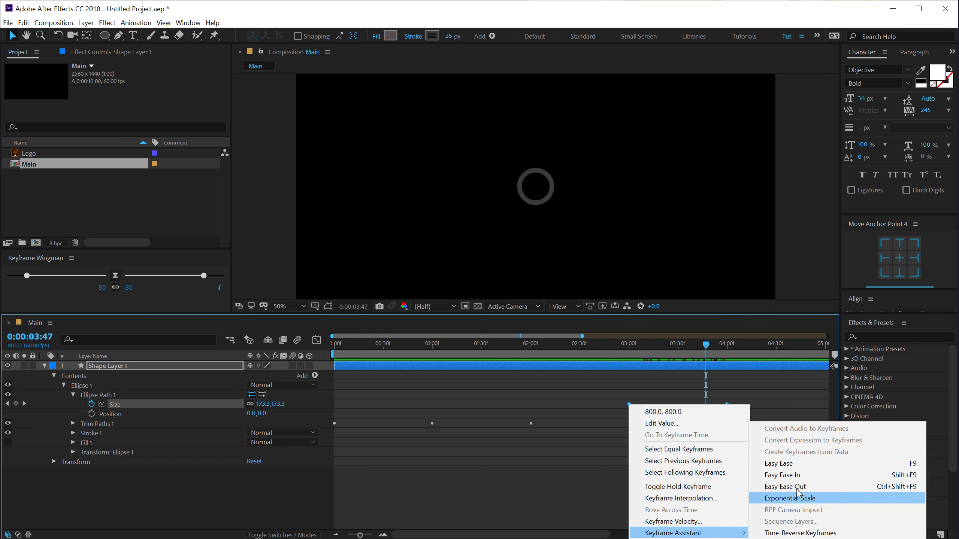
pyautogui.click(788, 466)
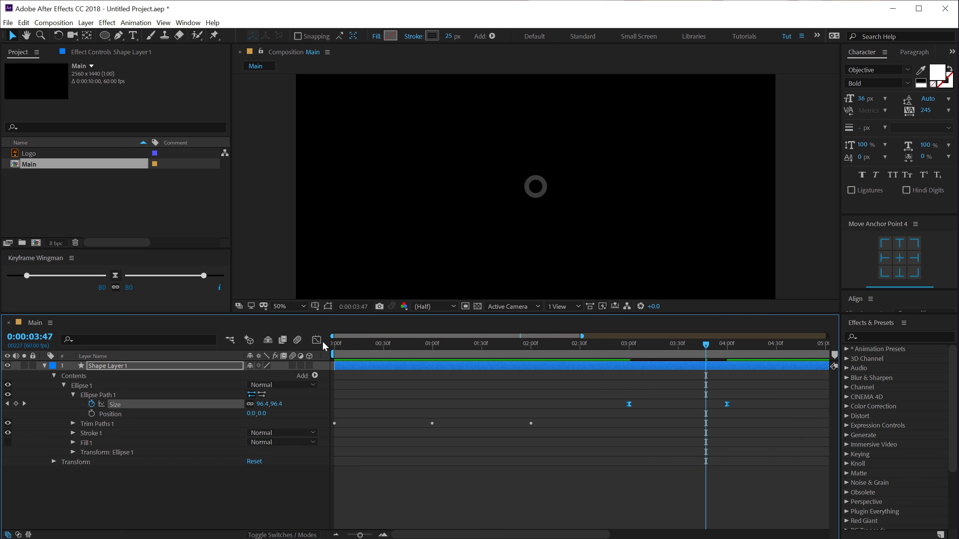
# In the Graph Editor, select both Size keyframes, unlink the Keyframe Wingman easing values, and set the outgoing ease to 100
pyautogui.click(322, 341)
pyautogui.scroll(3, 723, 393)
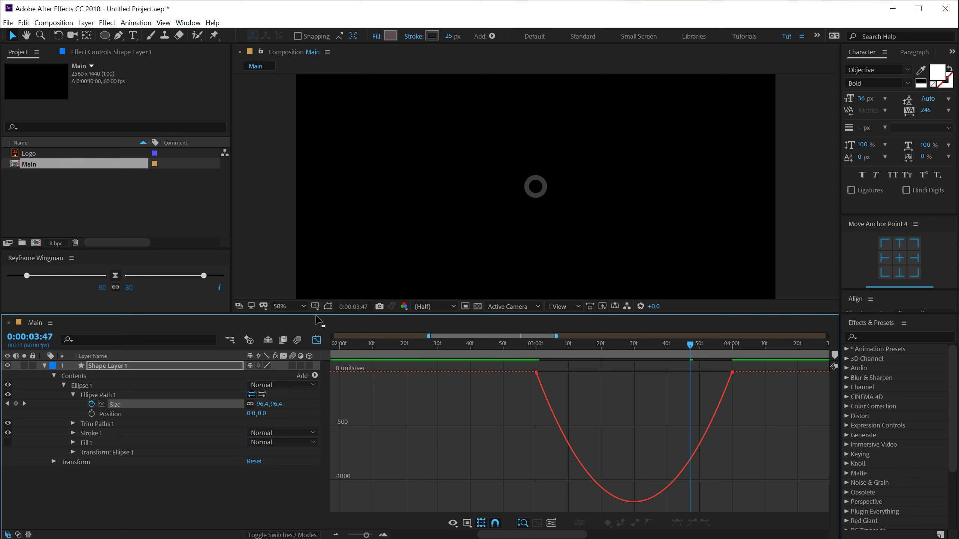
pyautogui.moveTo(518, 440); pyautogui.dragTo(751, 363)
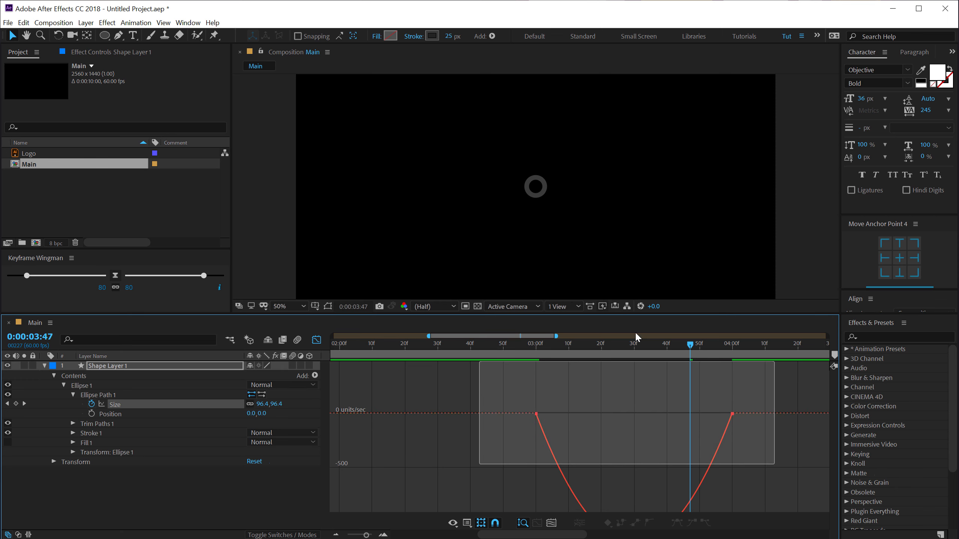
pyautogui.click(115, 288)
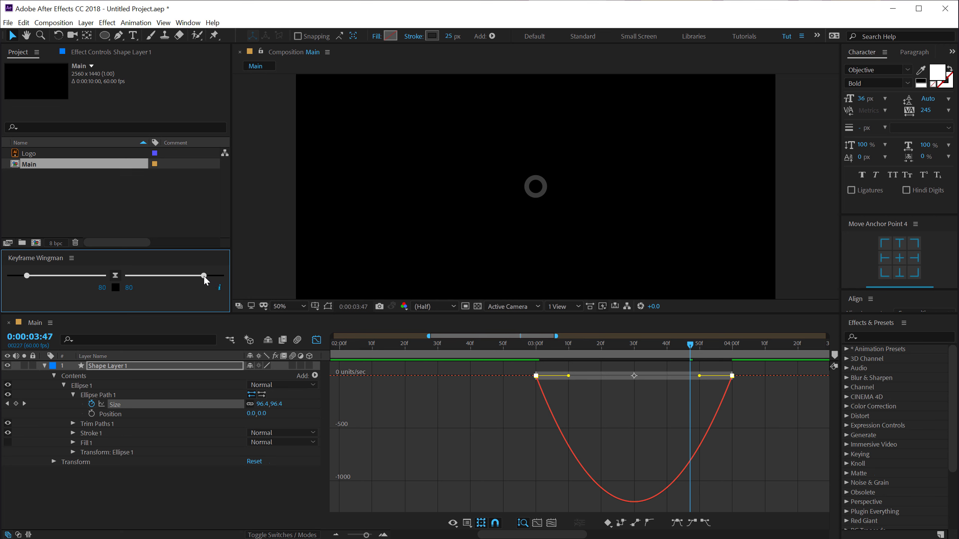
pyautogui.moveTo(211, 277); pyautogui.dragTo(232, 274)
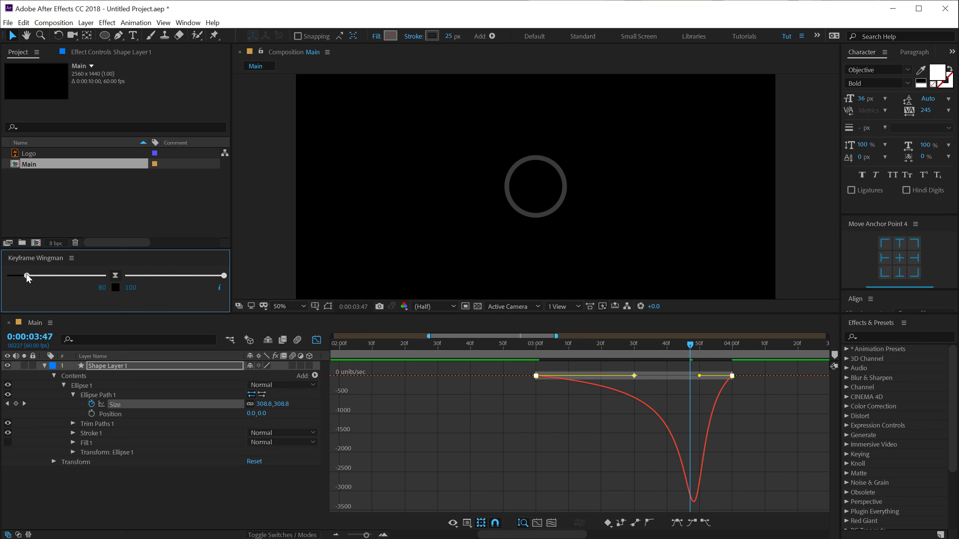
# Try an incoming ease of 16 on the Size keyframes and preview the shrink from 0:00:03:00
pyautogui.moveTo(27, 277); pyautogui.dragTo(90, 276)
pyautogui.click(536, 346)
pyautogui.press('space')
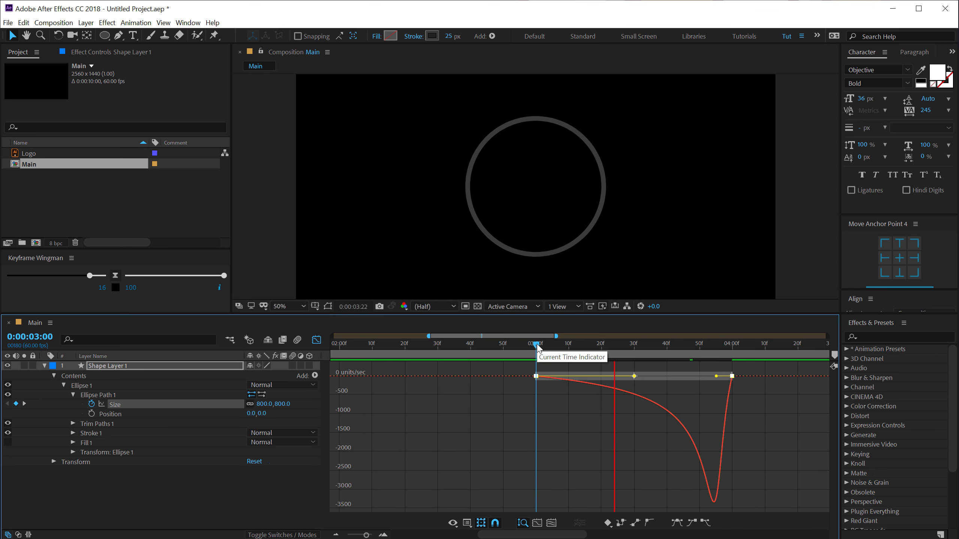
pyautogui.press('space')
pyautogui.press('space')
pyautogui.press('space')
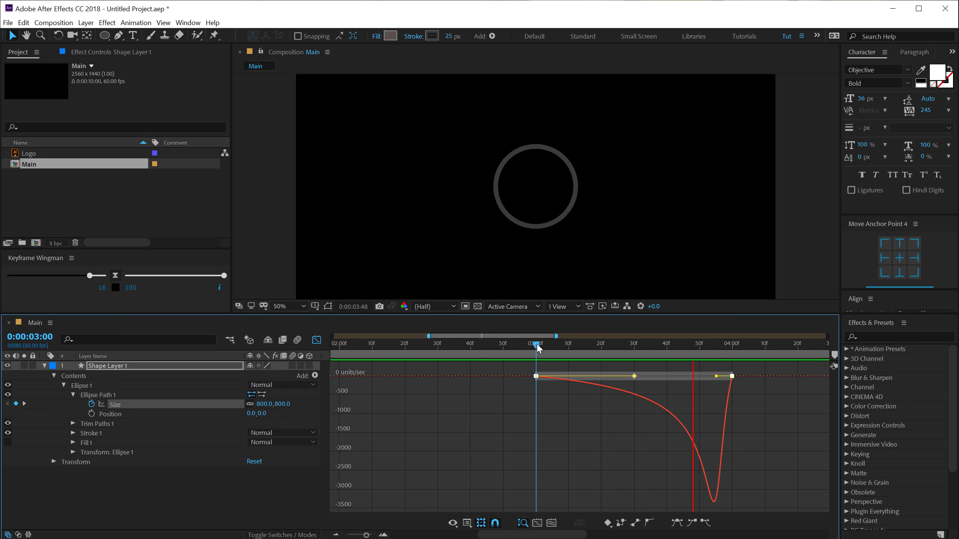
# Reselect both Size keyframes, set their incoming ease to 10 in Keyframe Wingman, and preview the shrink
pyautogui.moveTo(501, 414); pyautogui.dragTo(811, 375)
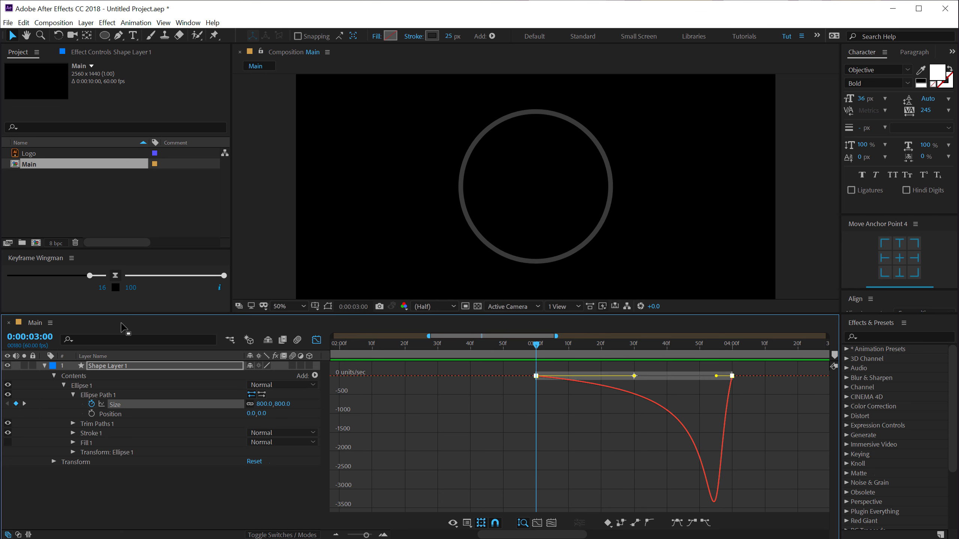
pyautogui.click(104, 290)
pyautogui.write('10')
pyautogui.press('Return')
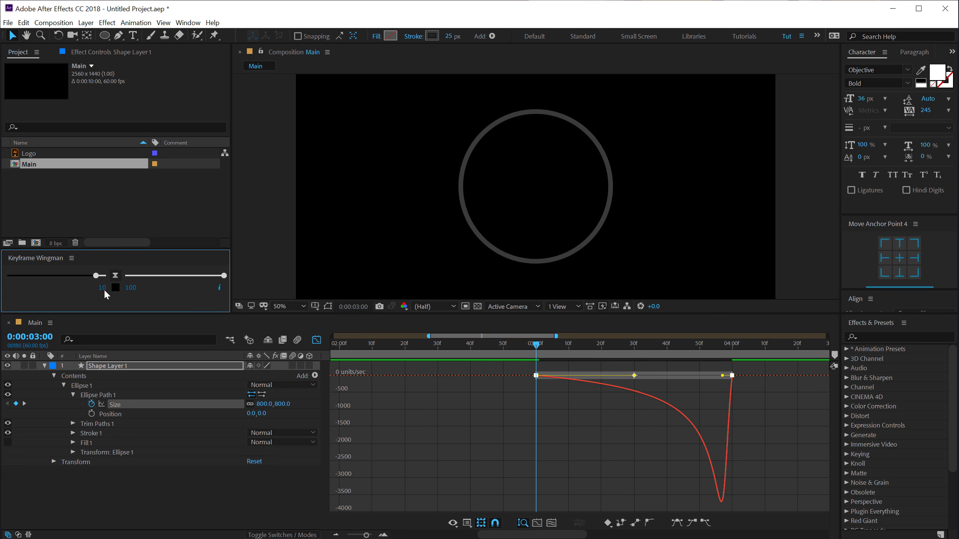
pyautogui.click(572, 444)
pyautogui.press('space')
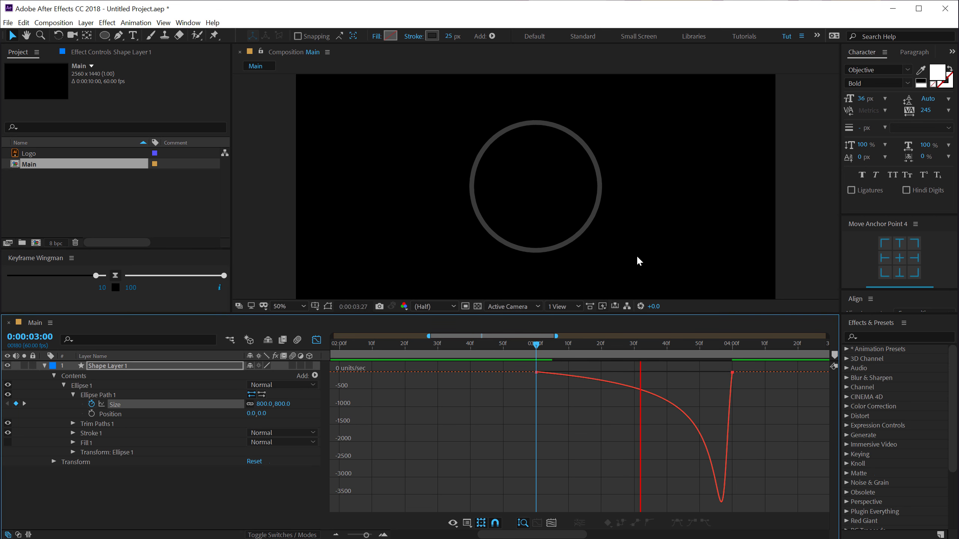
pyautogui.click(529, 342)
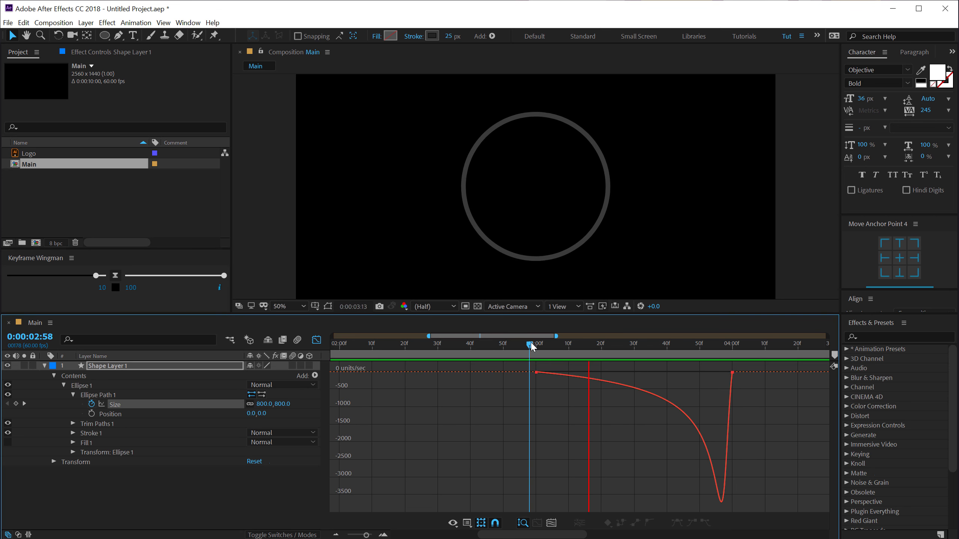
# Leave the Graph Editor, show the full composition duration, and preview the animation from the first frame
pyautogui.click(316, 340)
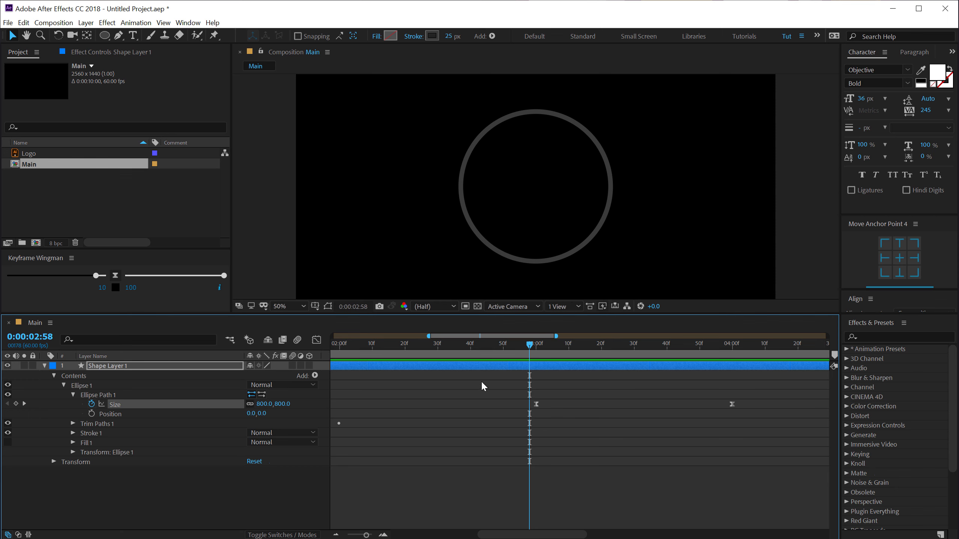
pyautogui.scroll(-5, 437, 395)
pyautogui.scroll(-2, 385, 351)
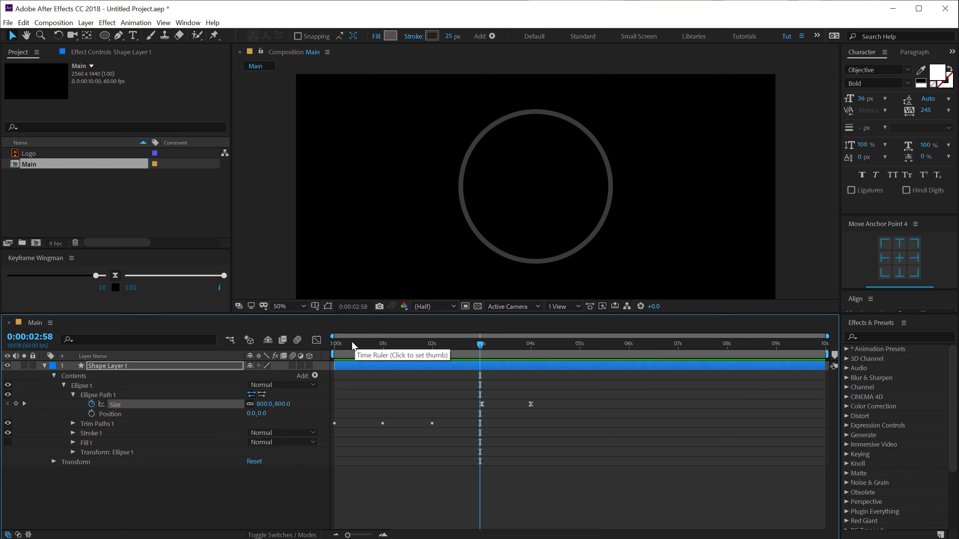
pyautogui.moveTo(350, 342); pyautogui.dragTo(285, 355)
pyautogui.press('space')
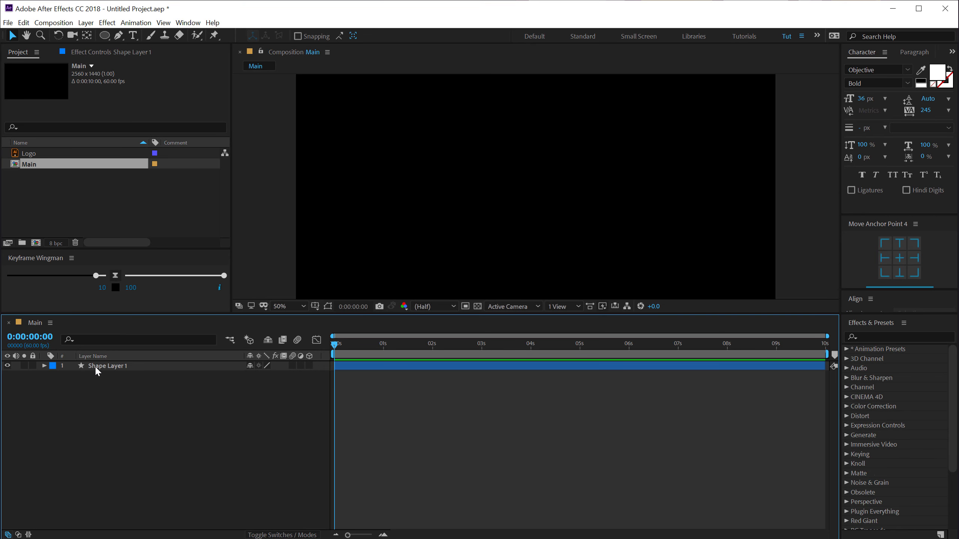
# Rename Shape Layer 1 as C_01 and duplicate it
pyautogui.click(96, 367)
pyautogui.press('Return')
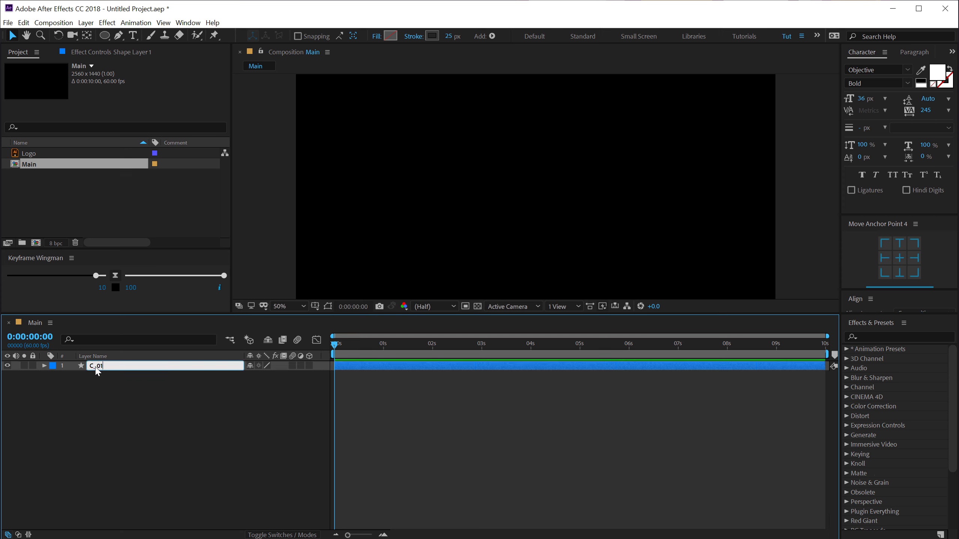
pyautogui.write('C_01')
pyautogui.press('Return')
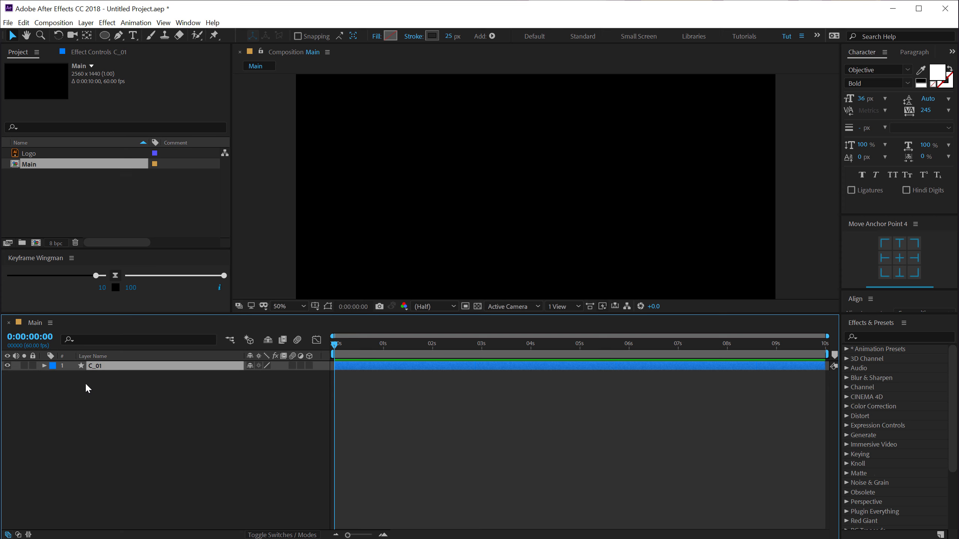
pyautogui.click(86, 382)
pyautogui.click(103, 367)
pyautogui.hotkey('ctrl', 'd')
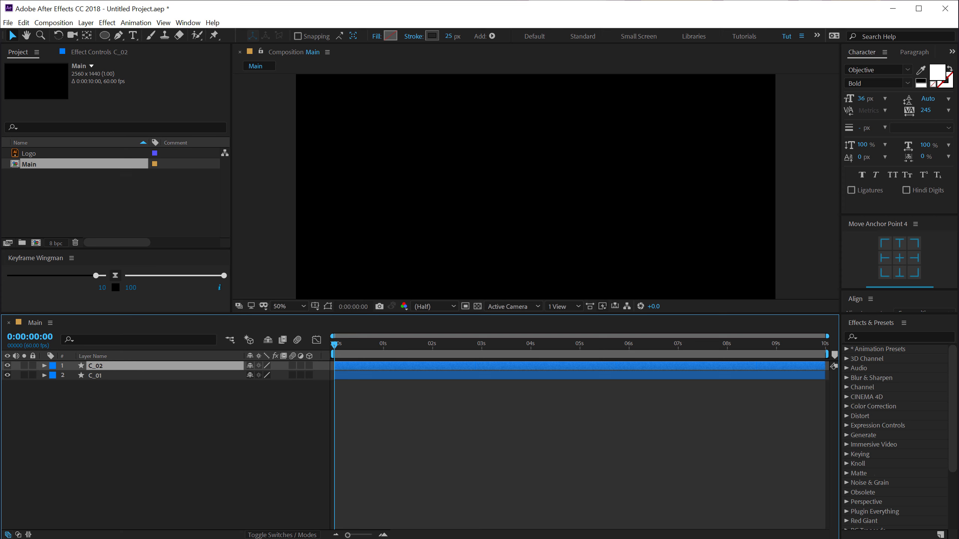
# Reveal the modified properties of C_02 and set its Size keyframe at 0:00:03:00 to 774
pyautogui.moveTo(381, 348); pyautogui.dragTo(425, 347)
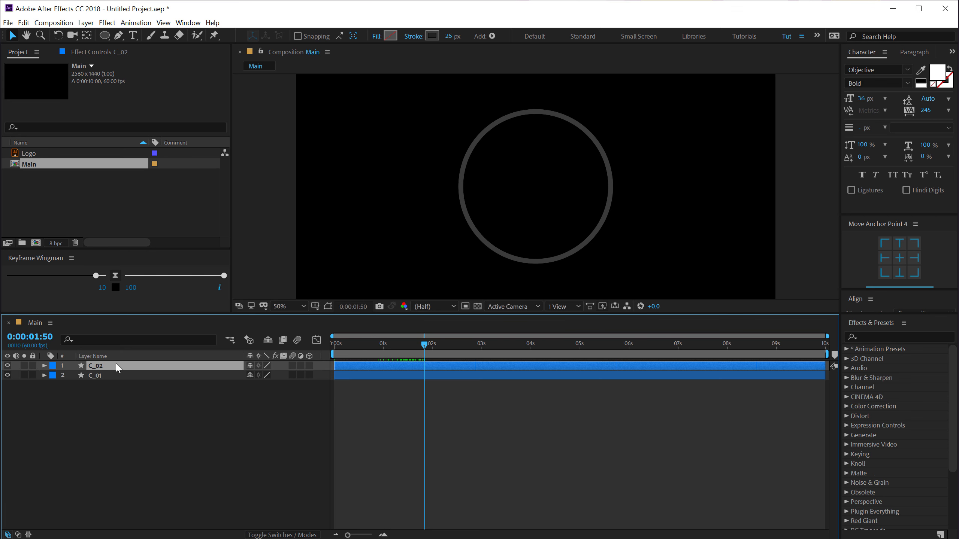
pyautogui.press('u')
pyautogui.press('u')
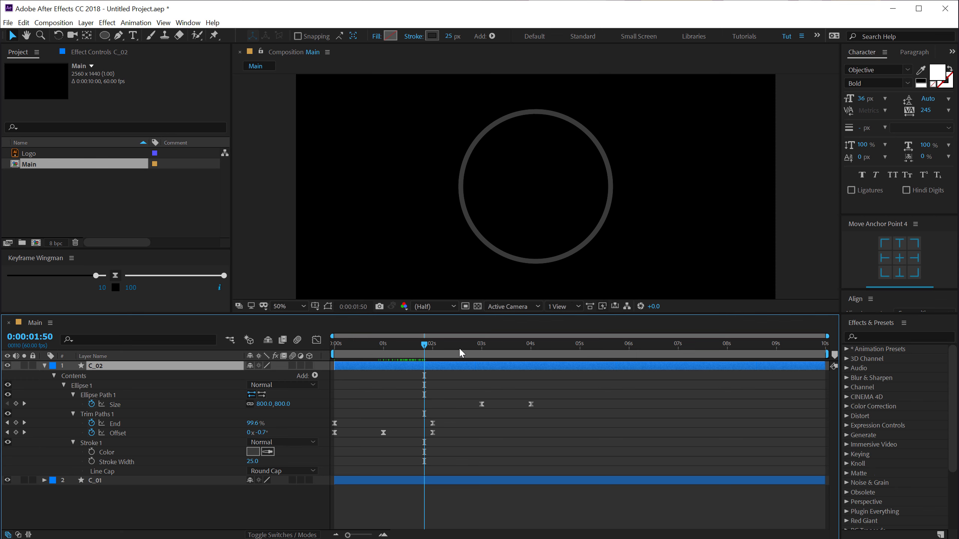
pyautogui.moveTo(460, 350); pyautogui.dragTo(481, 347)
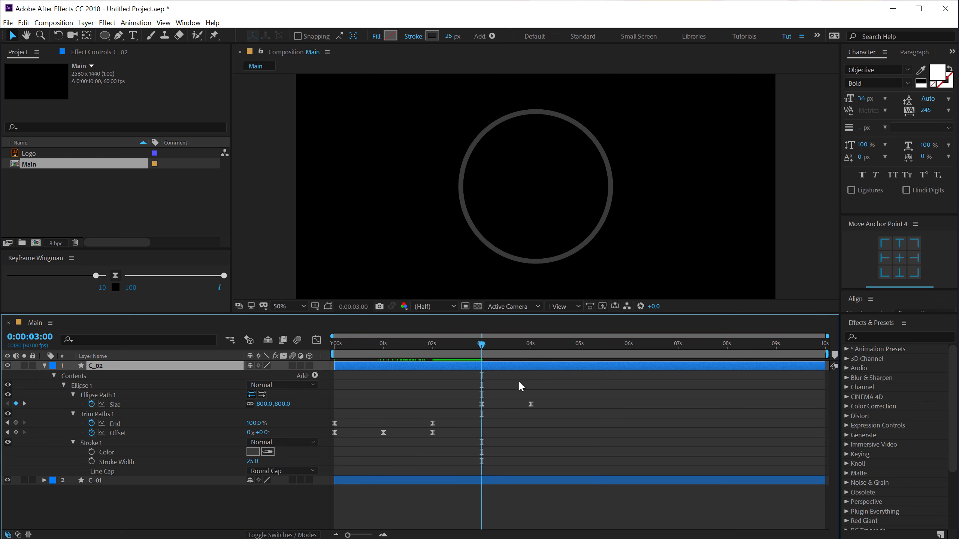
pyautogui.moveTo(283, 404); pyautogui.dragTo(273, 403)
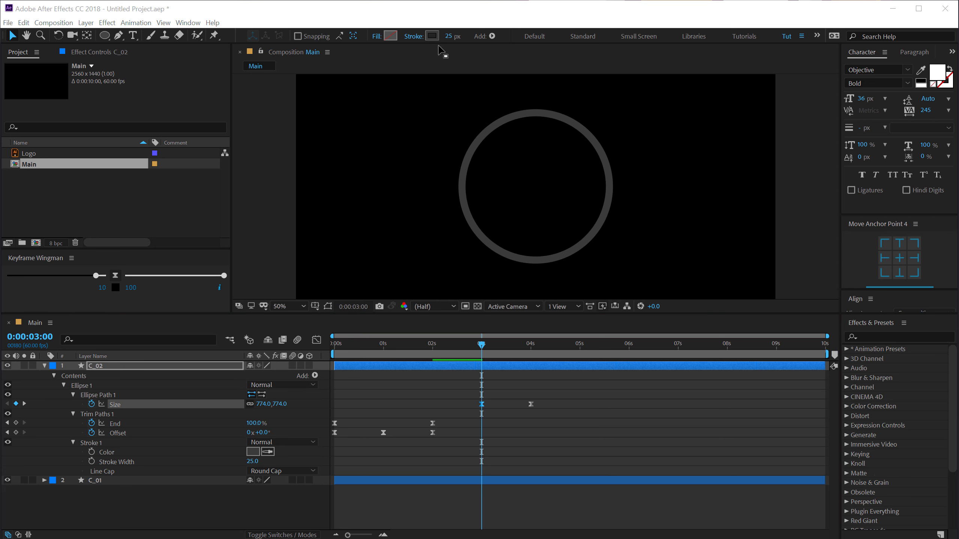
# Set the C_02 stroke width to 15 px and its stroke colour to white
pyautogui.moveTo(448, 39); pyautogui.dragTo(448, 38)
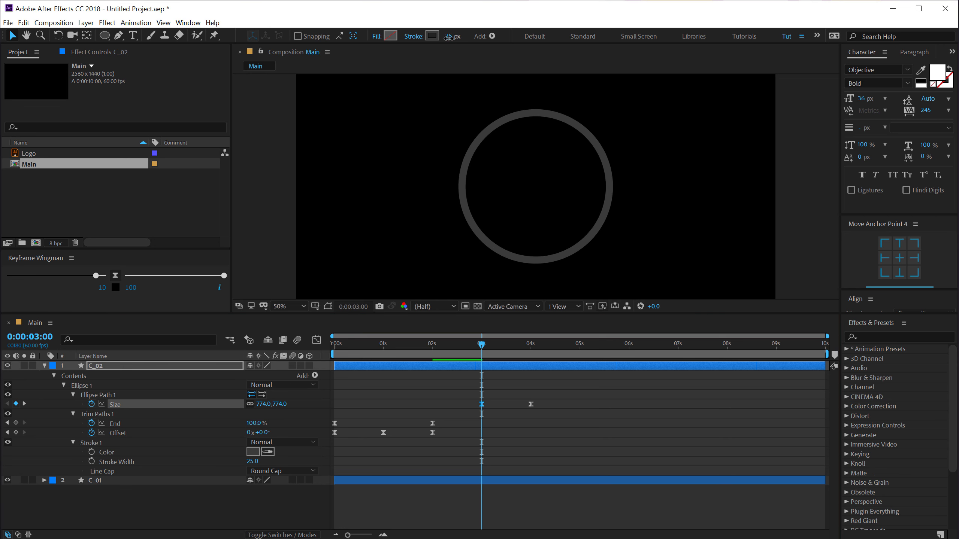
pyautogui.write('15')
pyautogui.press('Return')
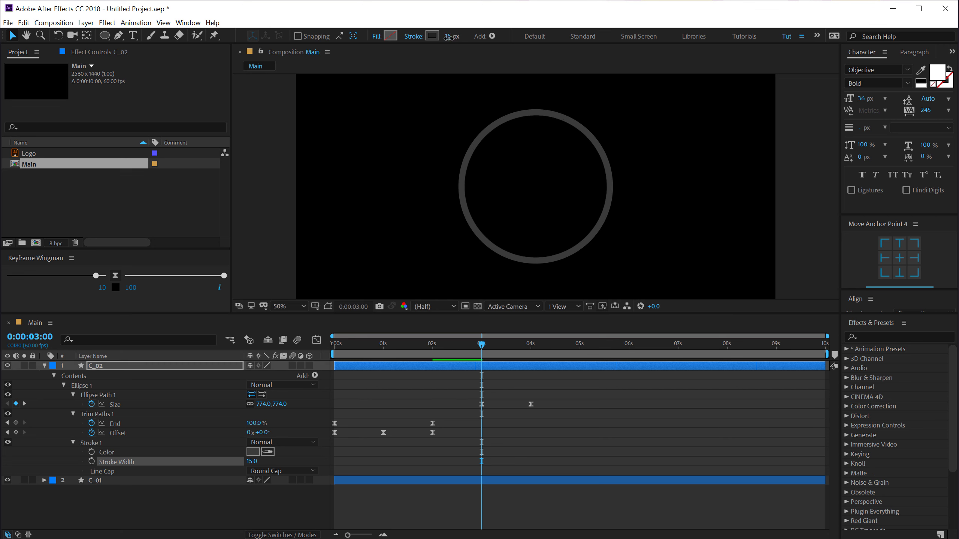
pyautogui.click(432, 36)
pyautogui.click(354, 84)
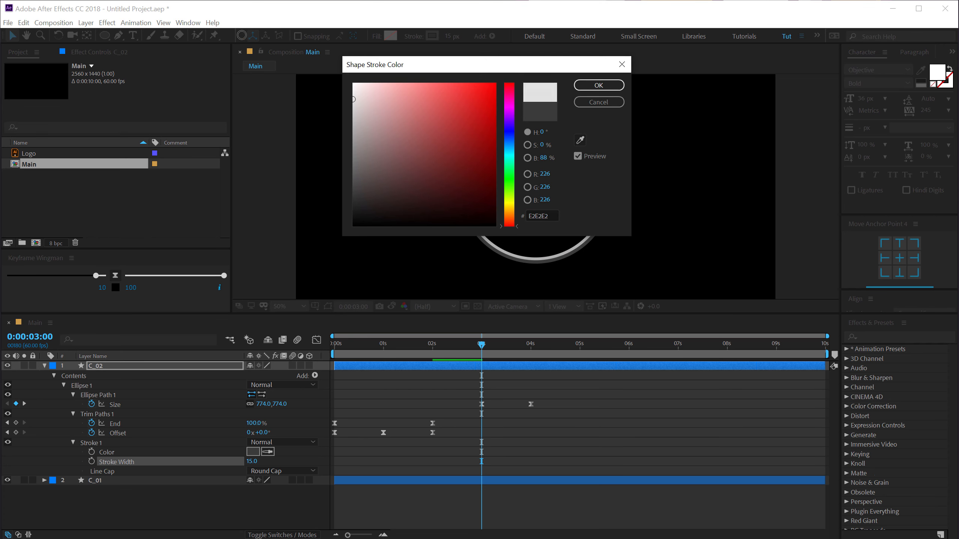
pyautogui.click(599, 85)
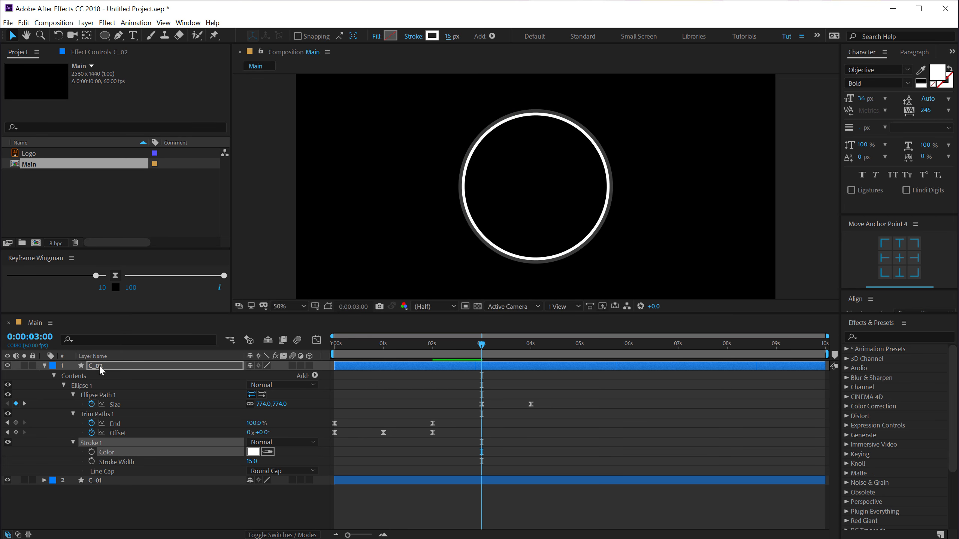
# Find the Gradient Ramp effect by searching for "ramp" and apply it to C_02
pyautogui.click(100, 367)
pyautogui.click(871, 335)
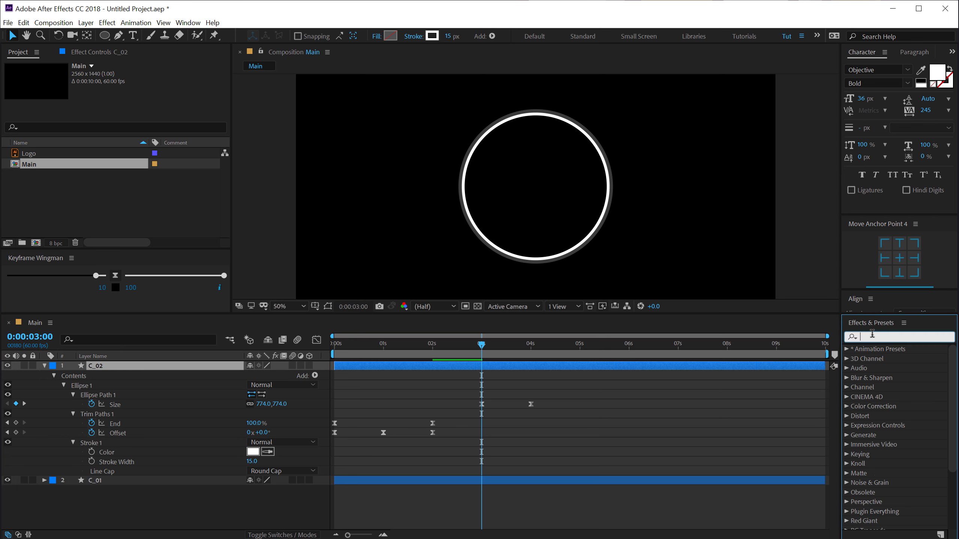
pyautogui.write('ramp')
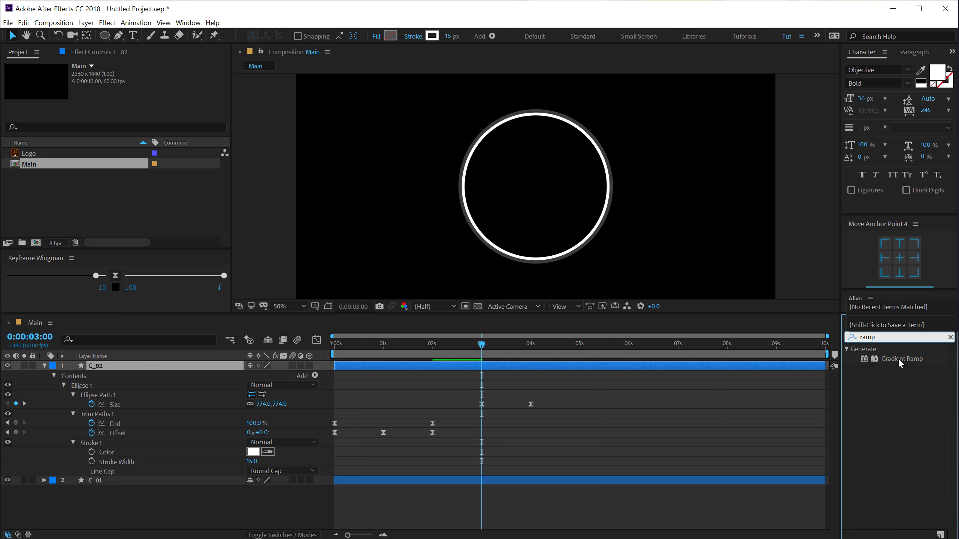
pyautogui.moveTo(898, 359); pyautogui.dragTo(484, 130)
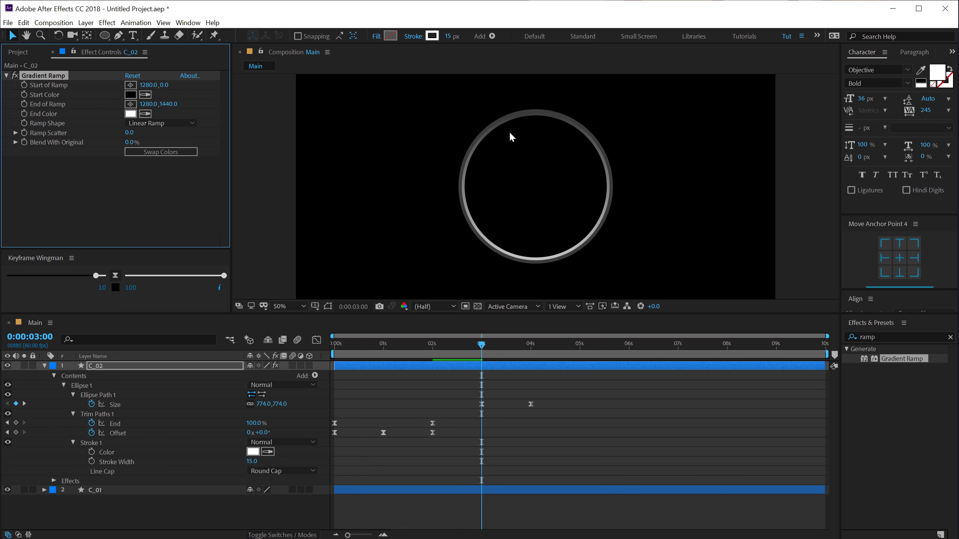
# Show the layer controls and place the ramp diagonally across the circle, starting at about 872, 344 and ending at about 1680, 1180
pyautogui.press(',')
pyautogui.press(',')
pyautogui.hotkey('ctrl', 'shift', 'h')
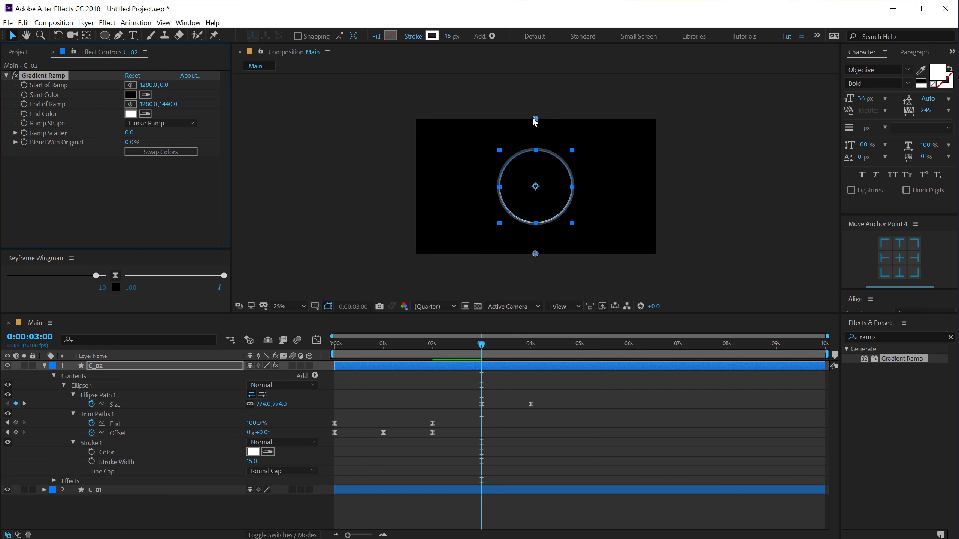
pyautogui.moveTo(531, 122); pyautogui.dragTo(497, 151)
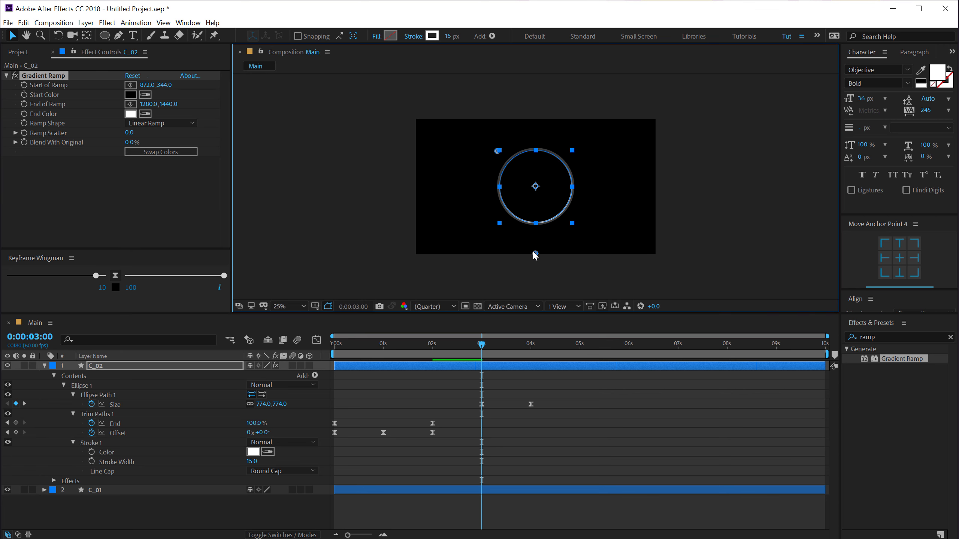
pyautogui.moveTo(535, 253); pyautogui.dragTo(572, 229)
pyautogui.press('.')
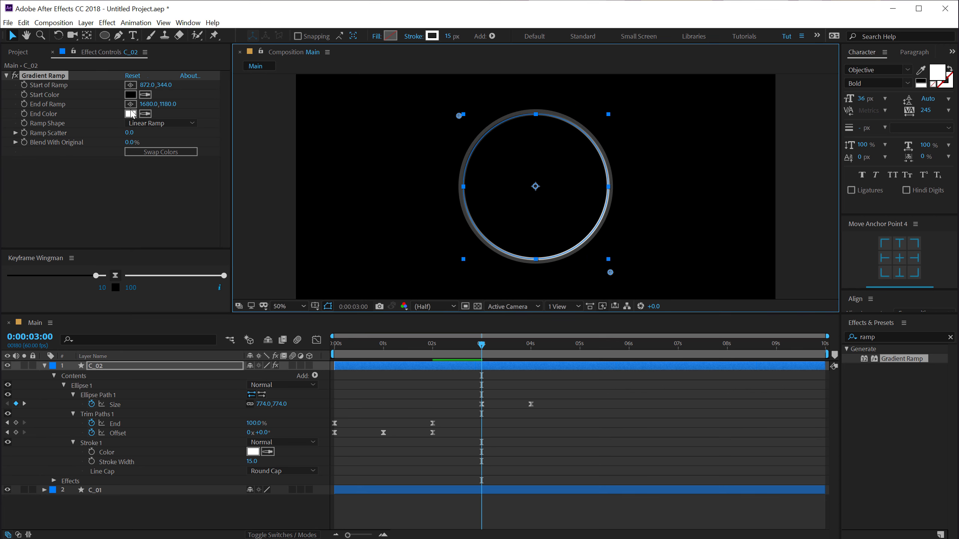
# Set the Gradient Ramp's Start Color to yellow, FFE600
pyautogui.click(131, 95)
pyautogui.moveTo(510, 195); pyautogui.dragTo(510, 206)
pyautogui.click(492, 86)
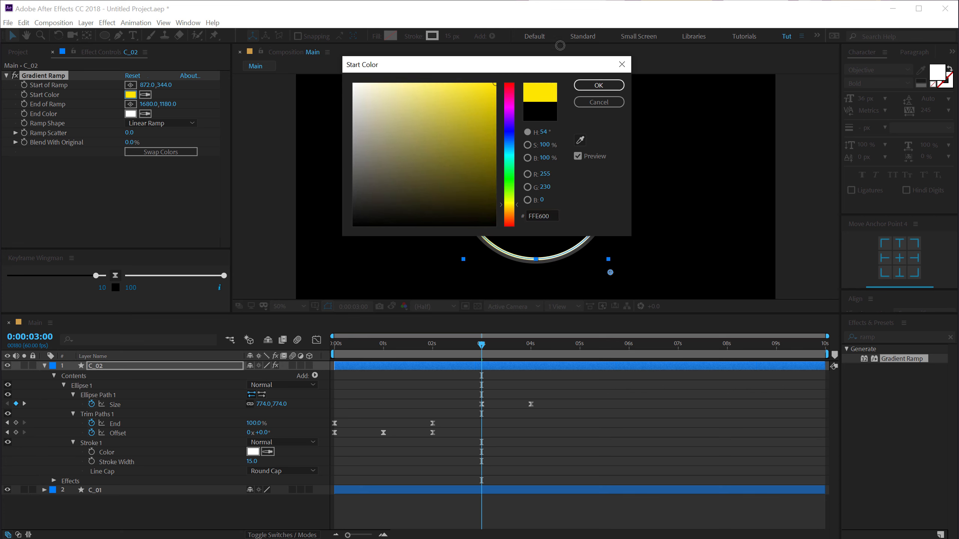
pyautogui.click(596, 86)
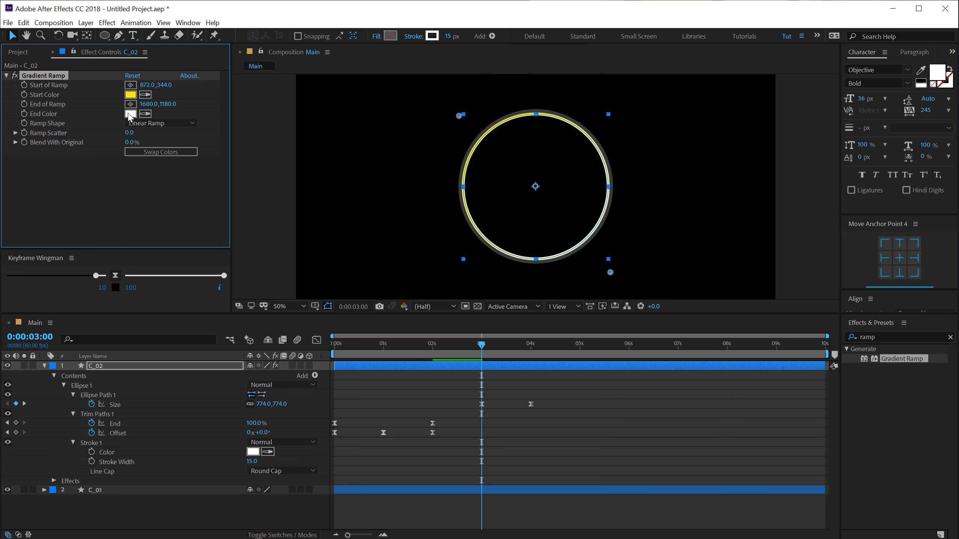
# Set the Gradient Ramp's End Color to a saturated orange-red with a hue of 17°
pyautogui.click(131, 114)
pyautogui.moveTo(517, 208); pyautogui.dragTo(516, 220)
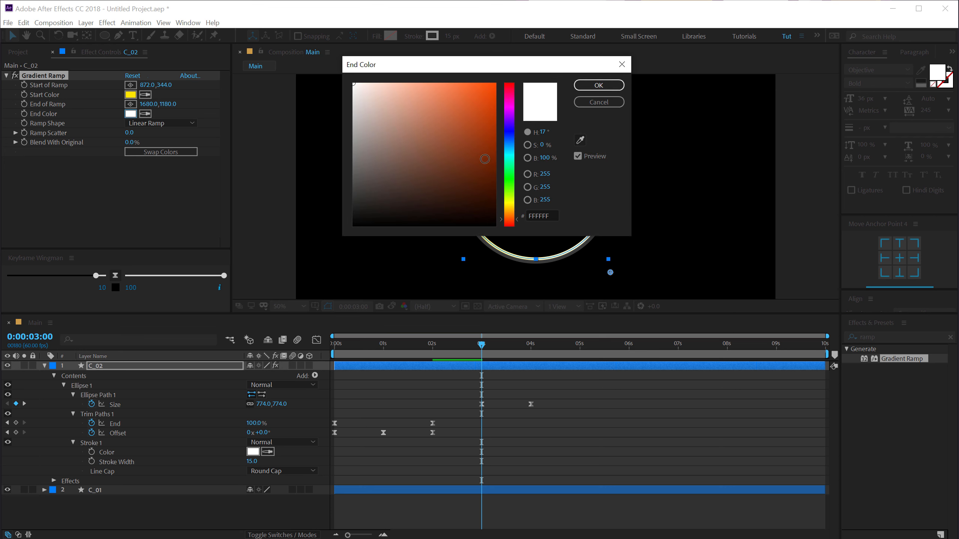
pyautogui.click(494, 84)
pyautogui.click(598, 86)
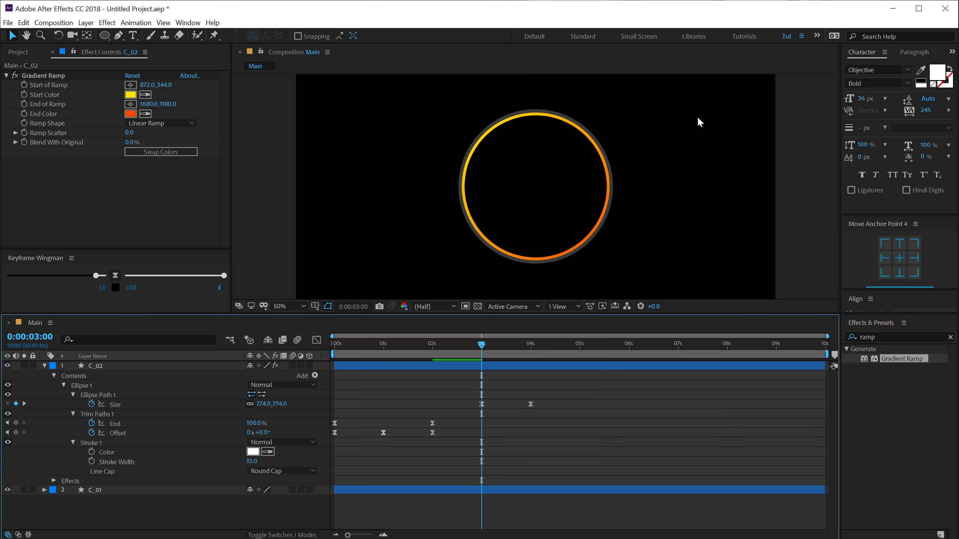
# Move the Gradient Ramp's start point farther from the circle, to about 820, 248
pyautogui.click(43, 76)
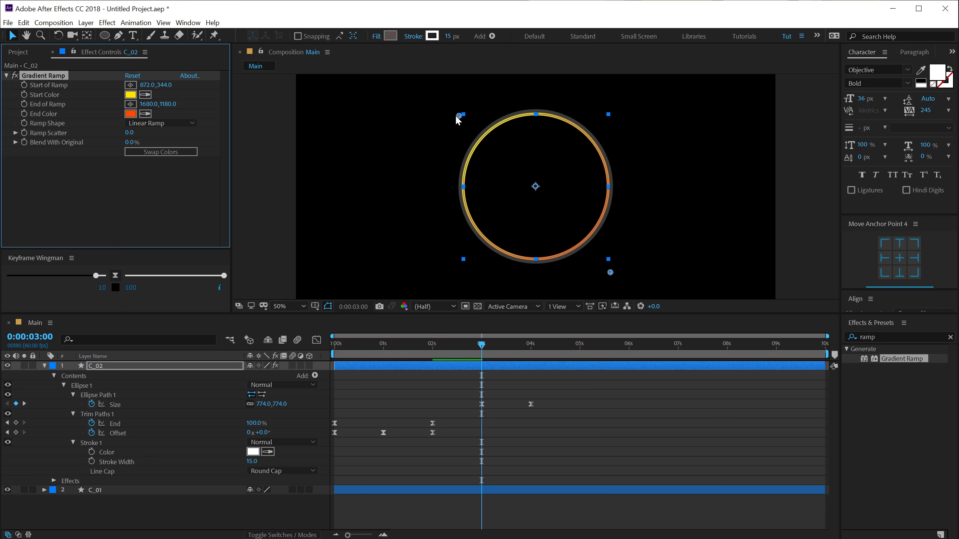
pyautogui.moveTo(459, 116); pyautogui.dragTo(450, 97)
pyautogui.click(612, 412)
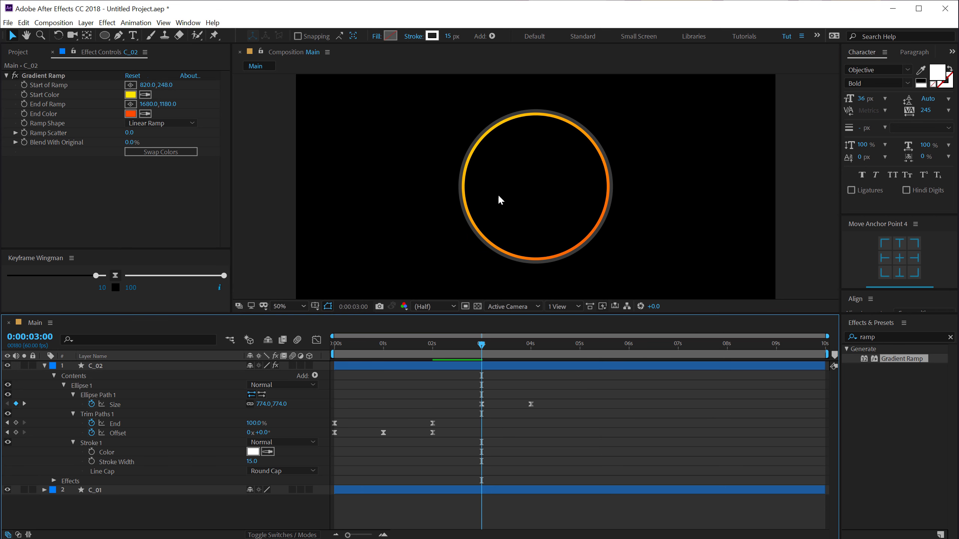
# Apply the Stylize Glow effect to the C_02 layer
pyautogui.click(97, 367)
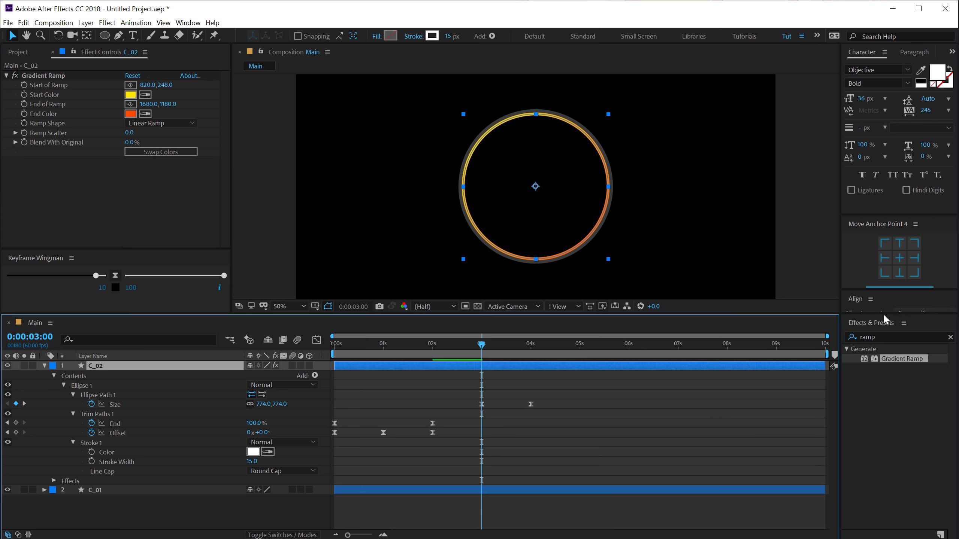
pyautogui.click(891, 336)
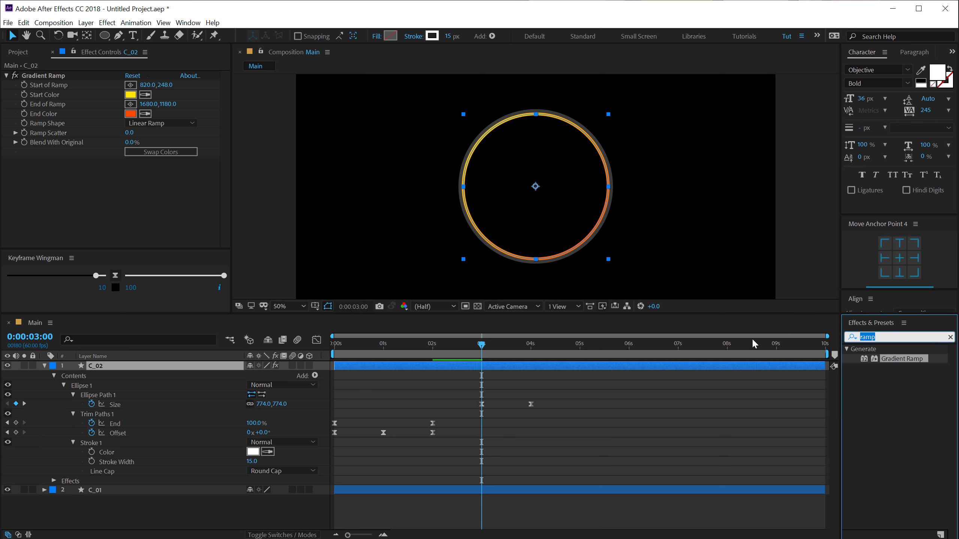
pyautogui.write('glow')
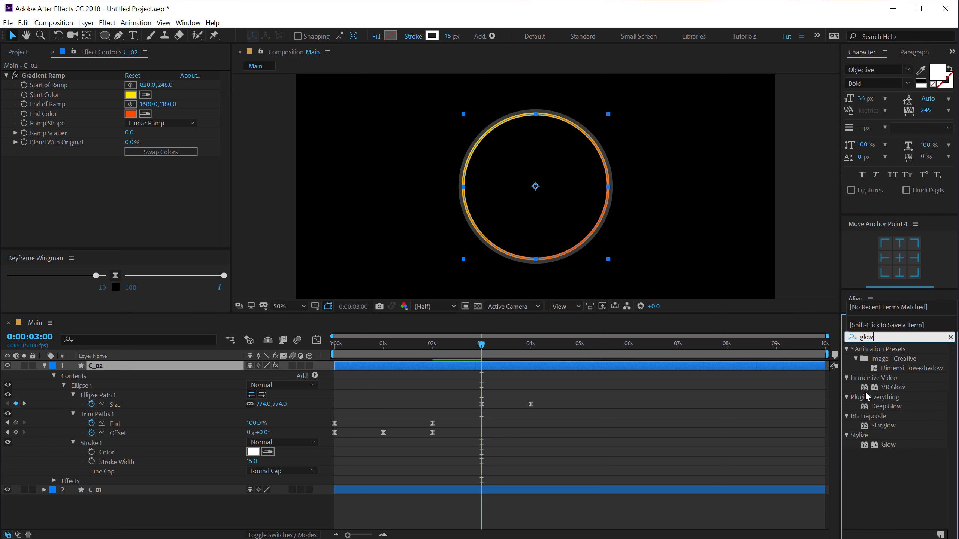
pyautogui.doubleClick(885, 444)
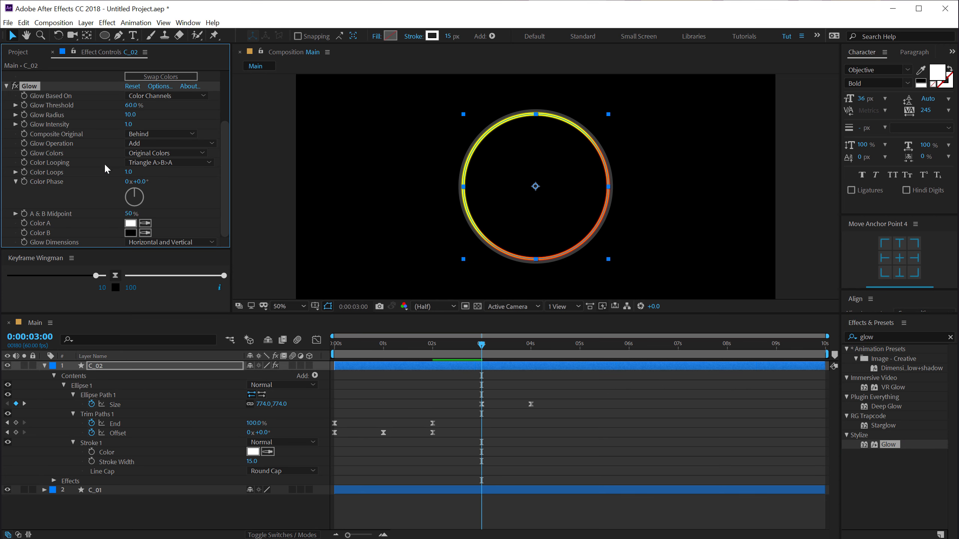
# Set C_02's Glow Threshold to 55% and its Glow Radius to 224
pyautogui.scroll(2, 229, 198)
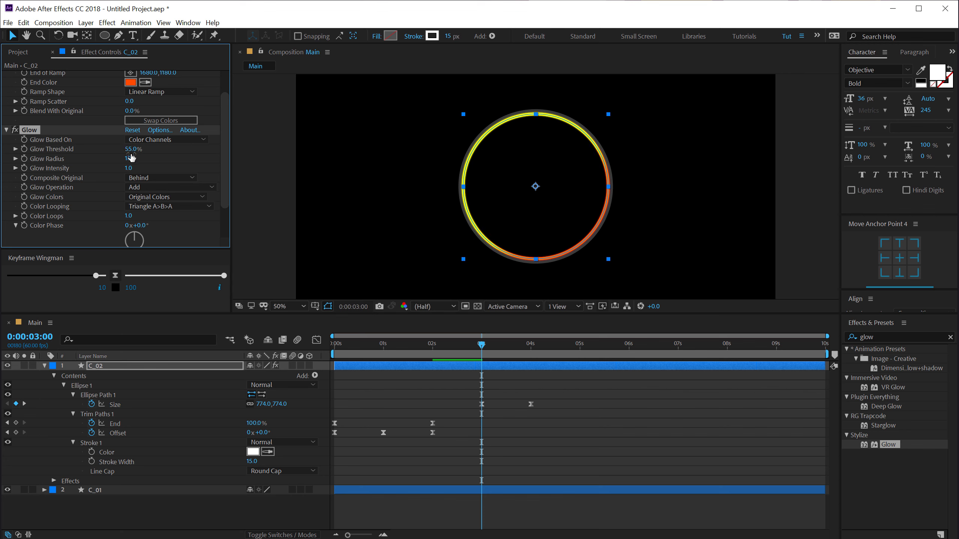
pyautogui.moveTo(138, 159); pyautogui.dragTo(218, 163)
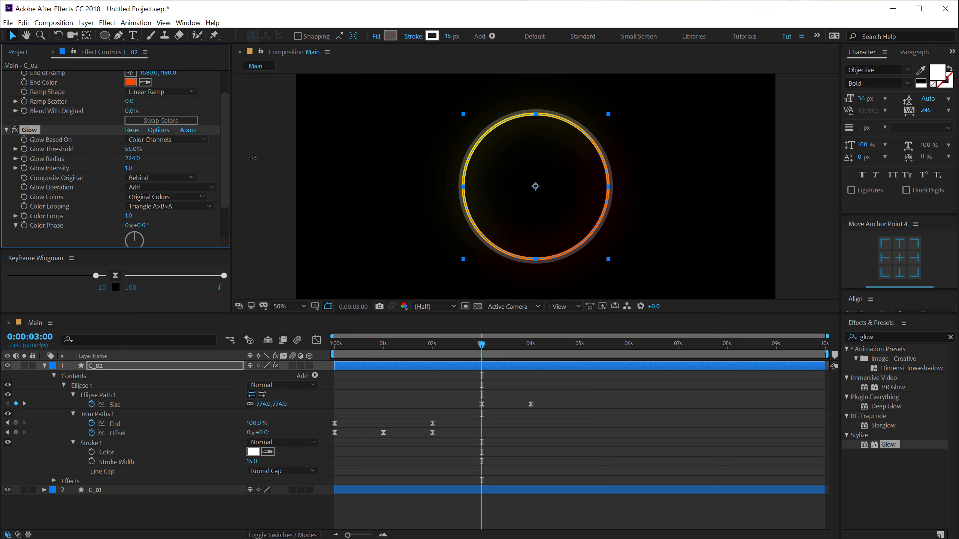
pyautogui.click(771, 387)
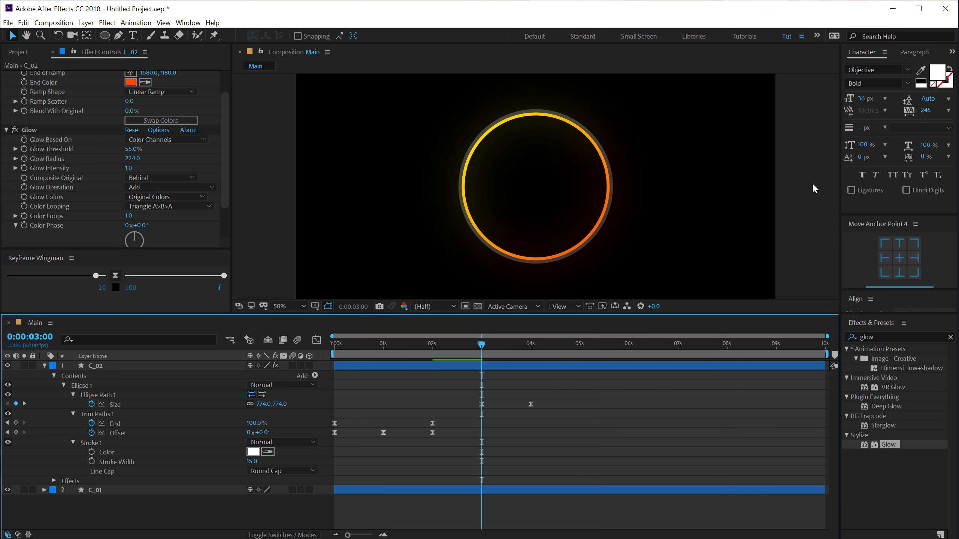
# Shift the Gradient Ramp's Start Color to a warmer yellow-orange, FFC200
pyautogui.press(',')
pyautogui.press(',')
pyautogui.press('.')
pyautogui.scroll(2, 132, 151)
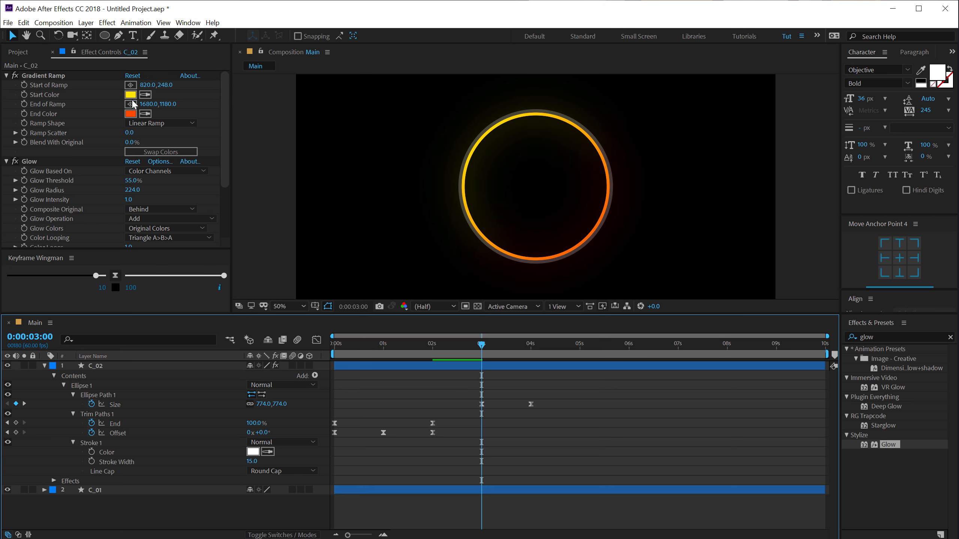
pyautogui.click(131, 94)
pyautogui.moveTo(484, 63); pyautogui.dragTo(732, 108)
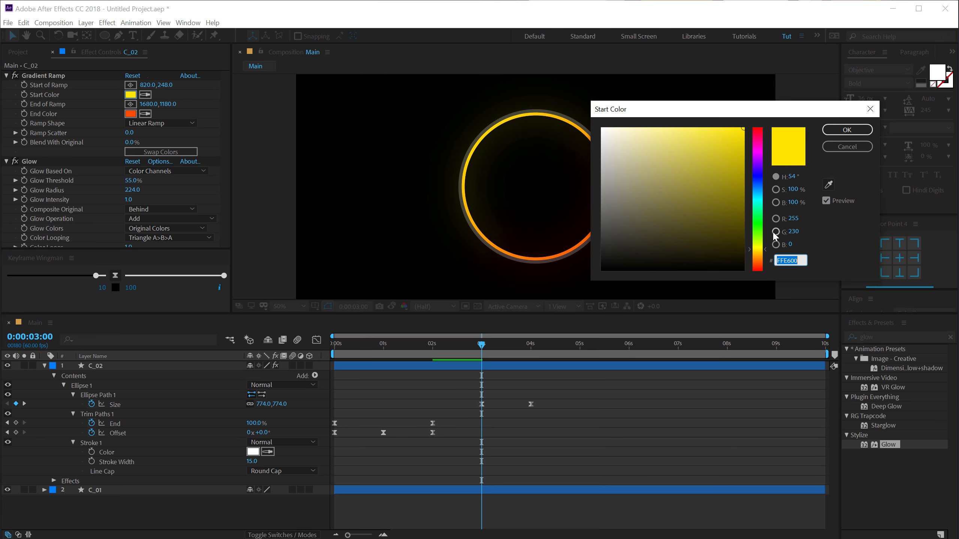
pyautogui.moveTo(754, 252); pyautogui.dragTo(756, 256)
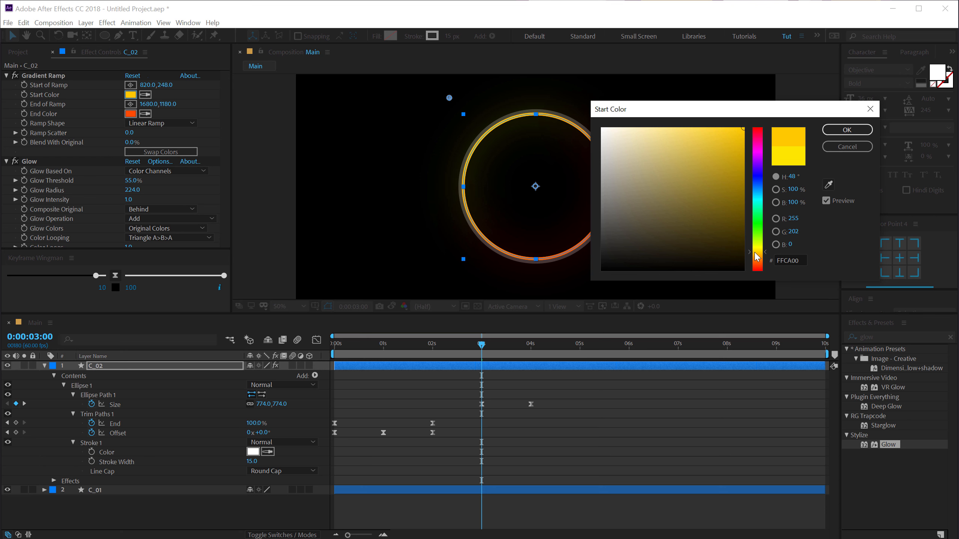
pyautogui.moveTo(757, 257); pyautogui.dragTo(756, 258)
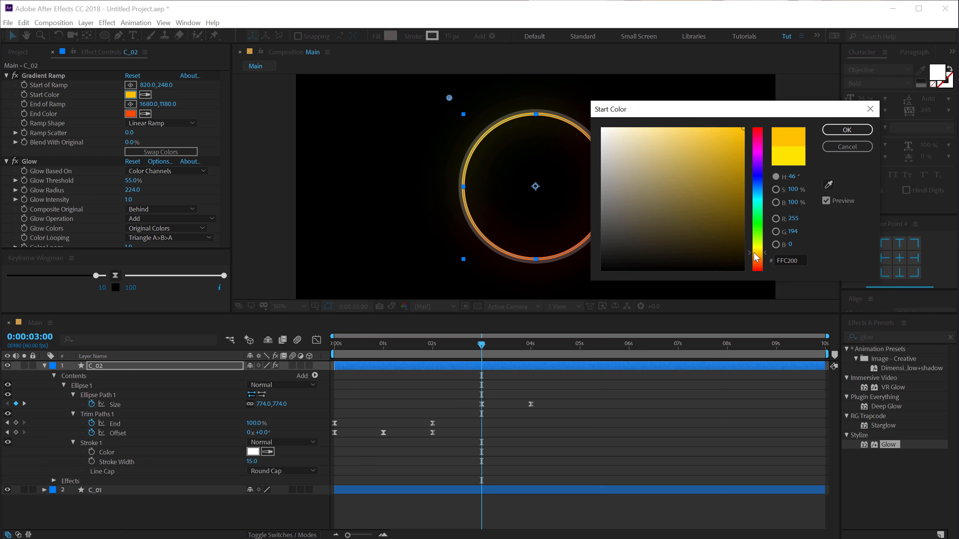
pyautogui.click(836, 130)
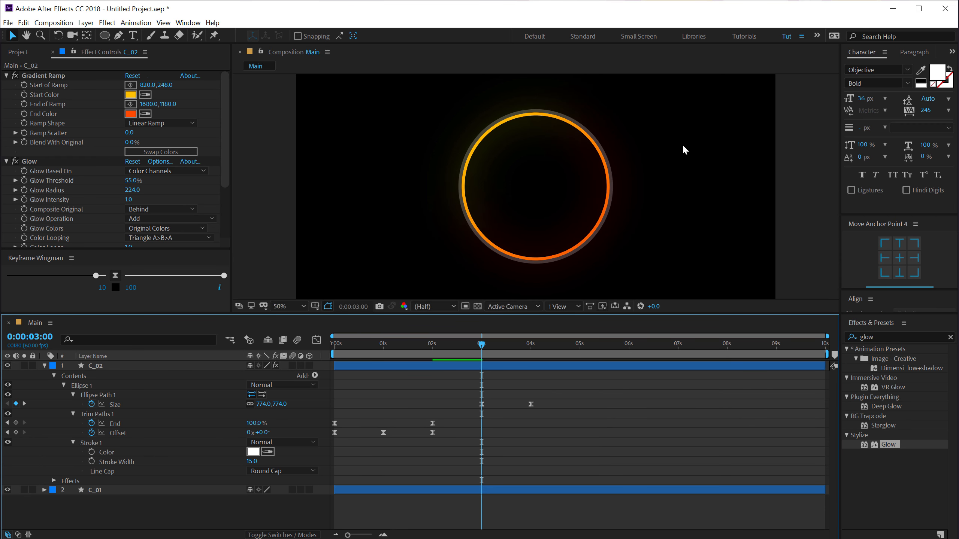
# Rotate the C_02 layer to -88° and preview its draw-on against the grey ring
pyautogui.scroll(2, 526, 207)
pyautogui.scroll(-2, 526, 206)
pyautogui.moveTo(343, 344); pyautogui.dragTo(391, 345)
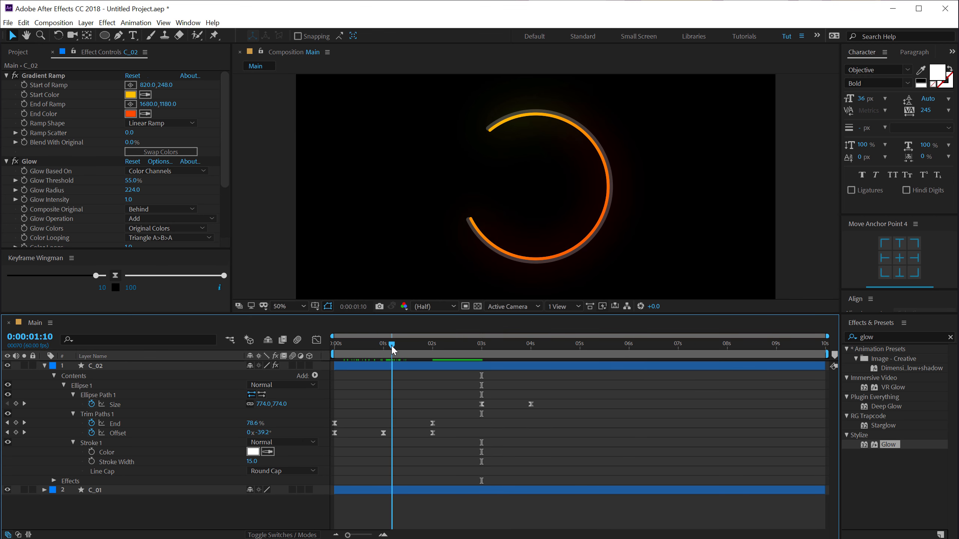
pyautogui.click(103, 367)
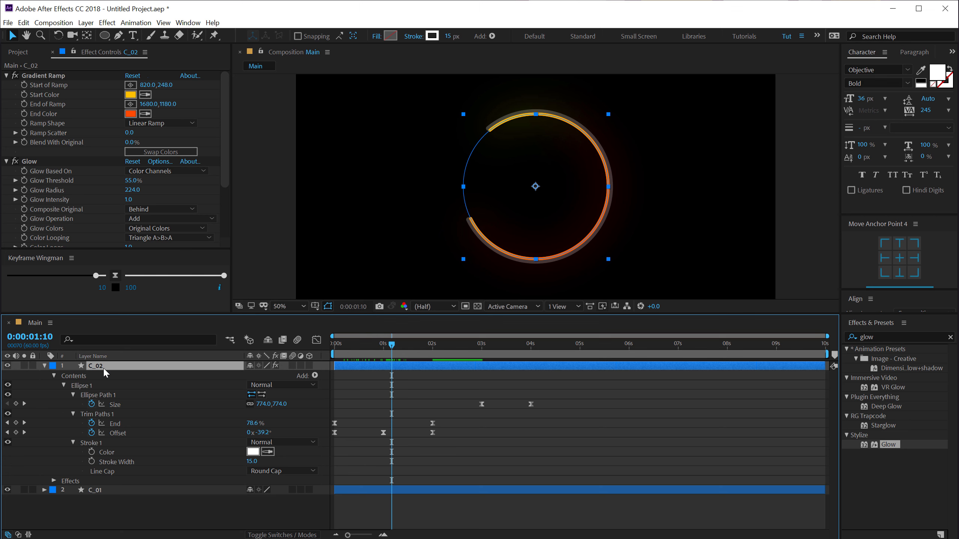
pyautogui.press('r')
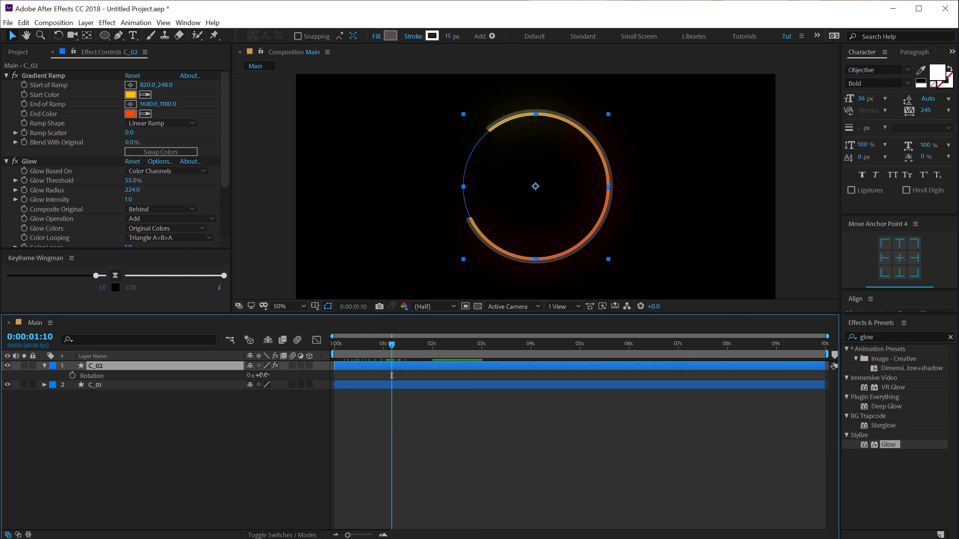
pyautogui.moveTo(264, 375); pyautogui.dragTo(231, 375)
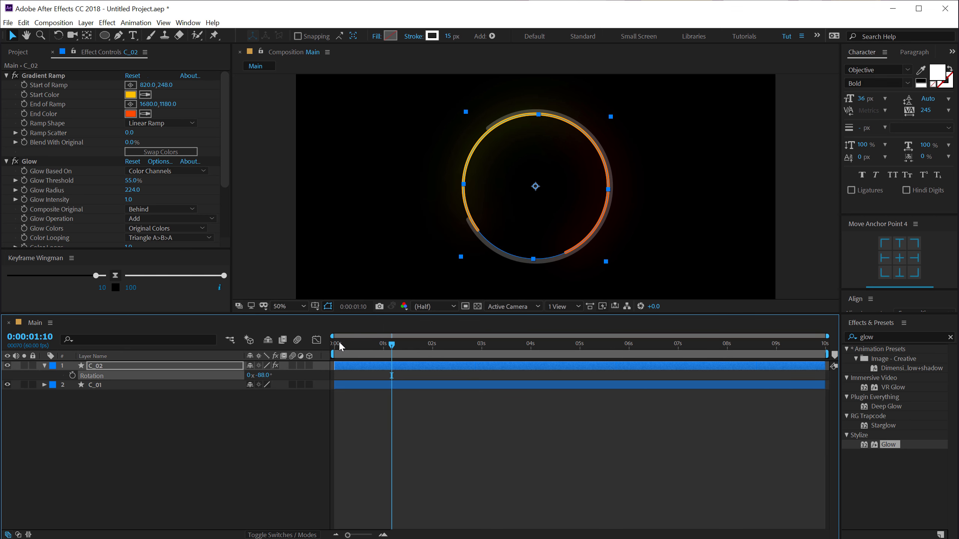
pyautogui.moveTo(338, 344); pyautogui.dragTo(387, 352)
# Create a 2560 × 1440 px black solid named BG and place it beneath the circle layers
pyautogui.click(208, 428)
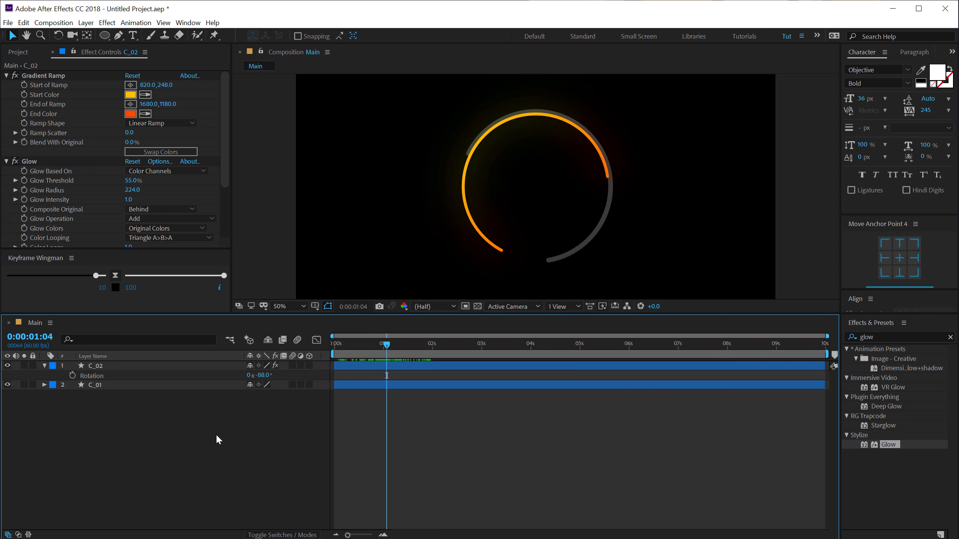
pyautogui.hotkey('ctrl', 'y')
pyautogui.moveTo(437, 40); pyautogui.dragTo(448, 78)
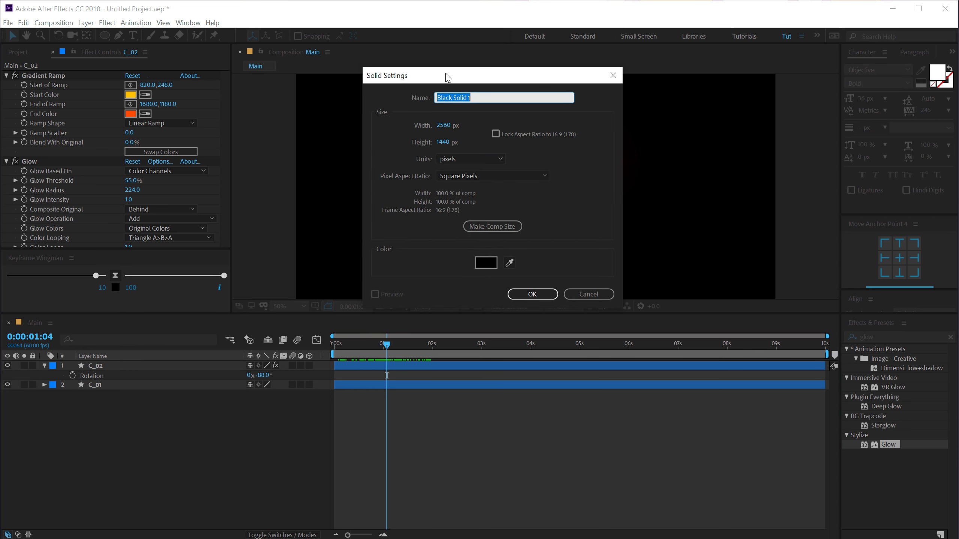
pyautogui.write('BG')
pyautogui.click(519, 295)
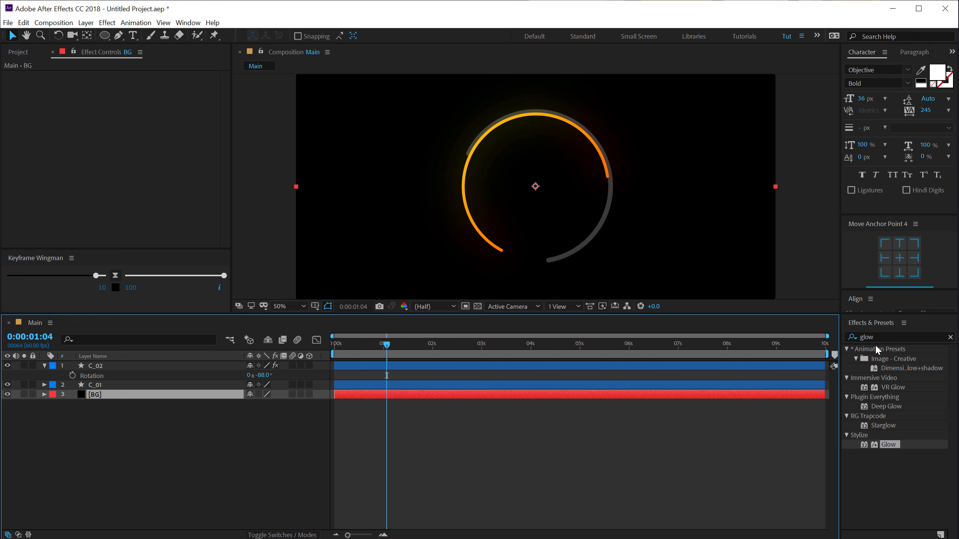
# Apply the Generate Fill effect to the BG layer
pyautogui.moveTo(880, 336); pyautogui.dragTo(774, 335)
pyautogui.write('fi')
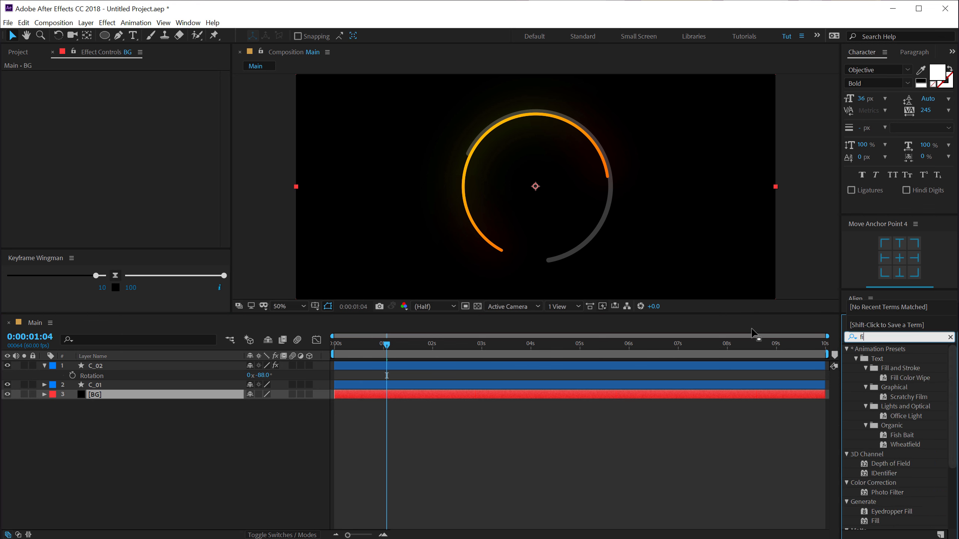
pyautogui.write('ll')
pyautogui.doubleClick(873, 405)
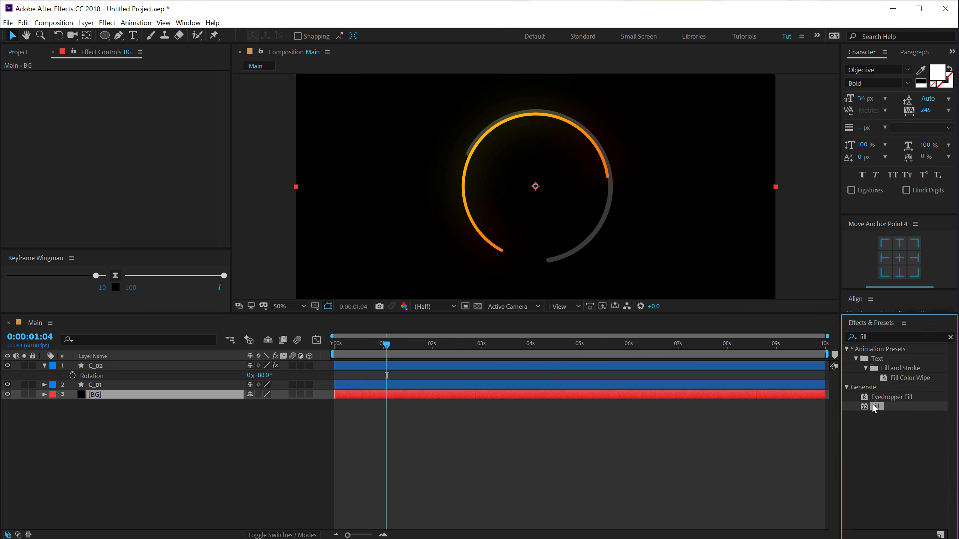
# Set BG's Fill color to a very dark, nearly black purple
pyautogui.click(131, 104)
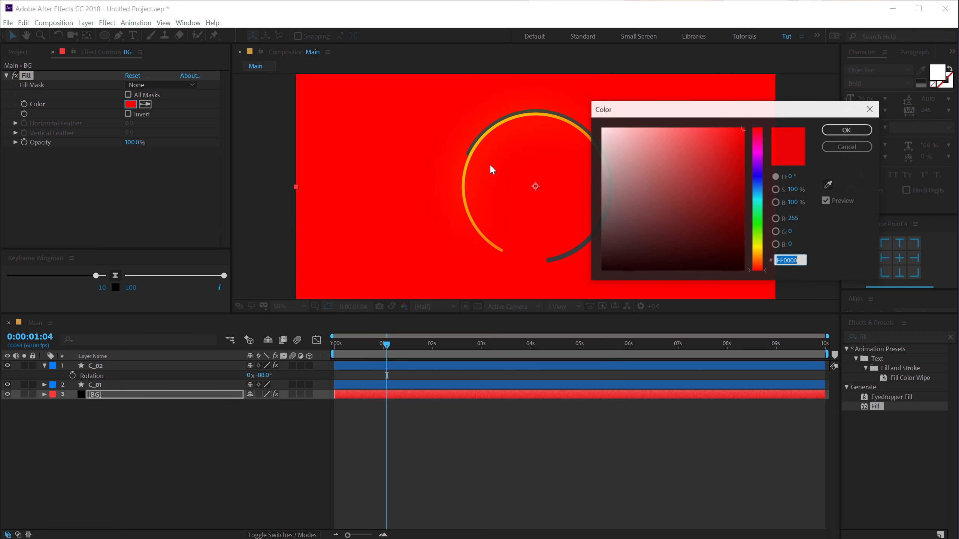
pyautogui.click(757, 165)
pyautogui.moveTo(677, 257); pyautogui.dragTo(718, 264)
pyautogui.click(847, 129)
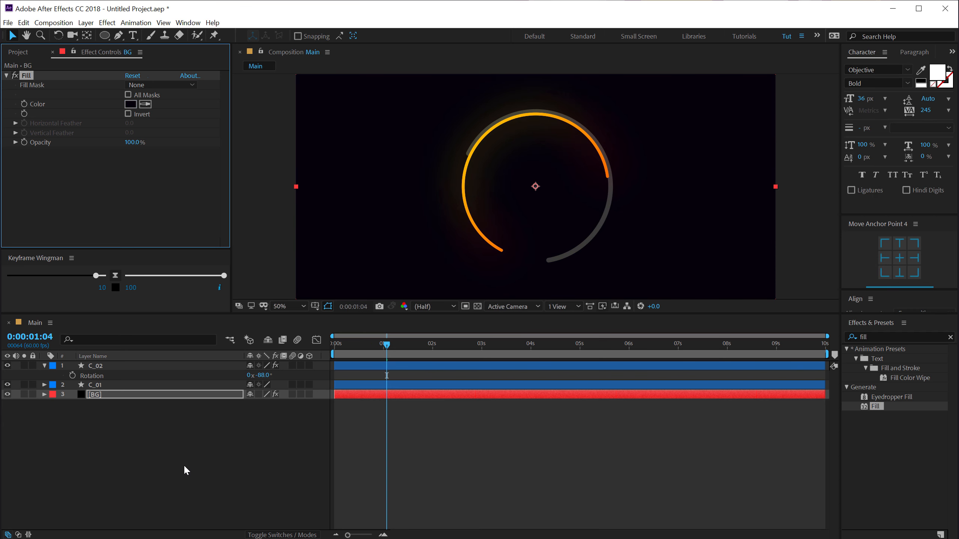
pyautogui.click(183, 465)
# Preview the animation and shift the C_02 layer about 10 frames later in the timeline
pyautogui.press('/')
pyautogui.scroll(-1, 511, 147)
pyautogui.scroll(1, 512, 147)
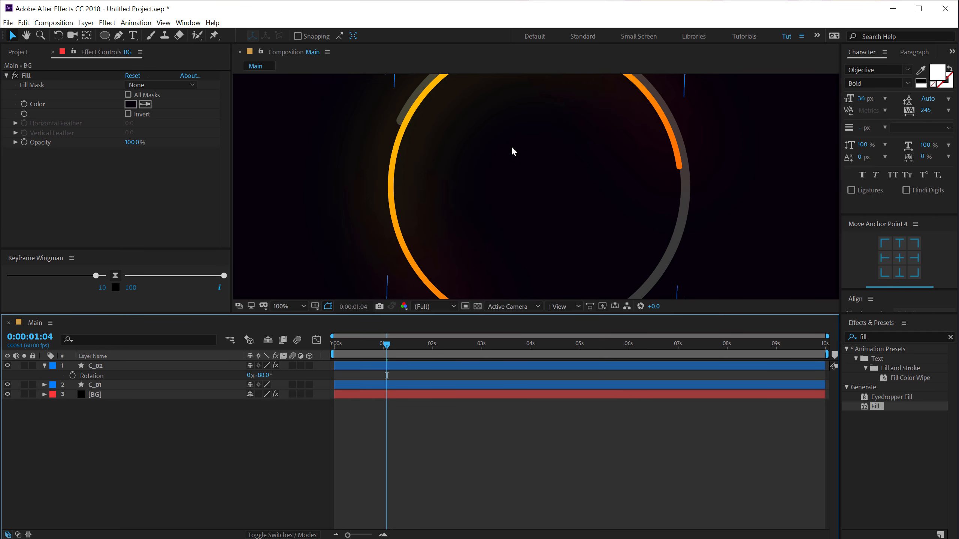
pyautogui.scroll(-1, 511, 150)
pyautogui.moveTo(387, 376)
pyautogui.mouseDown()
pyautogui.moveTo(394, 376)
pyautogui.moveTo(365, 376)
pyautogui.moveTo(385, 373)
pyautogui.moveTo(376, 373)
pyautogui.mouseUp()
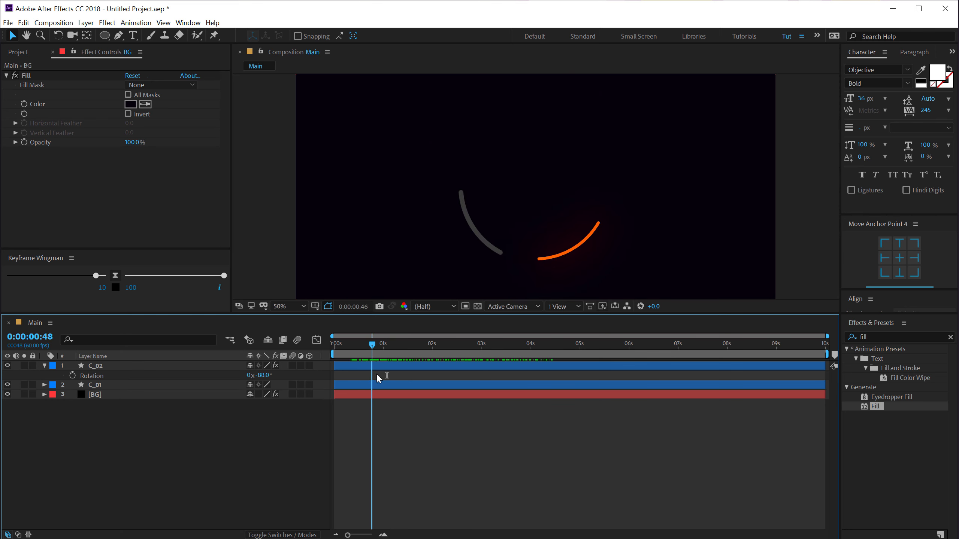
pyautogui.moveTo(344, 345)
pyautogui.mouseDown()
pyautogui.moveTo(336, 345)
pyautogui.moveTo(542, 375)
pyautogui.moveTo(345, 348)
pyautogui.moveTo(432, 353)
pyautogui.moveTo(404, 352)
pyautogui.mouseUp()
pyautogui.click(348, 370)
pyautogui.click(163, 451)
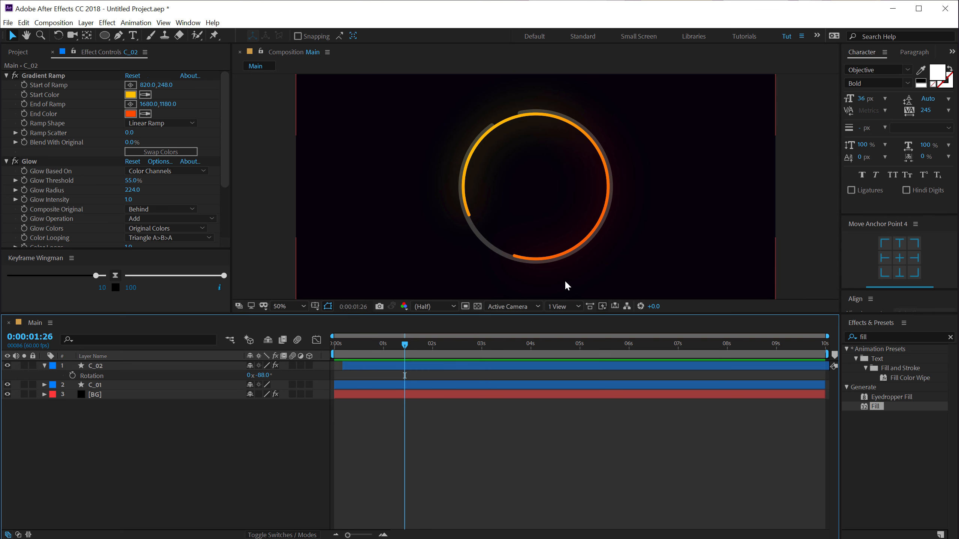
# Collapse the C_02 layer's properties and duplicate the layer
pyautogui.click(541, 251)
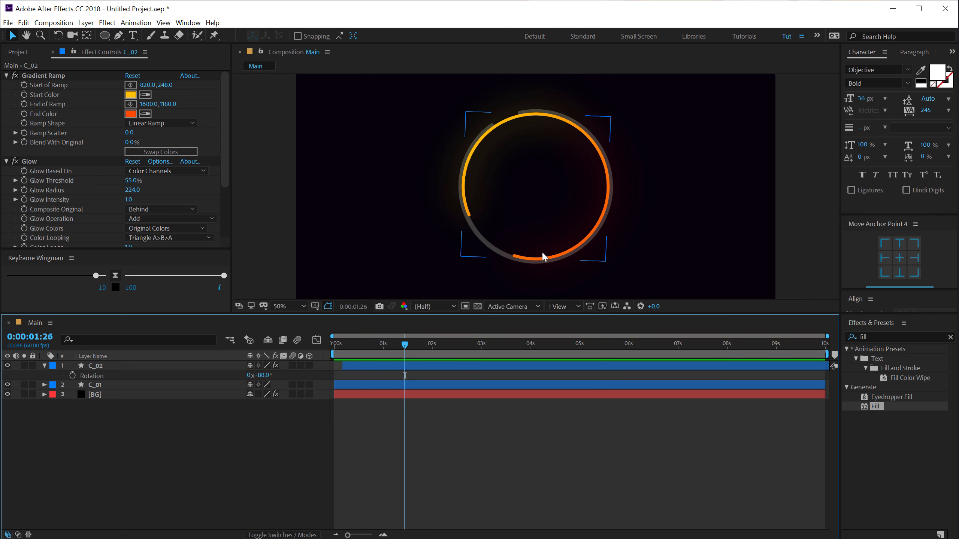
pyautogui.click(45, 366)
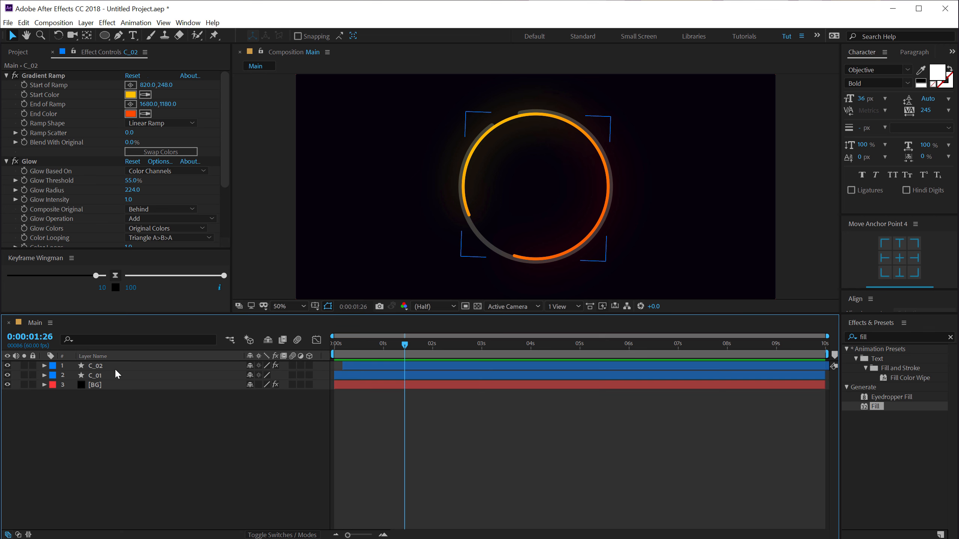
pyautogui.click(113, 367)
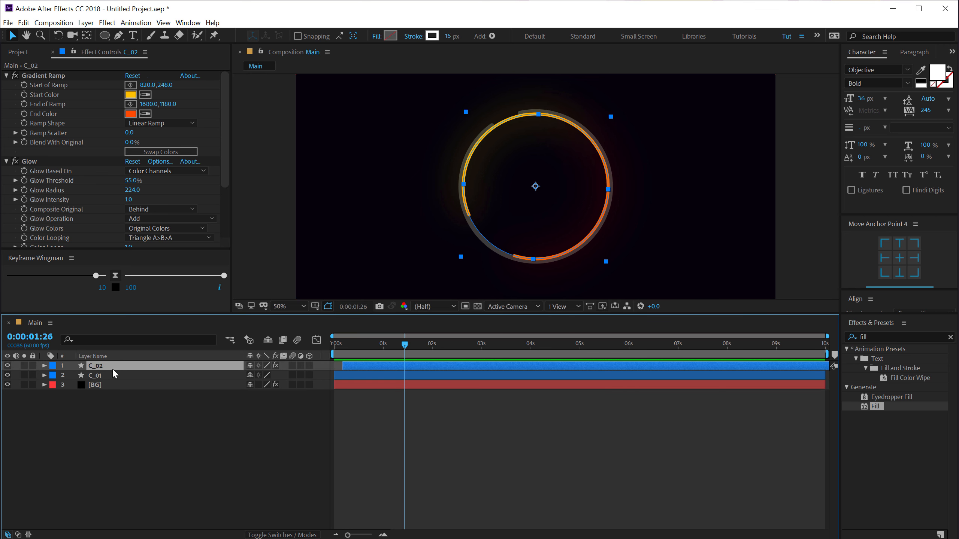
pyautogui.hotkey('ctrl', 'd')
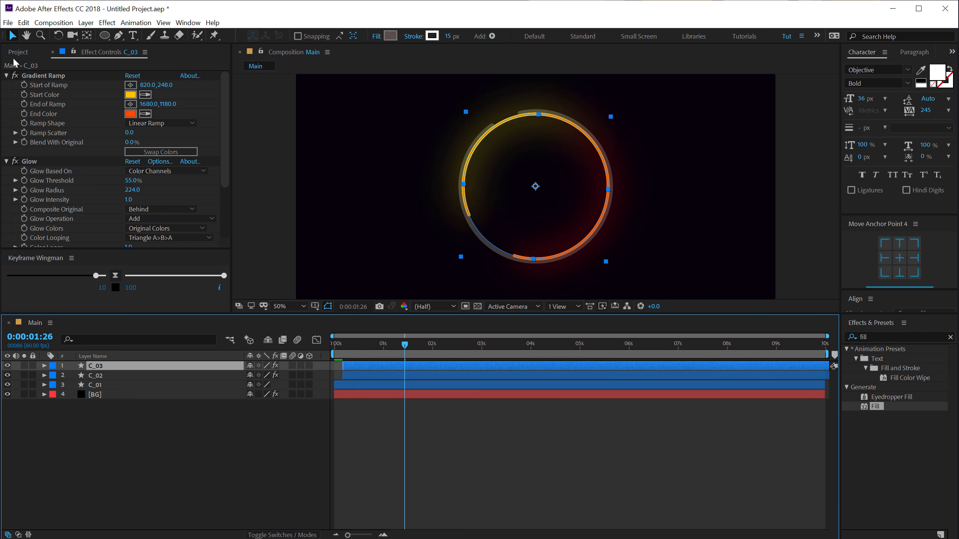
# Remove the Gradient Ramp and Glow effects from the duplicated layer C_03
pyautogui.click(44, 75)
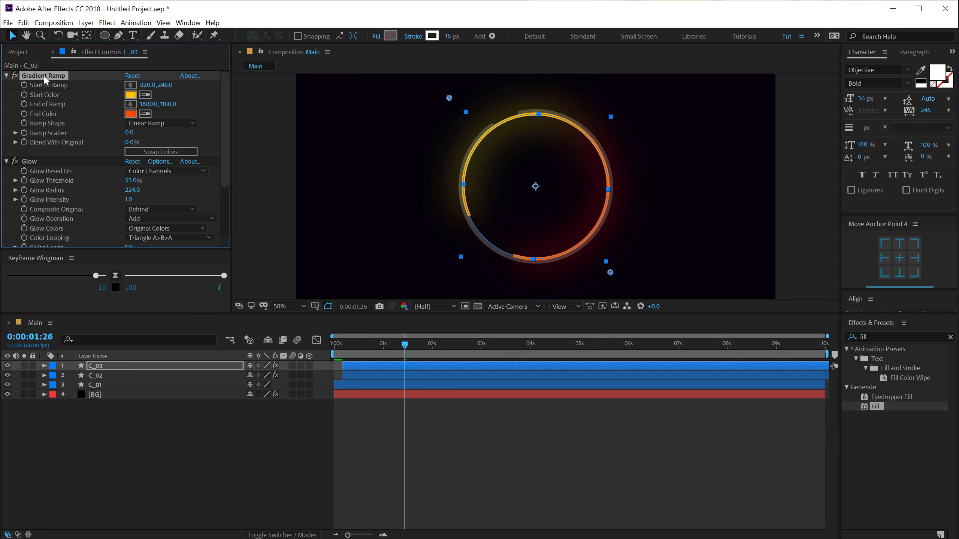
pyautogui.press('Delete')
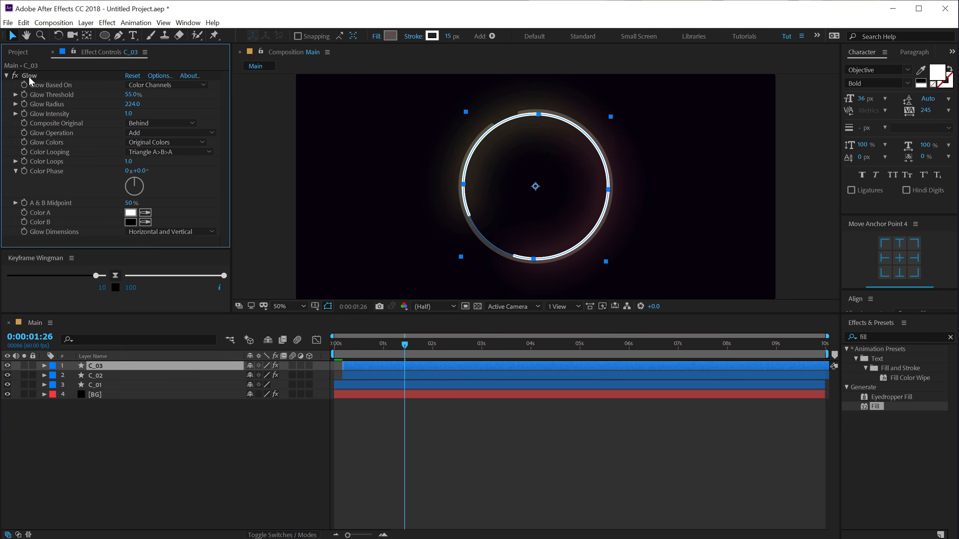
pyautogui.click(30, 77)
pyautogui.press('Delete')
pyautogui.press('Return')
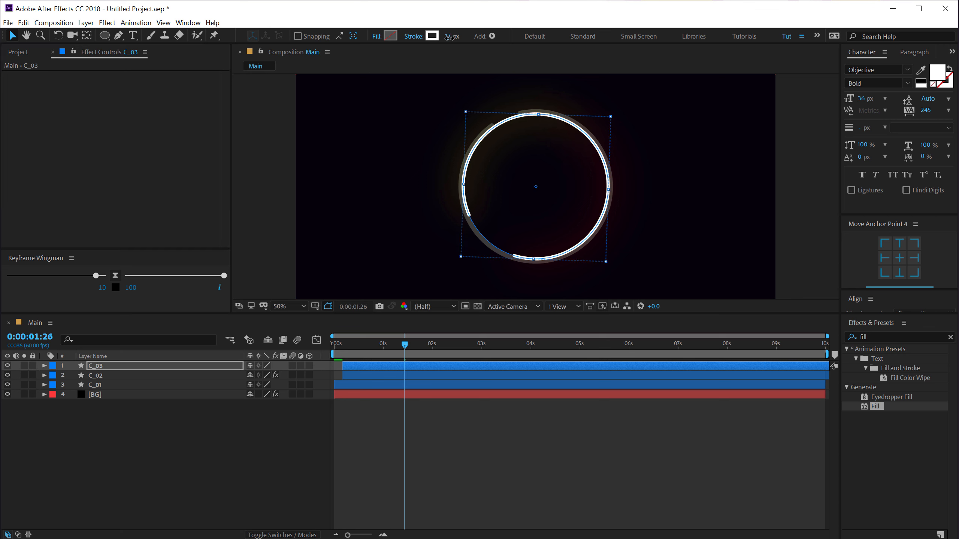
# Set C_03's stroke width to 3 px and deselect the layer
pyautogui.click(449, 38)
pyautogui.write('3')
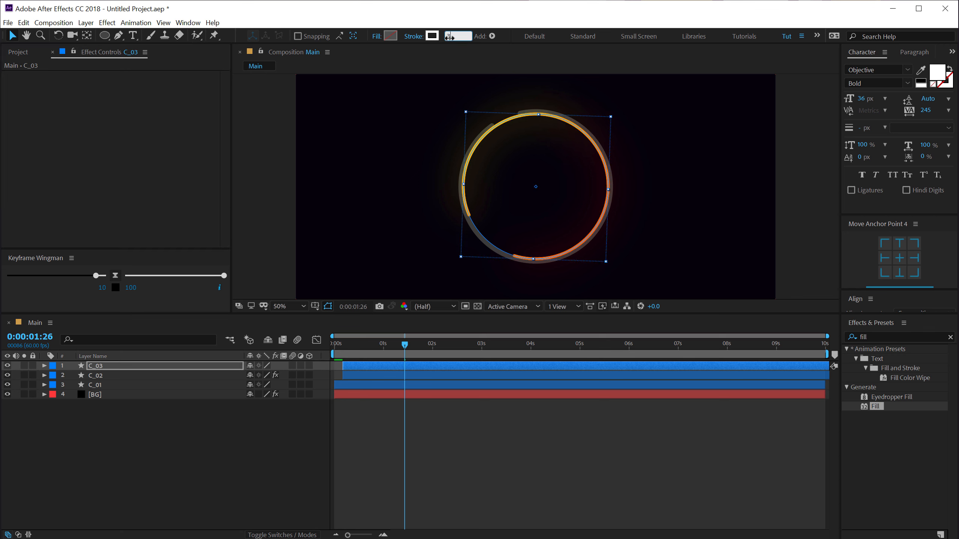
pyautogui.press('Return')
pyautogui.click(201, 425)
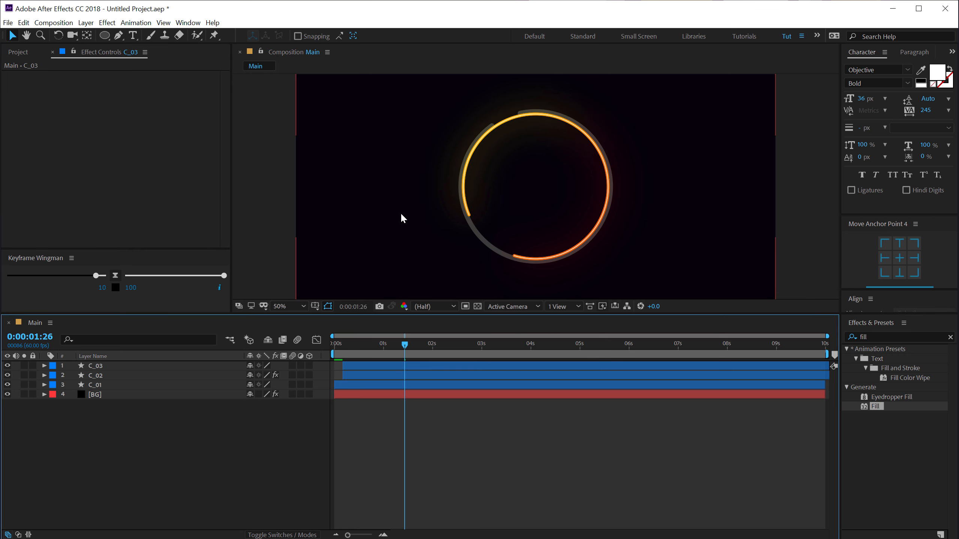
# Shift the C_03 layer to start at 0:00:00:20 and scrub through the animation to check the timing
pyautogui.moveTo(344, 342); pyautogui.dragTo(349, 347)
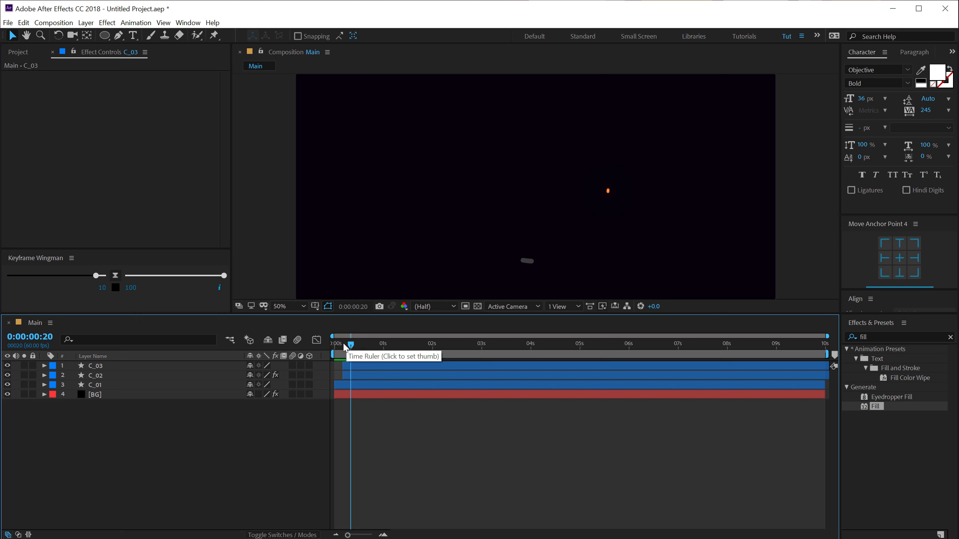
pyautogui.click(364, 367)
pyautogui.click(362, 429)
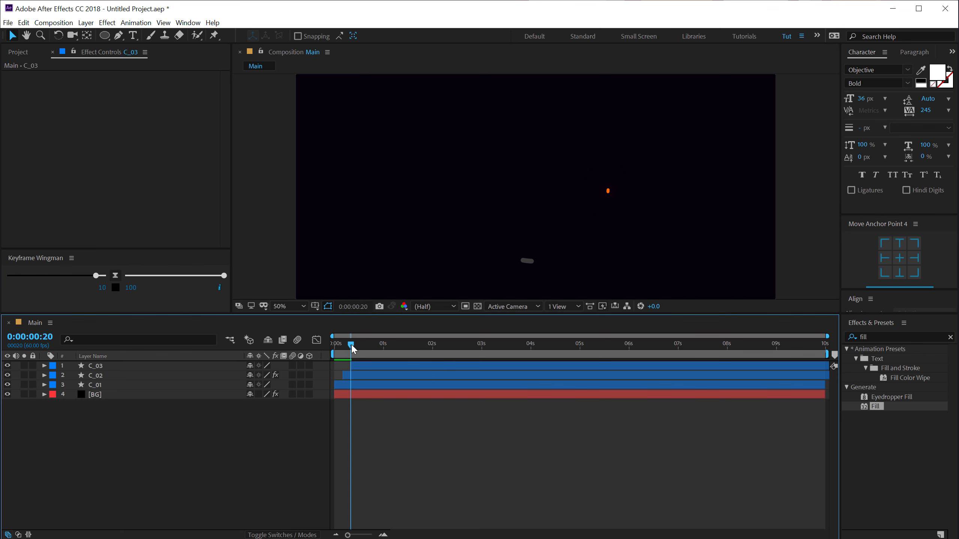
pyautogui.moveTo(351, 346); pyautogui.dragTo(444, 352)
# Set C_03's ellipse size keyframe at 0:00:03:20 to 806 and collapse the layer's properties
pyautogui.click(98, 365)
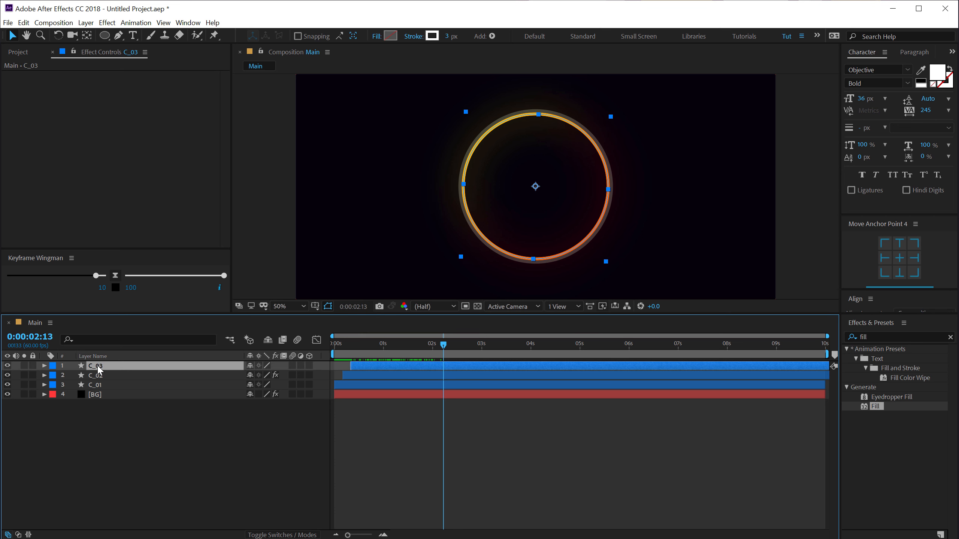
pyautogui.press('u')
pyautogui.press('u')
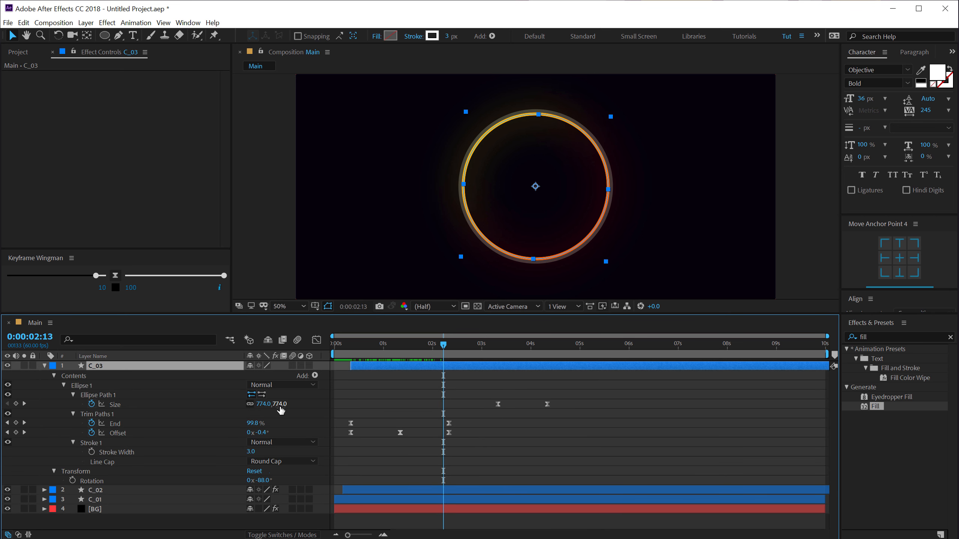
pyautogui.moveTo(484, 342); pyautogui.dragTo(498, 343)
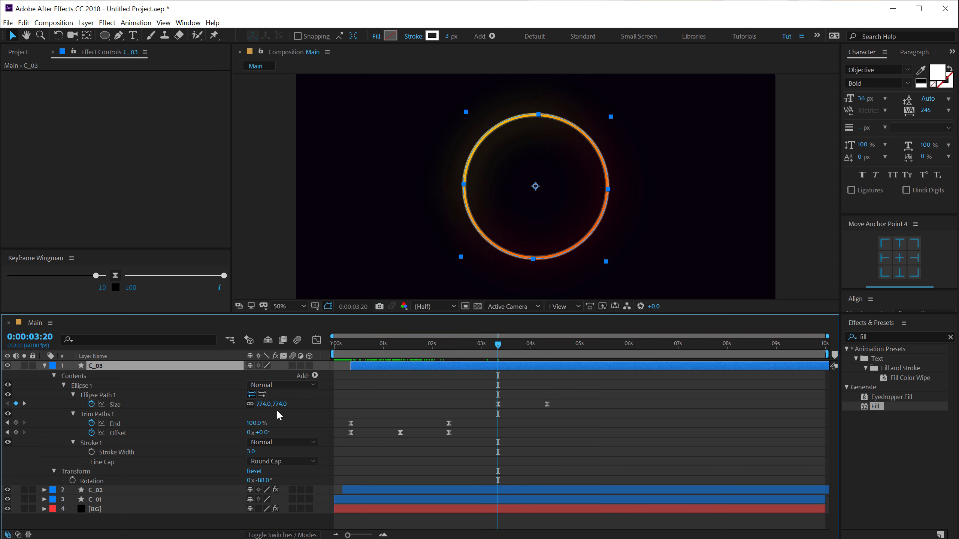
pyautogui.moveTo(281, 409); pyautogui.dragTo(294, 400)
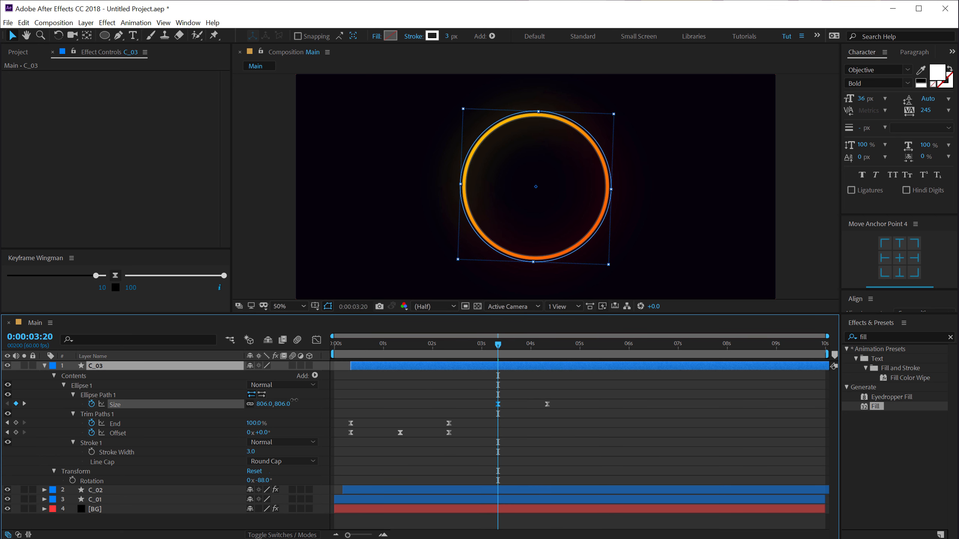
pyautogui.click(44, 366)
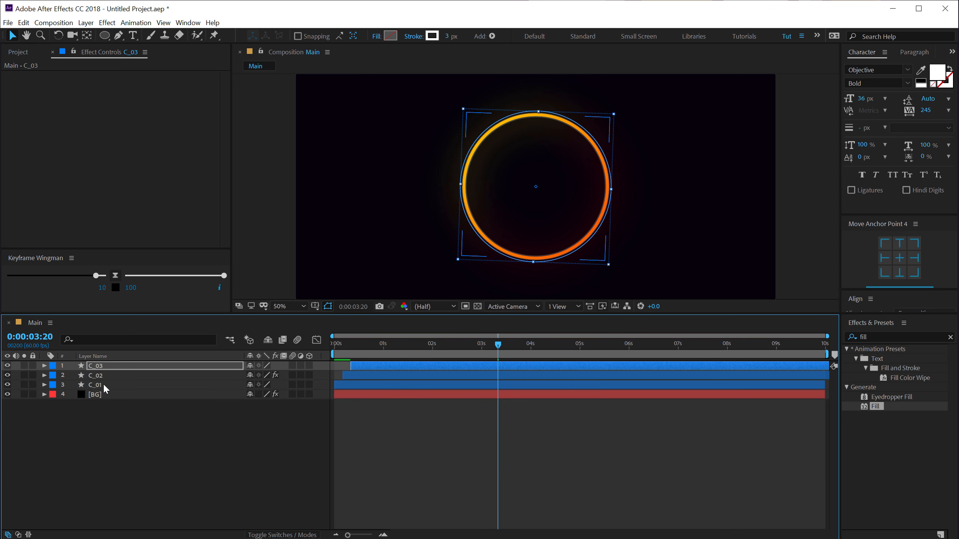
# Set C_01's ellipse size keyframe at 0:00:03:00 to 868 and deselect the layer
pyautogui.click(113, 385)
pyautogui.press('u')
pyautogui.press('u')
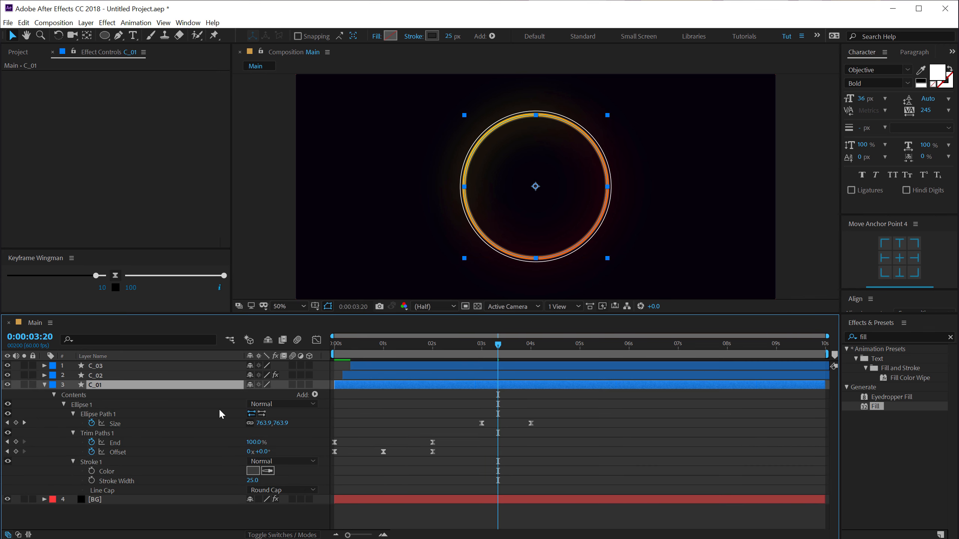
pyautogui.moveTo(488, 346); pyautogui.dragTo(482, 345)
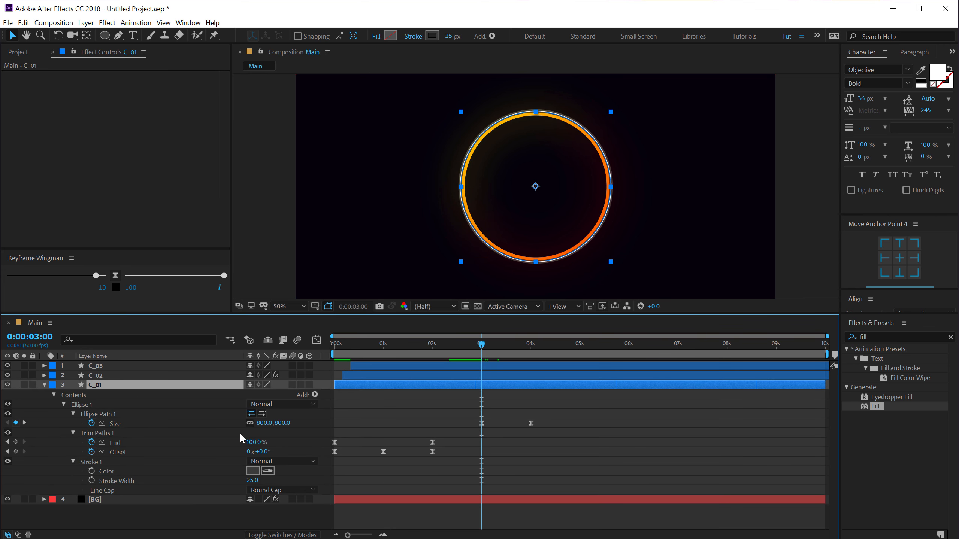
pyautogui.moveTo(285, 425); pyautogui.dragTo(317, 414)
pyautogui.click(421, 410)
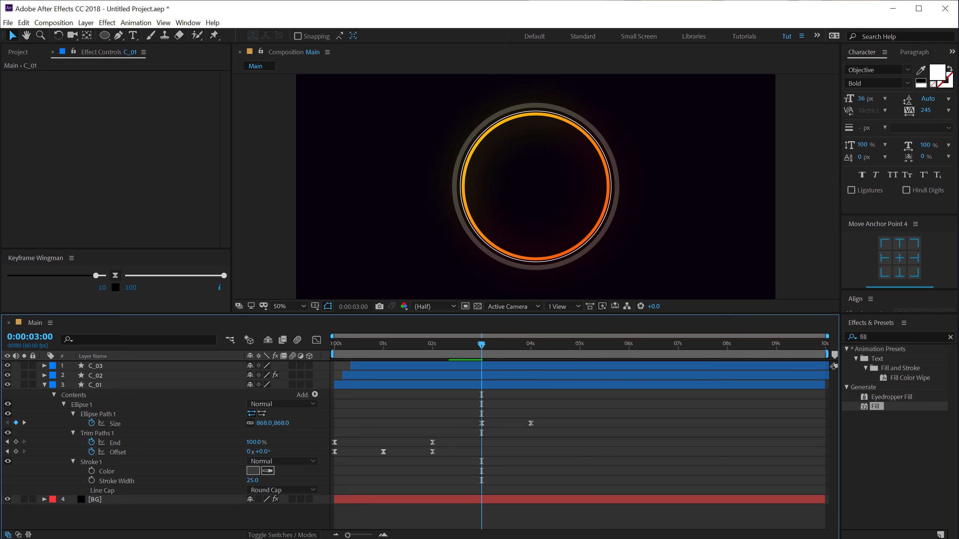
# Preview the animation and set the C_03 layer's rotation to -189°
pyautogui.click(353, 347)
pyautogui.press('space')
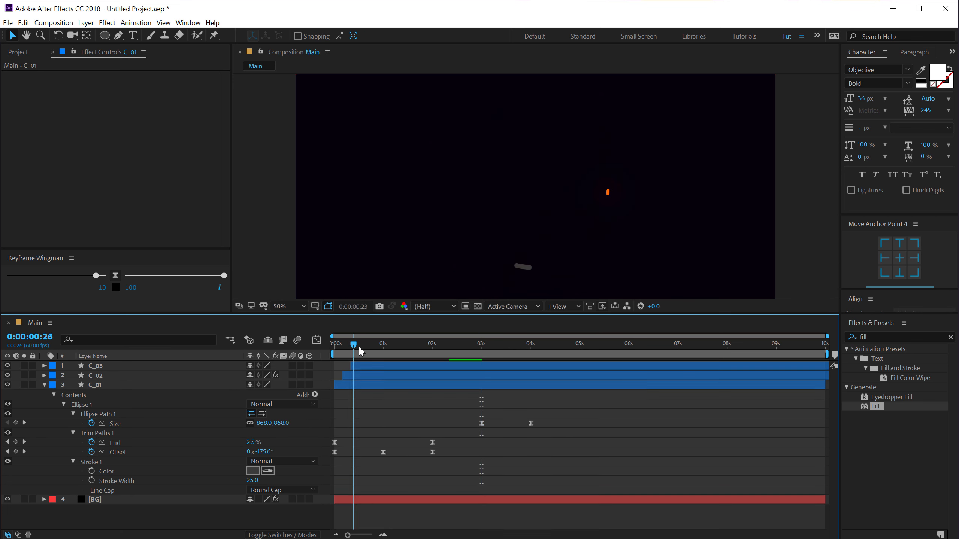
pyautogui.click(98, 367)
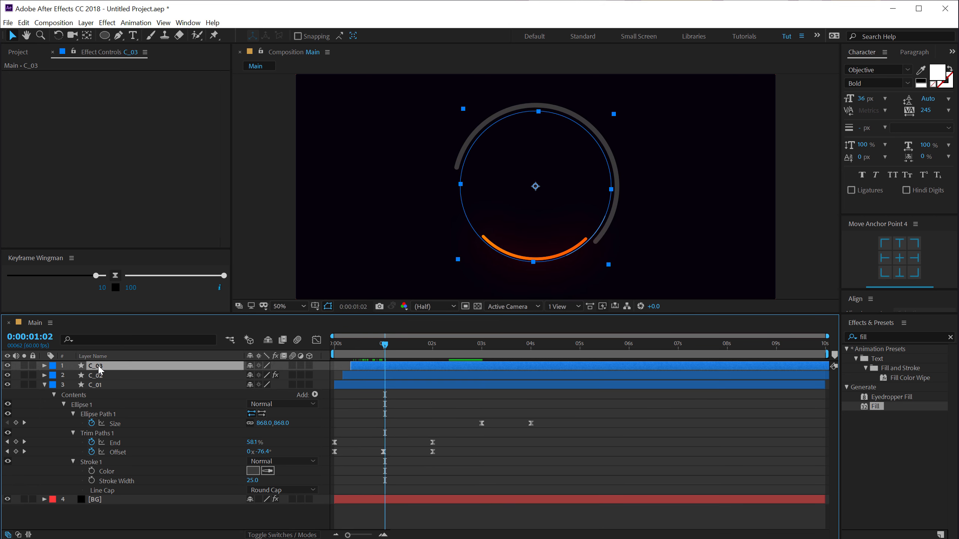
pyautogui.press('r')
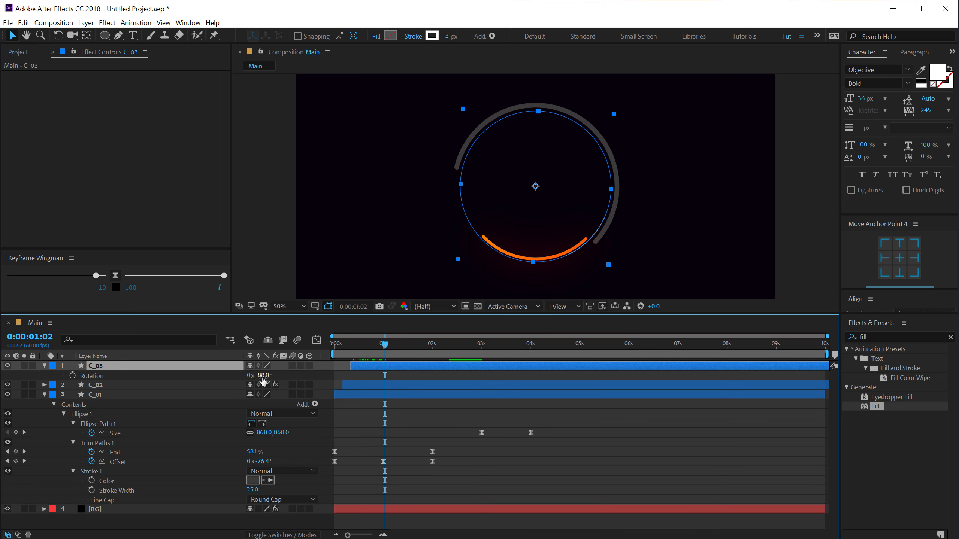
pyautogui.moveTo(262, 380); pyautogui.dragTo(208, 380)
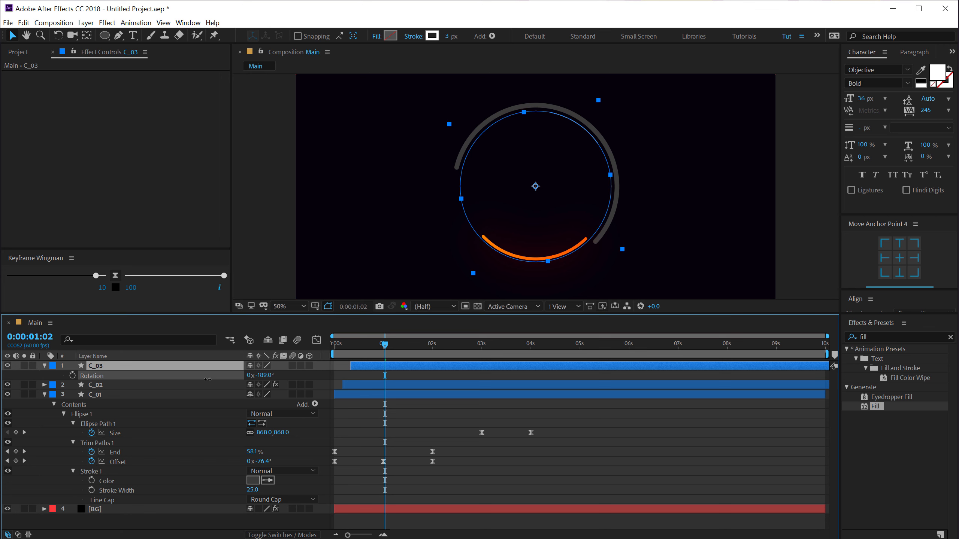
pyautogui.click(608, 425)
# Add a size keyframe of 816 to C_03's ellipse at 0:00:03:00 and collapse the expanded C_03 and C_01 layers
pyautogui.moveTo(384, 345); pyautogui.dragTo(463, 359)
pyautogui.click(266, 370)
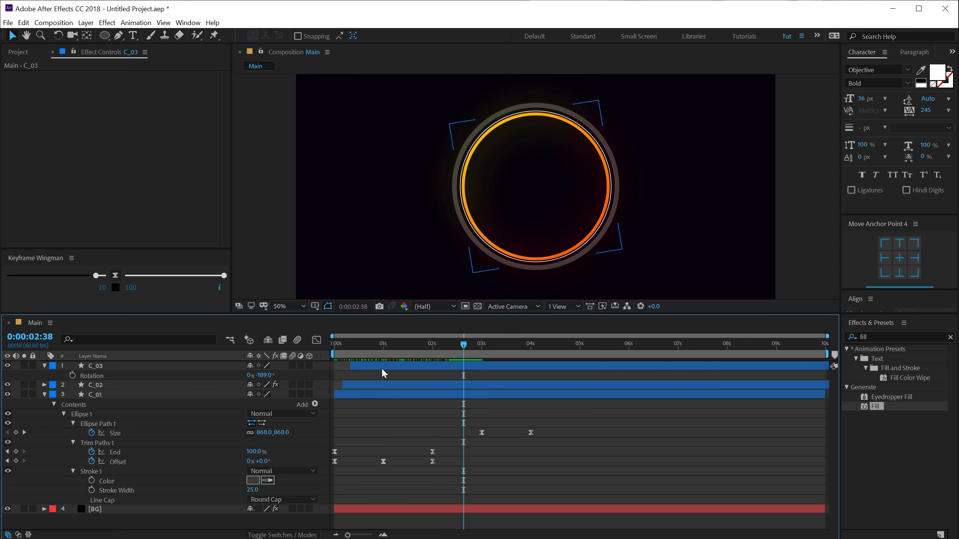
pyautogui.press('k')
pyautogui.click(143, 369)
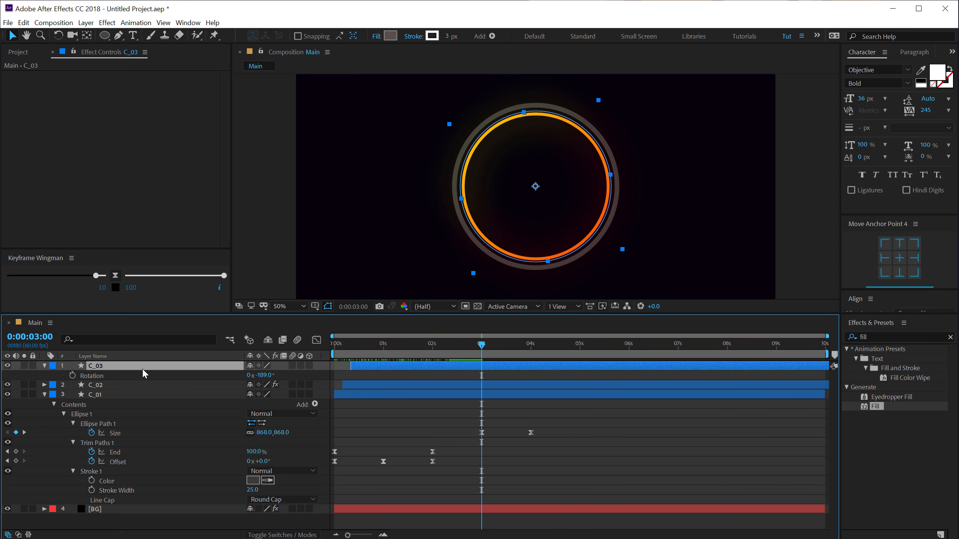
pyautogui.press('u')
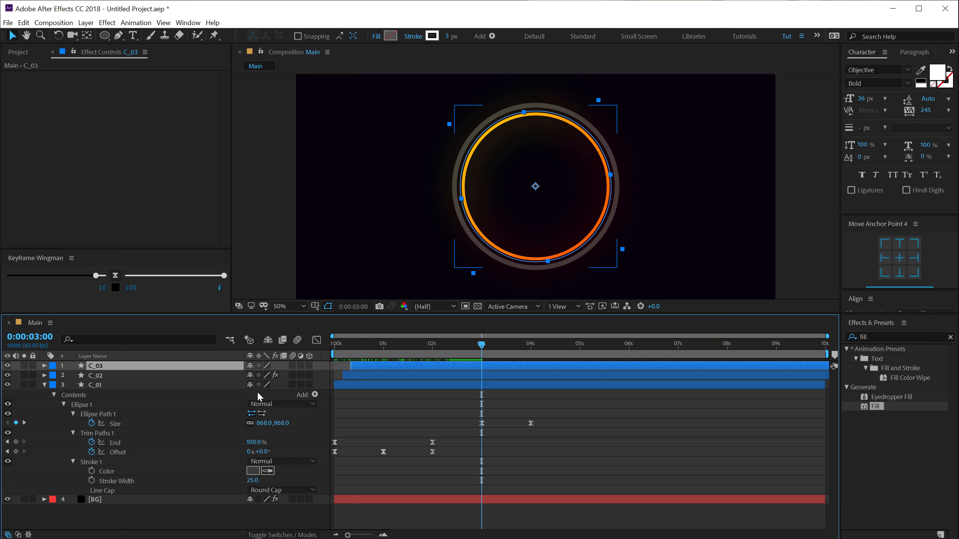
pyautogui.press('u')
pyautogui.press('u')
pyautogui.click(286, 404)
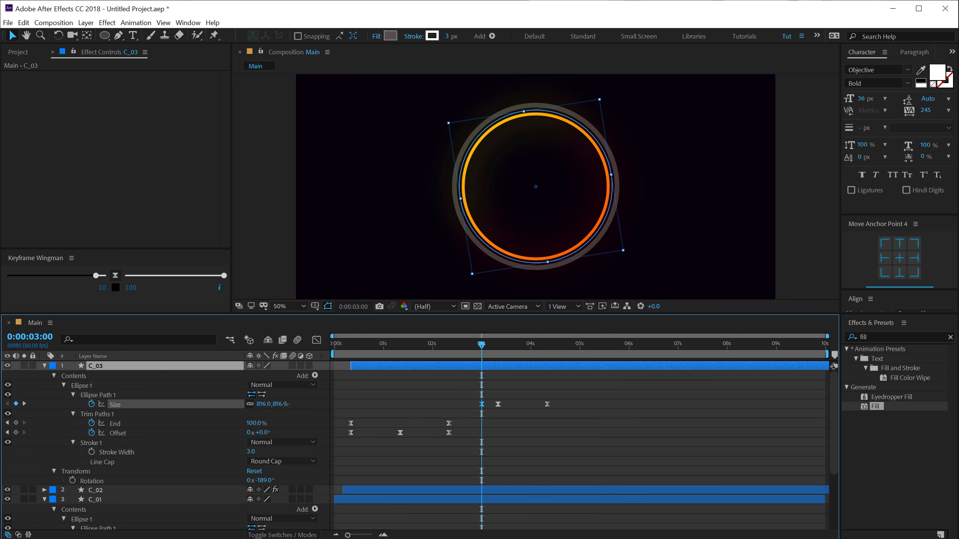
pyautogui.click(394, 406)
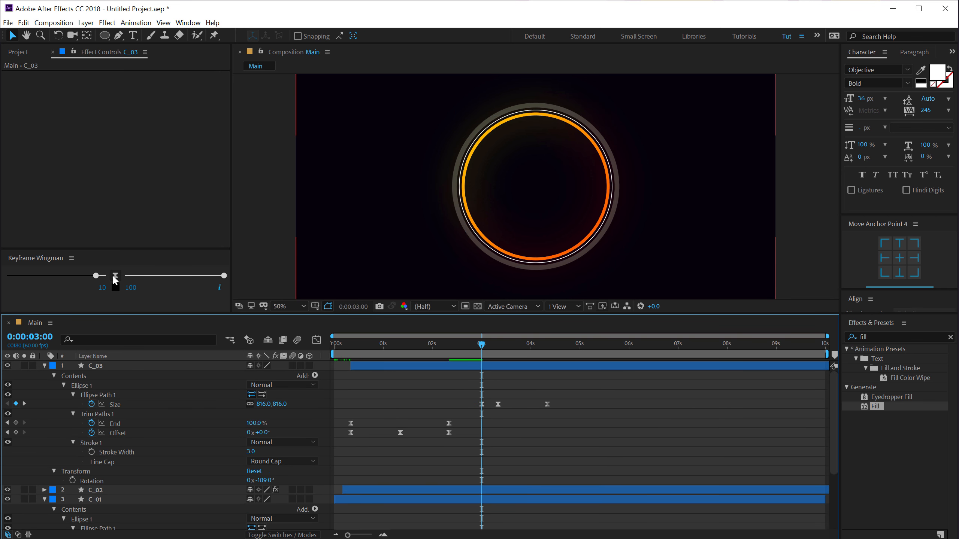
pyautogui.click(44, 366)
pyautogui.click(44, 385)
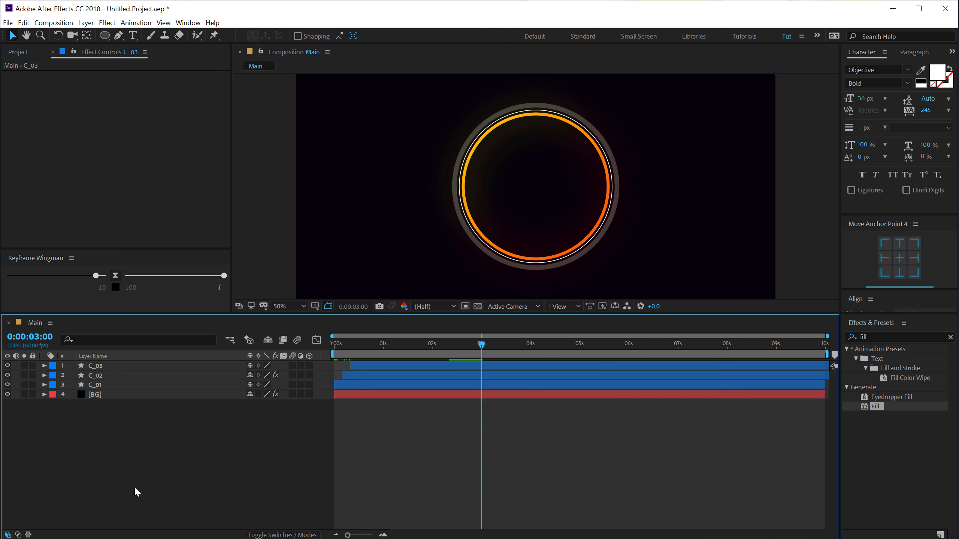
# Duplicate the C_02 layer and move the copy above C_03 in the layer stack
pyautogui.click(101, 375)
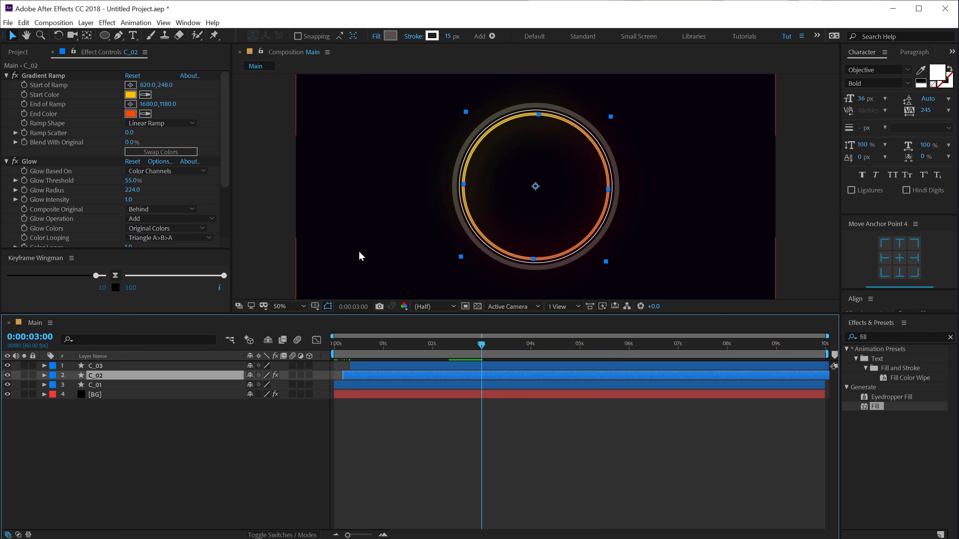
pyautogui.hotkey('ctrl', 'd')
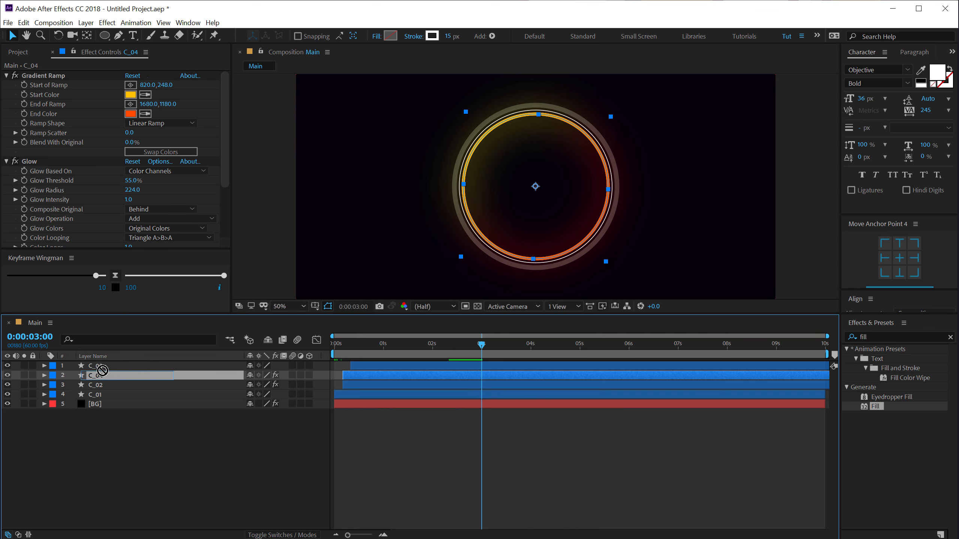
pyautogui.moveTo(99, 375); pyautogui.dragTo(103, 364)
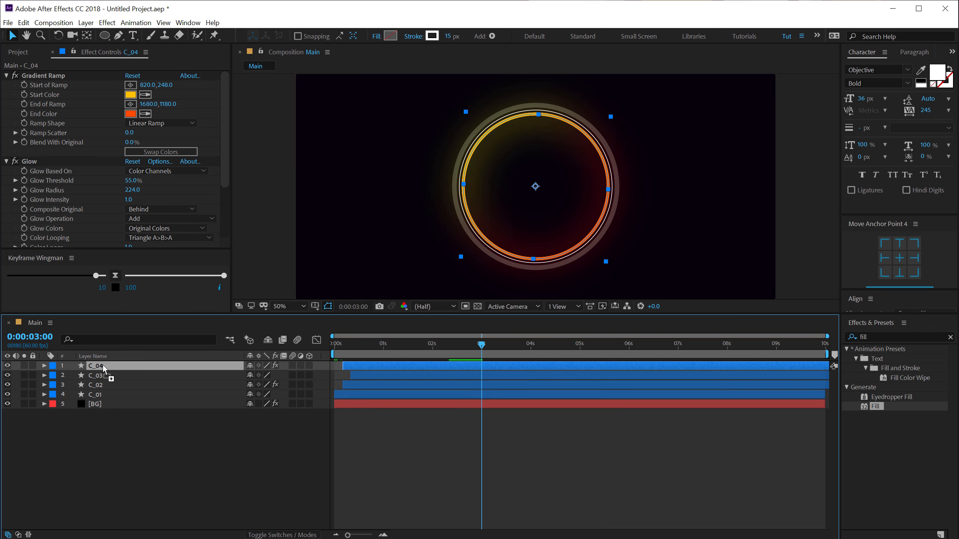
# Set C_04's ellipse size keyframe at 0:00:03:10 to 1088 and its stroke width to 5 px
pyautogui.press('u')
pyautogui.press('u')
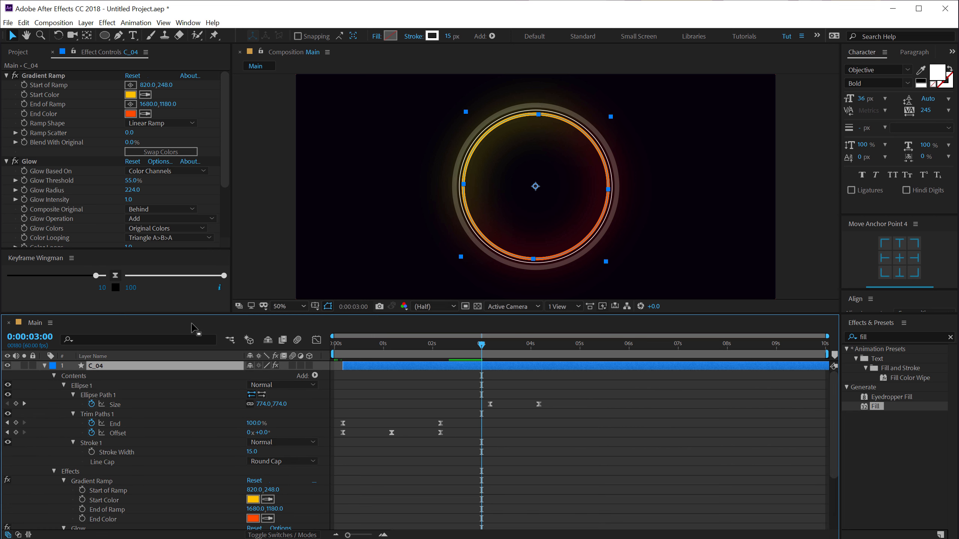
pyautogui.click(488, 344)
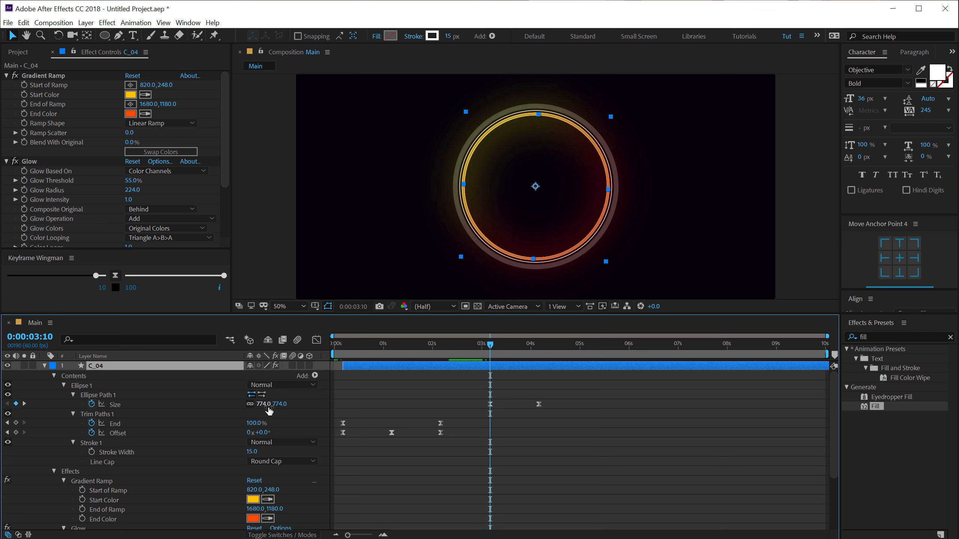
pyautogui.moveTo(269, 411); pyautogui.dragTo(429, 373)
pyautogui.click(450, 37)
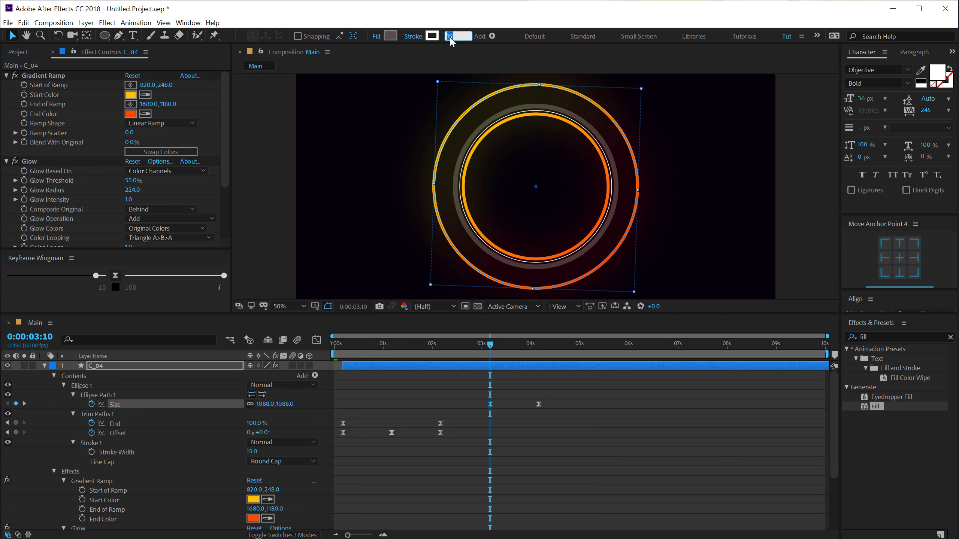
pyautogui.write('5')
pyautogui.press('Return')
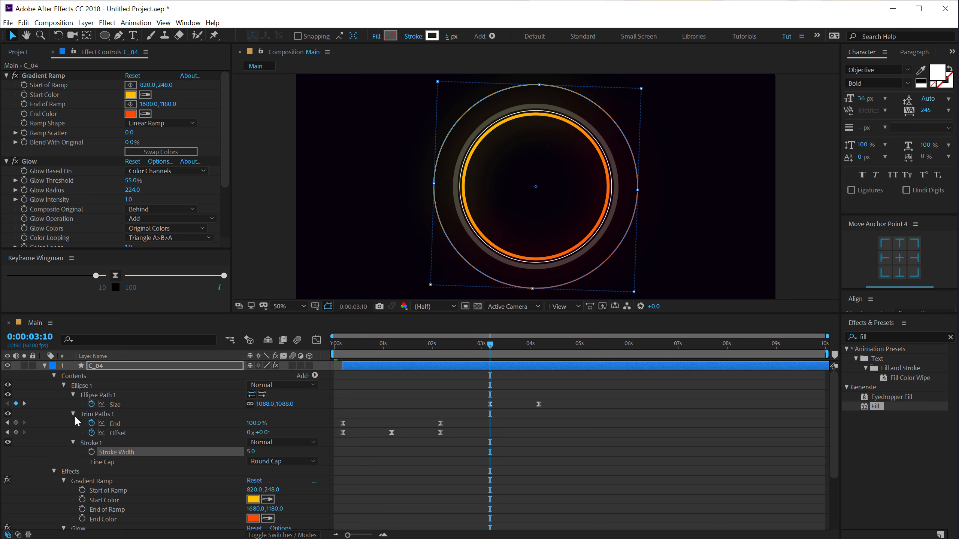
# Add dashes to C_04's stroke with a dash length of 431
pyautogui.click(74, 443)
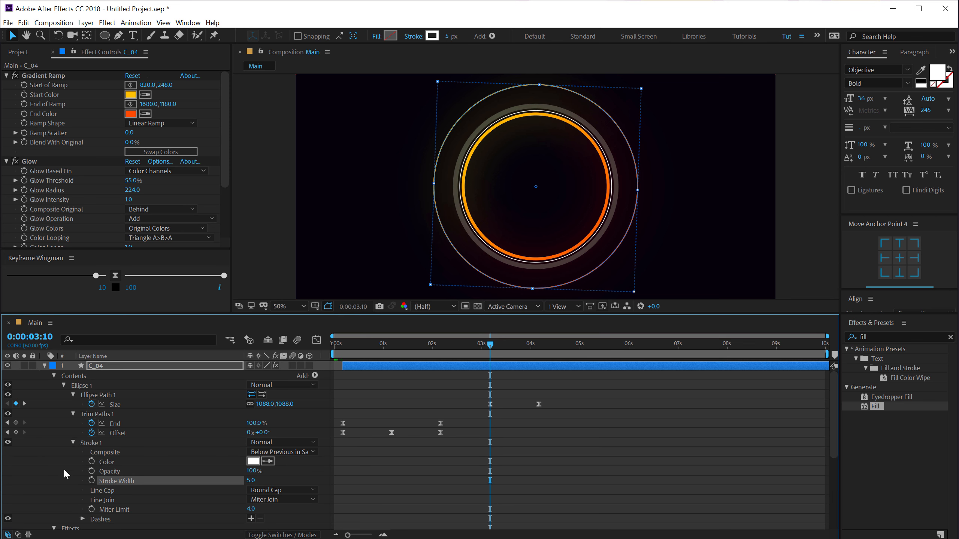
pyautogui.click(251, 519)
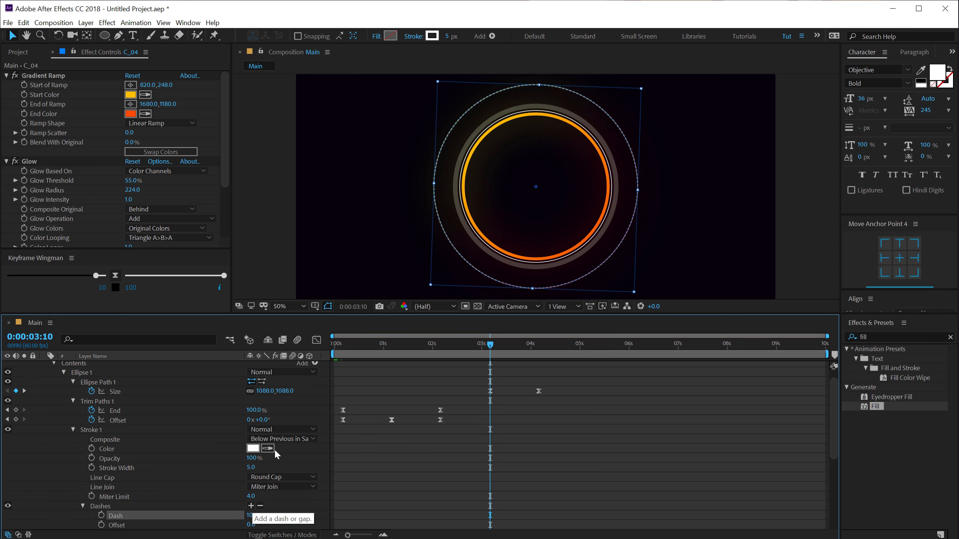
pyautogui.click(455, 263)
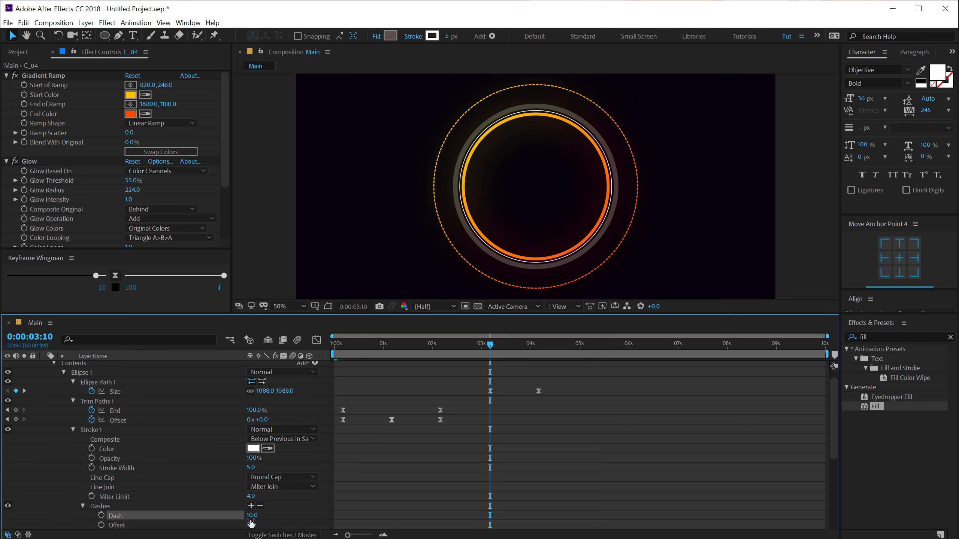
pyautogui.moveTo(254, 518); pyautogui.dragTo(449, 482)
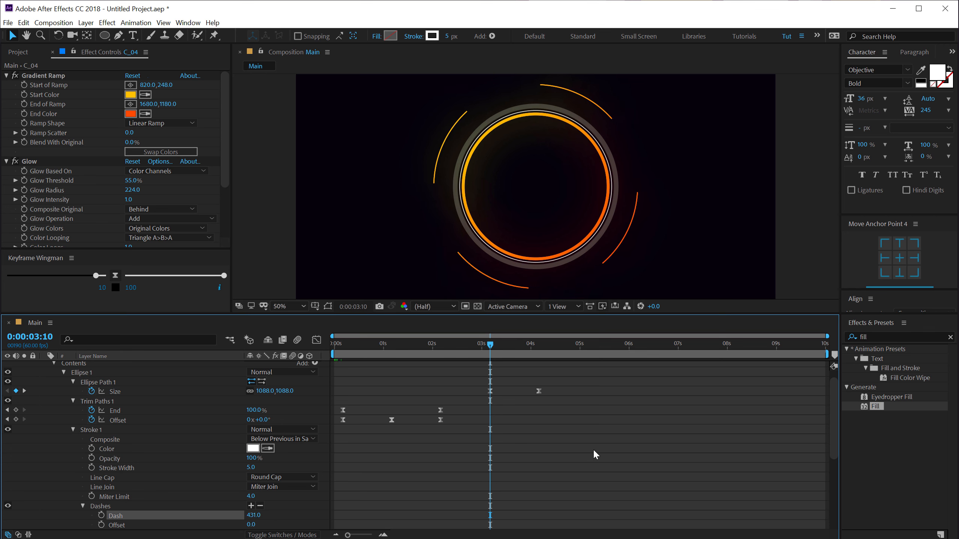
# Rotate the C_04 layer to reposition its dashed arcs around the circle, and deselect it
pyautogui.moveTo(344, 346); pyautogui.dragTo(380, 351)
pyautogui.scroll(1, 68, 374)
pyautogui.click(90, 367)
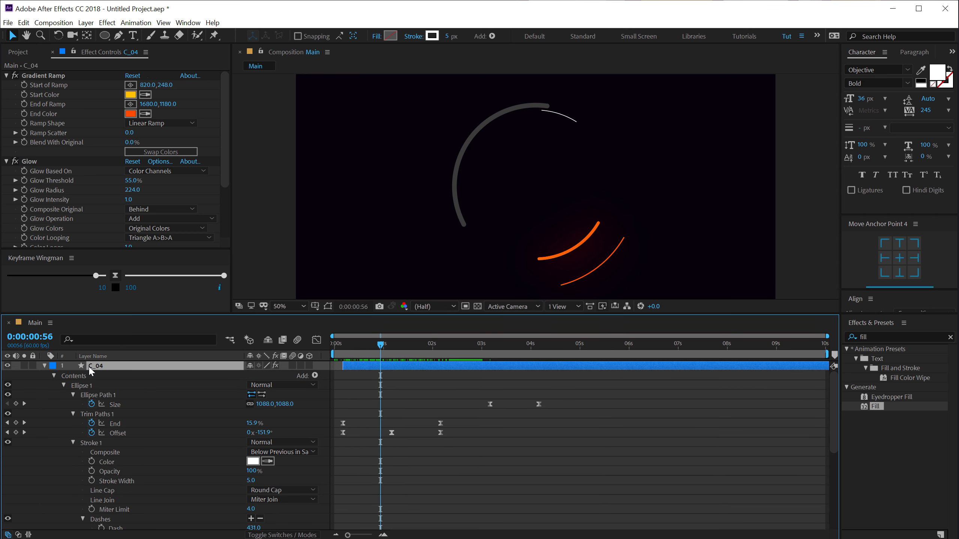
pyautogui.press('r')
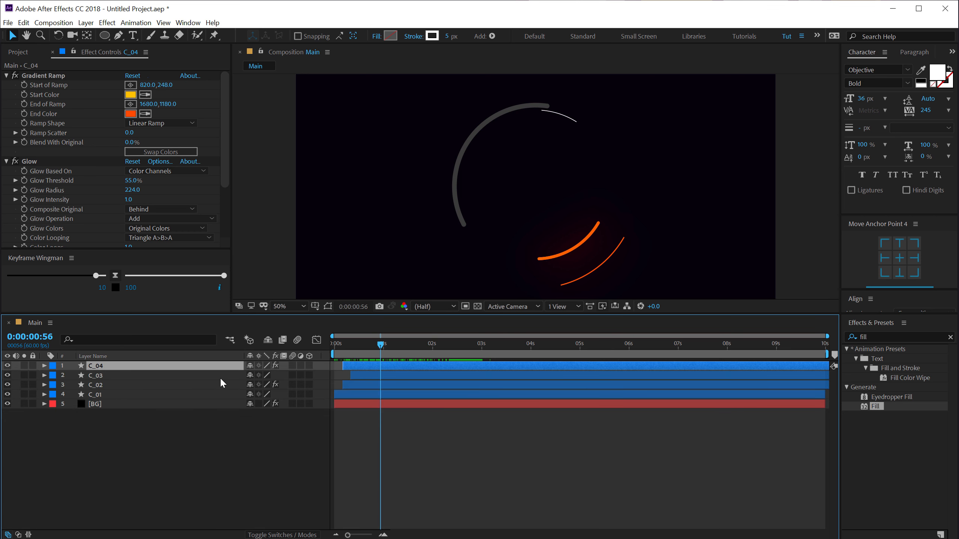
pyautogui.moveTo(264, 376); pyautogui.dragTo(480, 352)
pyautogui.click(448, 471)
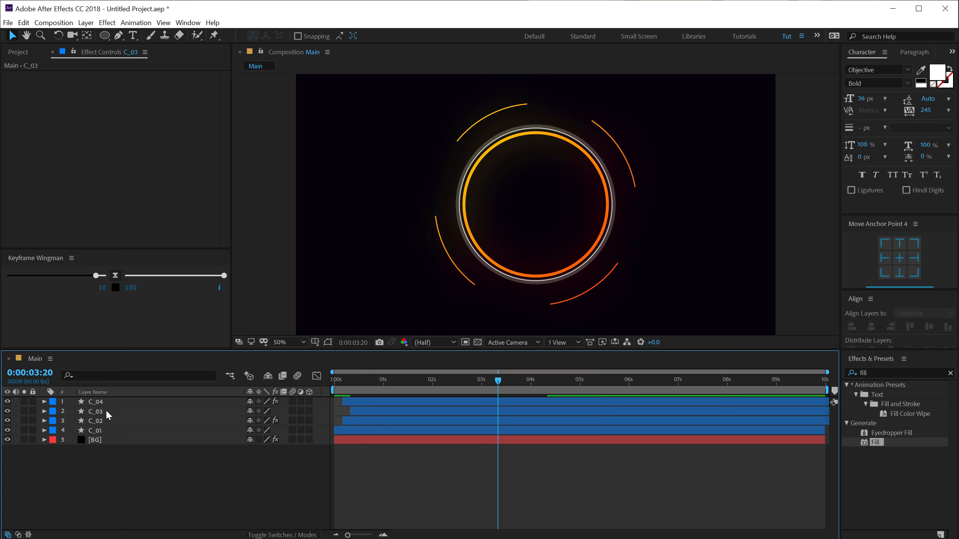
# Duplicate the C_03 layer, move the copy to the top of the layer stack and give it a yellow label
pyautogui.click(106, 413)
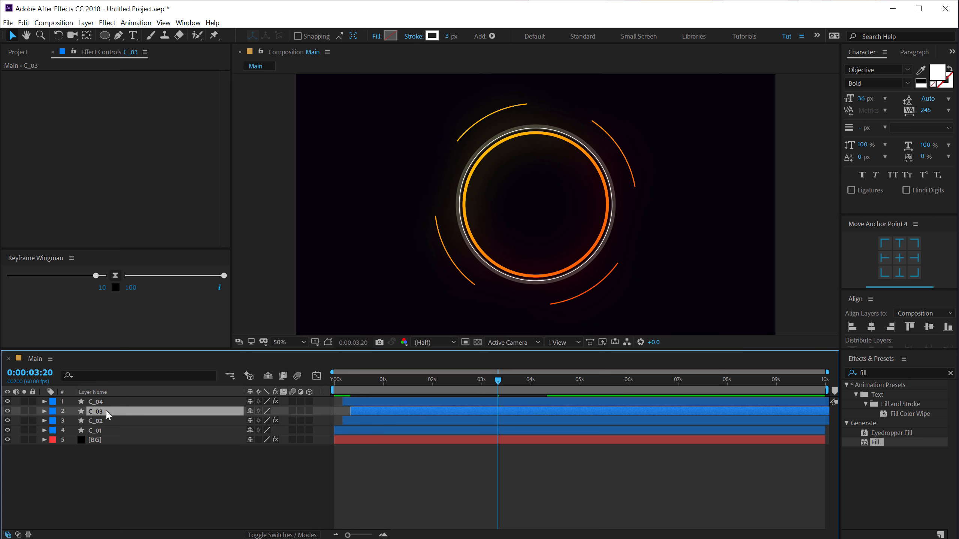
pyautogui.scroll(2, 452, 204)
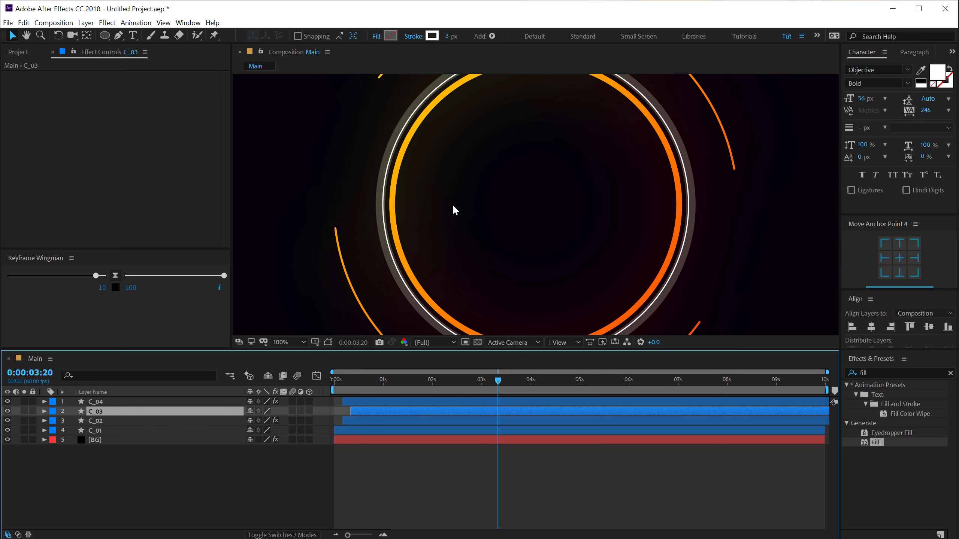
pyautogui.scroll(-2, 385, 208)
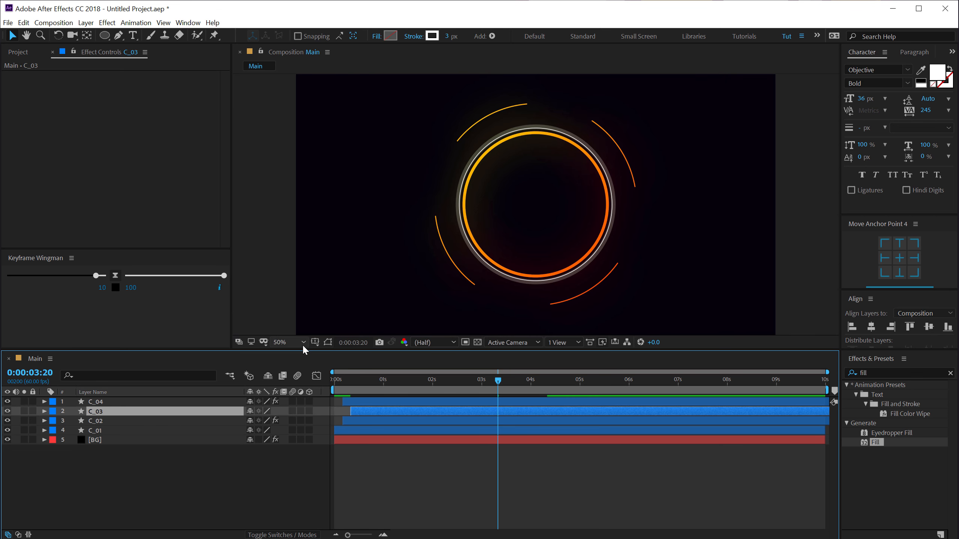
pyautogui.hotkey('ctrl', 'd')
pyautogui.moveTo(102, 414); pyautogui.dragTo(105, 399)
pyautogui.click(54, 402)
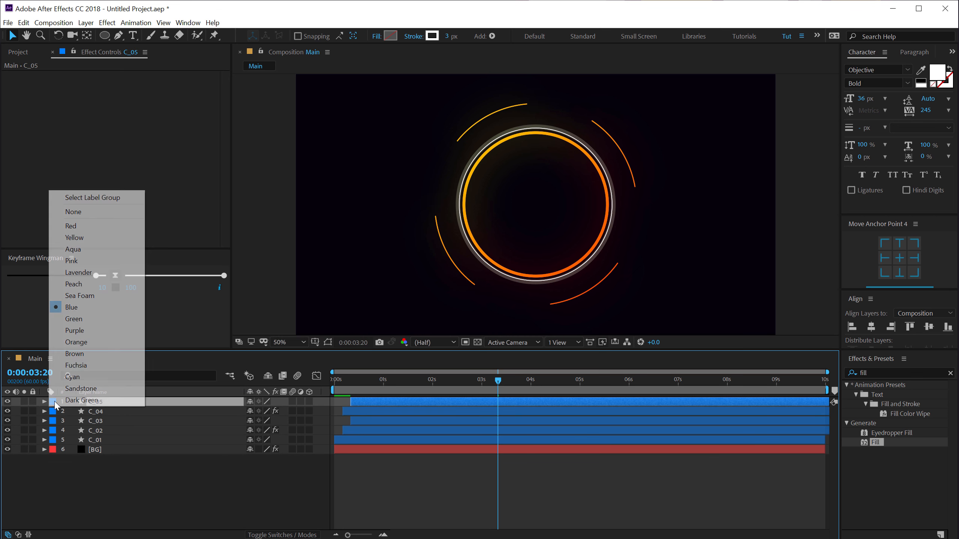
pyautogui.click(74, 237)
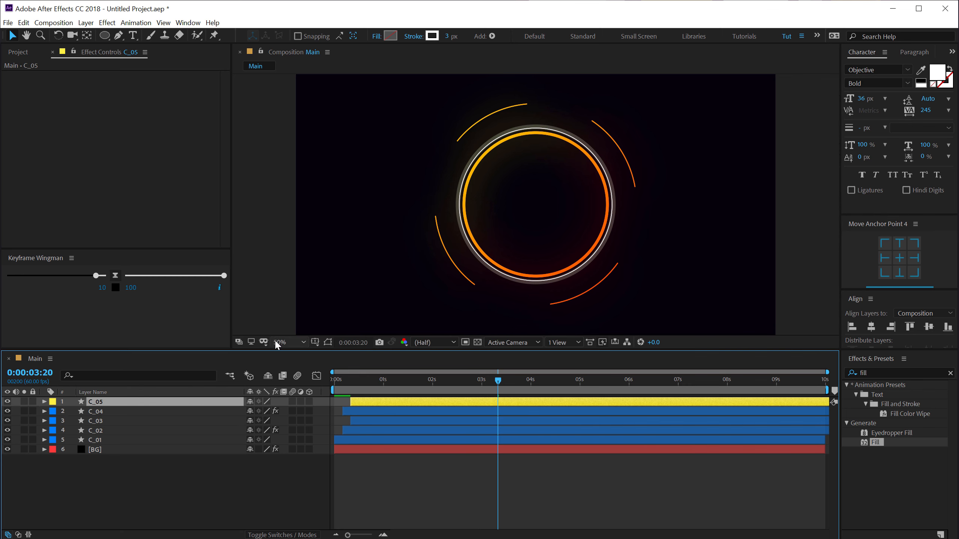
# Set C_05's ellipse size keyframe at 0:00:03:20 to 463 and its stroke colour to dark grey 565656
pyautogui.press('u')
pyautogui.press('u')
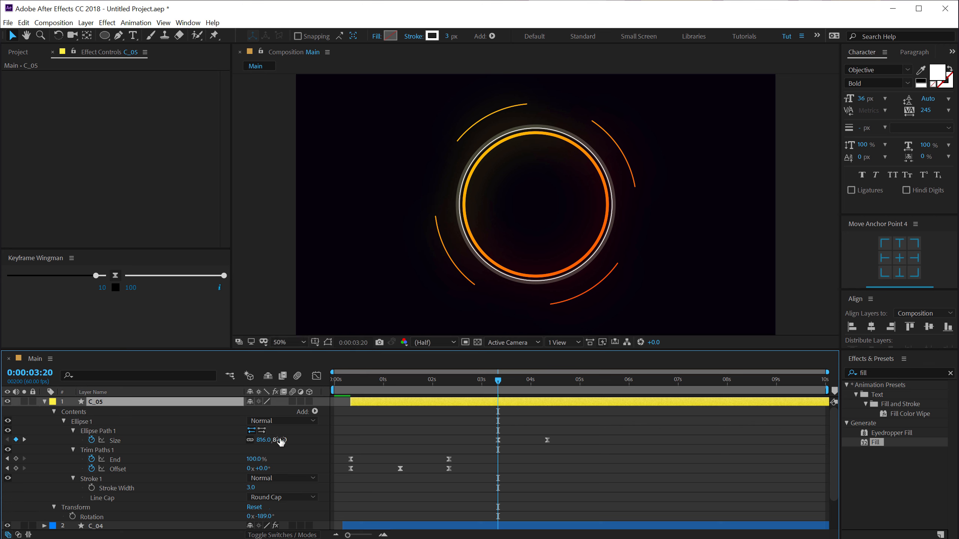
pyautogui.moveTo(280, 442); pyautogui.dragTo(97, 448)
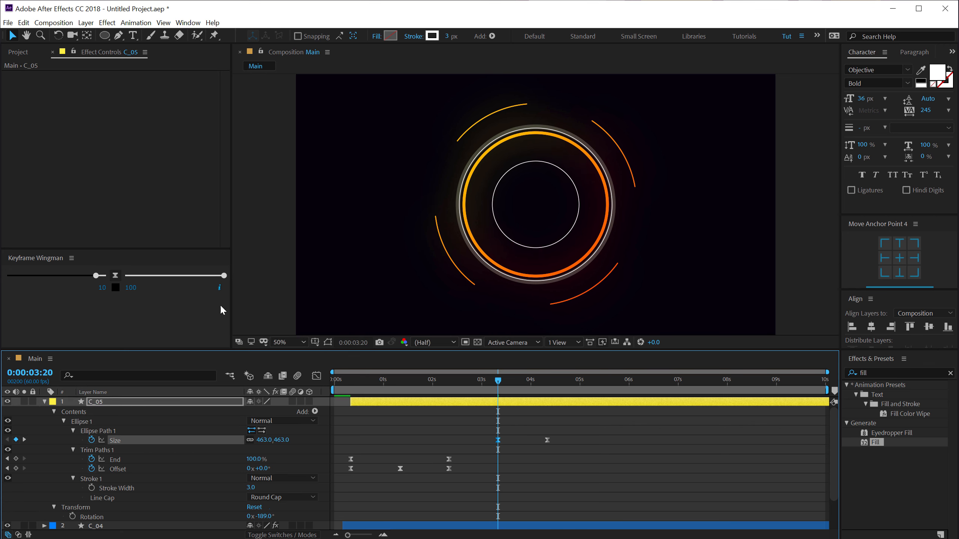
pyautogui.click(96, 403)
pyautogui.click(432, 36)
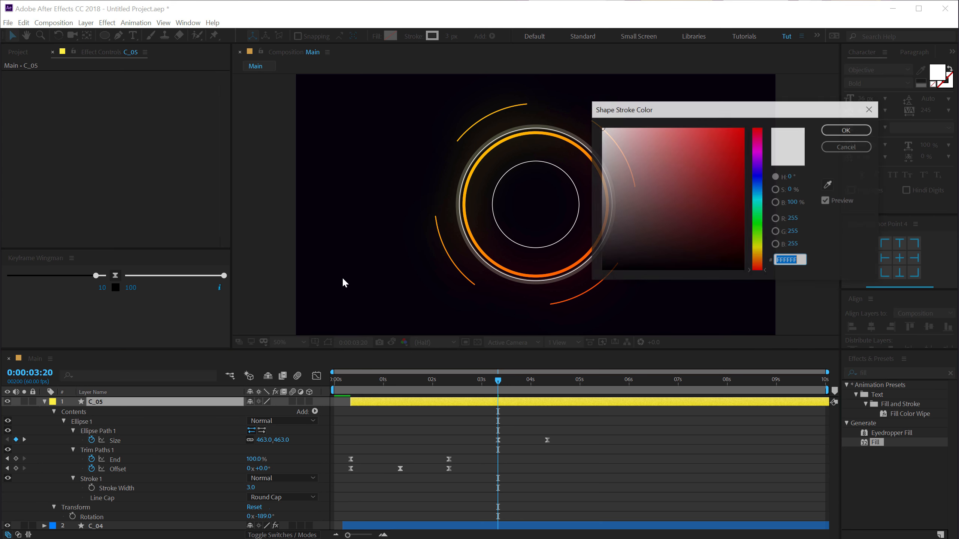
pyautogui.moveTo(628, 193)
pyautogui.mouseDown()
pyautogui.moveTo(564, 209)
pyautogui.moveTo(559, 221)
pyautogui.mouseUp()
pyautogui.click(826, 130)
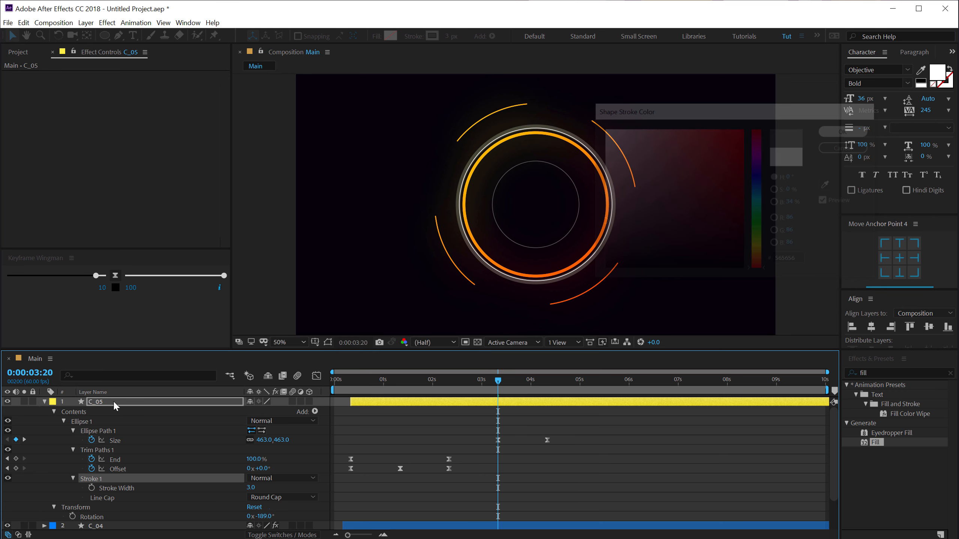
pyautogui.click(44, 401)
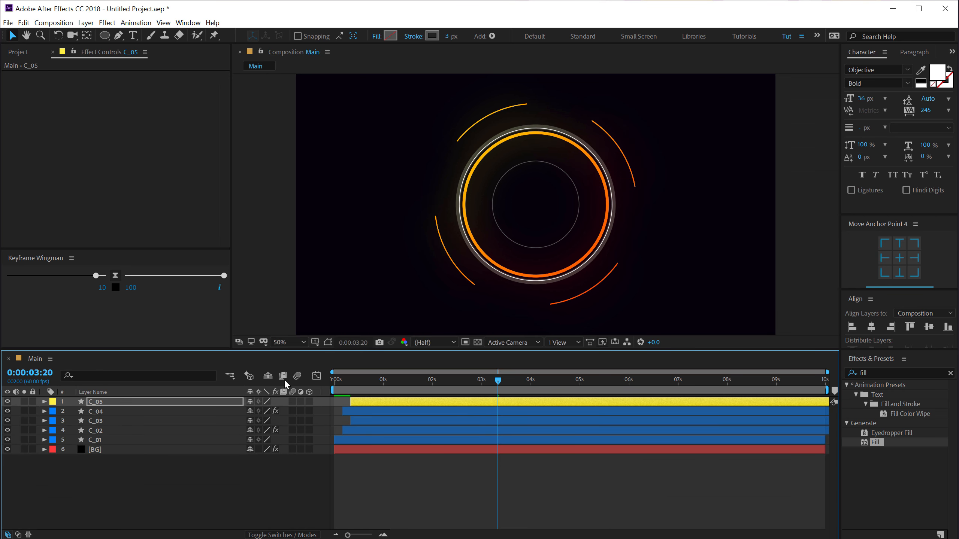
# Duplicate the C_05 layer and set the copy's ellipse size keyframe at 0:00:03:20 to 201
pyautogui.click(111, 403)
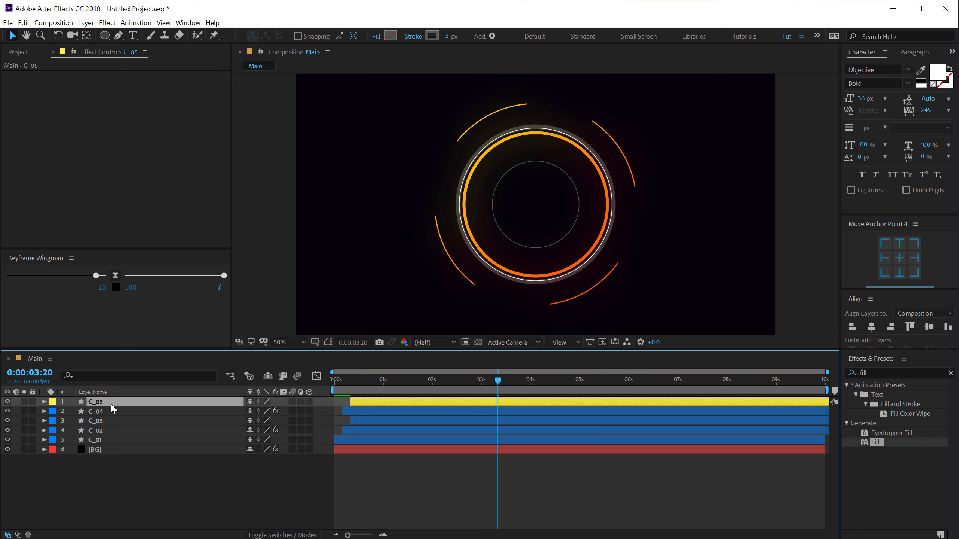
pyautogui.hotkey('ctrl', 'd')
pyautogui.press('u')
pyautogui.press('u')
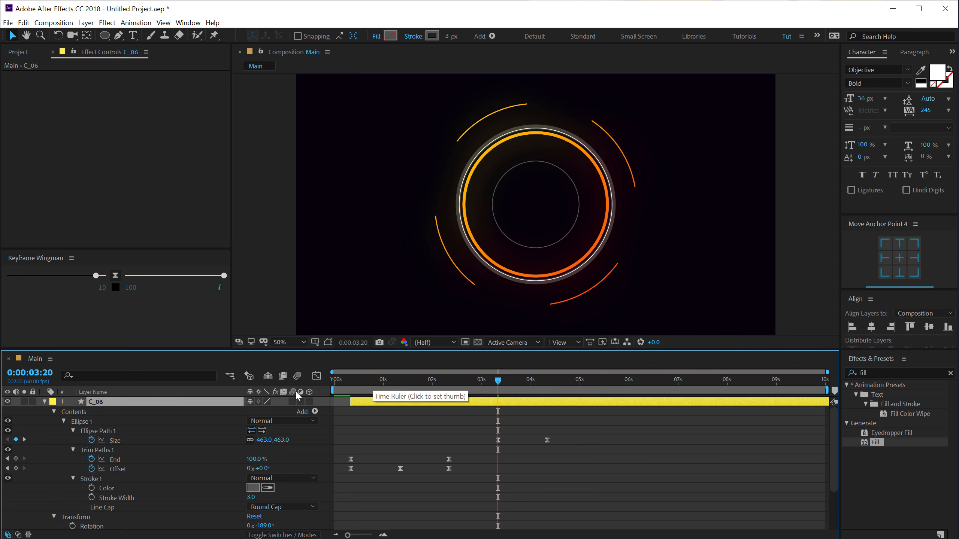
pyautogui.moveTo(281, 444); pyautogui.dragTo(142, 452)
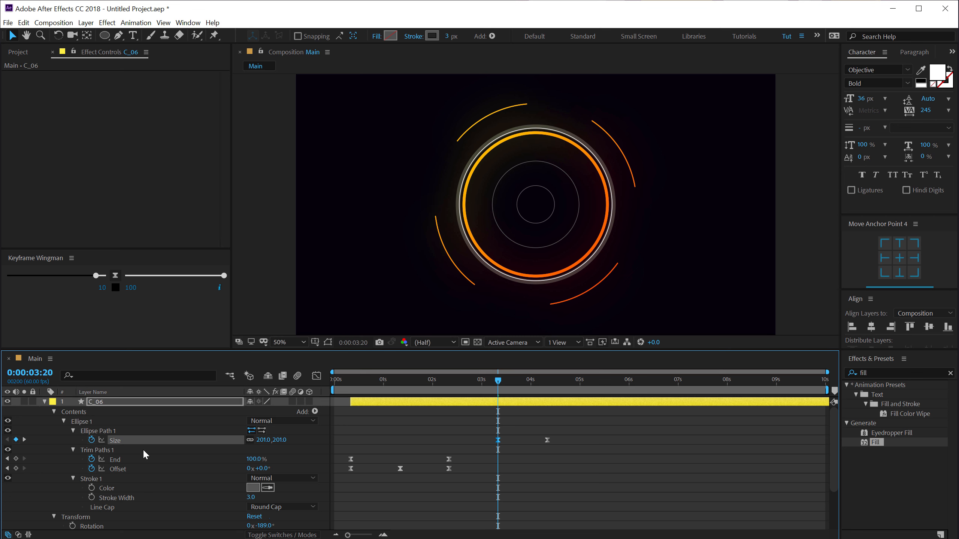
# Set C_06's stroke colour to an orange sampled from the glowing gradient ring, and collapse the layer's properties
pyautogui.click(432, 36)
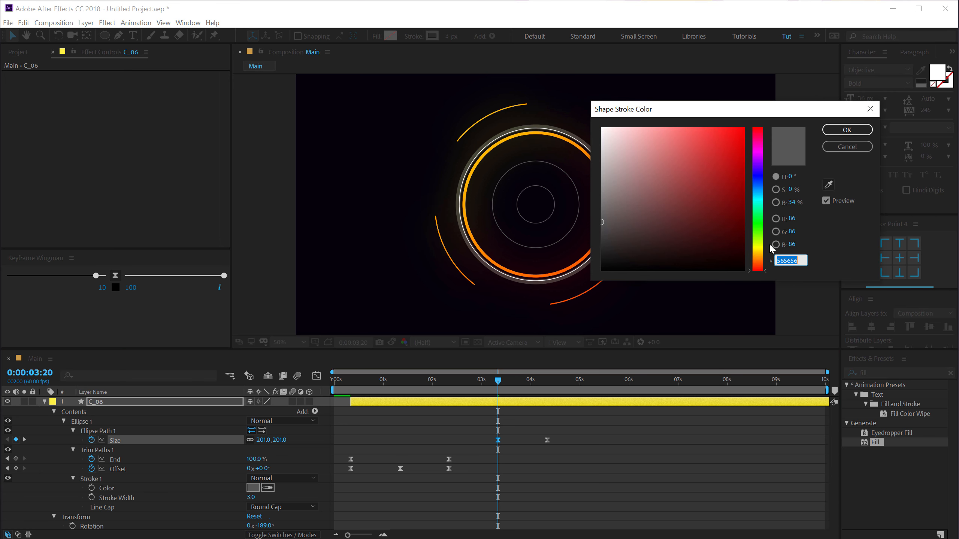
pyautogui.click(828, 184)
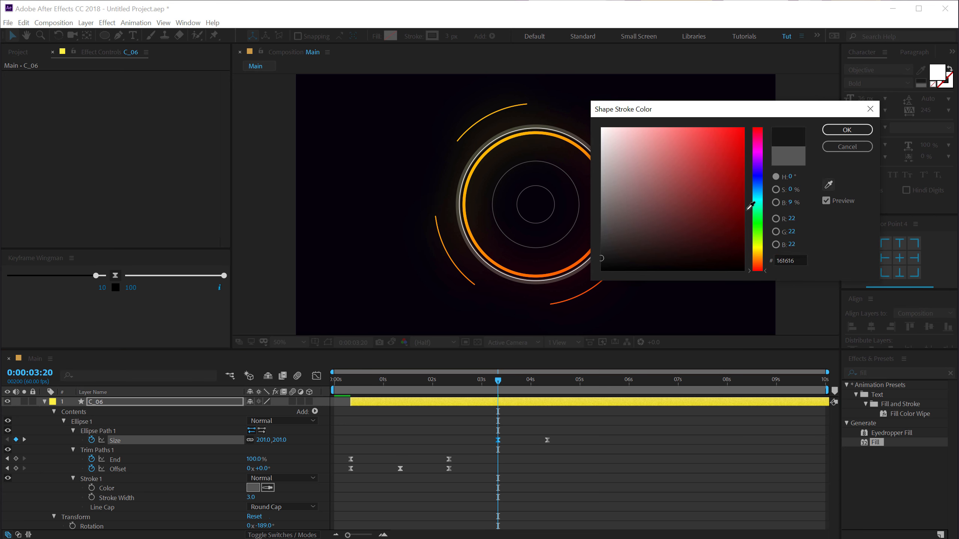
pyautogui.click(560, 272)
pyautogui.click(846, 129)
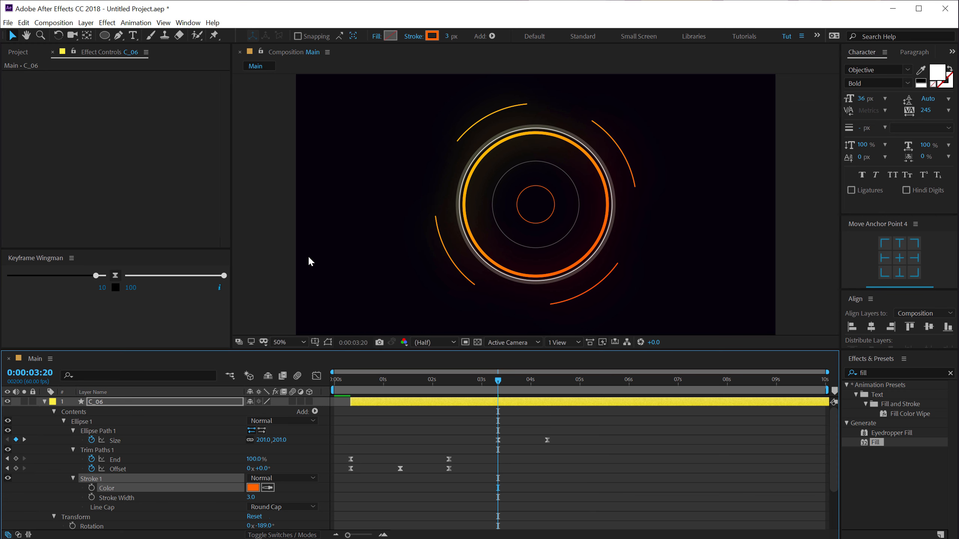
pyautogui.click(44, 402)
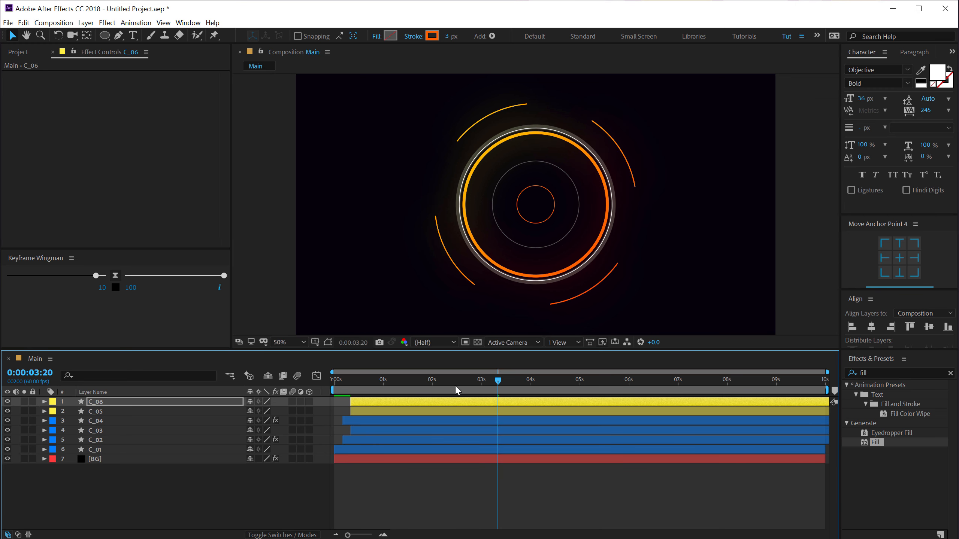
# Shift the C_06 and C_05 layers so that both start at 0:00:01:00, and deselect them
pyautogui.moveTo(457, 391); pyautogui.dragTo(384, 386)
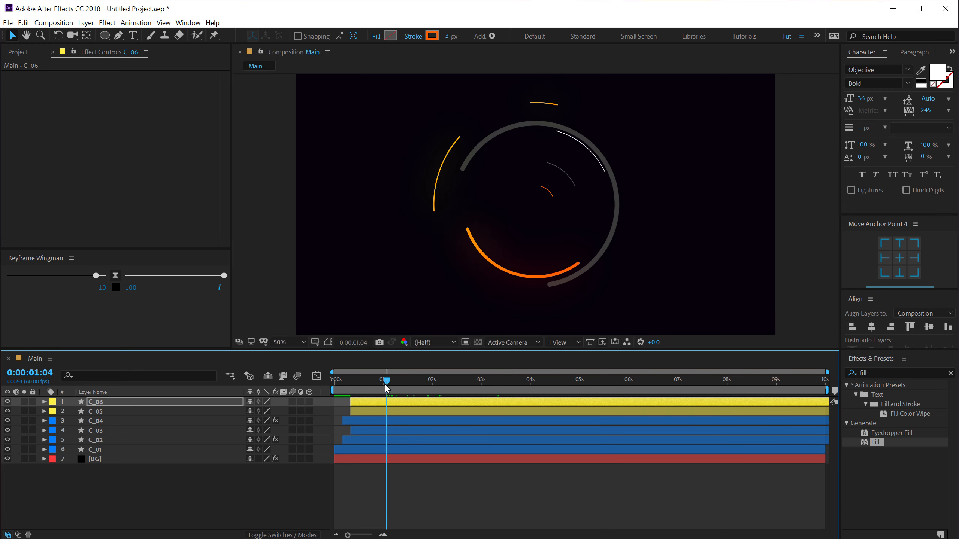
pyautogui.keyDown('ctrl'); pyautogui.click(382, 409); pyautogui.keyUp('ctrl')
pyautogui.hotkey('alt', '[')
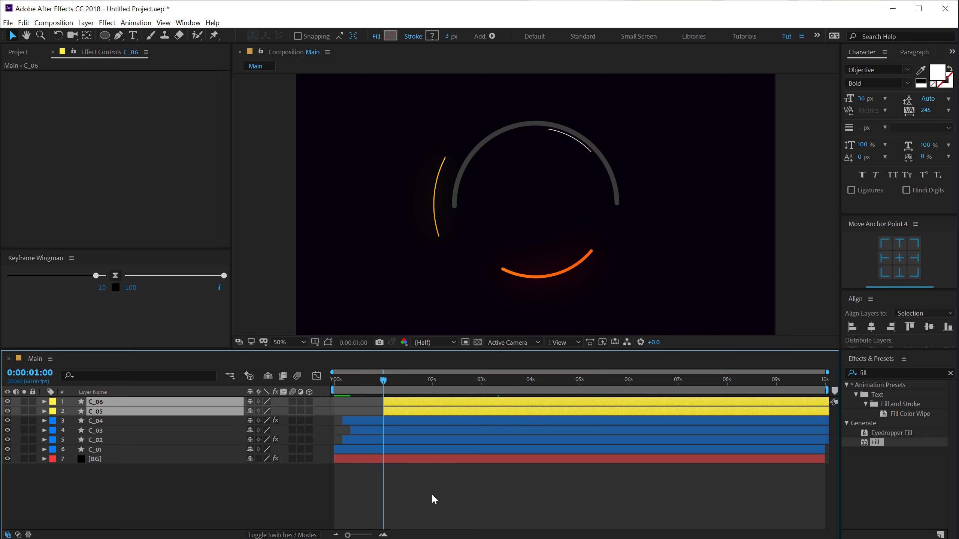
pyautogui.click(433, 498)
# Set the C_06 layer's rotation to -340° and preview the animation
pyautogui.moveTo(381, 386)
pyautogui.mouseDown()
pyautogui.moveTo(452, 382)
pyautogui.moveTo(431, 385)
pyautogui.mouseUp()
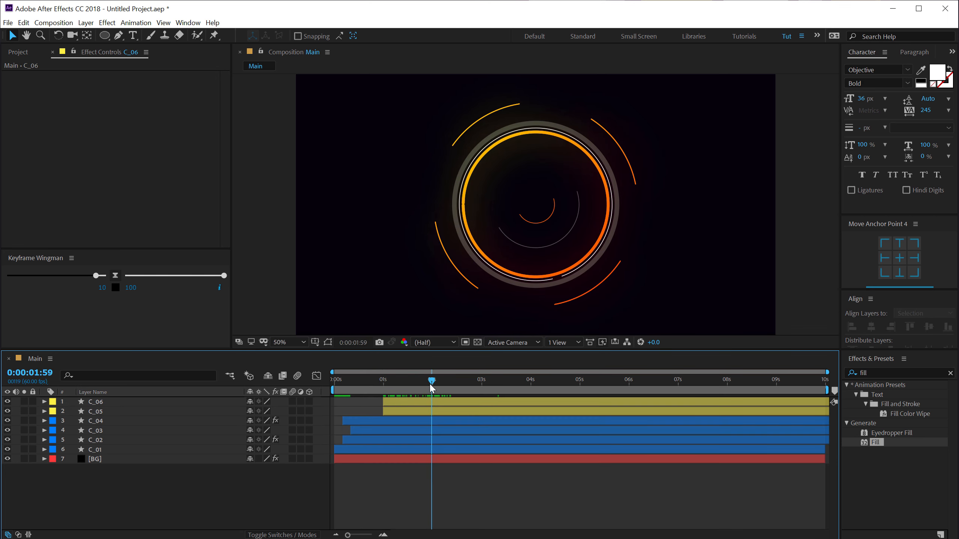
pyautogui.click(396, 403)
pyautogui.press('r')
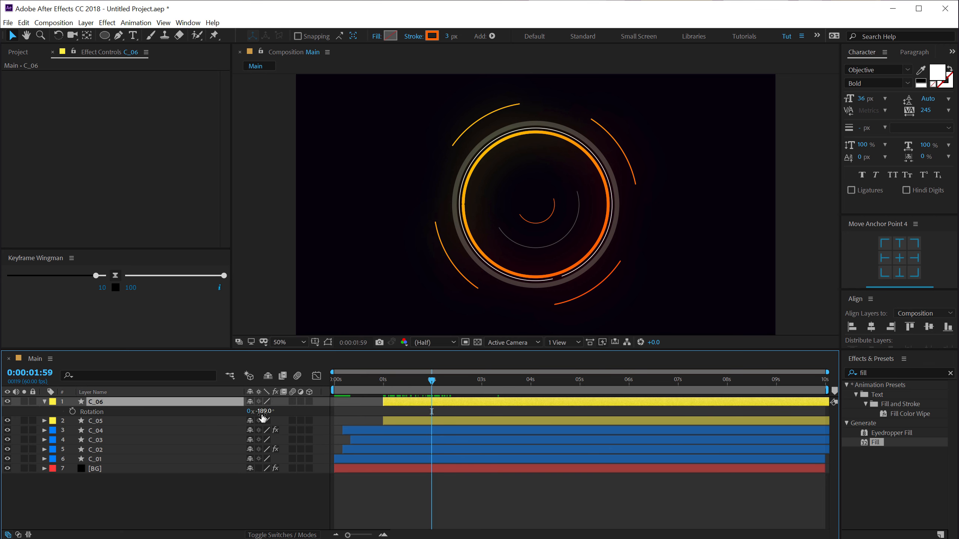
pyautogui.moveTo(263, 416); pyautogui.dragTo(201, 426)
pyautogui.click(439, 482)
pyautogui.moveTo(387, 379); pyautogui.dragTo(476, 402)
pyautogui.press('space')
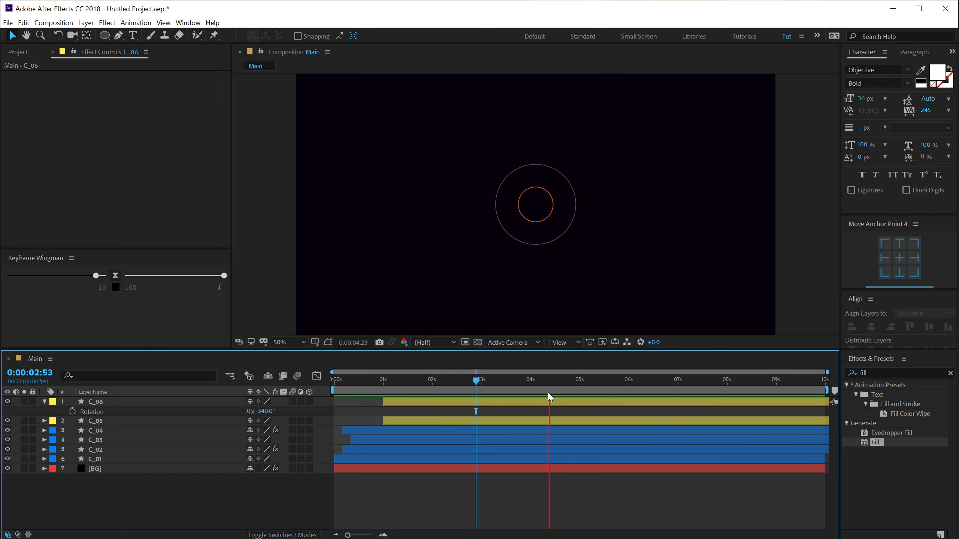
pyautogui.press('space')
# Reveal the keyframes of C_01, C_05 and C_06, and move C_05's and C_06's size keyframe pairs to start at 0:00:03:30
pyautogui.moveTo(494, 379)
pyautogui.mouseDown()
pyautogui.moveTo(589, 384)
pyautogui.moveTo(498, 384)
pyautogui.mouseUp()
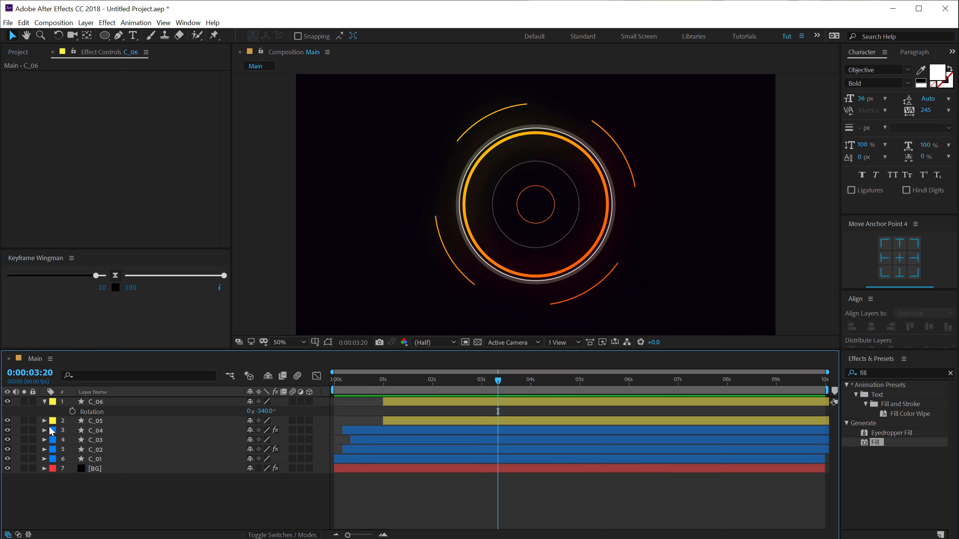
pyautogui.click(96, 458)
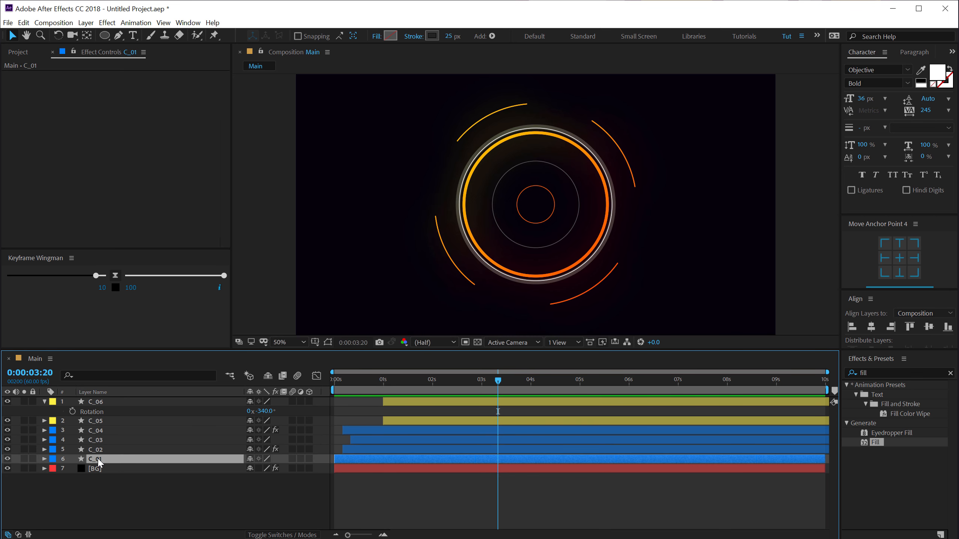
pyautogui.press('u')
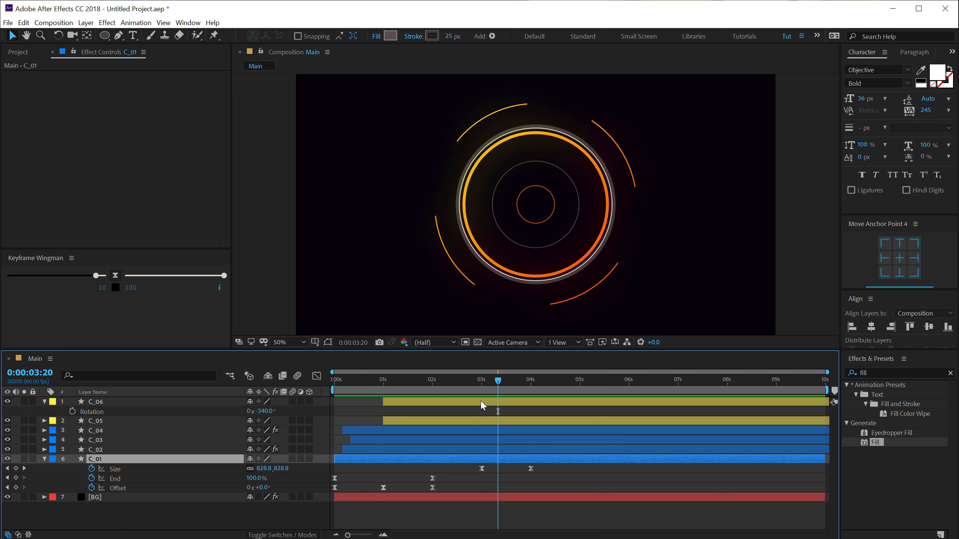
pyautogui.click(481, 404)
pyautogui.keyDown('shift'); pyautogui.click(473, 421); pyautogui.keyUp('shift')
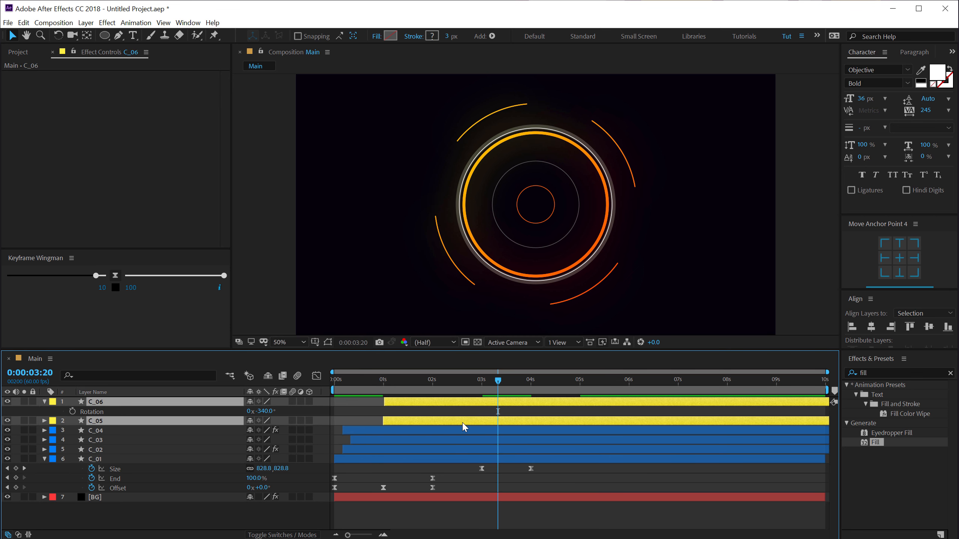
pyautogui.press('u')
pyautogui.moveTo(502, 380); pyautogui.dragTo(506, 380)
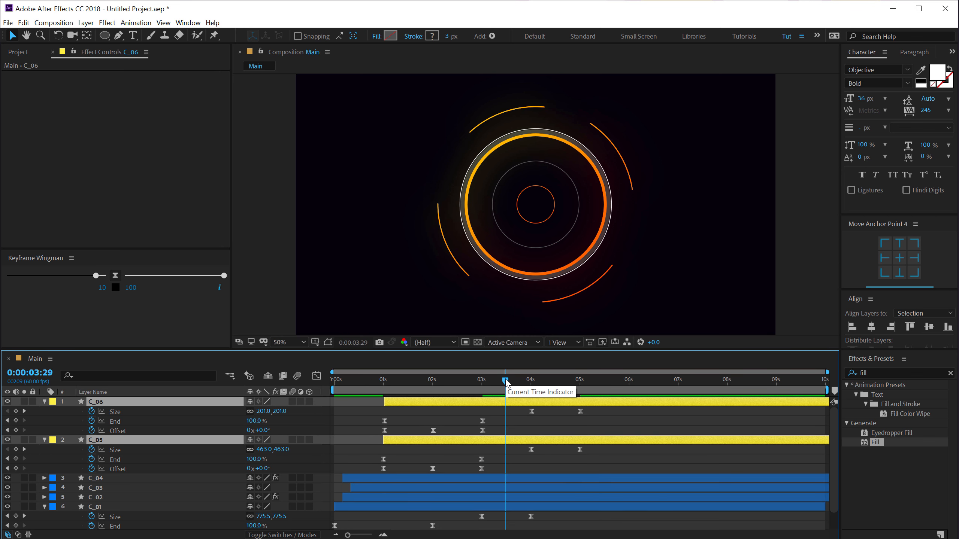
pyautogui.click(506, 380)
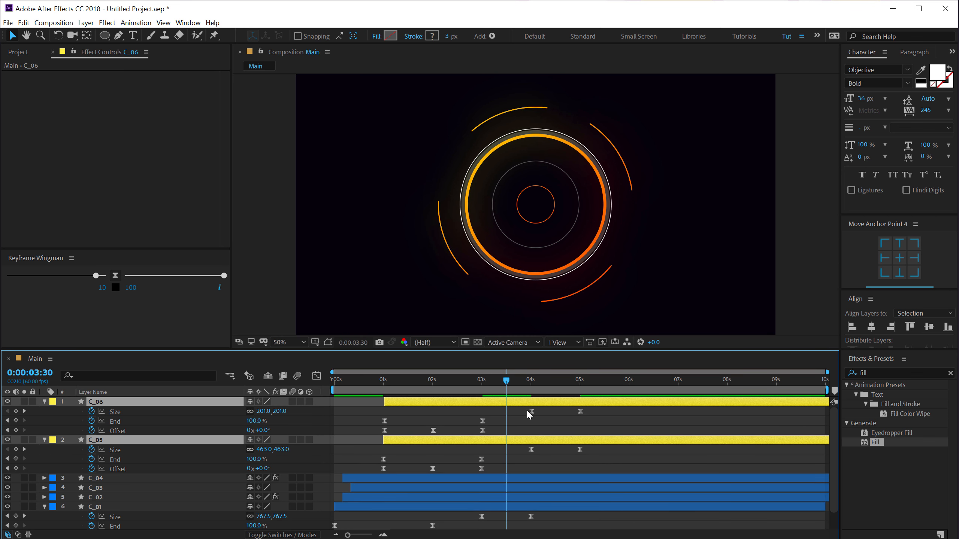
pyautogui.moveTo(526, 409); pyautogui.dragTo(606, 457)
pyautogui.moveTo(531, 412); pyautogui.dragTo(508, 411)
pyautogui.click(509, 410)
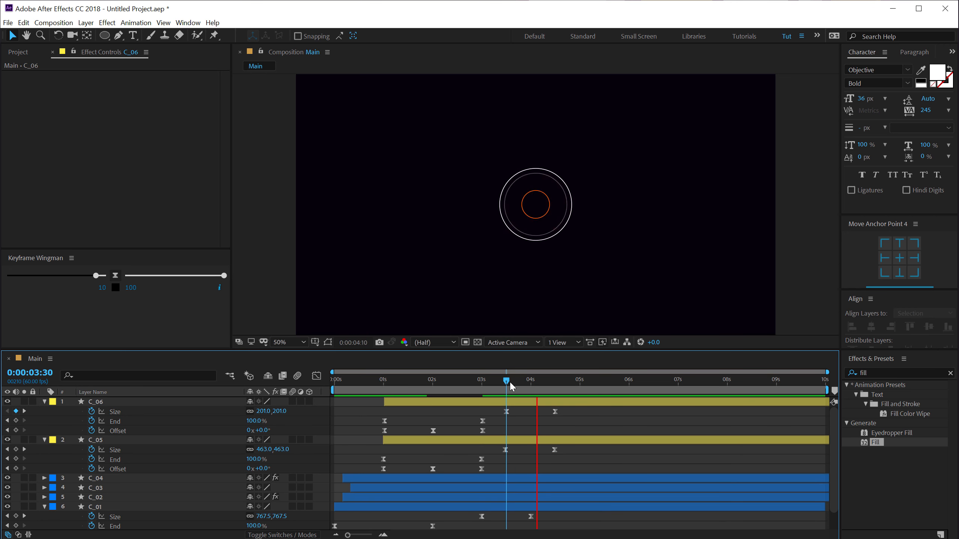
# Move the ending size keyframes of C_05 and C_06 to 0:00:04:00 and preview the shrinking circles
pyautogui.click(522, 379)
pyautogui.moveTo(524, 379); pyautogui.dragTo(569, 462)
pyautogui.moveTo(554, 412); pyautogui.dragTo(533, 415)
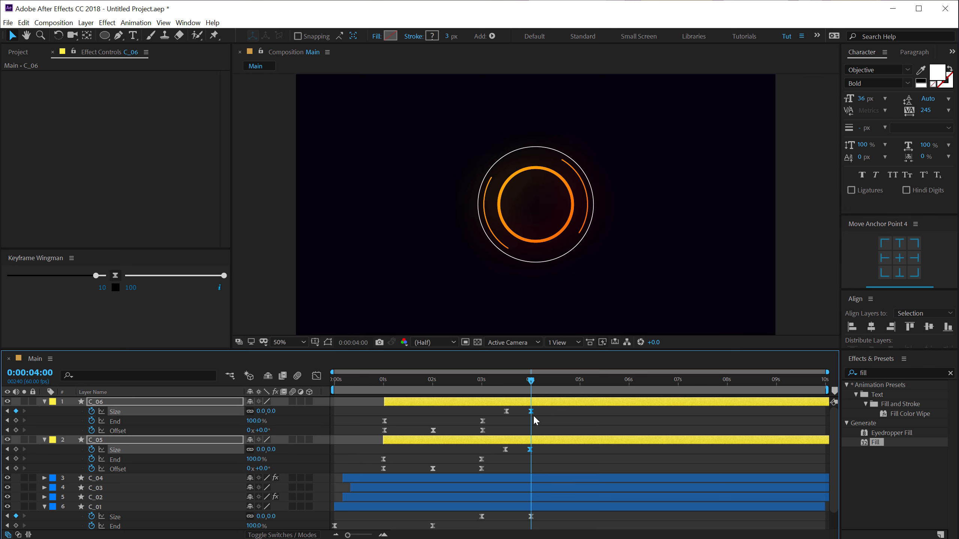
pyautogui.click(492, 381)
pyautogui.press('space')
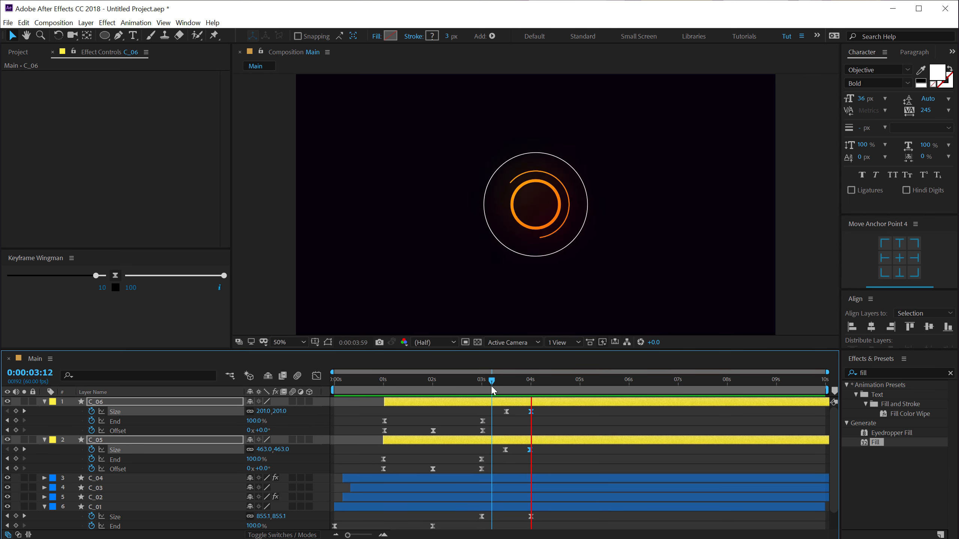
pyautogui.press('space')
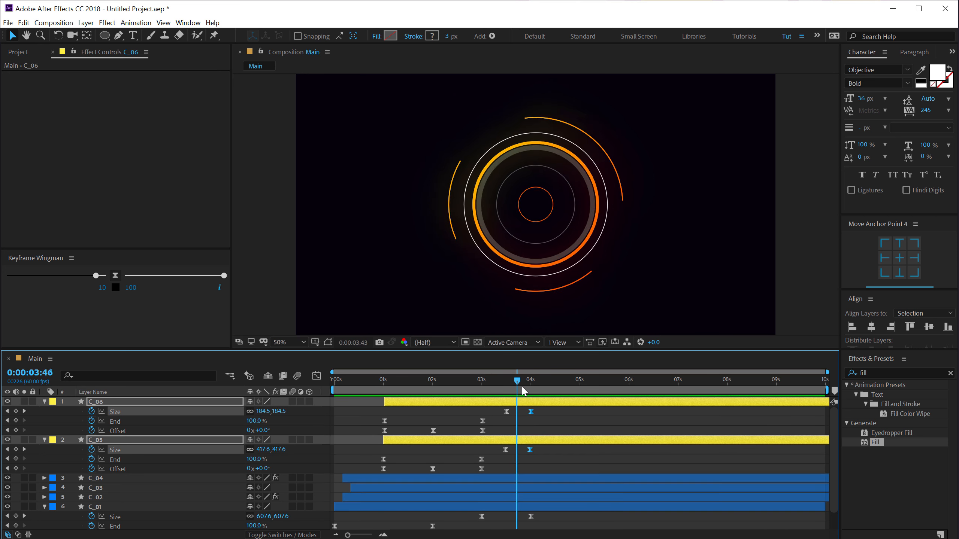
# Reveal C_03's keyframes, move its ending size keyframe to about 0:00:04:00 and preview the result from 0:00:02:50
pyautogui.click(507, 487)
pyautogui.press('u')
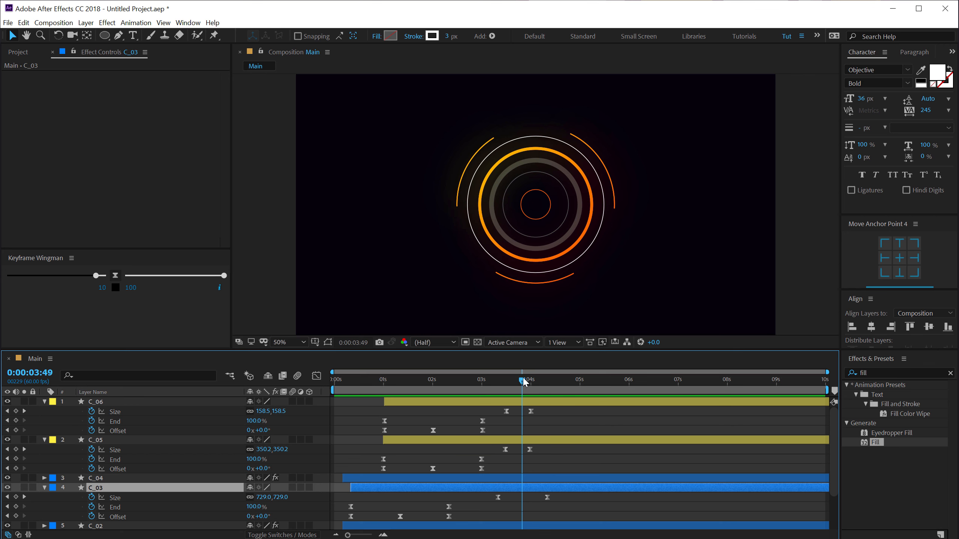
pyautogui.moveTo(523, 381); pyautogui.dragTo(530, 381)
pyautogui.moveTo(546, 497); pyautogui.dragTo(531, 498)
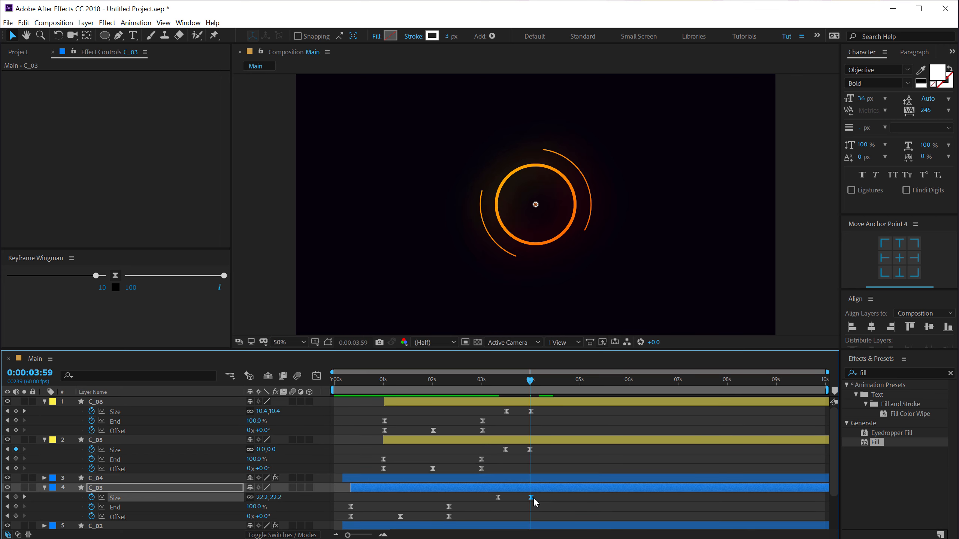
pyautogui.click(473, 380)
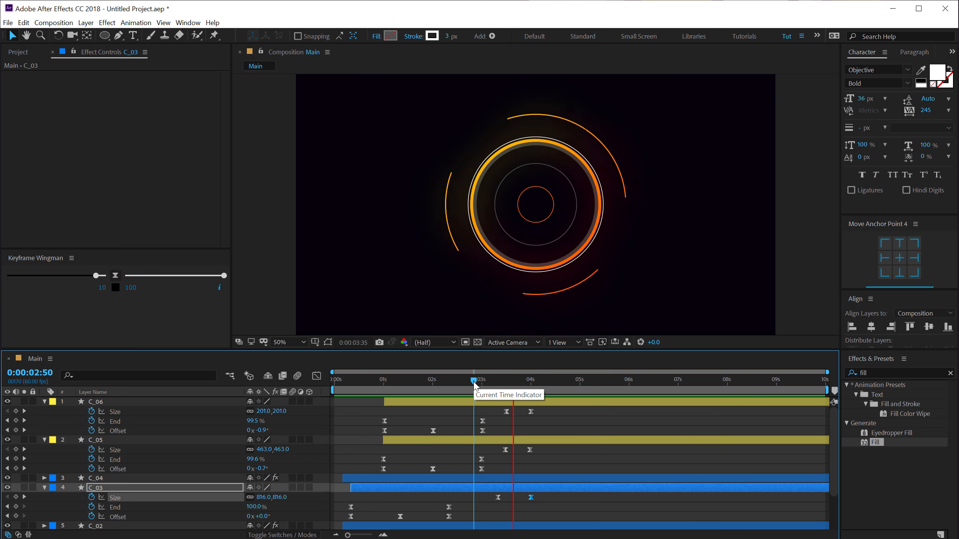
# Place the current time at 0:00:02:51 and collapse the revealed properties of all layers
pyautogui.click(475, 380)
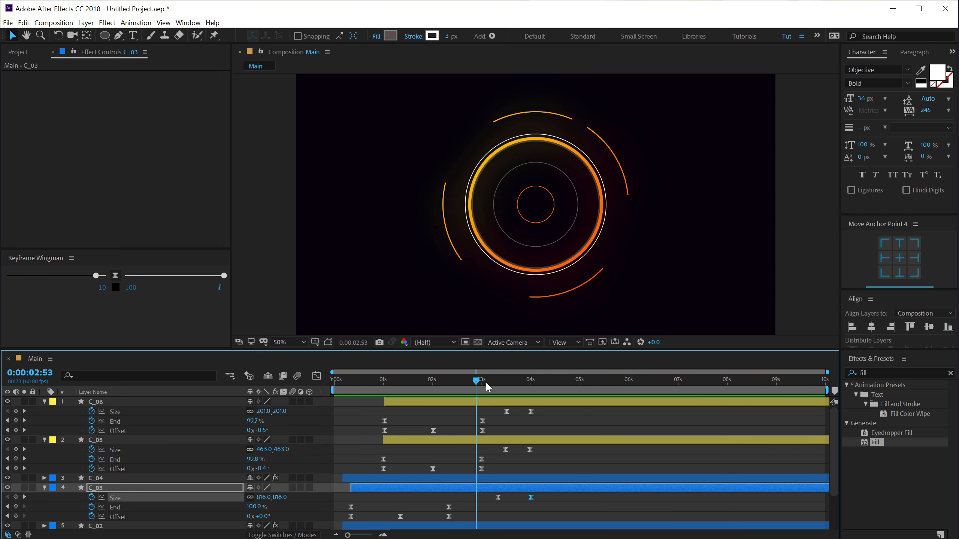
pyautogui.moveTo(487, 387)
pyautogui.mouseDown()
pyautogui.moveTo(532, 389)
pyautogui.moveTo(477, 386)
pyautogui.moveTo(518, 386)
pyautogui.moveTo(486, 386)
pyautogui.moveTo(500, 383)
pyautogui.moveTo(531, 384)
pyautogui.moveTo(474, 395)
pyautogui.mouseUp()
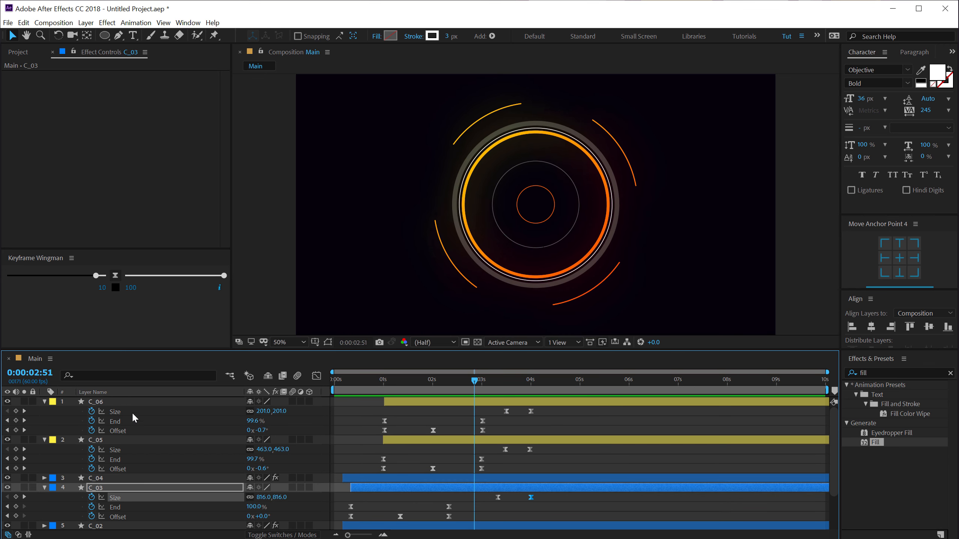
pyautogui.hotkey('ctrl', 'a')
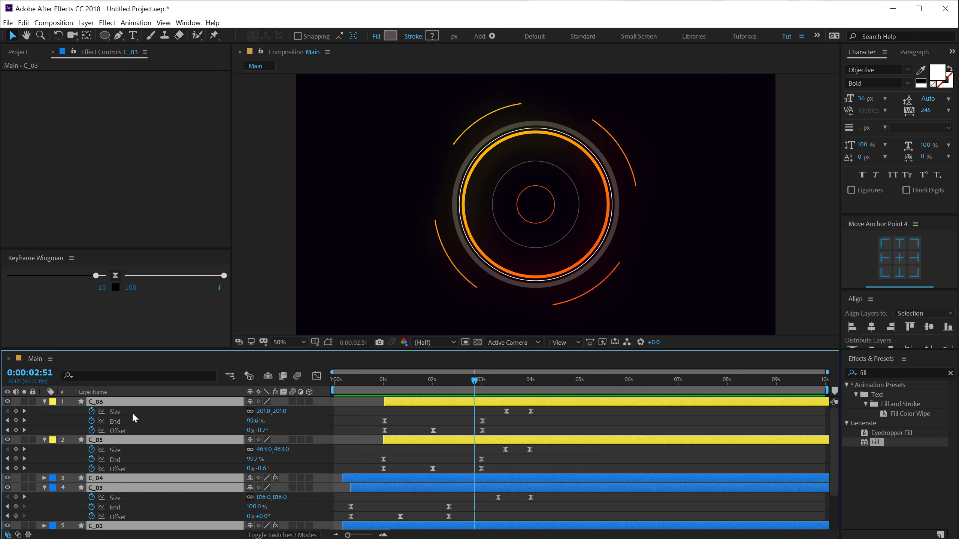
pyautogui.press('u')
pyautogui.click(114, 488)
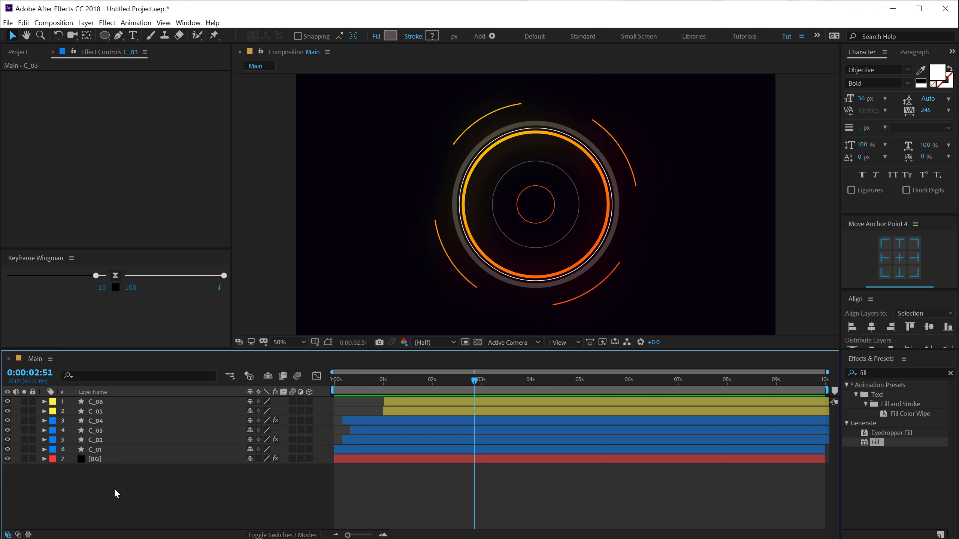
# Reveal the keyframes of C_04, delete its size keyframes and set the current time to 0:00:03:00
pyautogui.click(102, 422)
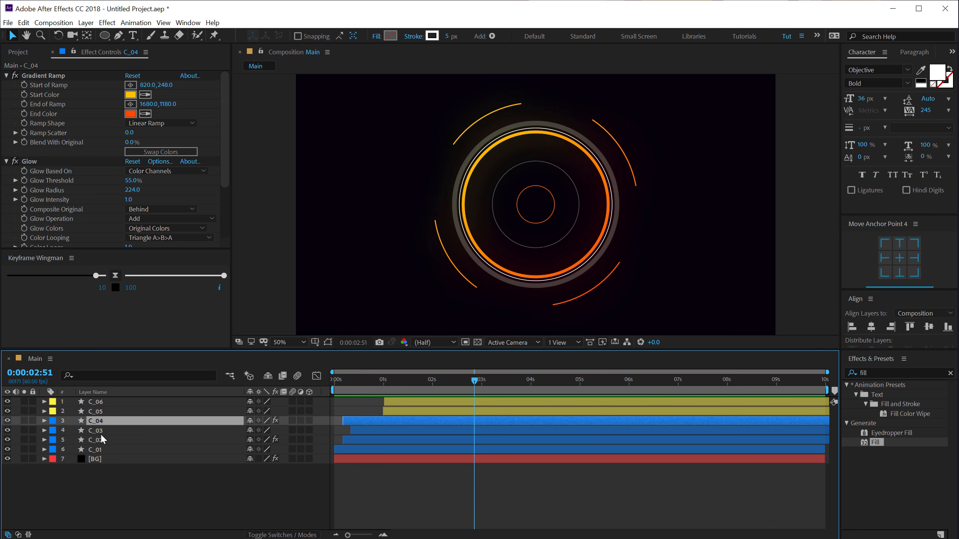
pyautogui.click(8, 420)
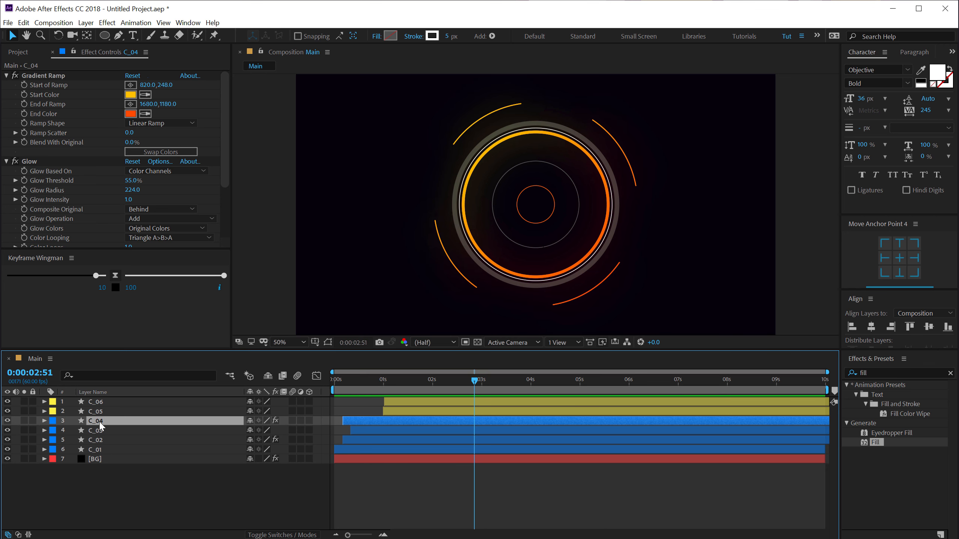
pyautogui.press('u')
pyautogui.moveTo(470, 430); pyautogui.dragTo(567, 435)
pyautogui.press('Delete')
pyautogui.moveTo(483, 387); pyautogui.dragTo(481, 390)
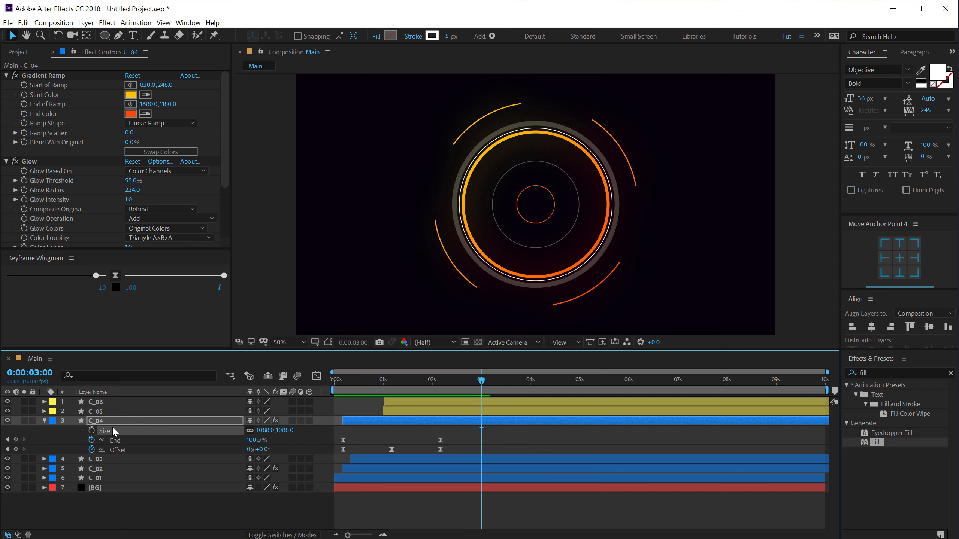
# Add hold opacity keyframes to C_04: 100% at 0:00:03:00, 0% at 0:00:03:02 and 100% at 0:00:03:04
pyautogui.press('t')
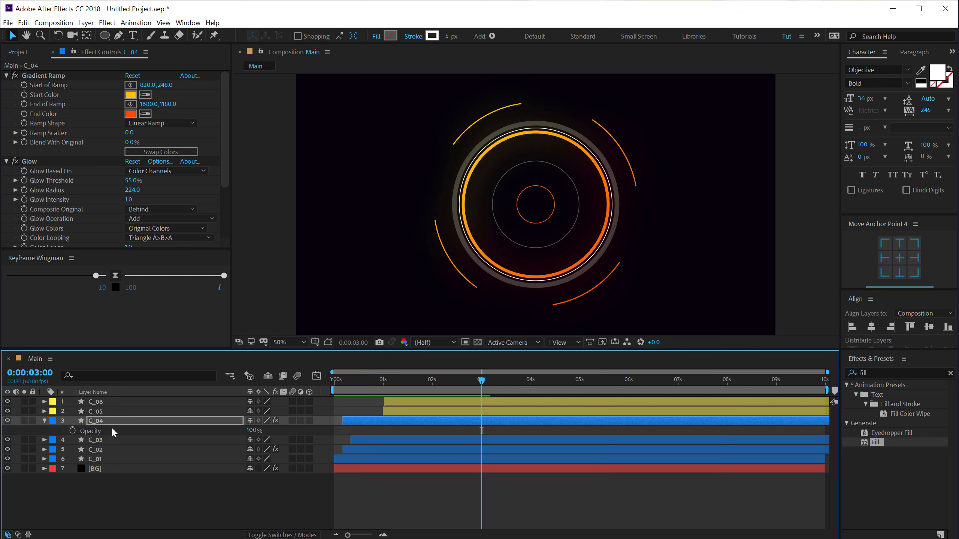
pyautogui.click(72, 430)
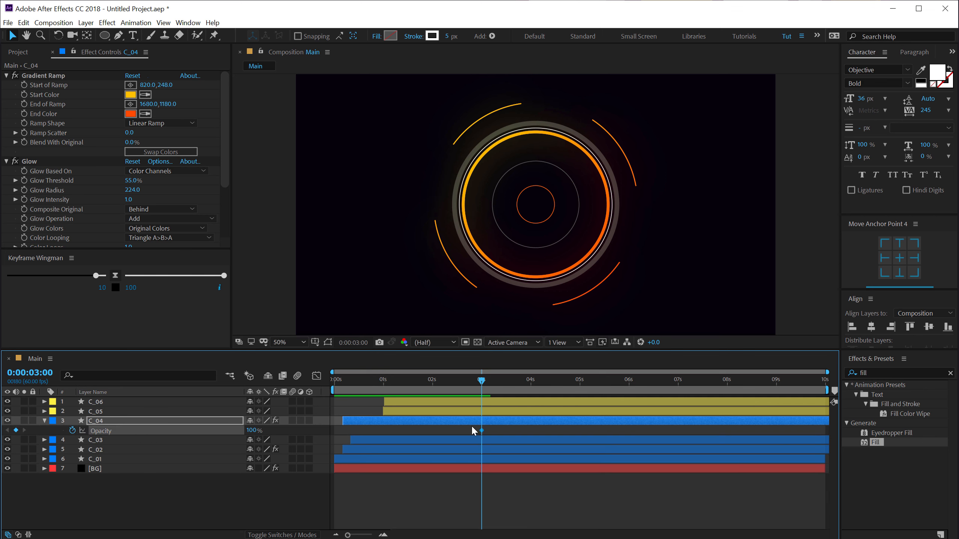
pyautogui.keyDown('ctrl'); pyautogui.keyDown('alt'); pyautogui.click(481, 430); pyautogui.keyUp('alt'); pyautogui.keyUp('ctrl')
pyautogui.press('pagedown')
pyautogui.scroll(1, 473, 430)
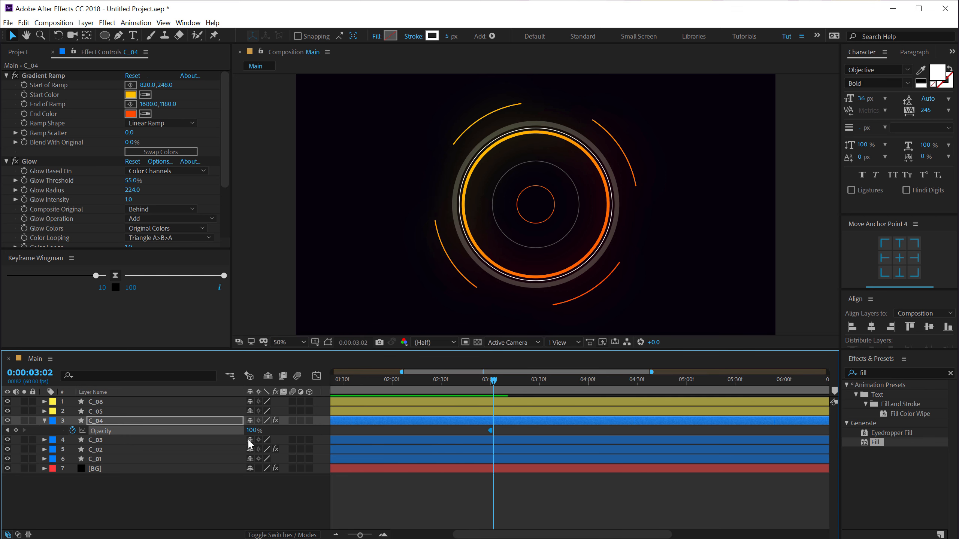
pyautogui.moveTo(250, 431); pyautogui.dragTo(107, 459)
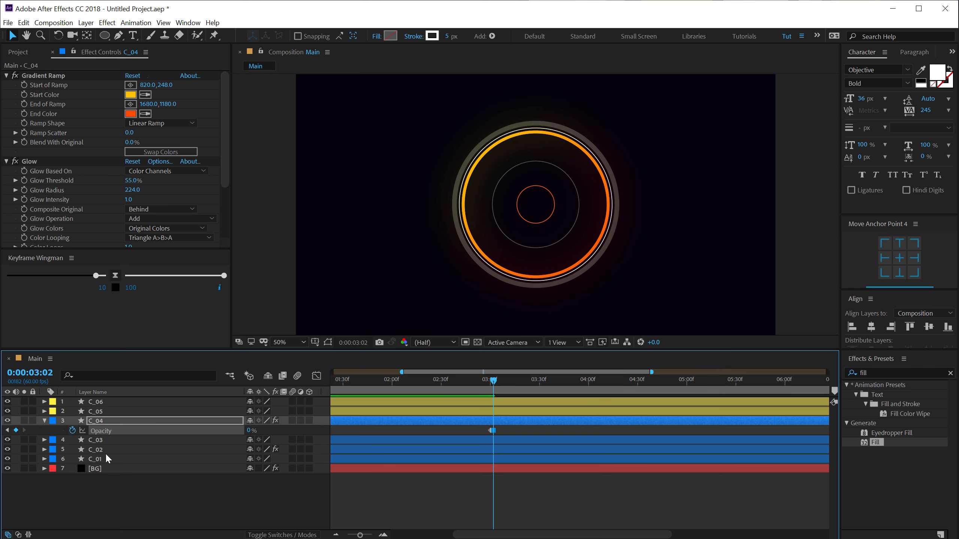
pyautogui.press('pagedown')
pyautogui.press('pagedown')
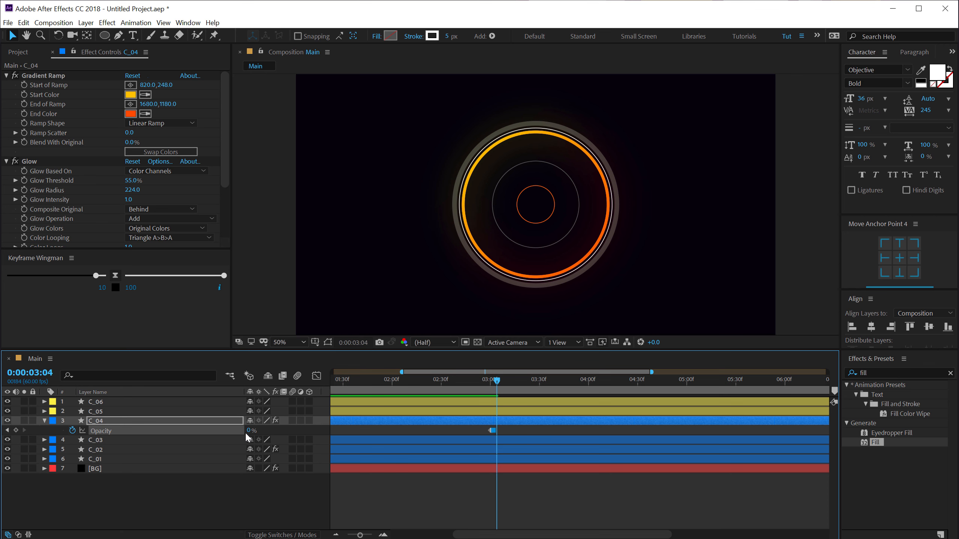
pyautogui.moveTo(248, 430); pyautogui.dragTo(464, 428)
# Copy C_04's opacity keyframe pair of 0% and 100% and paste it at 0:00:03:06
pyautogui.scroll(1, 541, 393)
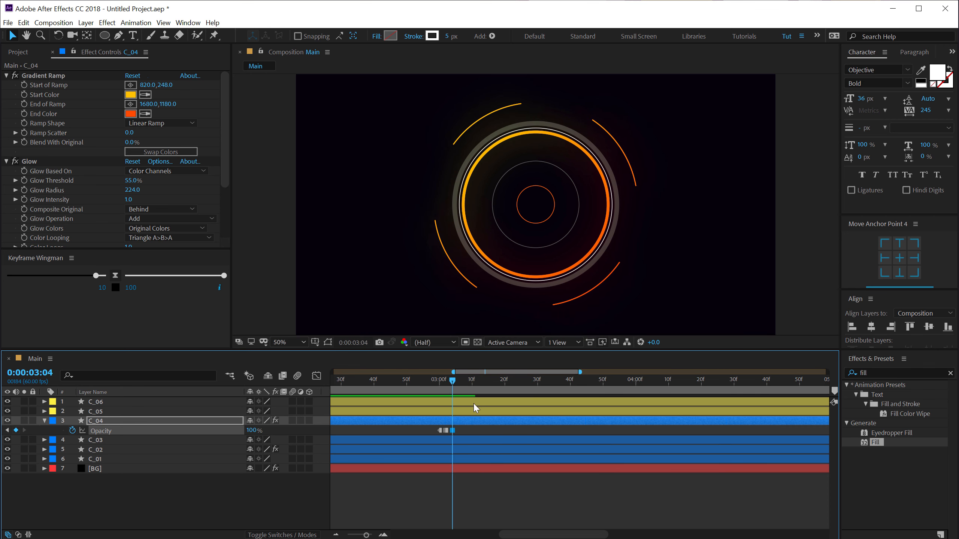
pyautogui.scroll(1, 474, 403)
pyautogui.press('pagedown')
pyautogui.press('pagedown')
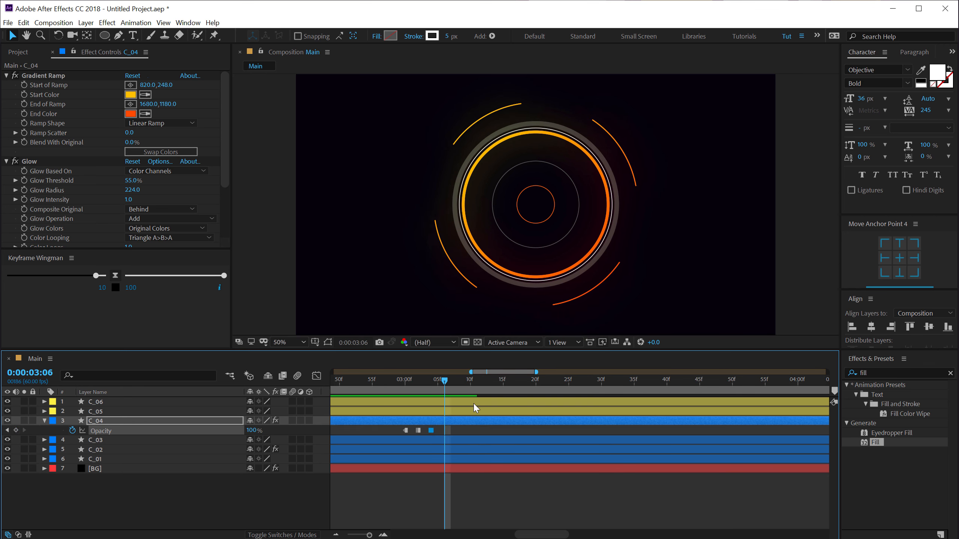
pyautogui.moveTo(451, 434); pyautogui.dragTo(417, 431)
pyautogui.hotkey('ctrl', 'c')
pyautogui.hotkey('ctrl', 'v')
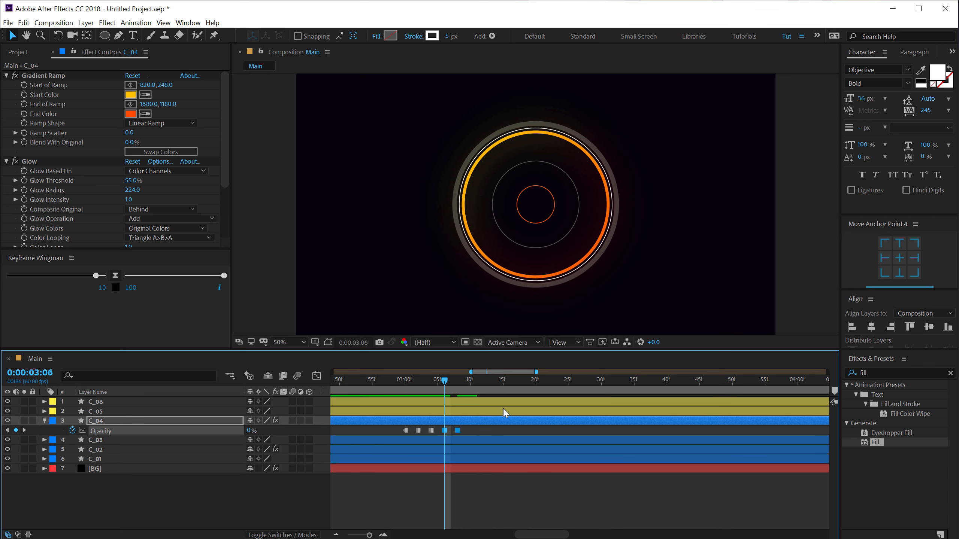
# Paste the copied flicker keyframe pair on C_04's opacity at 0:00:03:10, 0:00:03:14, 0:00:03:18 and 0:00:03:22
pyautogui.press('pagedown')
pyautogui.press('pagedown')
pyautogui.press('pagedown')
pyautogui.press('pagedown')
pyautogui.hotkey('ctrl', 'v')
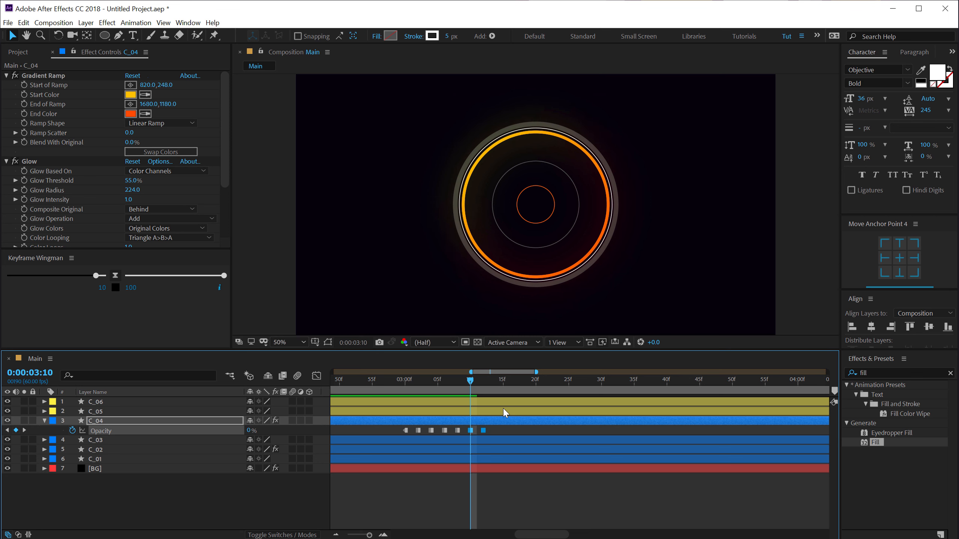
pyautogui.press('pagedown')
pyautogui.press('pagedown')
pyautogui.press('pagedown')
pyautogui.press('pagedown')
pyautogui.hotkey('ctrl', 'v')
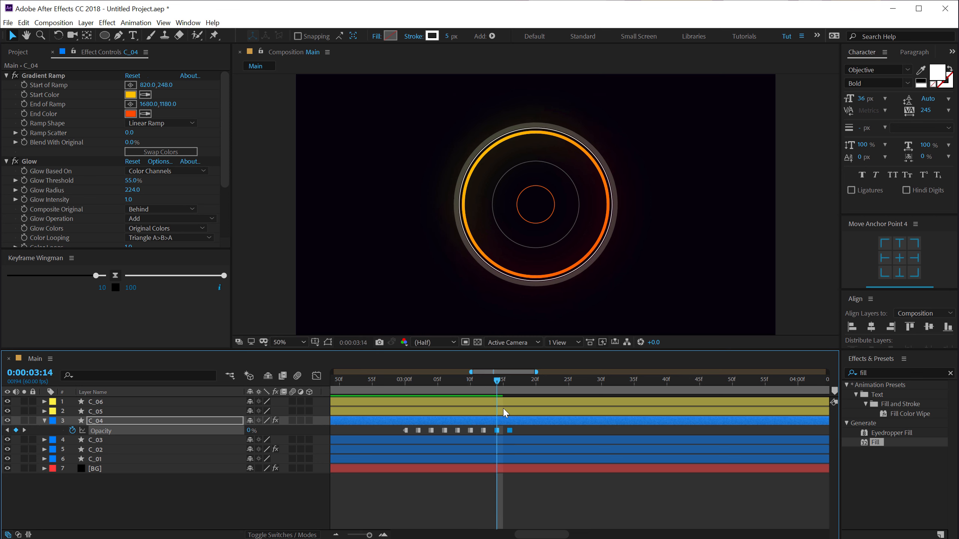
pyautogui.press('pagedown')
pyautogui.press('pagedown')
pyautogui.press('pagedown')
pyautogui.press('pagedown')
pyautogui.hotkey('ctrl', 'v')
pyautogui.press('pagedown')
pyautogui.press('pagedown')
pyautogui.press('pagedown')
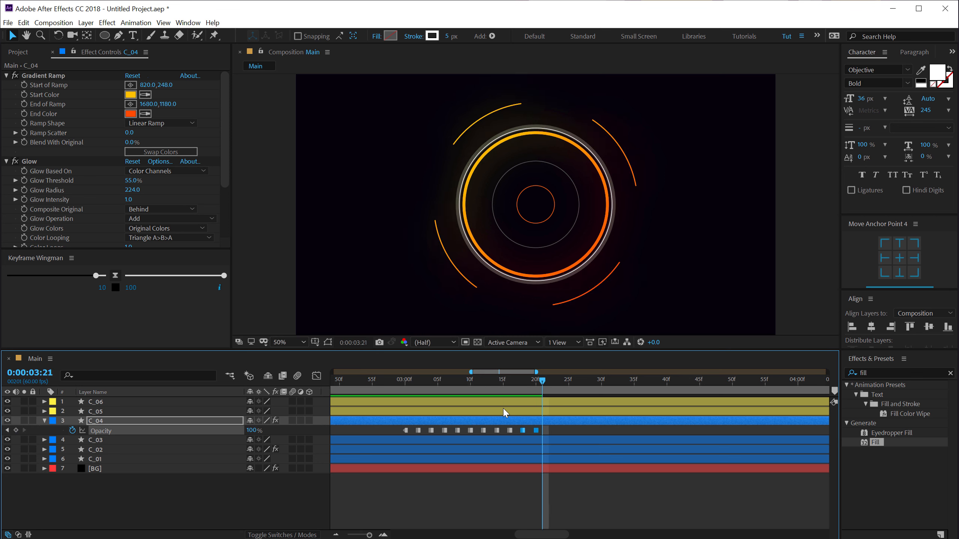
pyautogui.press('pagedown')
pyautogui.hotkey('ctrl', 'v')
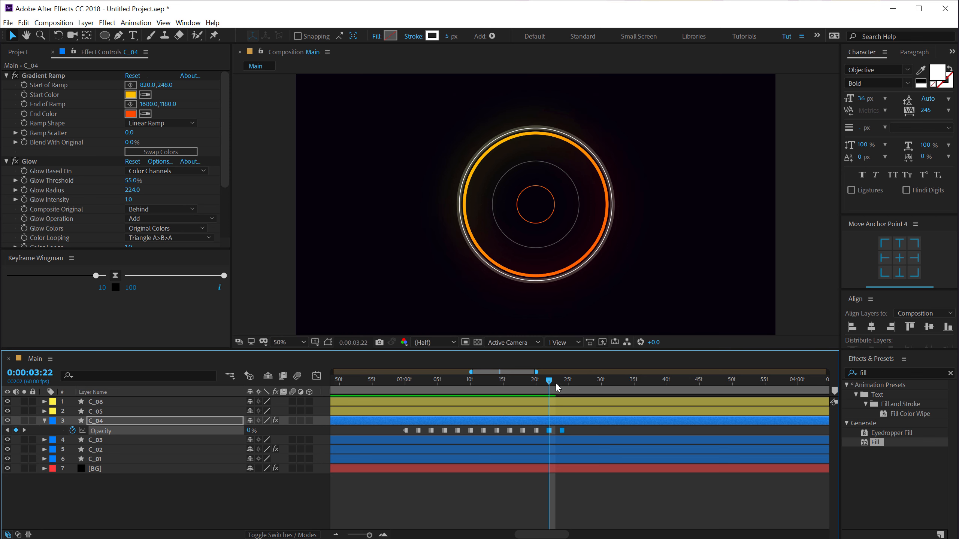
# Set C_04's opacity to 0% at 0:00:03:26 and preview the flicker from 0:00:03:00
pyautogui.moveTo(557, 387); pyautogui.dragTo(575, 390)
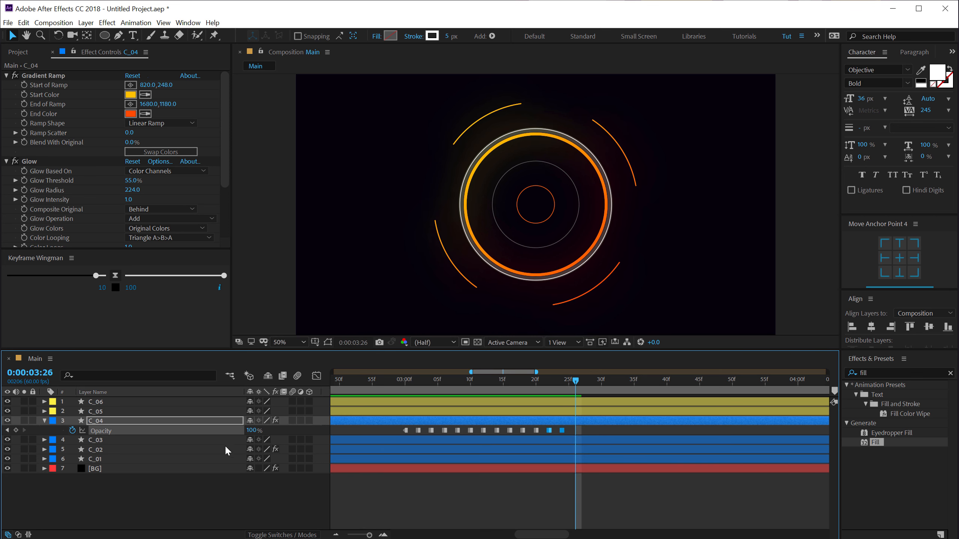
pyautogui.moveTo(251, 430); pyautogui.dragTo(96, 444)
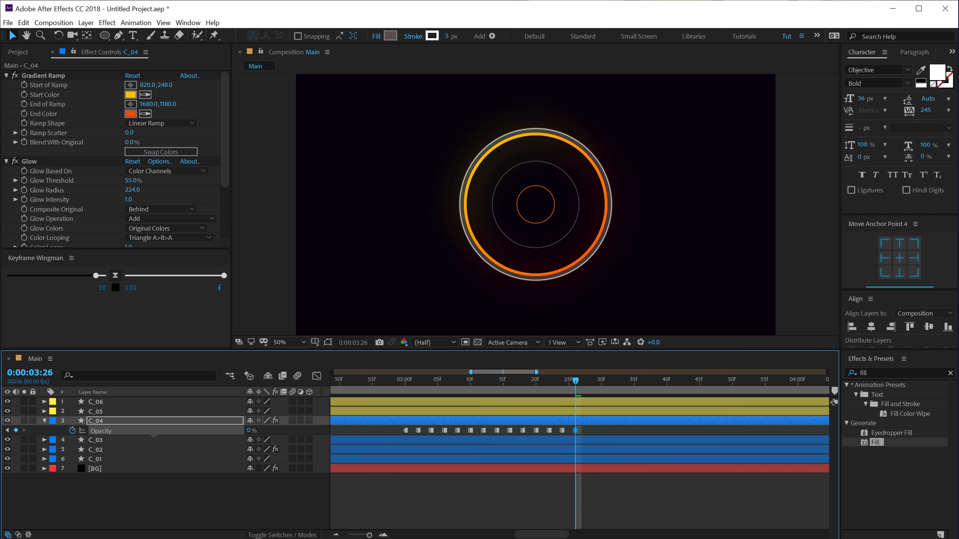
pyautogui.click(402, 384)
pyautogui.press('space')
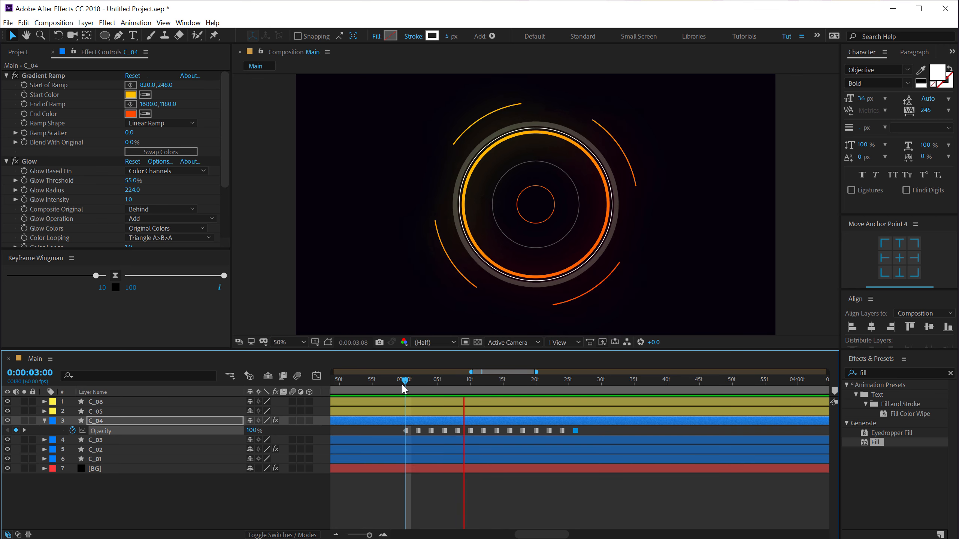
pyautogui.press('space')
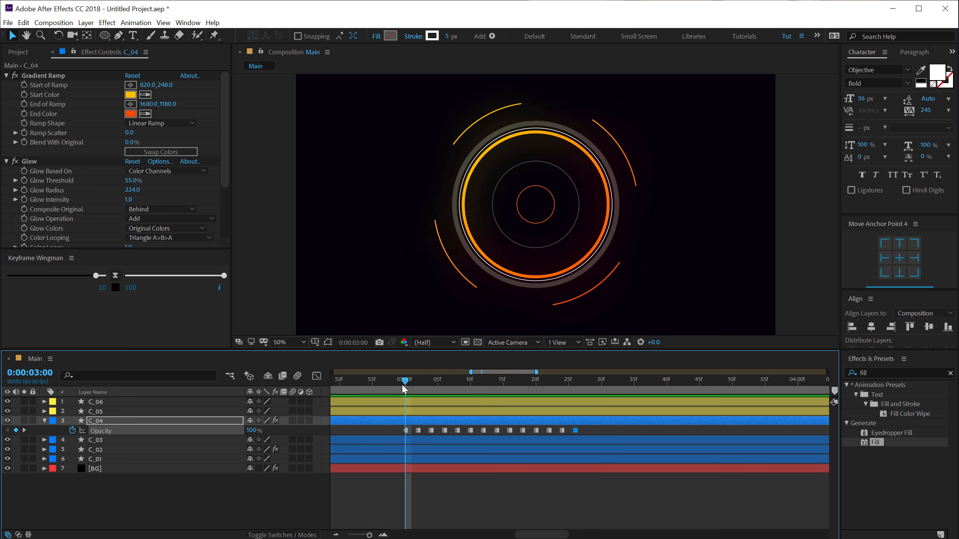
# Keyframe C_04's scale at 100% at 0:00:03:00 and 70% at 0:00:03:26
pyautogui.click(112, 423)
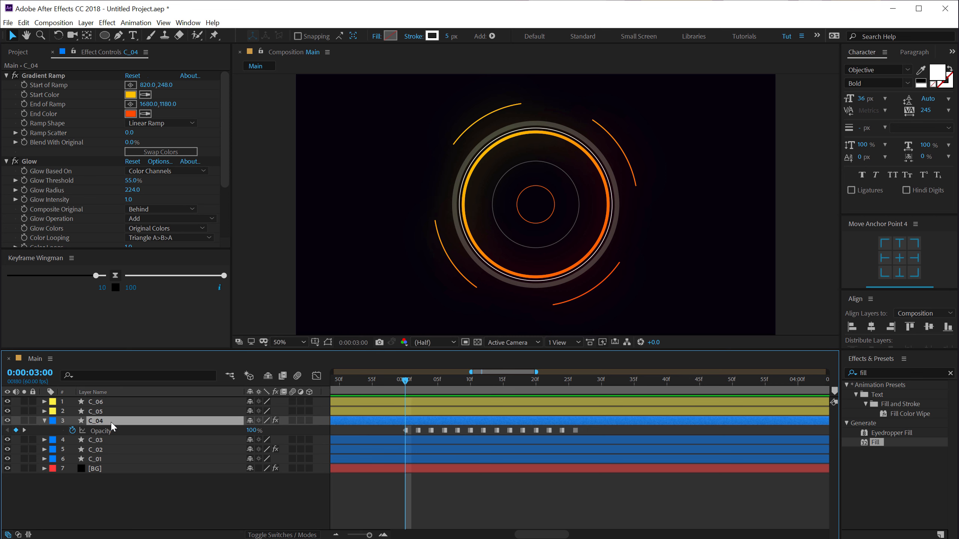
pyautogui.press('s')
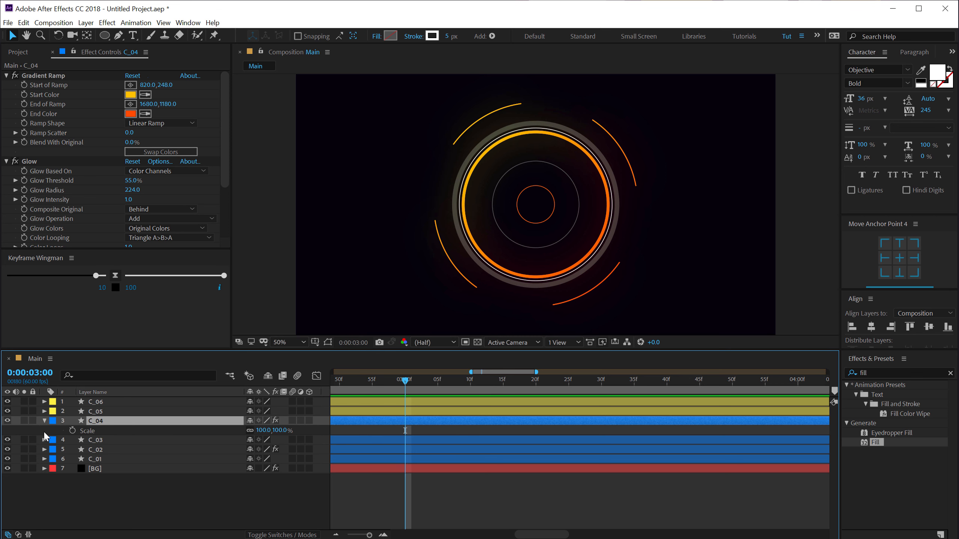
pyautogui.click(70, 430)
pyautogui.press('u')
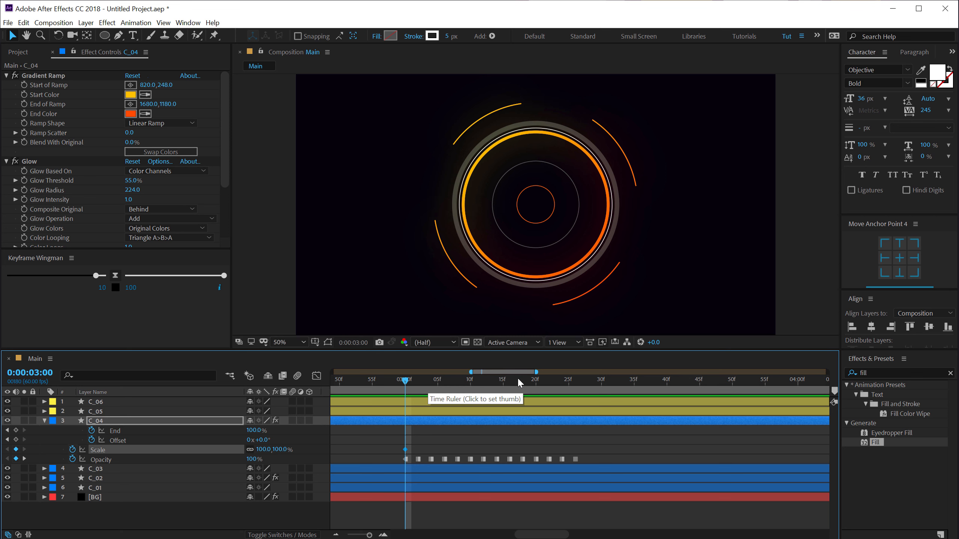
pyautogui.moveTo(530, 376); pyautogui.dragTo(575, 377)
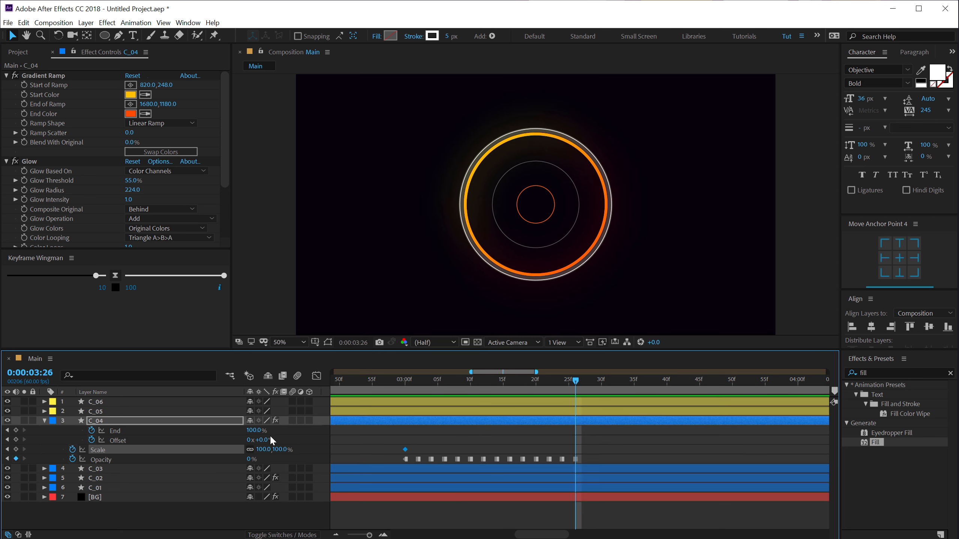
pyautogui.click(279, 449)
pyautogui.write('70')
pyautogui.press('Return')
# Apply Easy Ease to both of C_04's scale keyframes, scrub through the flicker and collapse the layer
pyautogui.moveTo(386, 439); pyautogui.dragTo(572, 452)
pyautogui.rightClick(572, 450)
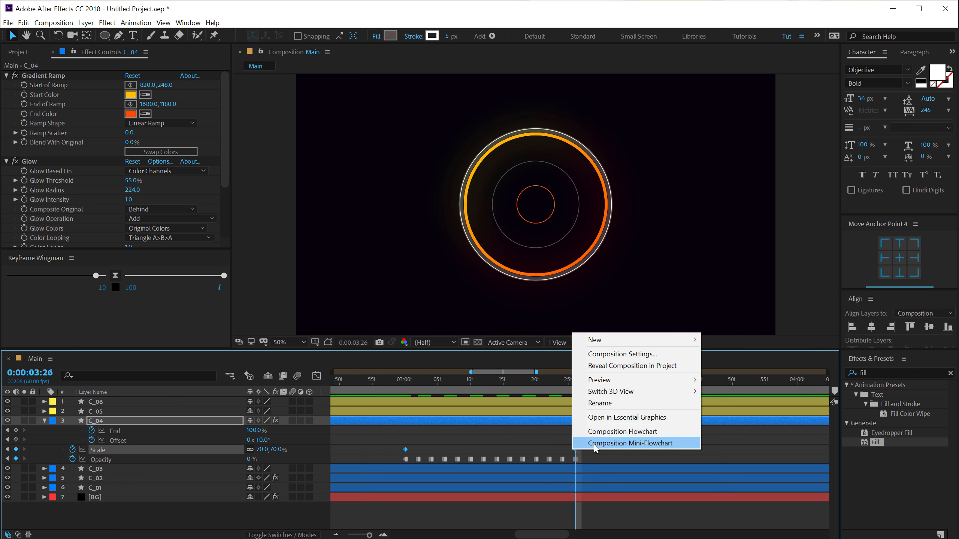
pyautogui.click(404, 459)
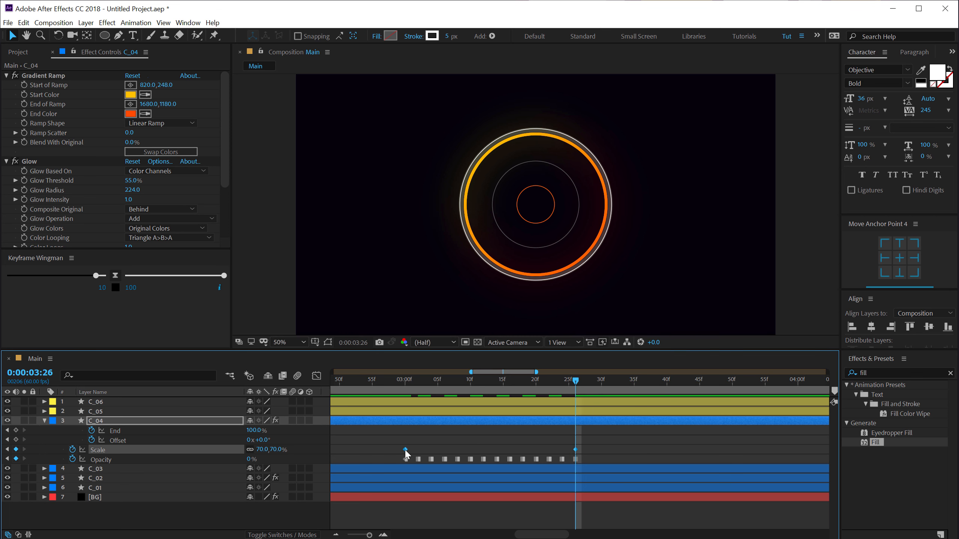
pyautogui.rightClick(406, 459)
pyautogui.moveTo(490, 443)
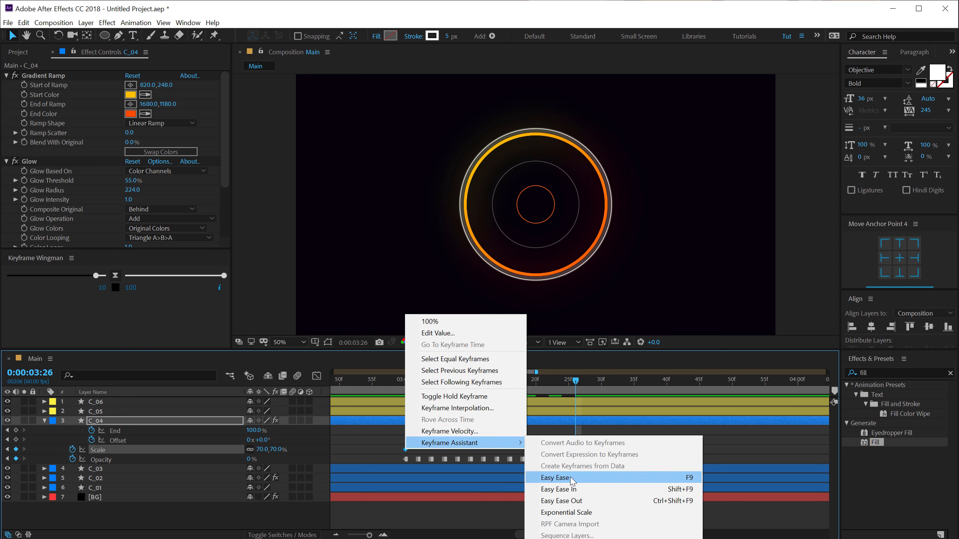
pyautogui.click(555, 478)
pyautogui.click(621, 437)
pyautogui.click(409, 386)
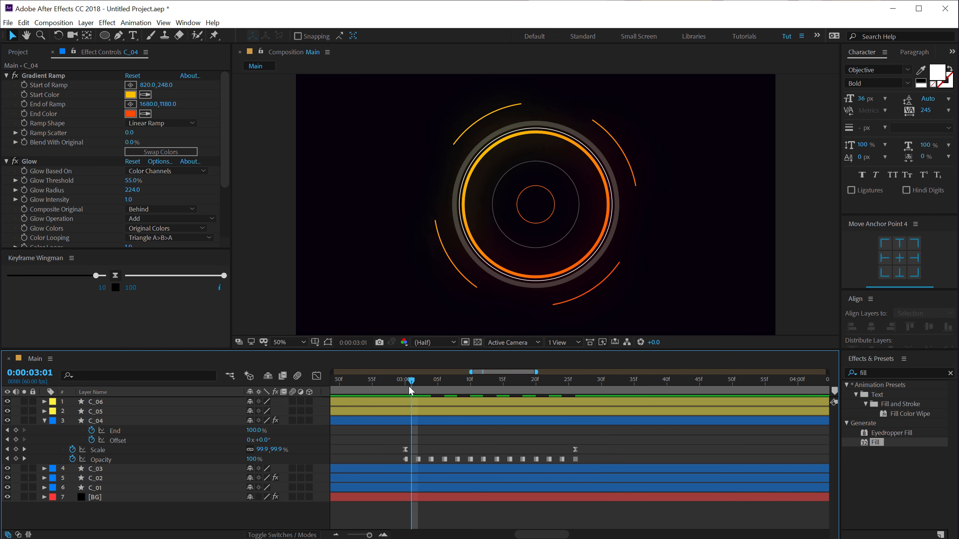
pyautogui.moveTo(406, 380); pyautogui.dragTo(555, 424)
pyautogui.click(44, 419)
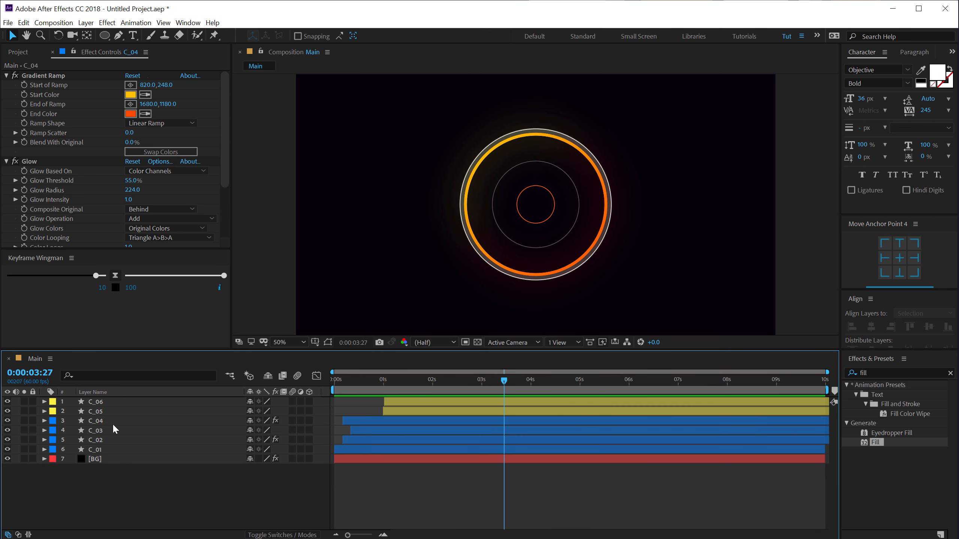
# Reveal C_04's keyframes and move its scale and opacity keyframes together to start at about 0:00:03:20
pyautogui.click(106, 423)
pyautogui.press('t')
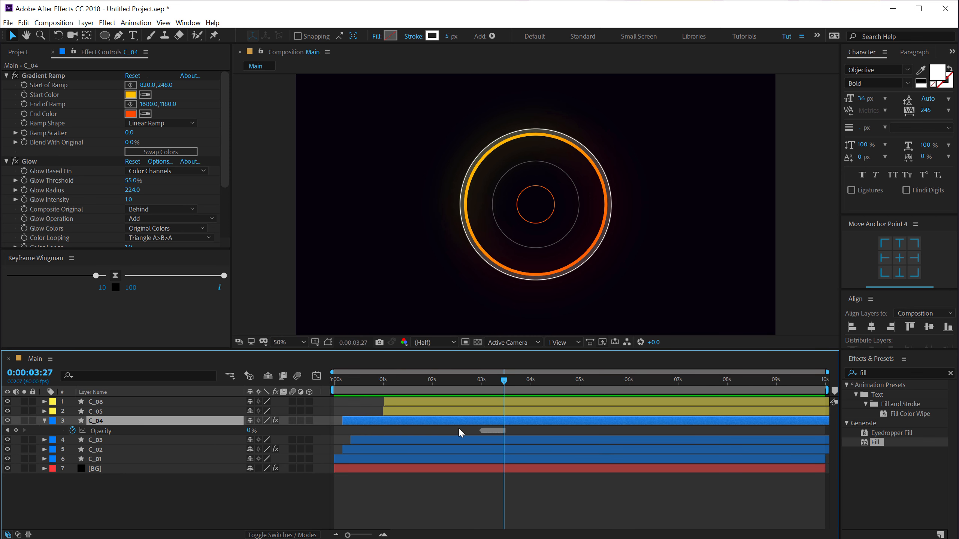
pyautogui.press('u')
pyautogui.moveTo(470, 438); pyautogui.dragTo(533, 475)
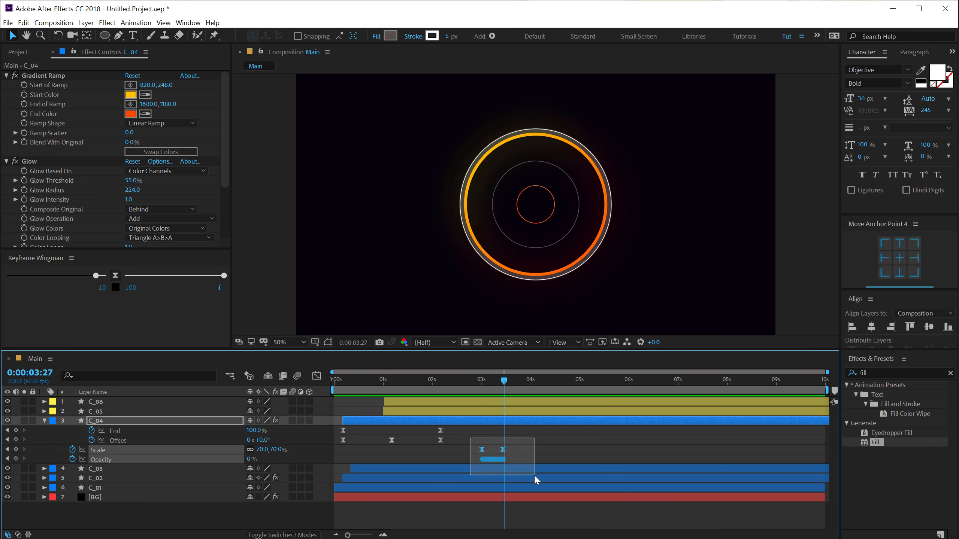
pyautogui.moveTo(485, 456); pyautogui.dragTo(501, 453)
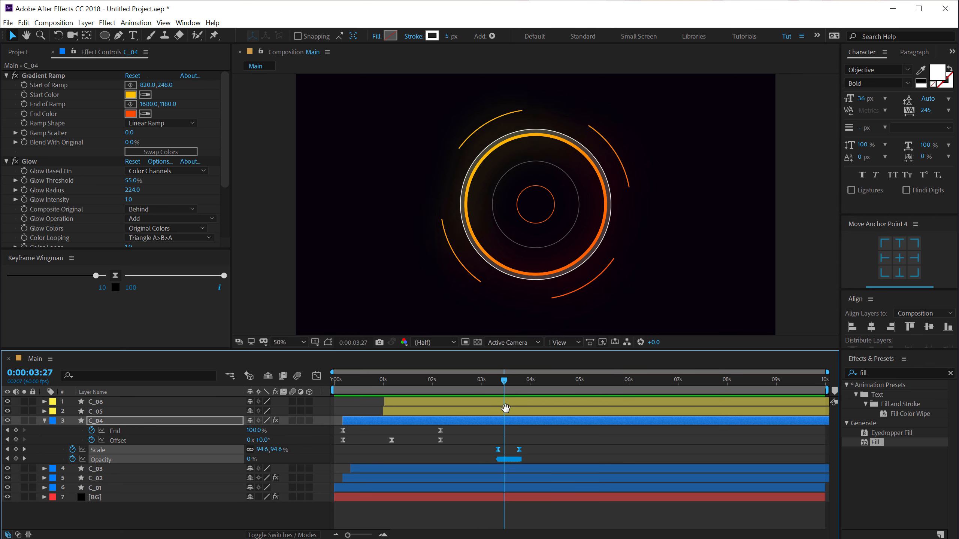
# Preview C_04's retimed flicker from about 0:00:02:50, return to 0:00:02:26 and collapse the layer
pyautogui.click(475, 381)
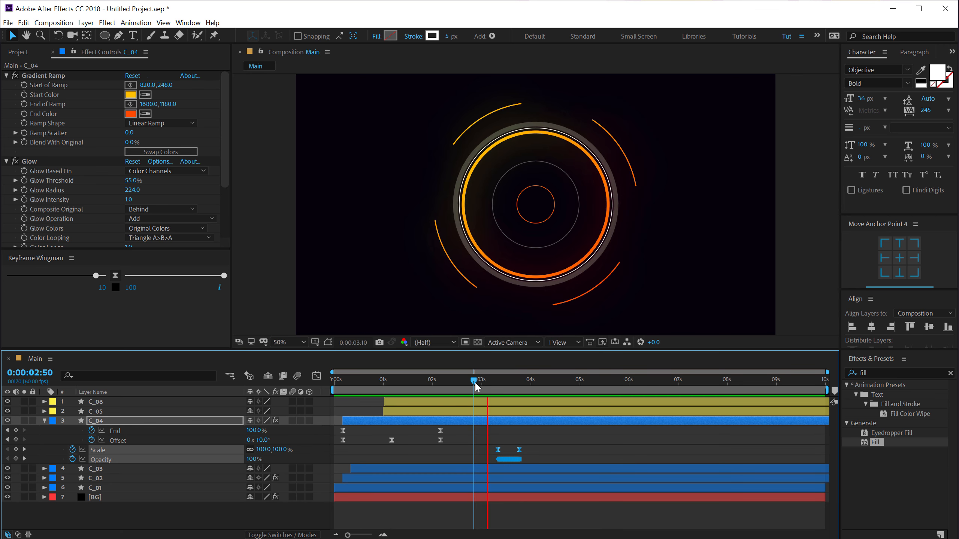
pyautogui.moveTo(474, 384); pyautogui.dragTo(454, 431)
pyautogui.click(43, 421)
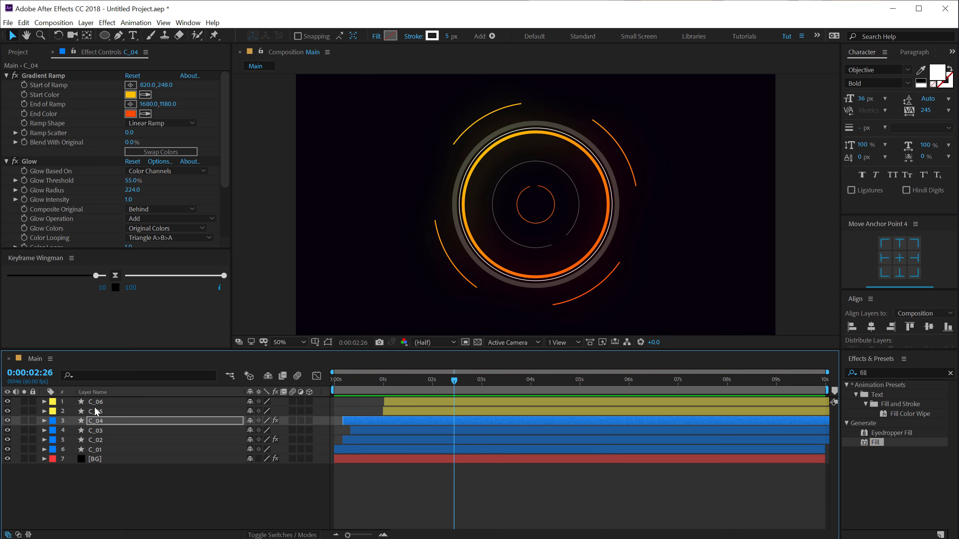
# Duplicate the C_05 circle layer, move the copy to the top of the layer stack and give it a red label
pyautogui.click(97, 405)
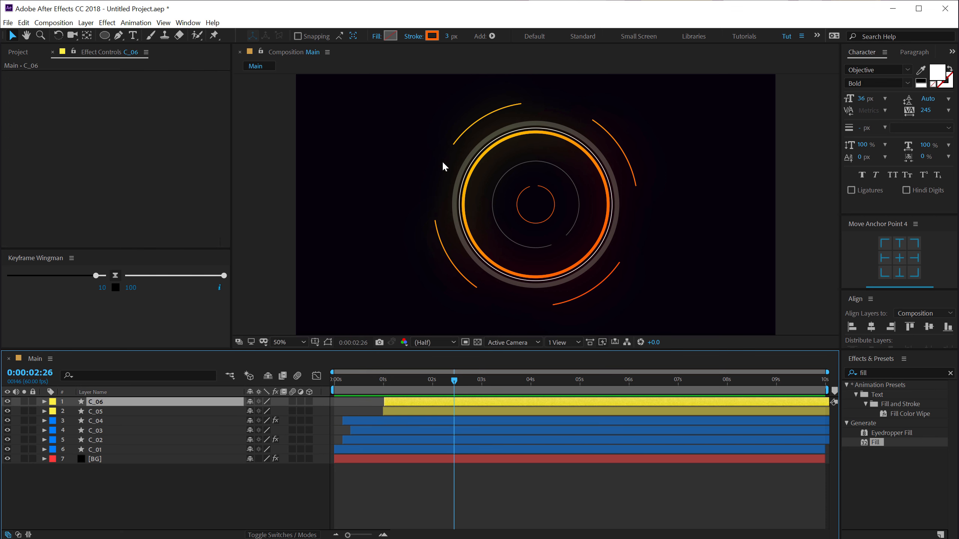
pyautogui.click(95, 413)
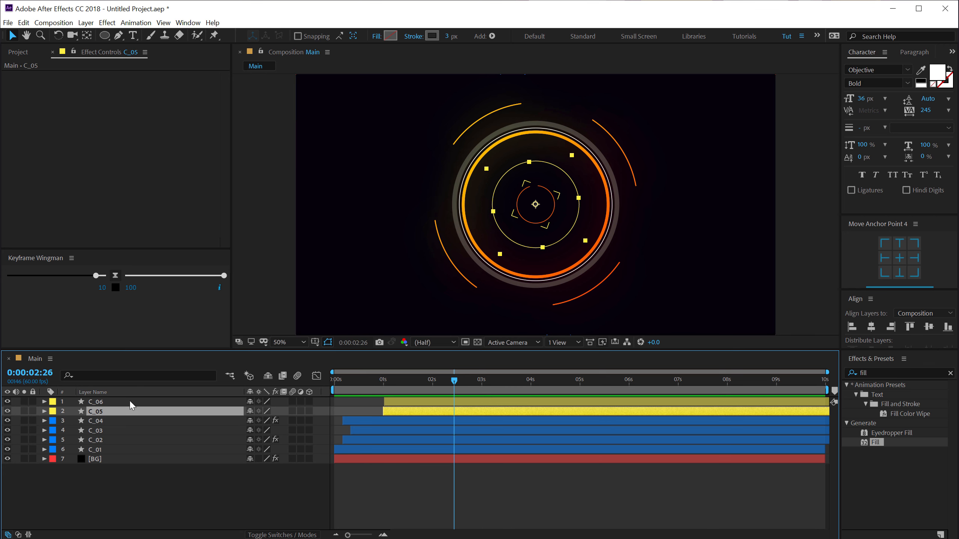
pyautogui.hotkey('ctrl', 'd')
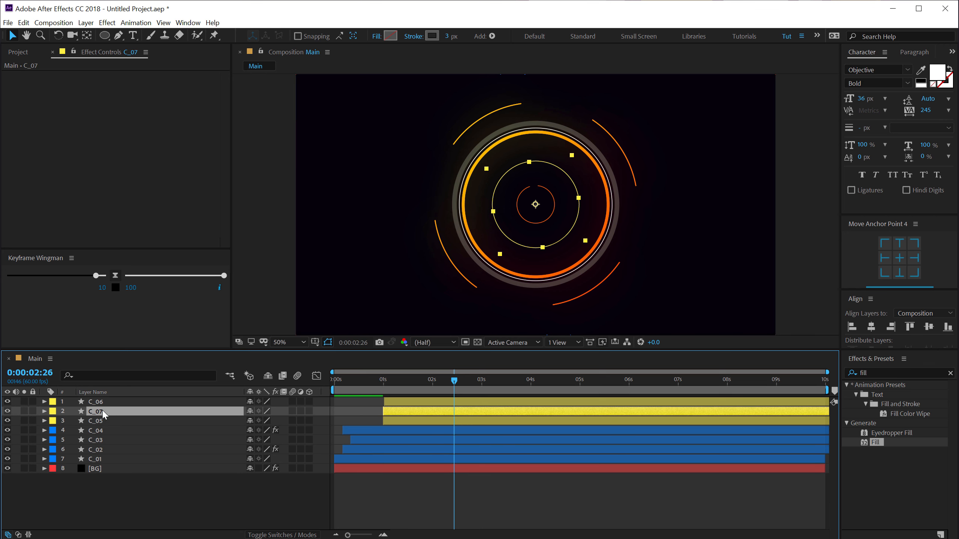
pyautogui.moveTo(105, 412); pyautogui.dragTo(105, 400)
pyautogui.click(52, 402)
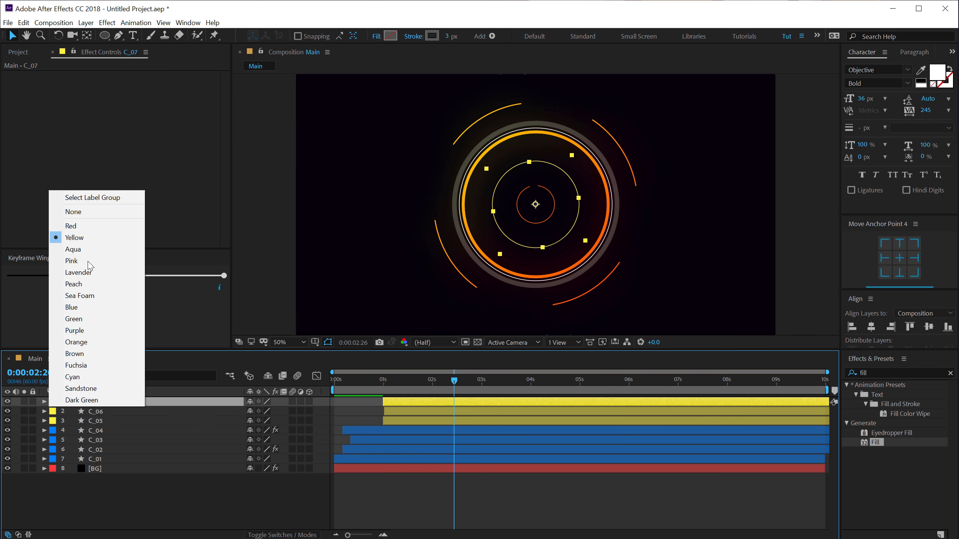
pyautogui.click(72, 226)
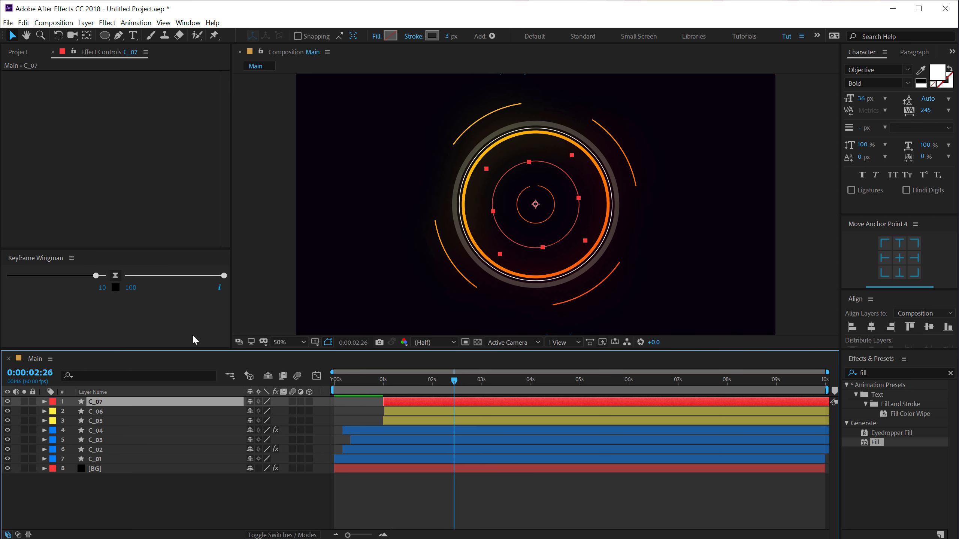
# Reveal C_07's modified properties, go to 0:00:03:29 and delete both of its ellipse Size keyframes
pyautogui.press('u')
pyautogui.press('u')
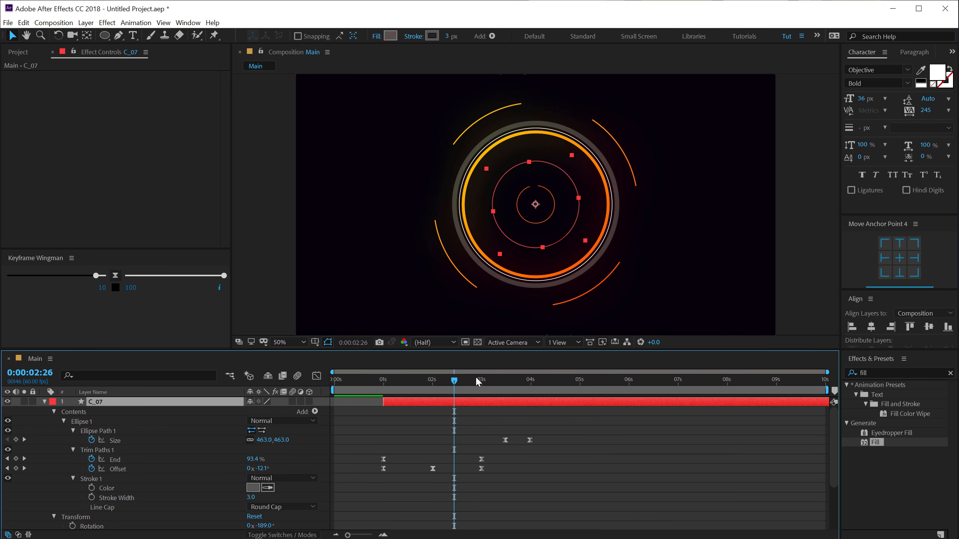
pyautogui.moveTo(483, 382); pyautogui.dragTo(505, 382)
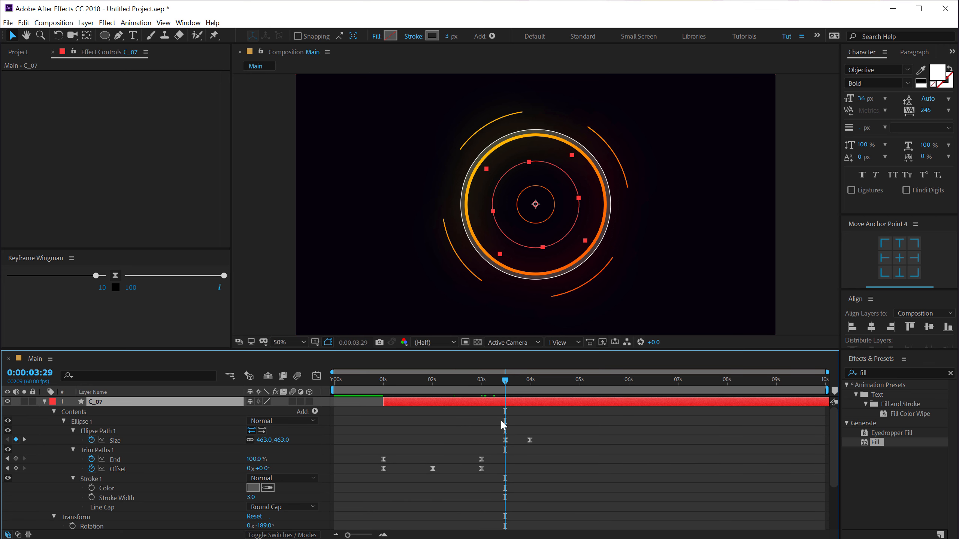
pyautogui.moveTo(489, 430); pyautogui.dragTo(569, 464)
pyautogui.press('Delete')
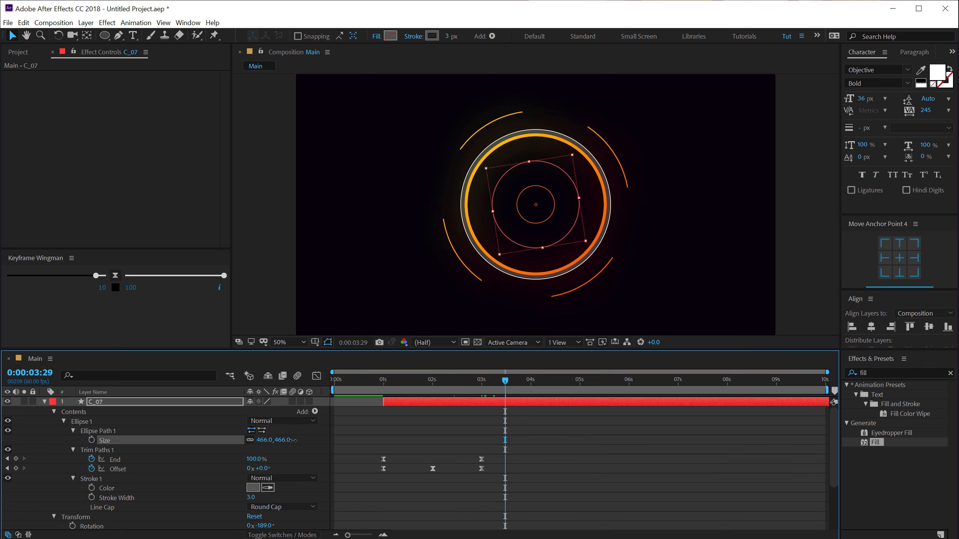
# Enlarge C_07's ellipse to 1255 by 1255 as an outer ring and check it against the whole composition
pyautogui.moveTo(294, 440); pyautogui.dragTo(674, 388)
pyautogui.click(603, 475)
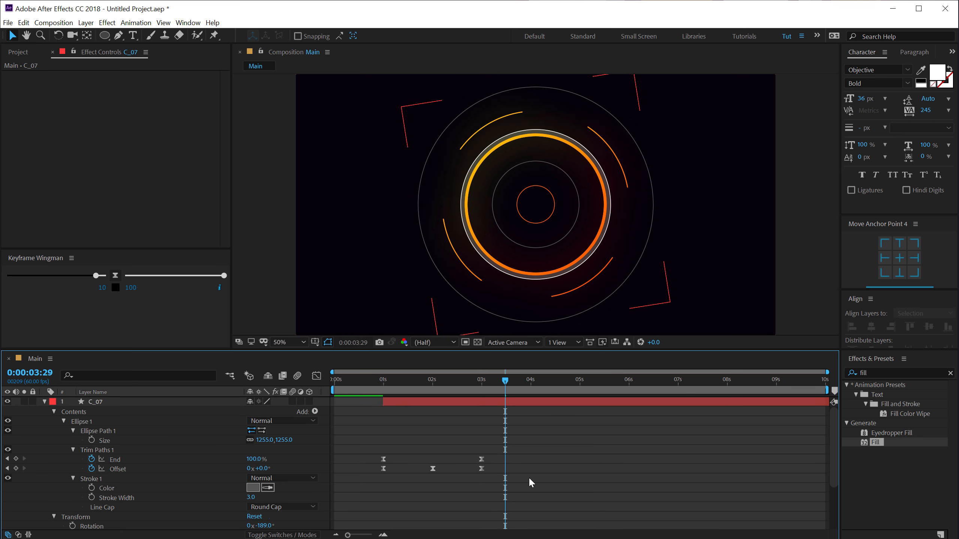
pyautogui.click(506, 396)
pyautogui.press(',')
pyautogui.press(',')
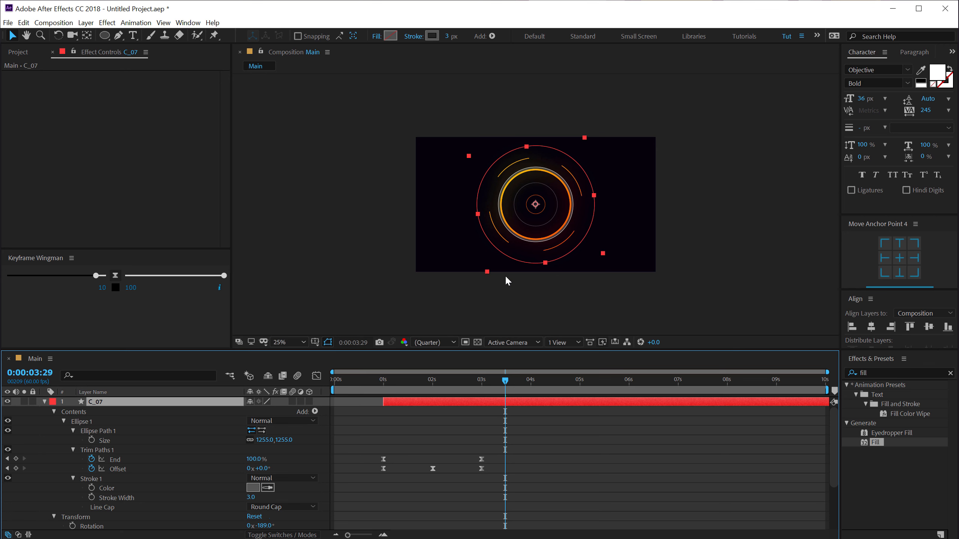
pyautogui.press('.')
pyautogui.press('.')
# Duplicate C_07, reveal the copy's modified properties and enlarge its ellipse to 1854 by 1854
pyautogui.hotkey('ctrl', 'd')
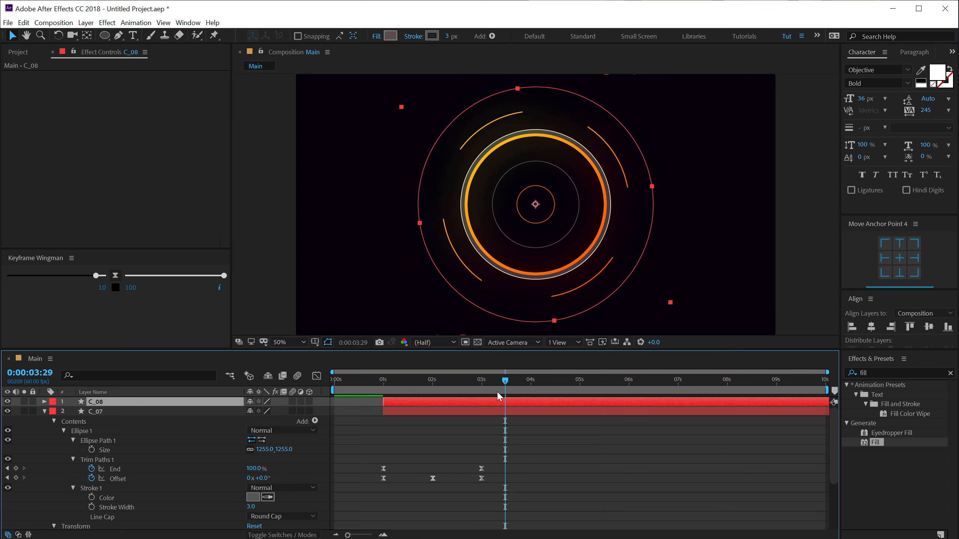
pyautogui.press('u')
pyautogui.press('u')
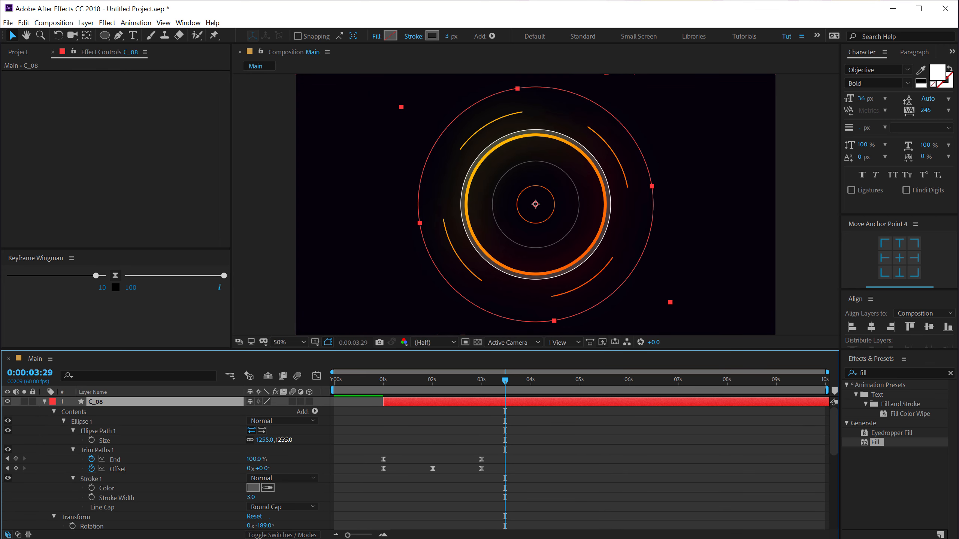
pyautogui.moveTo(284, 439); pyautogui.dragTo(594, 413)
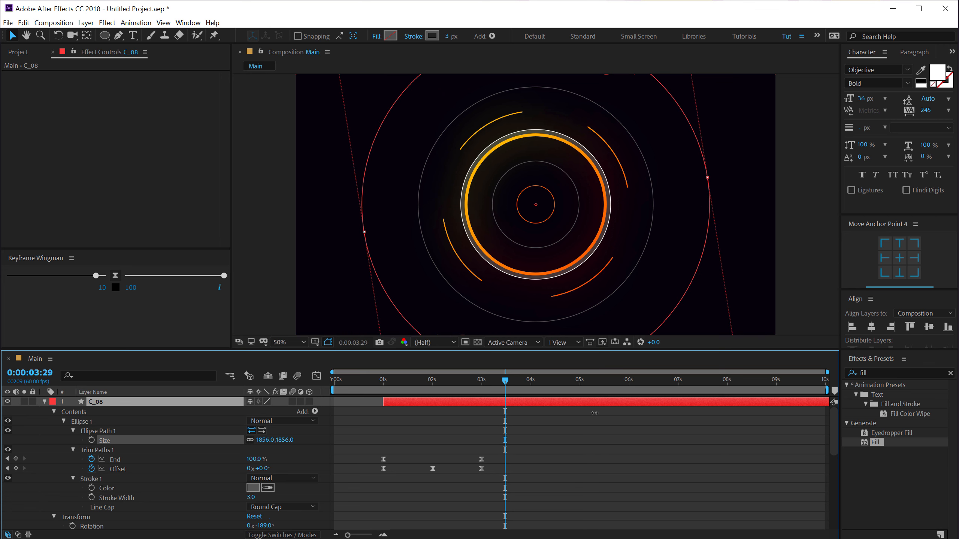
pyautogui.press('Return')
pyautogui.press('Return')
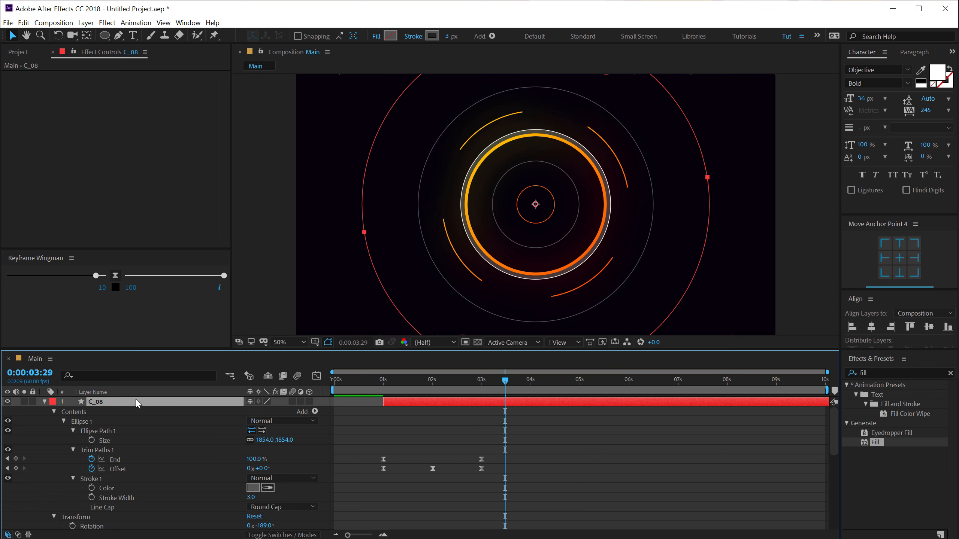
# Duplicate C_08 and enlarge the copy's ellipse until it spans nearly the full width of the composition
pyautogui.hotkey('ctrl', 'd')
pyautogui.moveTo(292, 443); pyautogui.dragTo(616, 414)
pyautogui.click(252, 304)
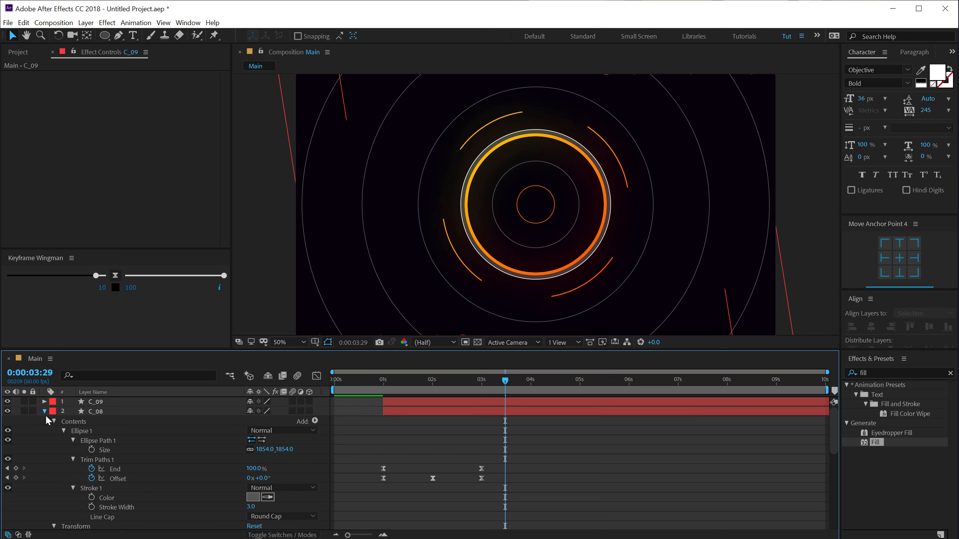
# Collapse the C_08 and C_07 layers and set C_07's opacity to 50%
pyautogui.click(45, 413)
pyautogui.click(45, 420)
pyautogui.click(94, 421)
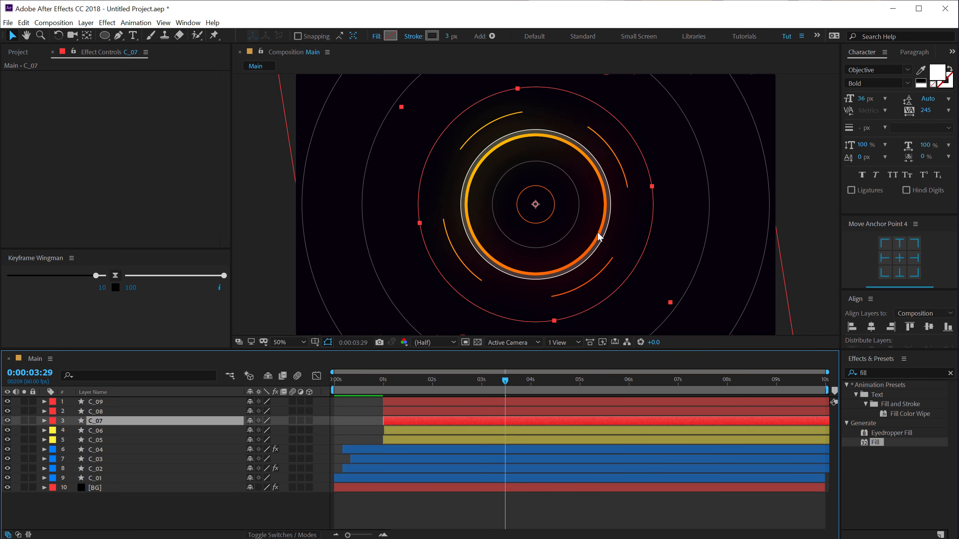
pyautogui.press('t')
pyautogui.click(252, 430)
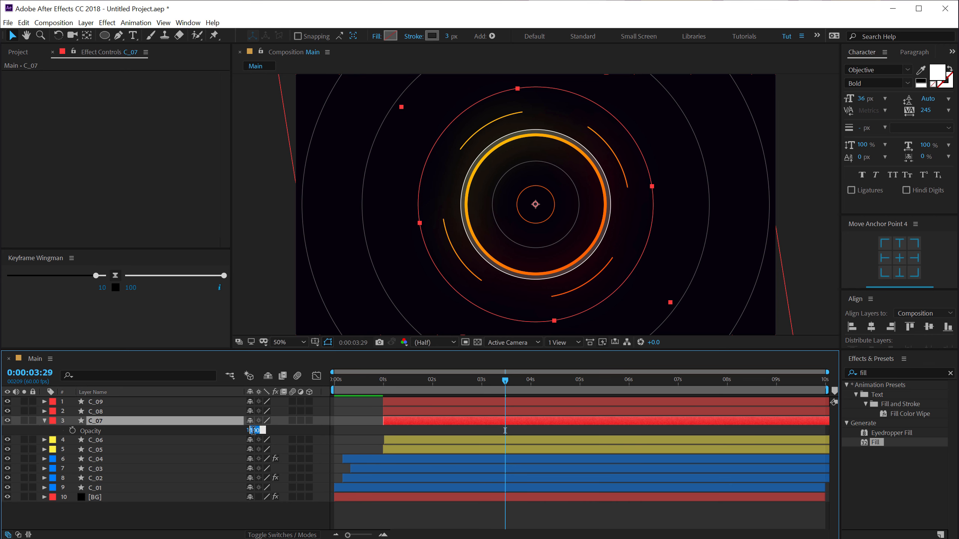
pyautogui.write('50')
pyautogui.press('Return')
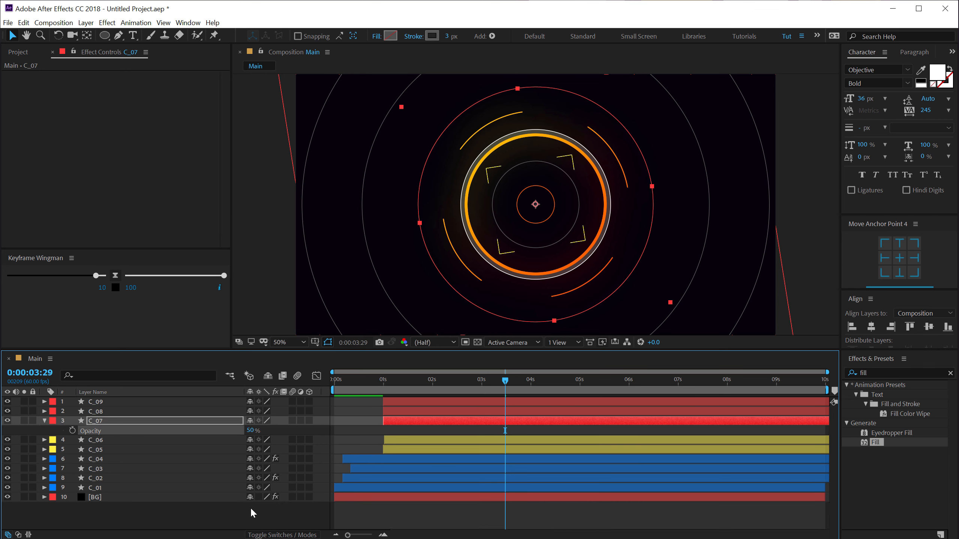
pyautogui.click(247, 510)
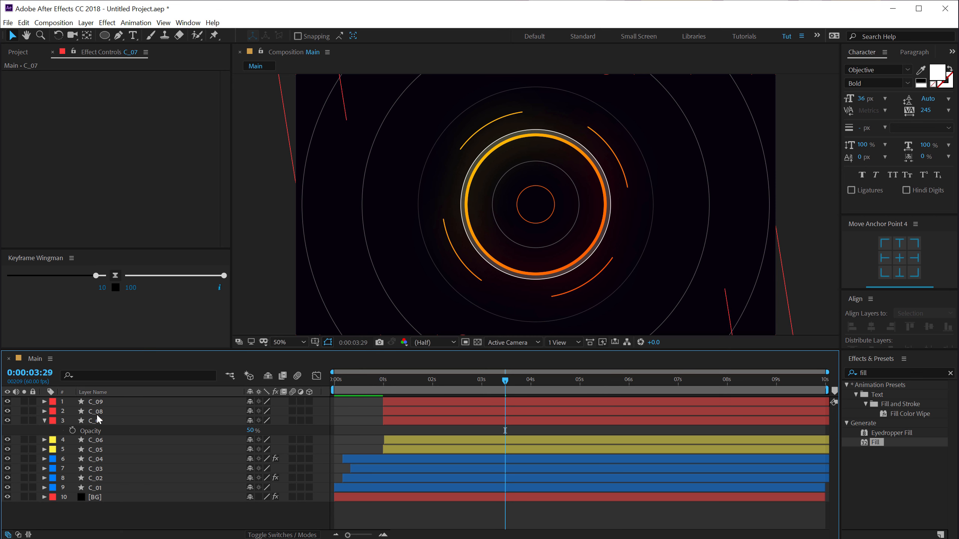
# Set the opacity of C_08 to 25% and of C_09 to 10%
pyautogui.click(96, 414)
pyautogui.press('t')
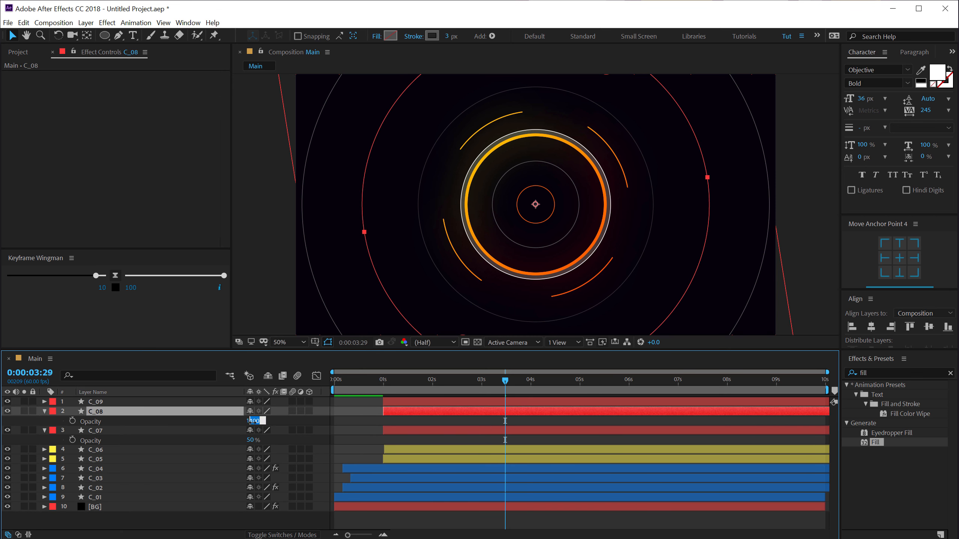
pyautogui.press('Return')
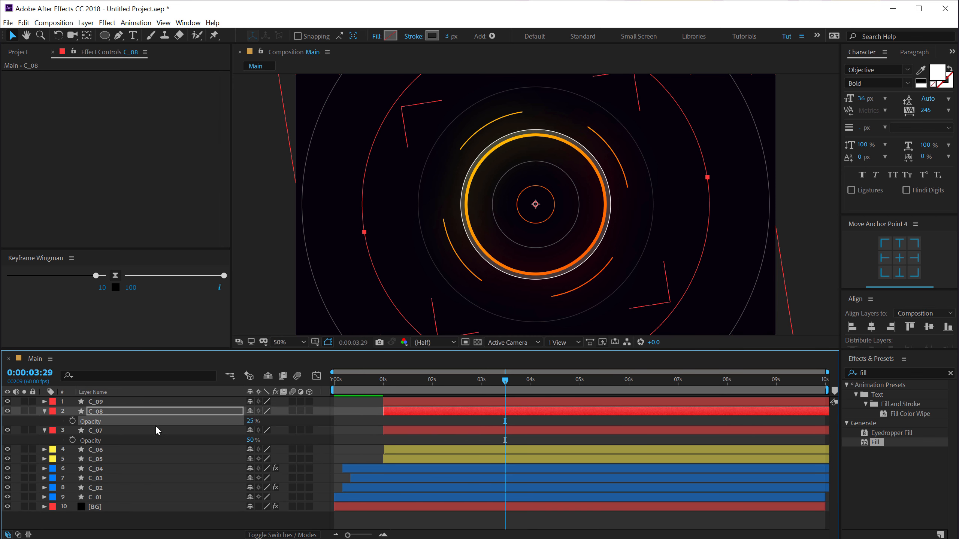
pyautogui.click(101, 406)
pyautogui.press('t')
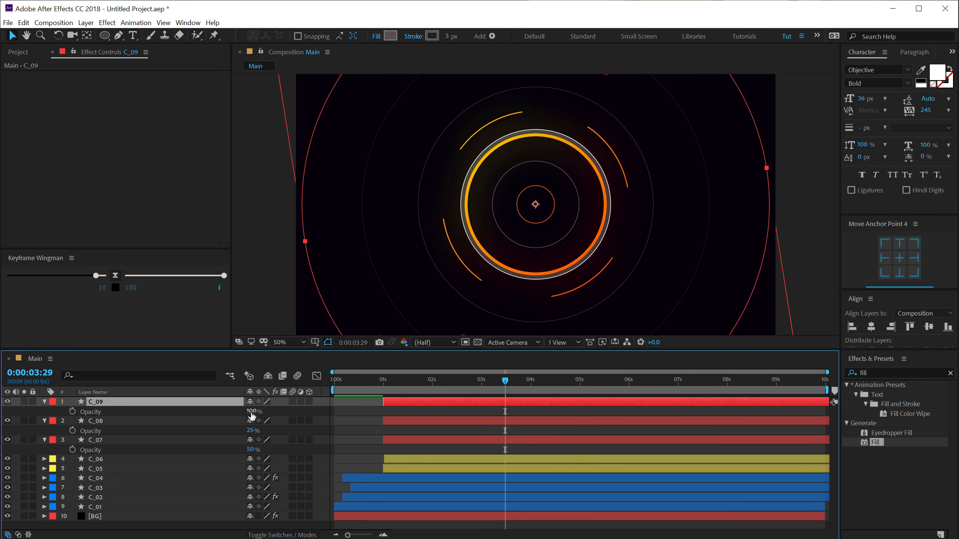
pyautogui.write('10')
pyautogui.press('Return')
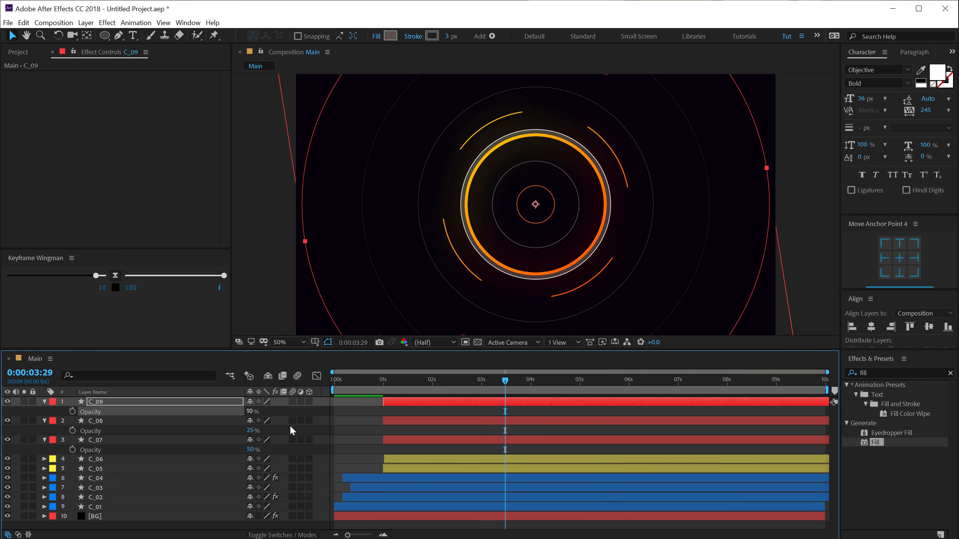
# Set the opacity of layer C_09 to 20% and of layer C_08 to 30%
pyautogui.click(361, 418)
pyautogui.scroll(-1, 485, 188)
pyautogui.scroll(1, 485, 187)
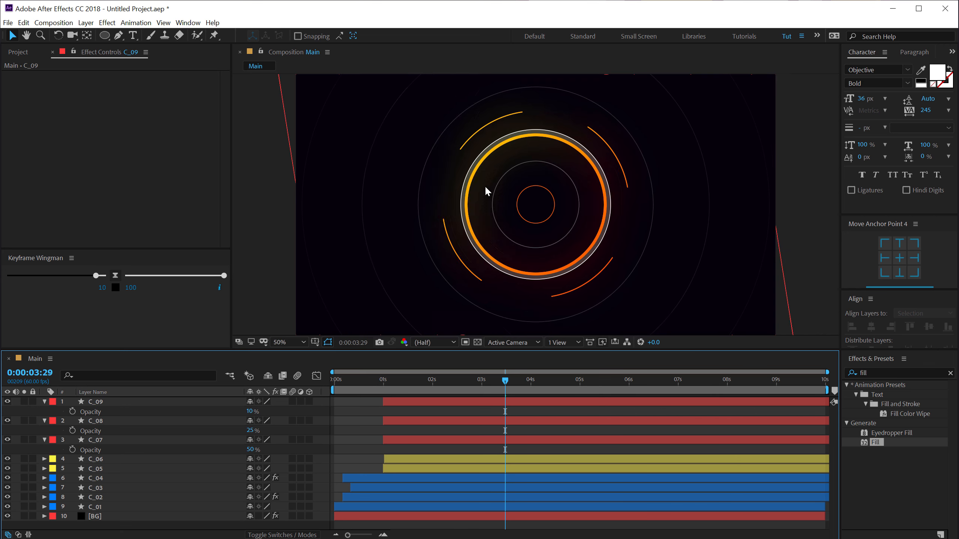
pyautogui.click(249, 411)
pyautogui.write('20')
pyautogui.press('Return')
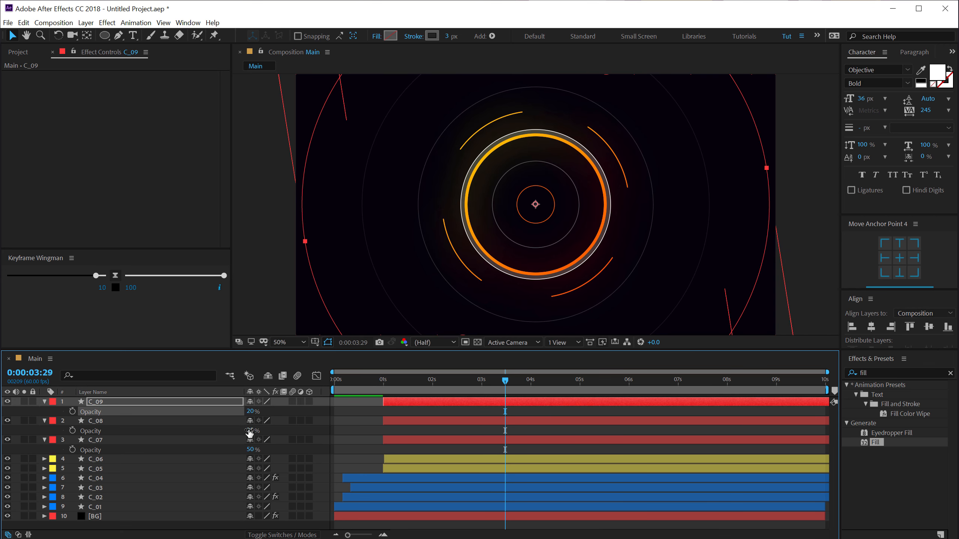
pyautogui.click(249, 430)
pyautogui.write('30')
pyautogui.press('Return')
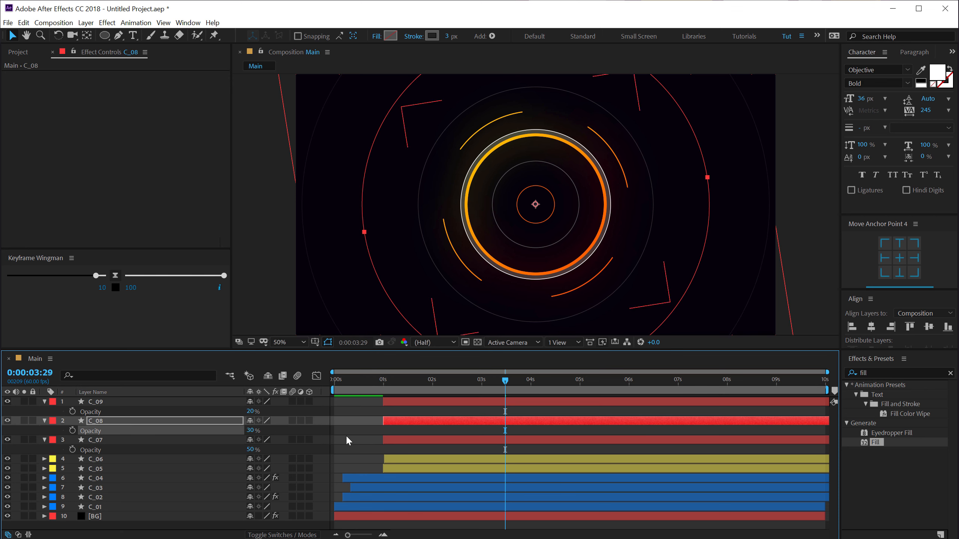
# Set the opacity of layer C_07 to 60%
pyautogui.click(348, 440)
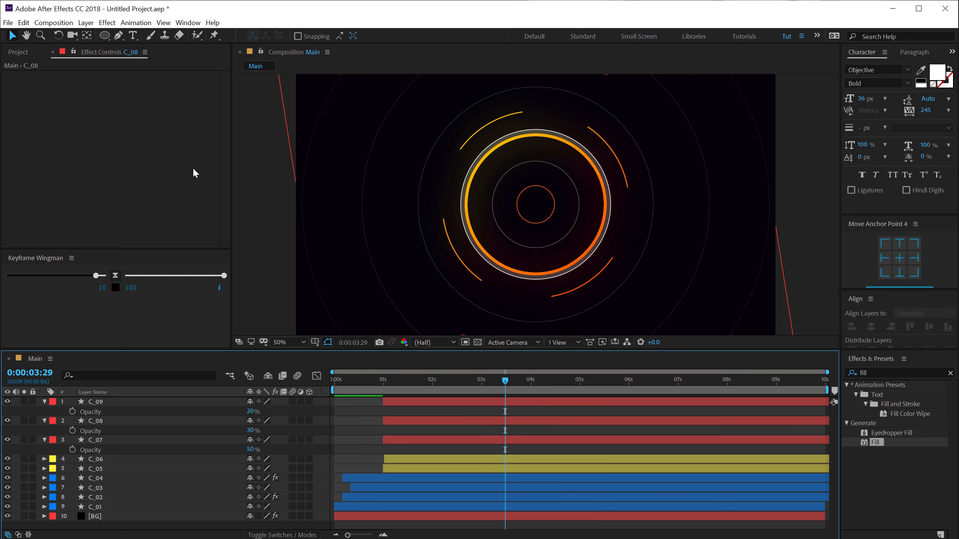
pyautogui.click(250, 449)
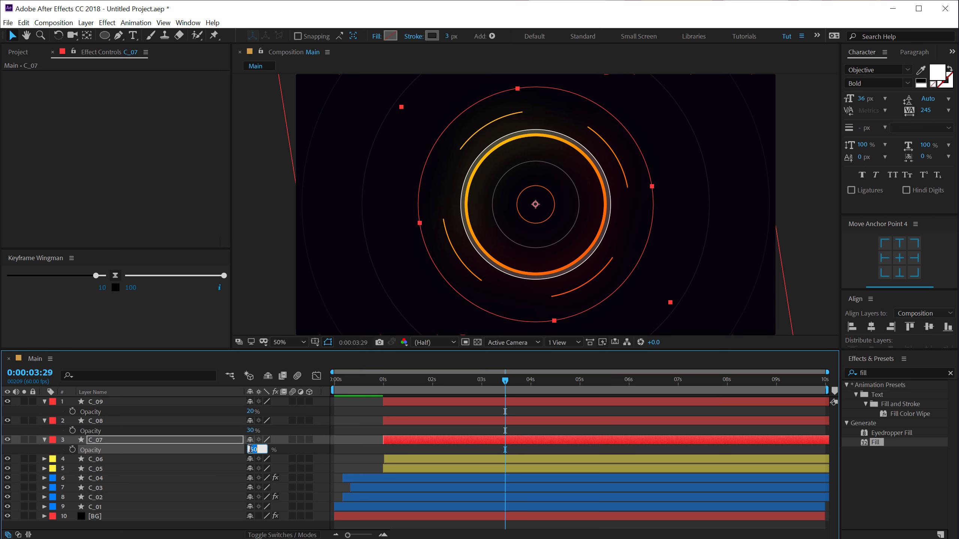
pyautogui.press('Return')
pyautogui.click(347, 422)
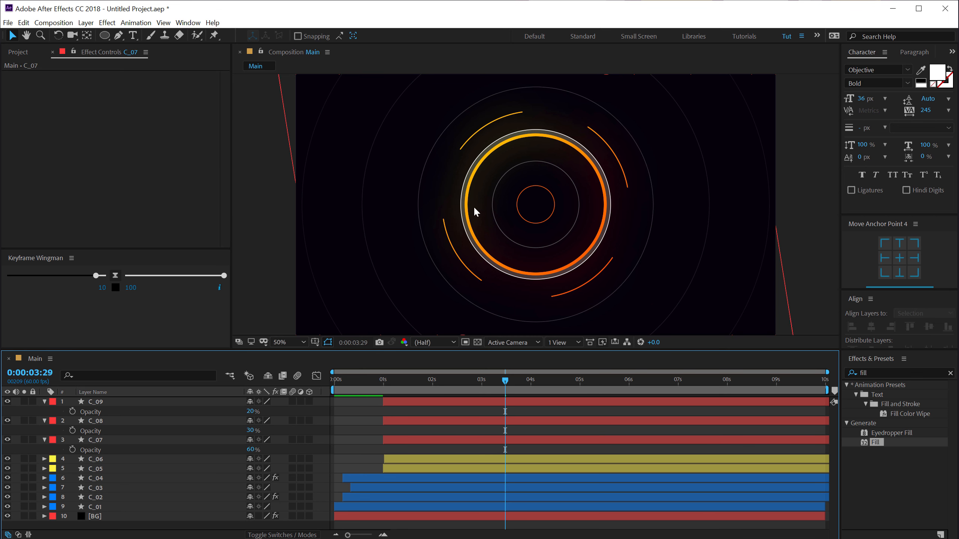
# Stagger the large rings by starting layer C_08 at 0:00:01:10 and layer C_09 at 0:00:01:20
pyautogui.moveTo(368, 377); pyautogui.dragTo(435, 380)
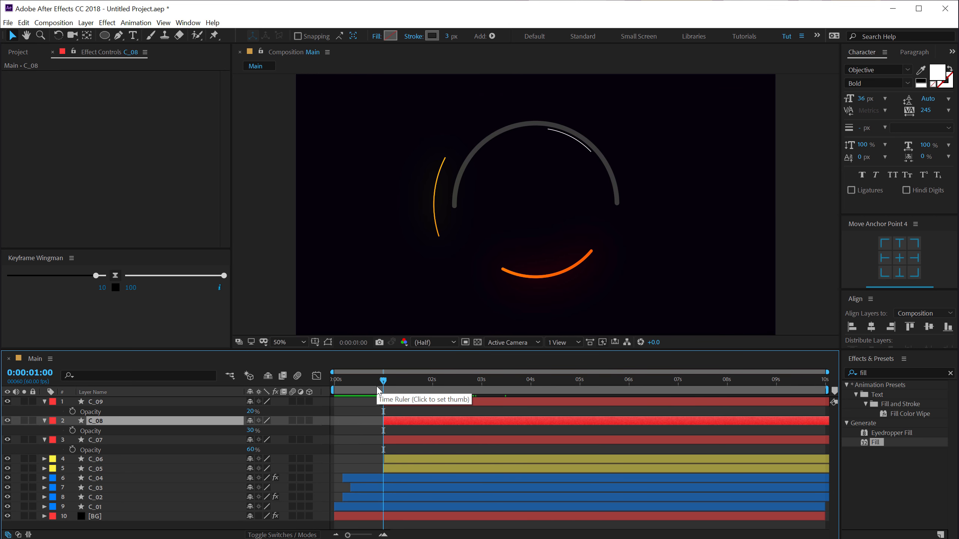
pyautogui.hotkey('shift', 'pagedown')
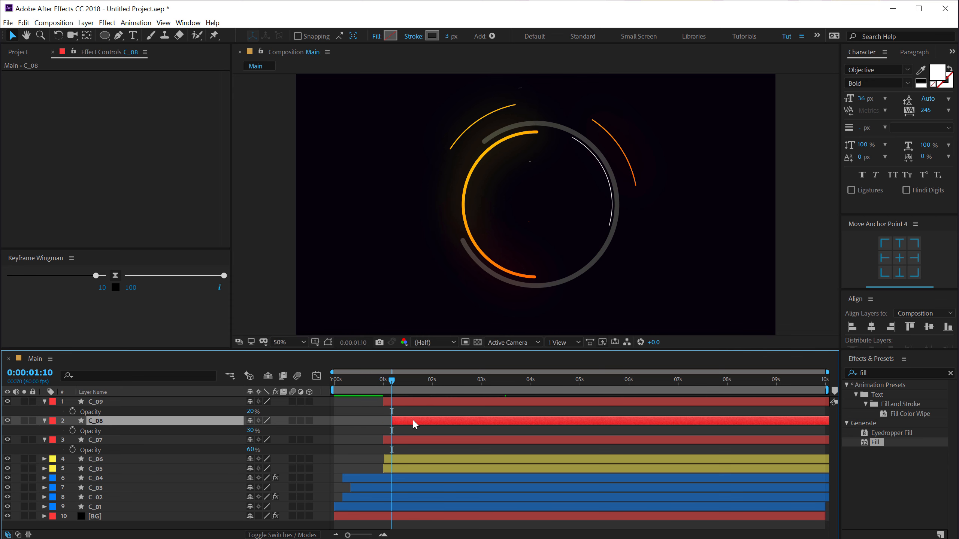
pyautogui.hotkey('shift', 'pagedown')
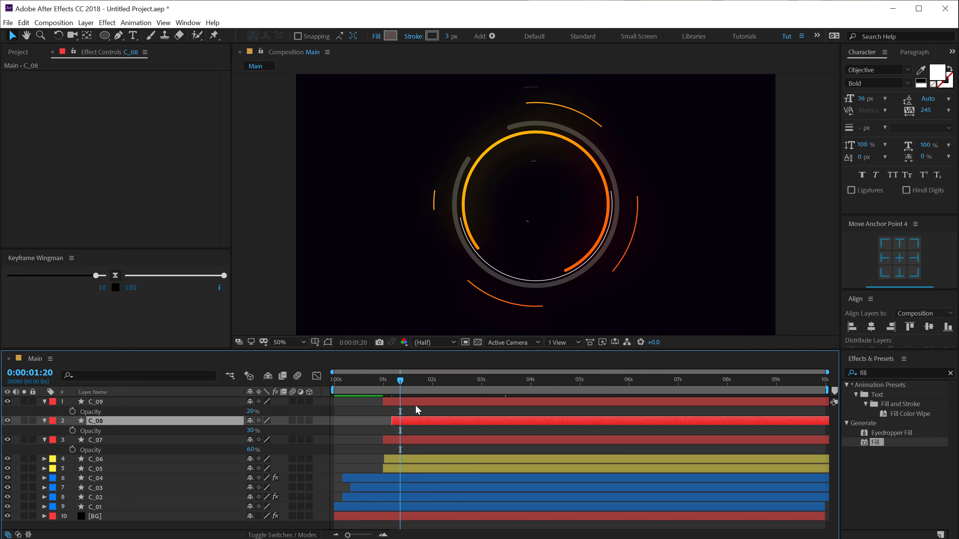
pyautogui.click(413, 401)
pyautogui.press('[')
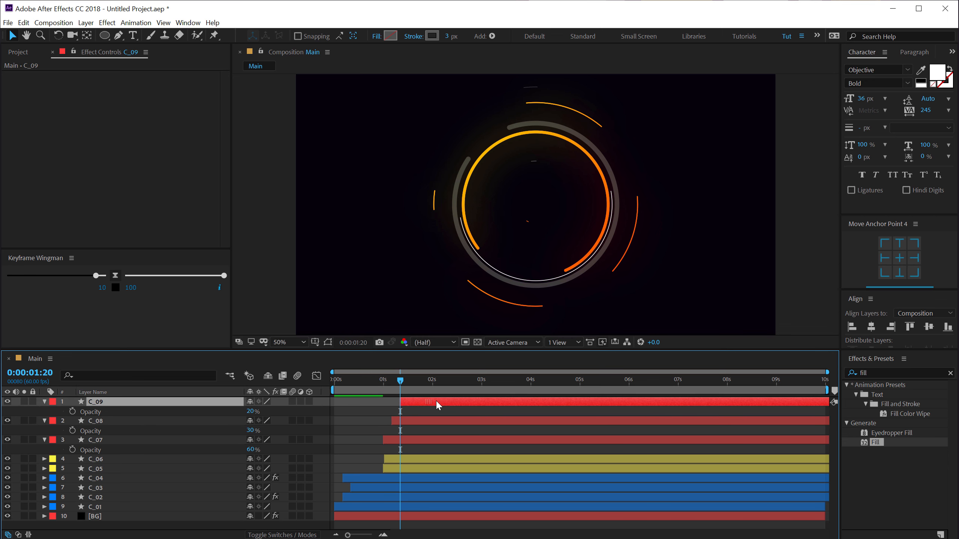
# Show the rotation of layers C_07 to C_09, and rotate C_09 to -95° and C_08 to +59°
pyautogui.moveTo(377, 379); pyautogui.dragTo(447, 395)
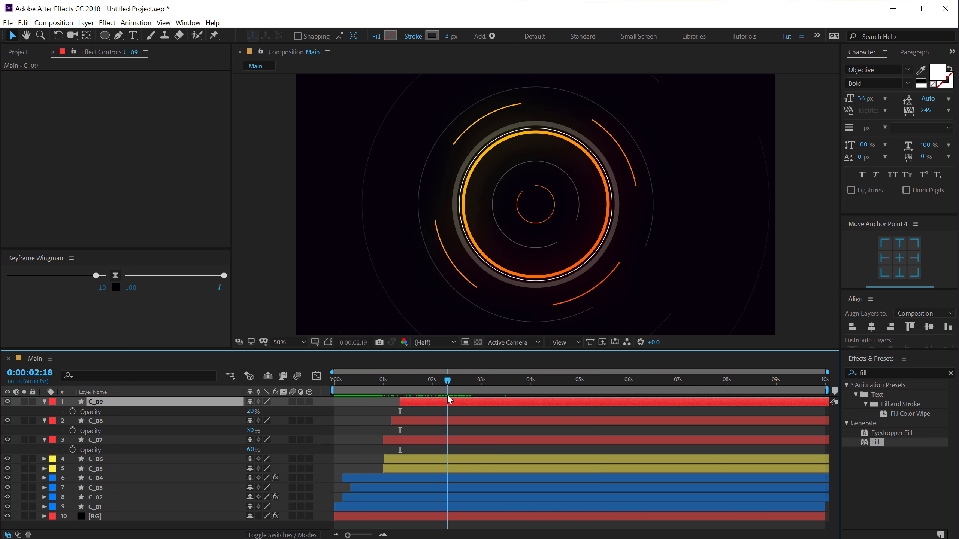
pyautogui.keyDown('shift'); pyautogui.click(411, 441); pyautogui.keyUp('shift')
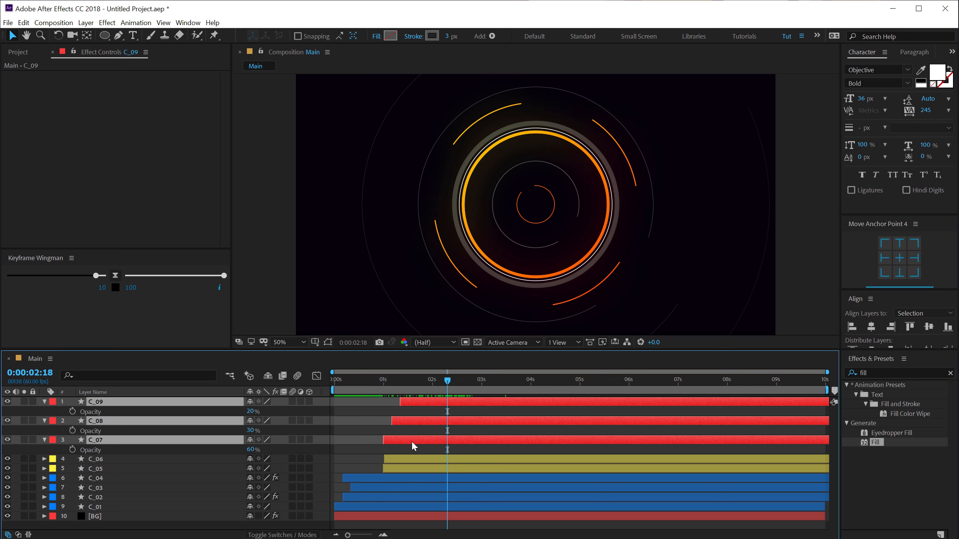
pyautogui.press('r')
pyautogui.click(290, 414)
pyautogui.moveTo(263, 411); pyautogui.dragTo(326, 430)
pyautogui.moveTo(421, 391)
pyautogui.mouseDown()
pyautogui.moveTo(422, 401)
pyautogui.moveTo(432, 401)
pyautogui.mouseUp()
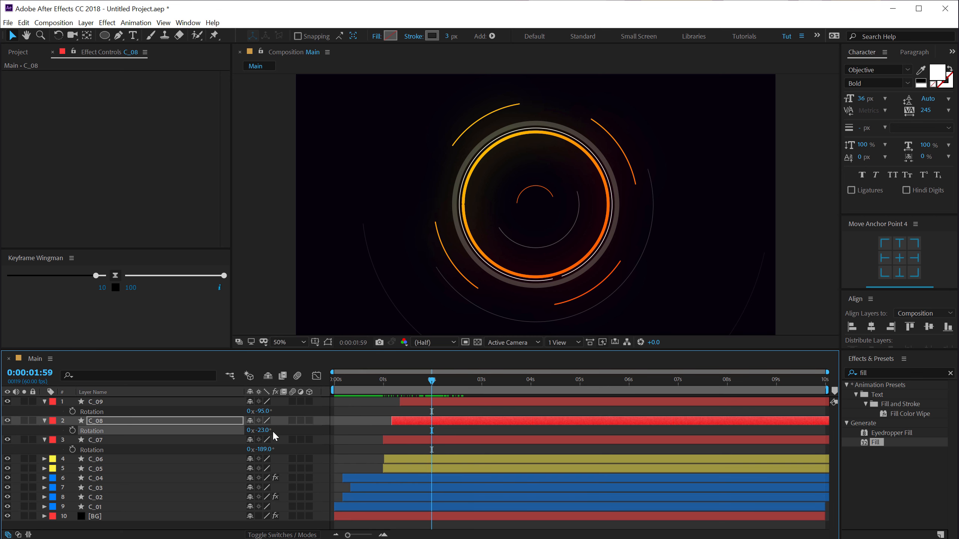
pyautogui.moveTo(270, 431); pyautogui.dragTo(272, 431)
pyautogui.moveTo(421, 377); pyautogui.dragTo(483, 414)
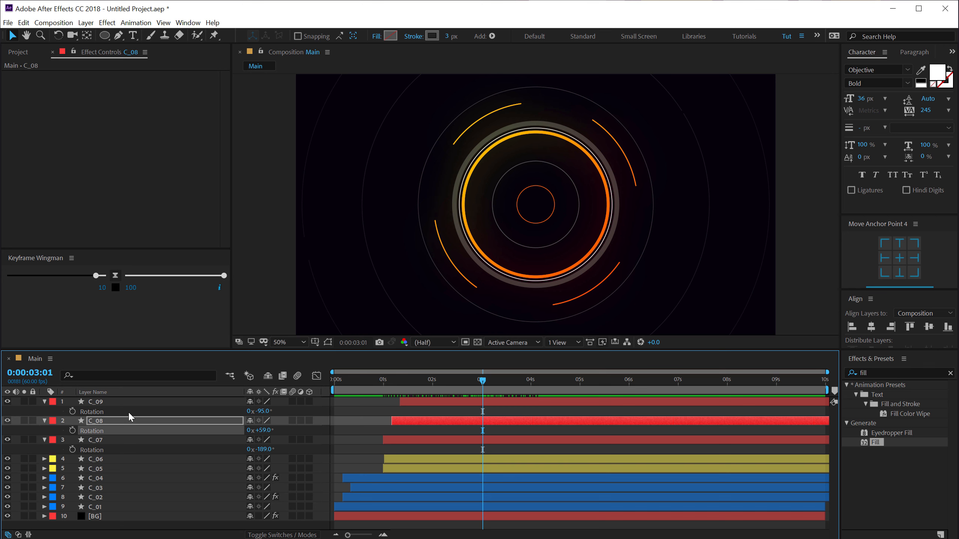
# Go to 0:00:03:00, filter layers C_07 to C_09 to their Size properties, and enlarge the timeline to show them all
pyautogui.press('pageup')
pyautogui.keyDown('shift'); pyautogui.click(102, 439); pyautogui.keyUp('shift')
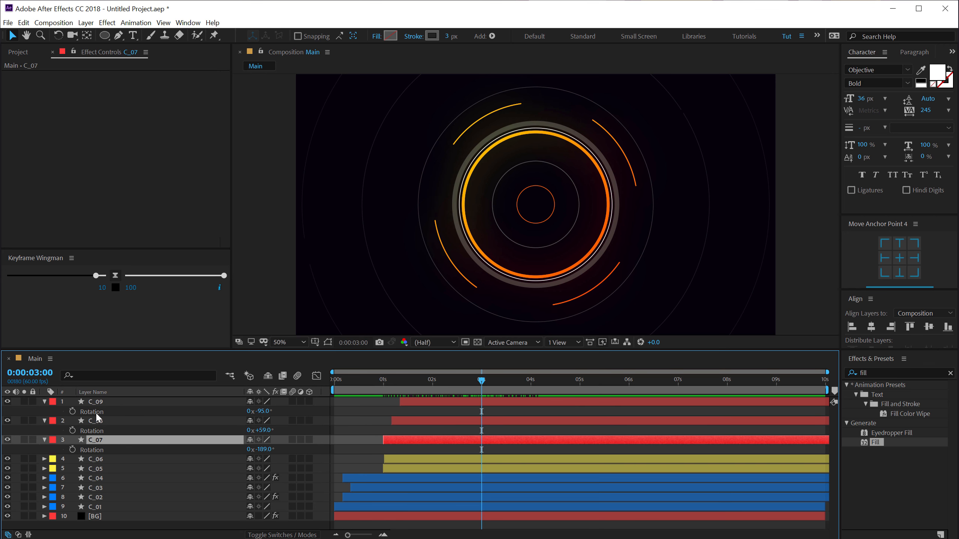
pyautogui.keyDown('shift'); pyautogui.click(92, 403); pyautogui.keyUp('shift')
pyautogui.click(96, 376)
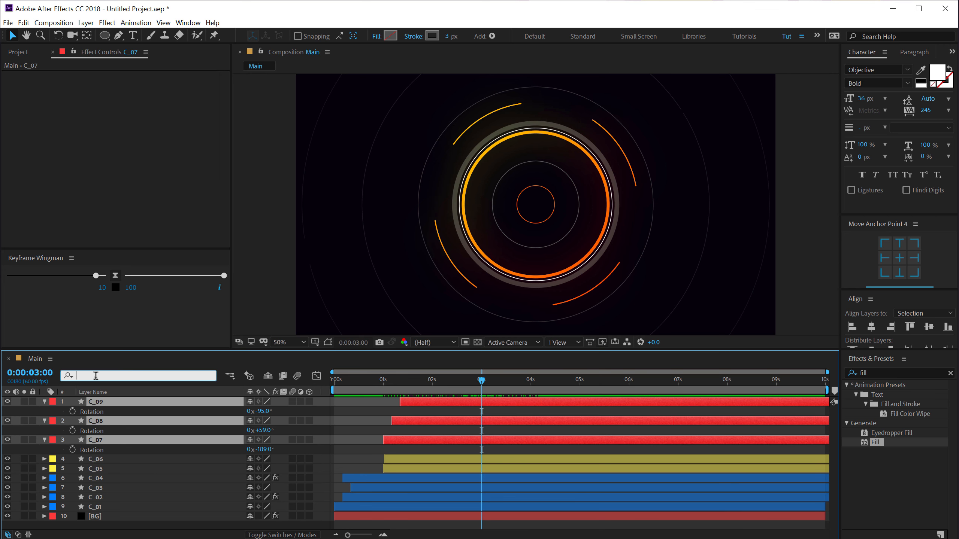
pyautogui.write('size')
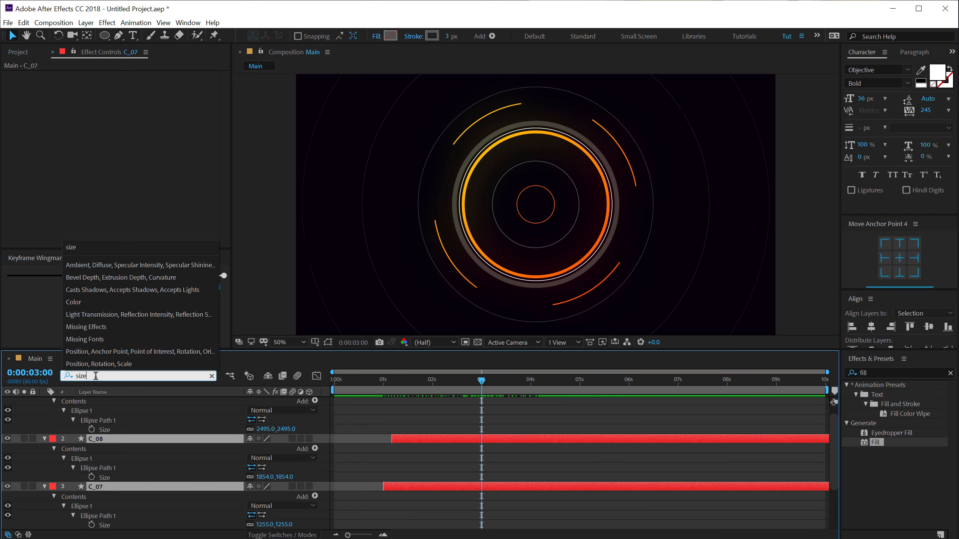
pyautogui.click(362, 410)
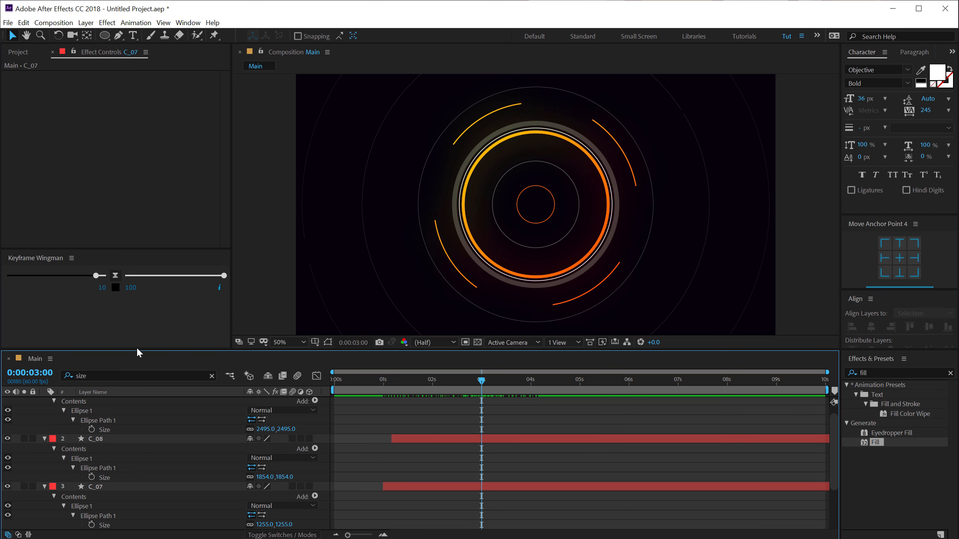
pyautogui.moveTo(130, 348); pyautogui.dragTo(136, 250)
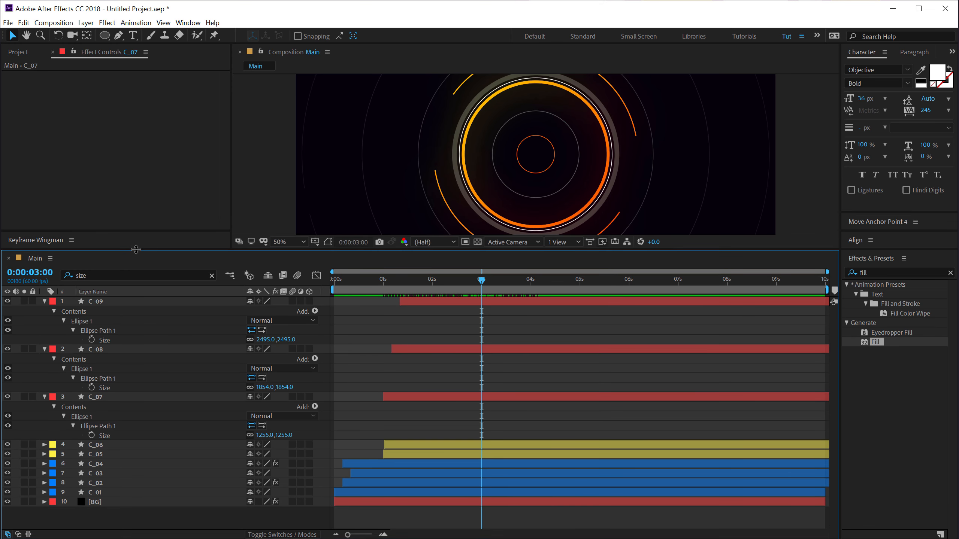
# Start Size keyframes for the ellipses of layers C_09, C_08 and C_07 at 0:00:03:00
pyautogui.click(91, 340)
pyautogui.click(91, 387)
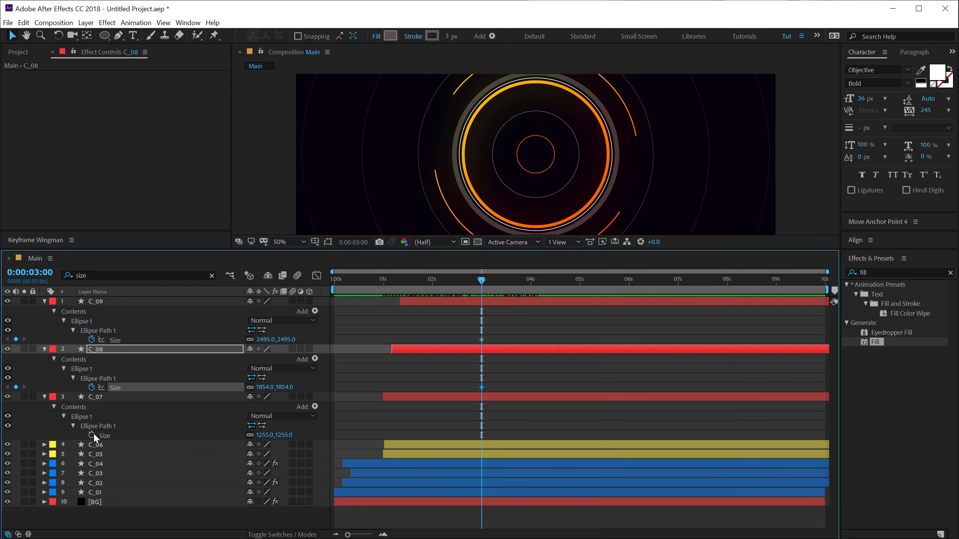
pyautogui.click(91, 435)
# At 0:00:04:00, enlarge the ellipse of layer C_09 beyond the frame with a Size of 2975
pyautogui.click(525, 295)
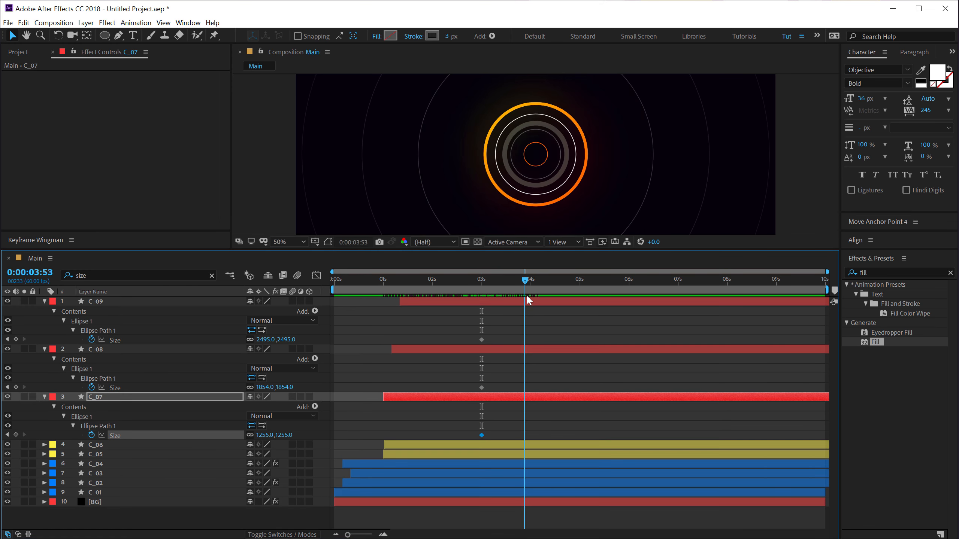
pyautogui.moveTo(527, 297); pyautogui.dragTo(532, 297)
pyautogui.click(501, 314)
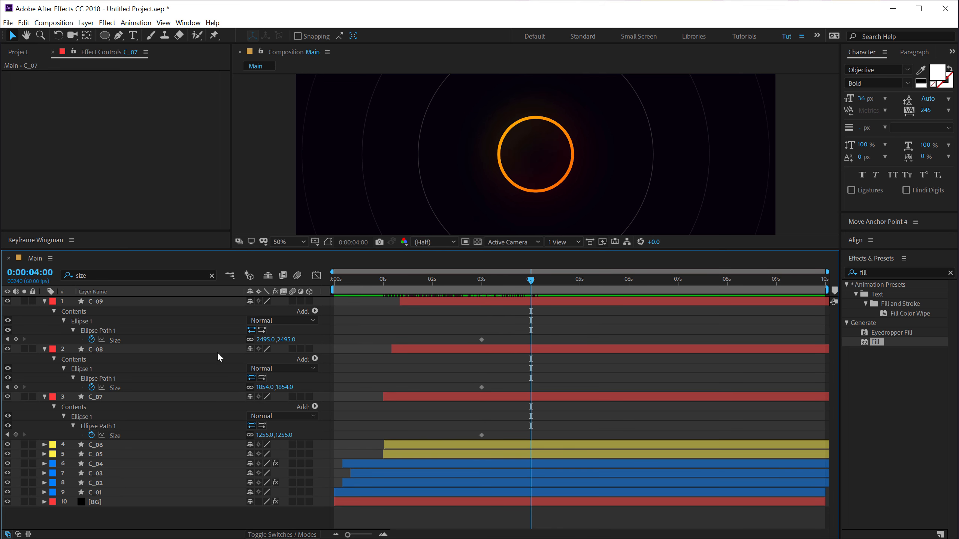
pyautogui.click(111, 340)
pyautogui.keyDown('shift'); pyautogui.click(117, 388); pyautogui.keyUp('shift')
pyautogui.keyDown('shift'); pyautogui.click(120, 436); pyautogui.keyUp('shift')
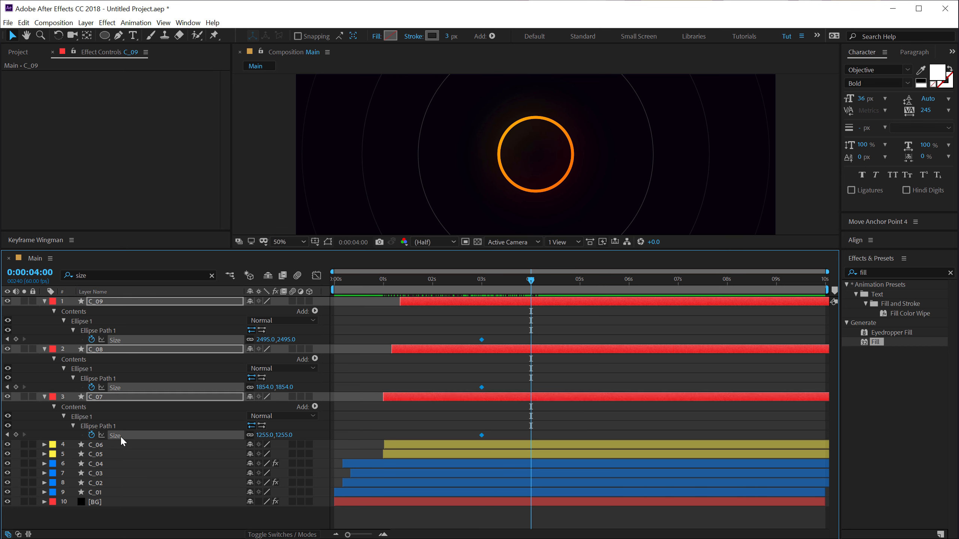
pyautogui.click(113, 340)
pyautogui.moveTo(266, 339); pyautogui.dragTo(320, 342)
pyautogui.moveTo(404, 334); pyautogui.dragTo(444, 335)
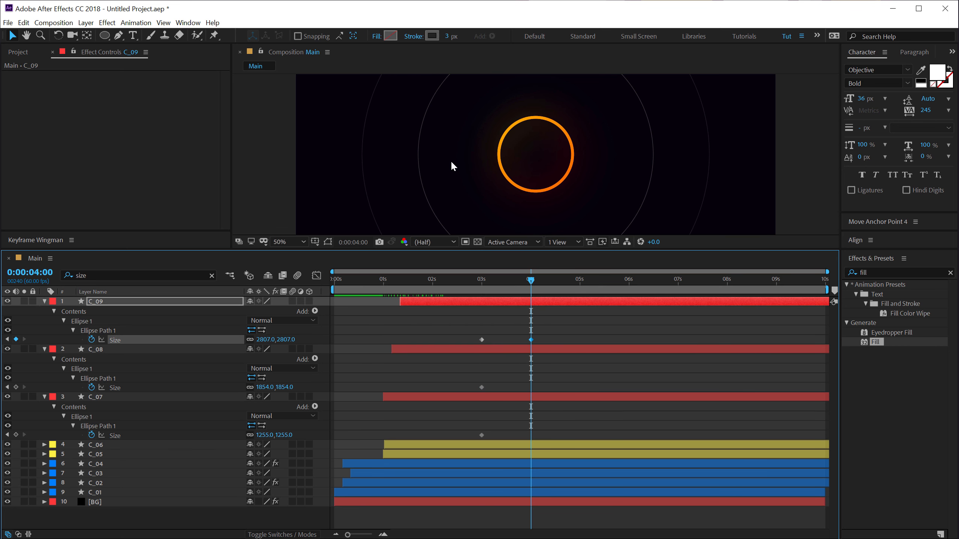
pyautogui.scroll(-2, 449, 165)
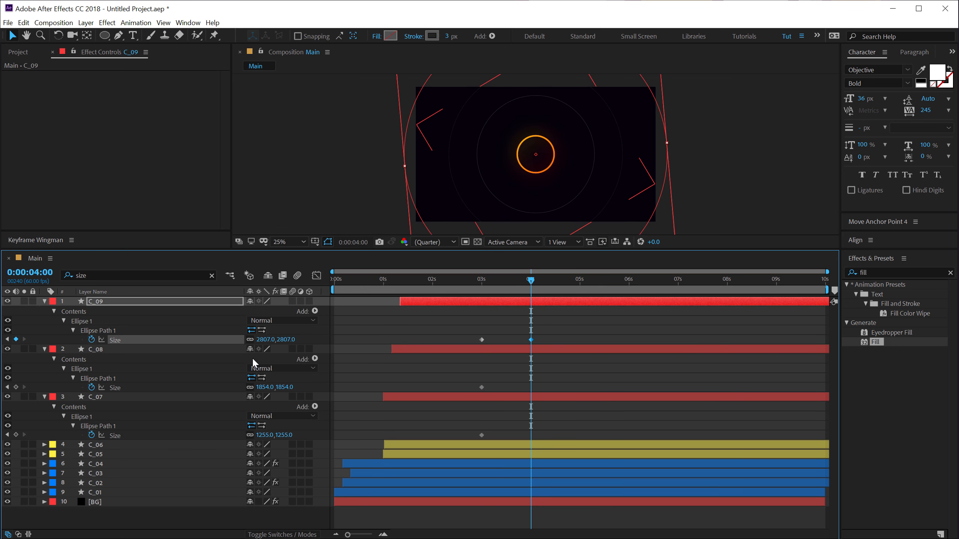
pyautogui.moveTo(278, 339); pyautogui.dragTo(356, 337)
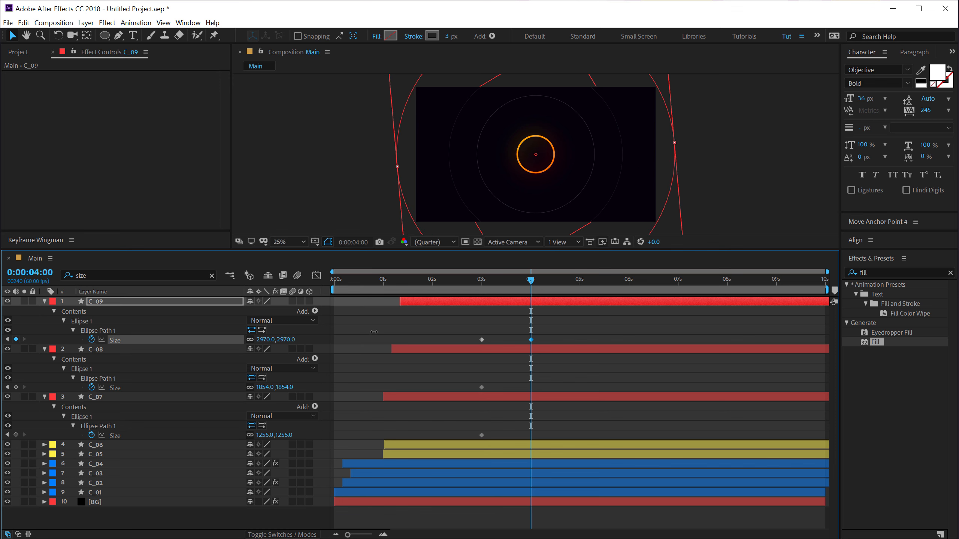
# Set the ellipse Size at 0:00:04:00 to 2997 for layer C_08 and 2968 for layer C_07
pyautogui.moveTo(286, 391); pyautogui.dragTo(854, 314)
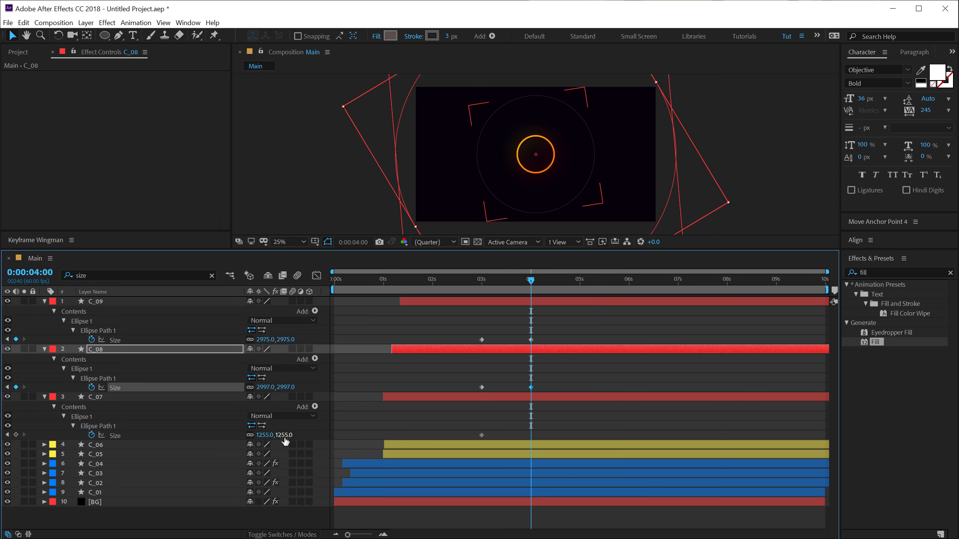
pyautogui.moveTo(284, 436); pyautogui.dragTo(665, 361)
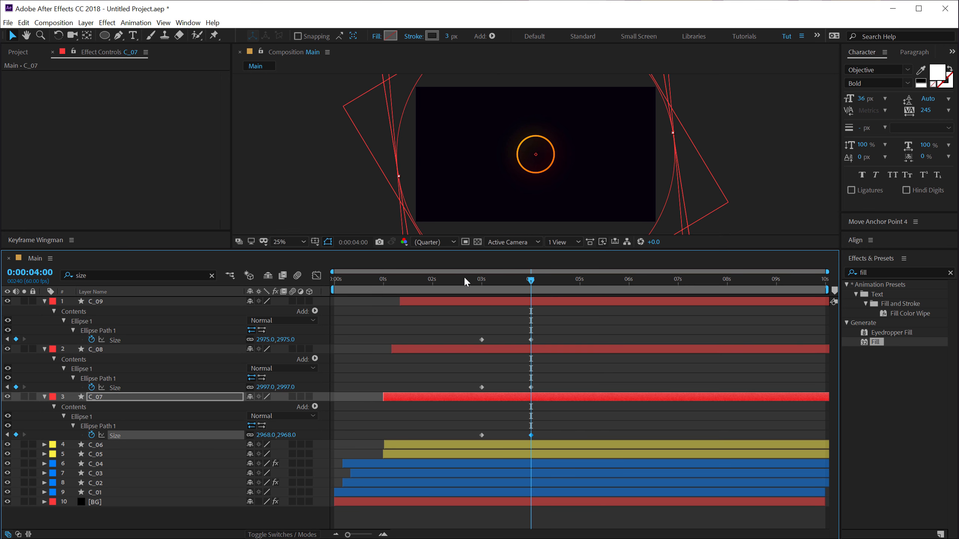
# Delay the second Size keyframes of layers C_07 to C_09 by about 20 frames
pyautogui.moveTo(465, 281)
pyautogui.mouseDown()
pyautogui.moveTo(537, 282)
pyautogui.moveTo(462, 284)
pyautogui.moveTo(501, 294)
pyautogui.moveTo(476, 296)
pyautogui.mouseUp()
pyautogui.moveTo(508, 324); pyautogui.dragTo(555, 445)
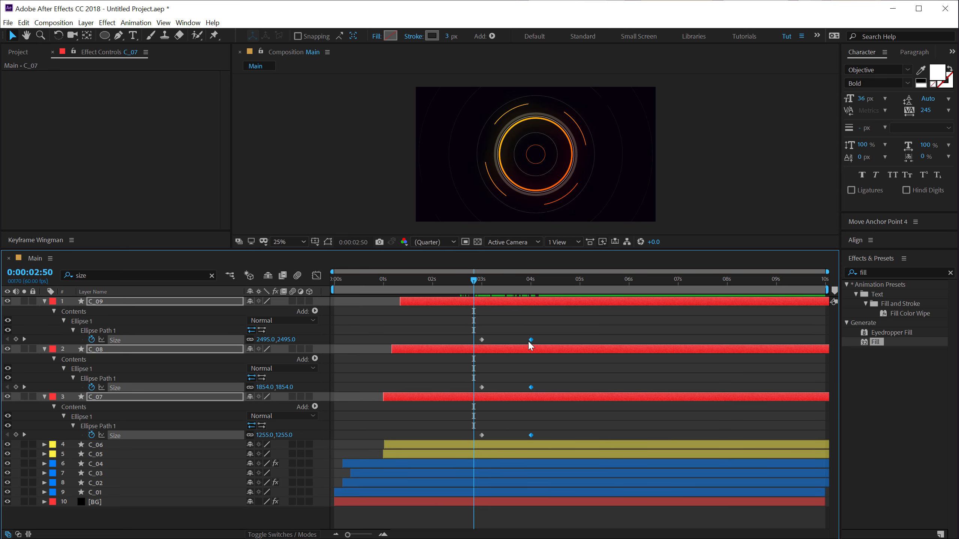
pyautogui.moveTo(529, 342); pyautogui.dragTo(547, 340)
# Apply Easy Ease to all Size keyframes of layers C_07 to C_09, and adjust their easing with Keyframe Wingman at 10 and 100
pyautogui.moveTo(456, 326); pyautogui.dragTo(577, 459)
pyautogui.rightClick(546, 435)
pyautogui.moveTo(623, 427)
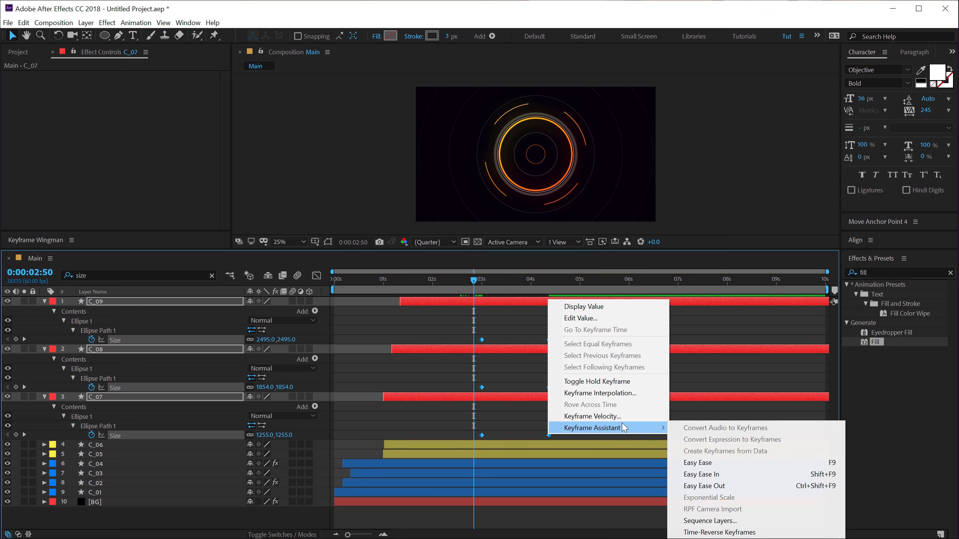
pyautogui.click(698, 463)
pyautogui.moveTo(78, 230); pyautogui.dragTo(78, 171)
pyautogui.click(116, 196)
pyautogui.click(497, 325)
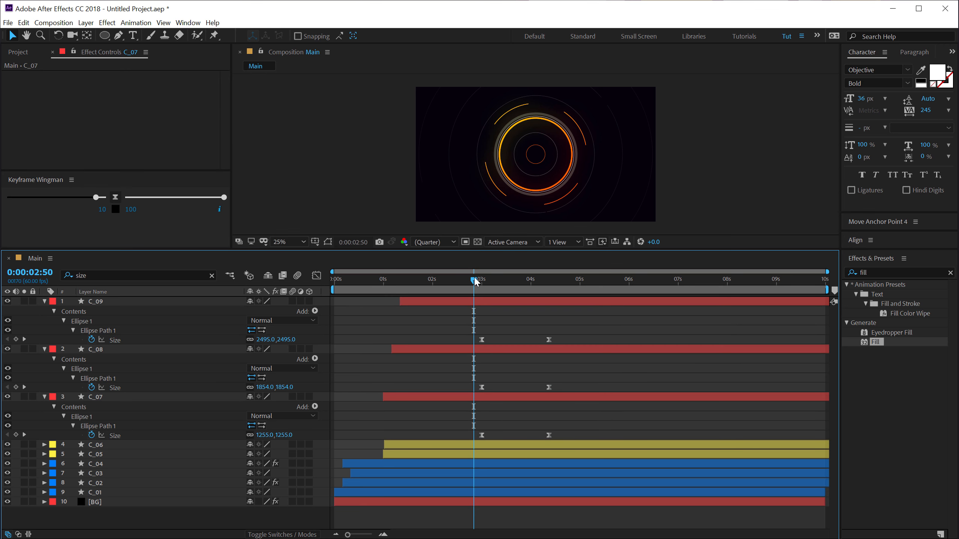
# Move the second Size keyframes of the three layers to about 0:00:04:00 and preview the outward expansion
pyautogui.click(476, 280)
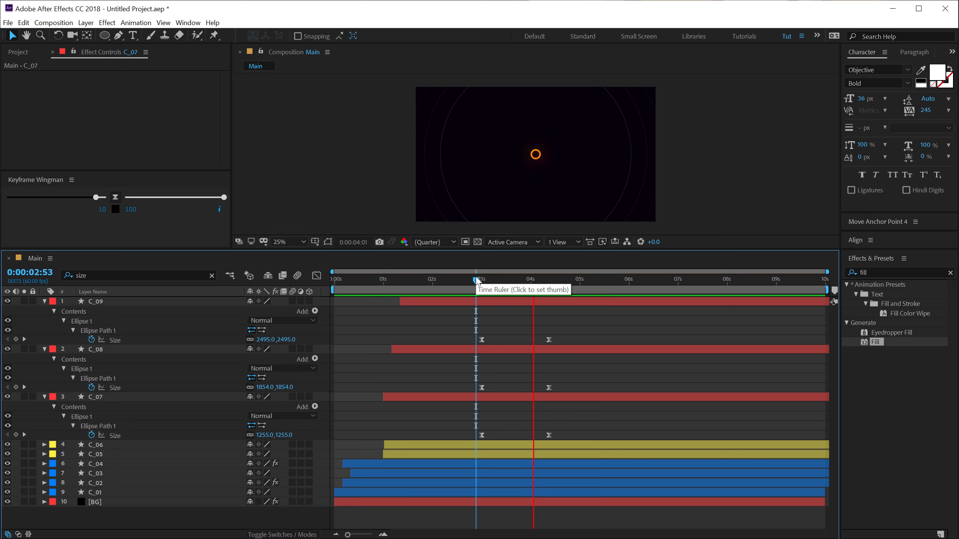
pyautogui.moveTo(541, 327); pyautogui.dragTo(562, 440)
pyautogui.moveTo(551, 340); pyautogui.dragTo(530, 340)
pyautogui.press('space')
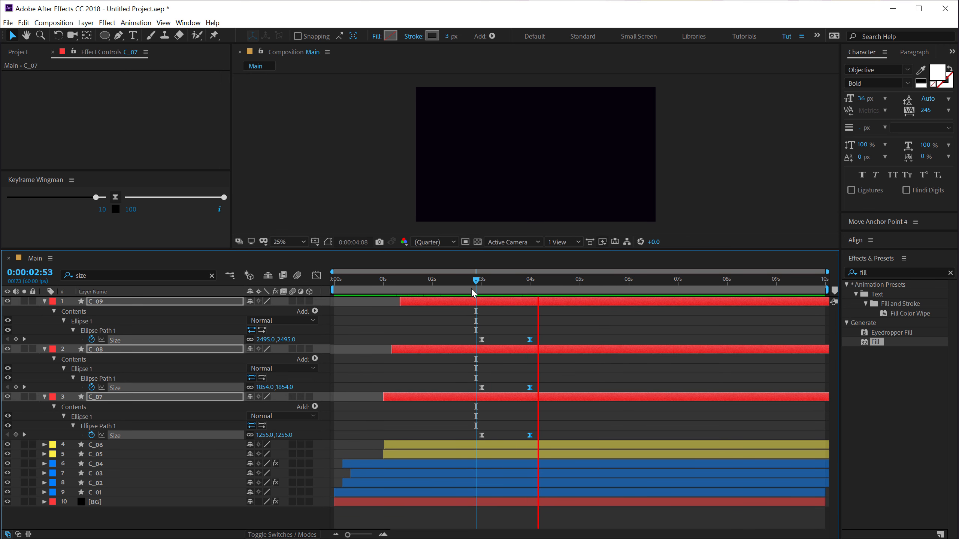
pyautogui.press('space')
pyautogui.press('space')
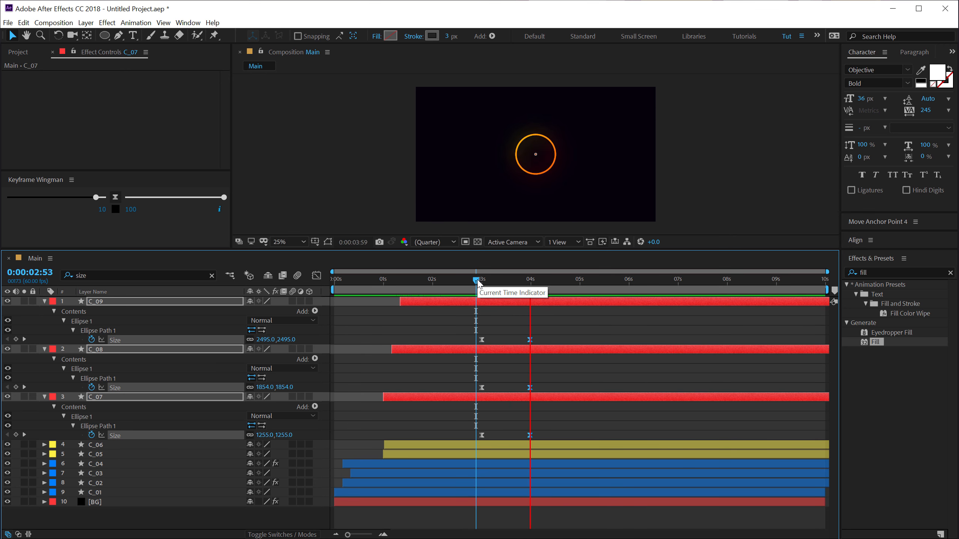
# Move the current time to about 0:00:03:05 and collapse the properties of all layers in the Main composition
pyautogui.moveTo(477, 281); pyautogui.dragTo(485, 301)
pyautogui.click(154, 321)
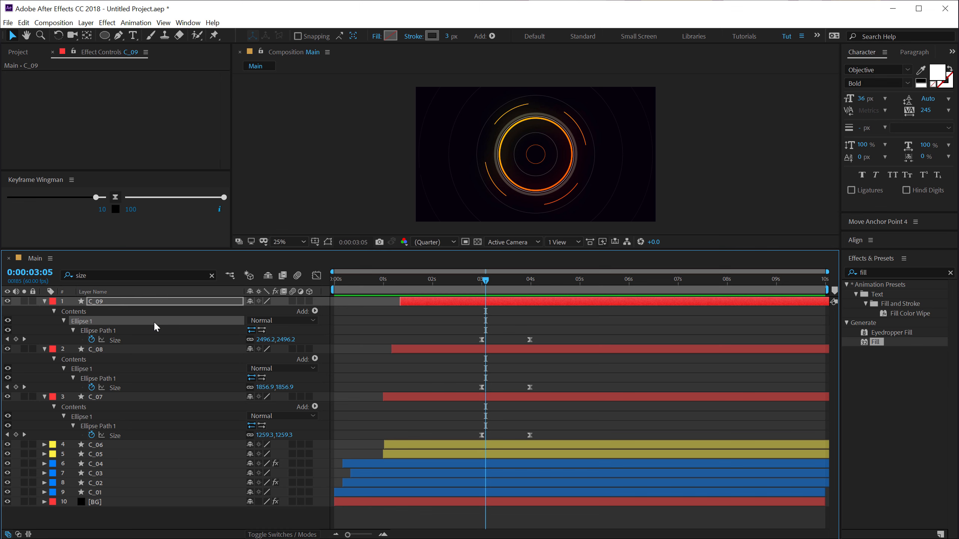
pyautogui.hotkey('ctrl', 'a')
pyautogui.press('u')
pyautogui.press('u')
pyautogui.click(117, 447)
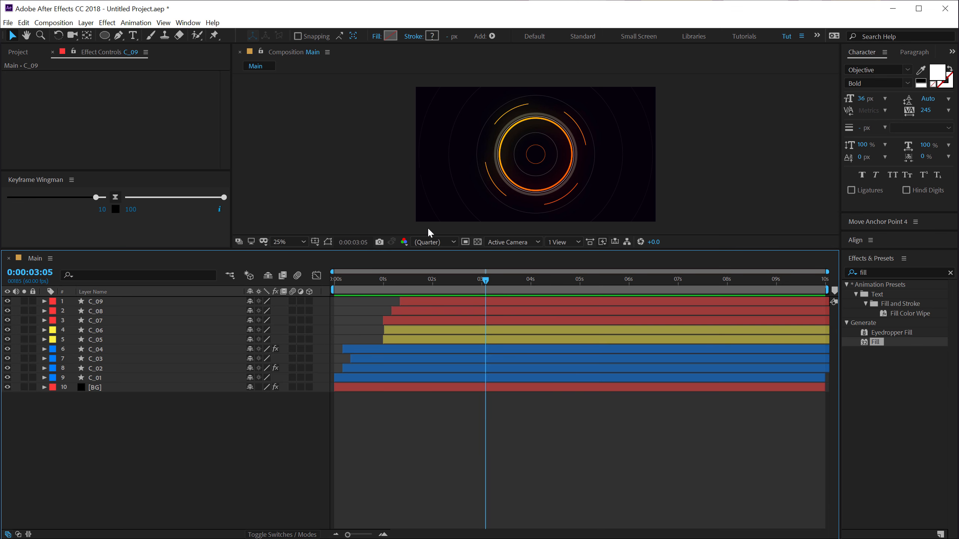
pyautogui.moveTo(204, 277); pyautogui.dragTo(209, 317)
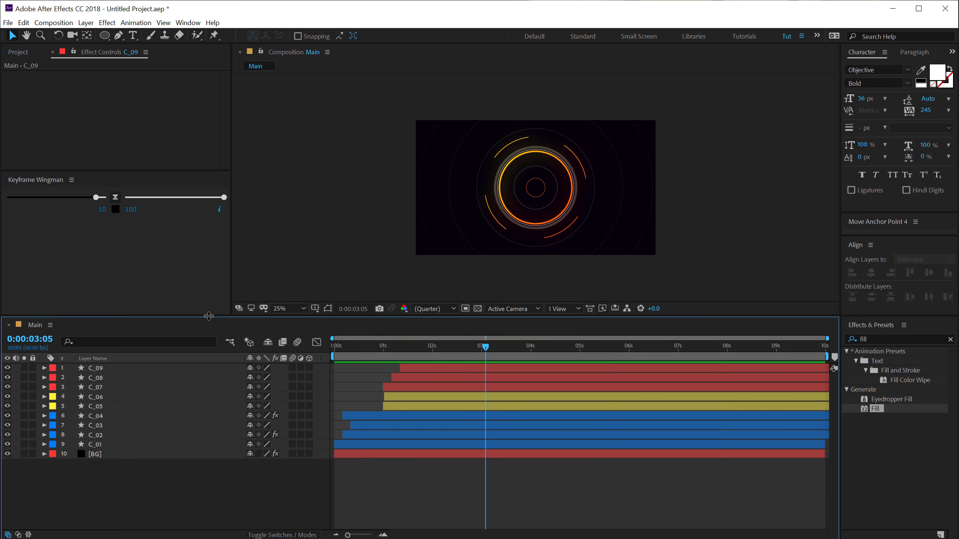
pyautogui.scroll(1, 433, 218)
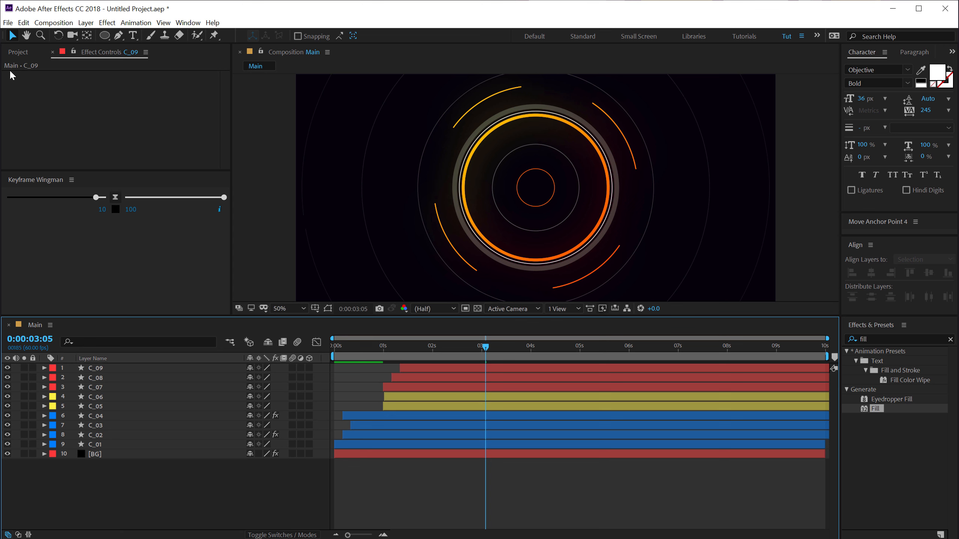
# Create a new composition named Dots, keeping the 2560 x 1440, 60 fps, ten-second settings
pyautogui.click(19, 52)
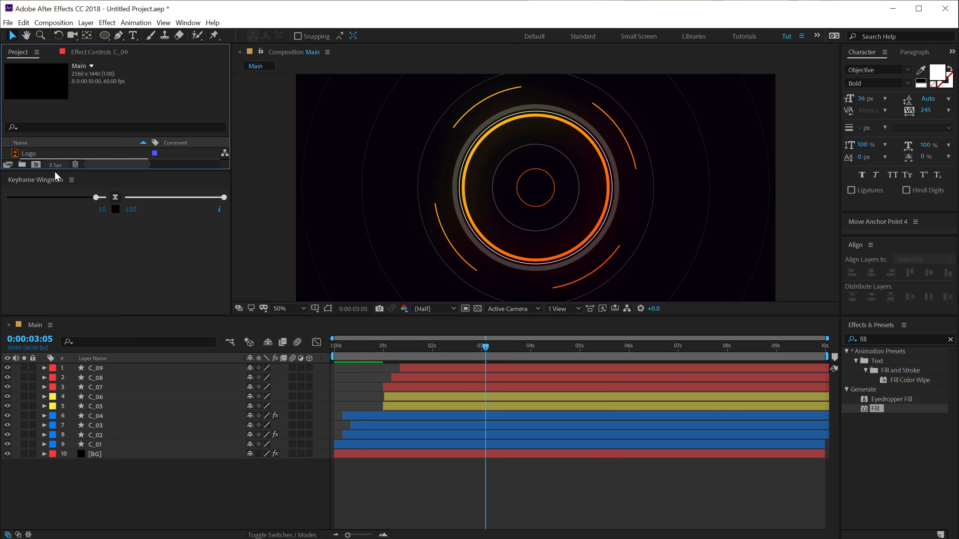
pyautogui.moveTo(48, 172); pyautogui.dragTo(47, 294)
pyautogui.click(56, 227)
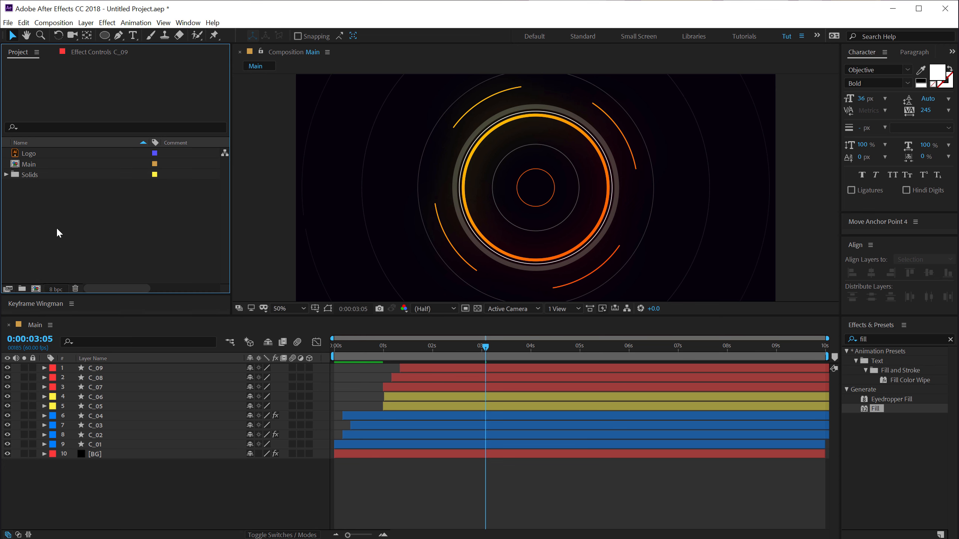
pyautogui.click(36, 290)
pyautogui.click(479, 130)
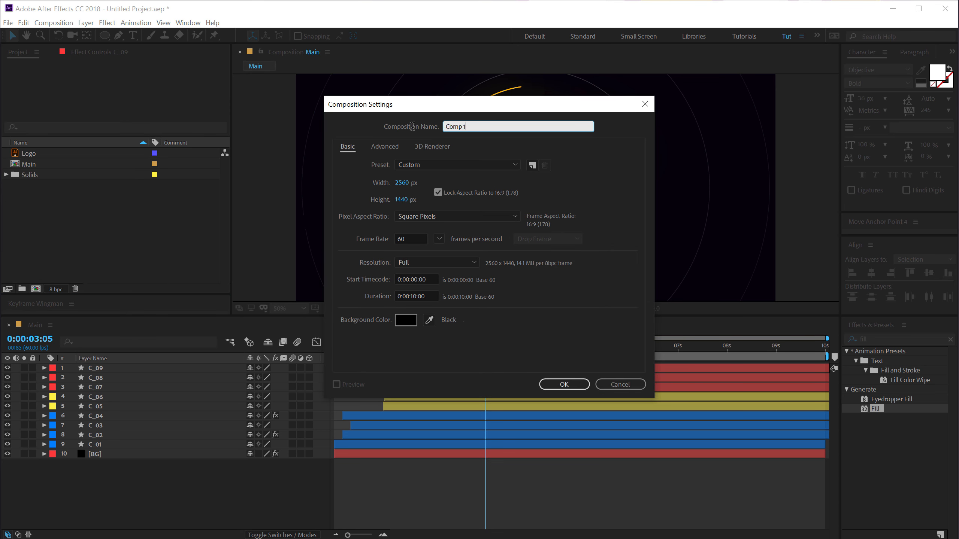
pyautogui.hotkey('ctrl', 'a')
pyautogui.write('Dots')
pyautogui.press('Return')
# Add a composition-sized ellipse shape layer to Dots and set its fill color to white (FFFFFF)
pyautogui.click(105, 36)
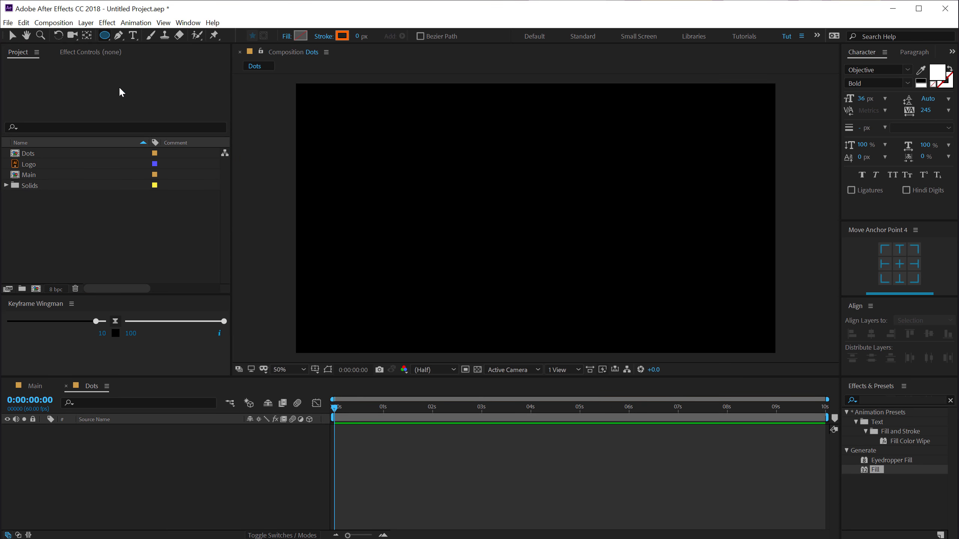
pyautogui.doubleClick(105, 36)
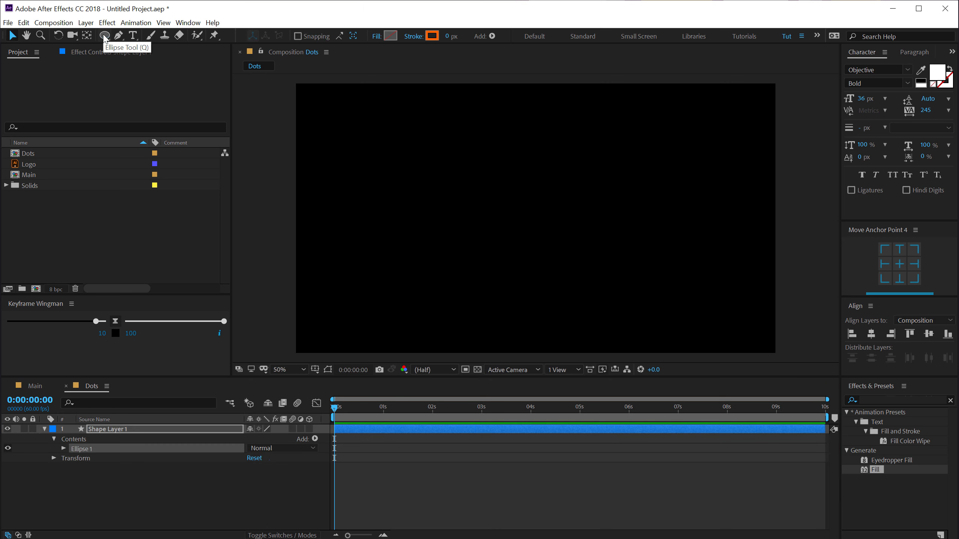
pyautogui.click(390, 36)
pyautogui.click(601, 128)
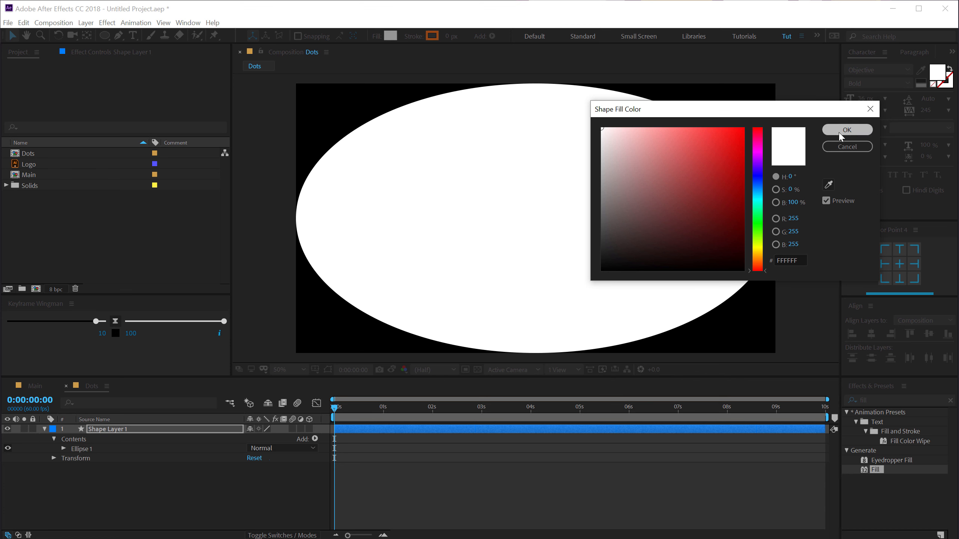
pyautogui.click(847, 129)
# Constrain the ellipse path's proportions and set its Size to 5
pyautogui.click(63, 449)
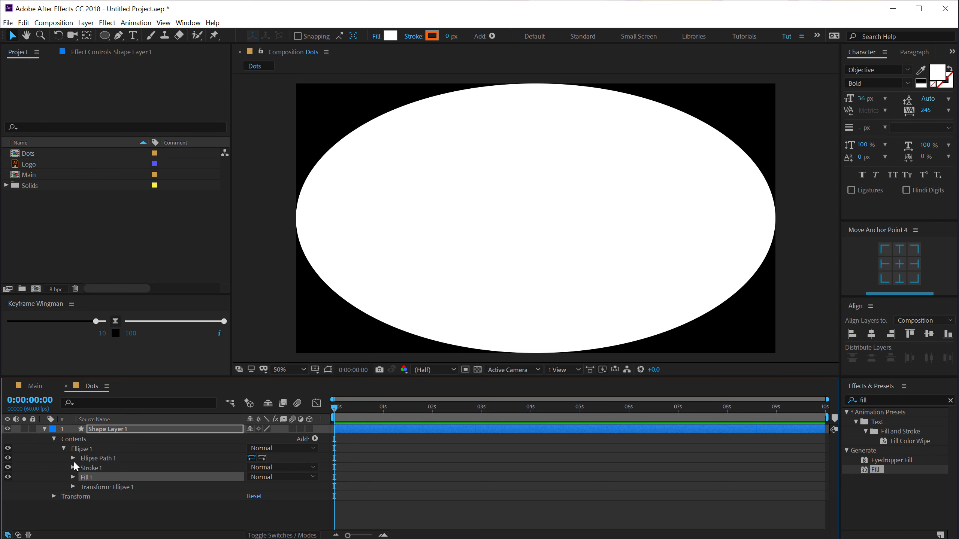
pyautogui.click(74, 459)
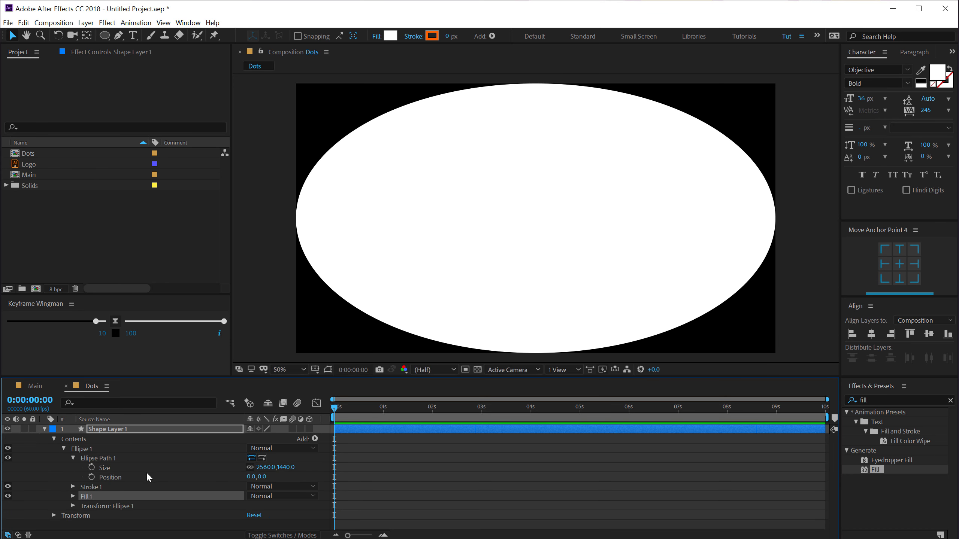
pyautogui.click(249, 466)
pyautogui.click(287, 468)
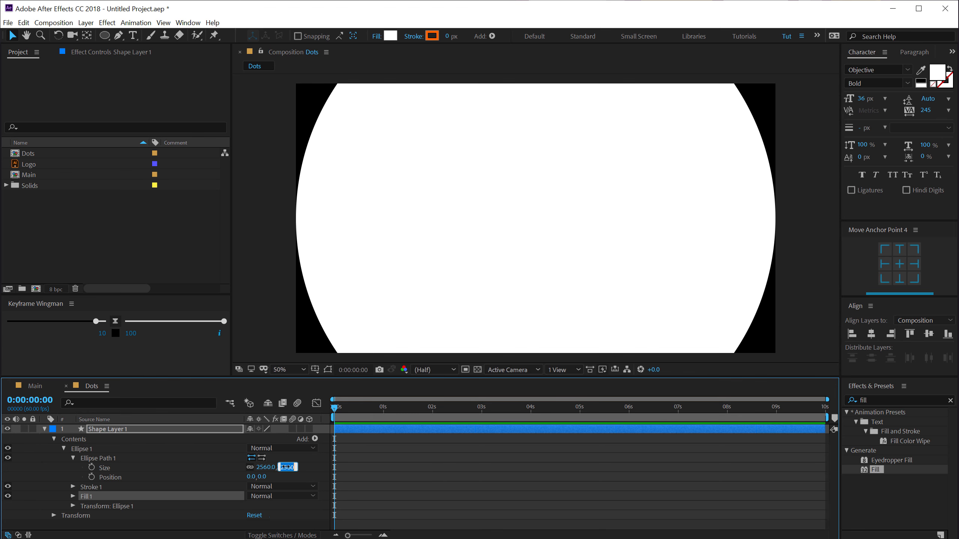
pyautogui.write('5')
pyautogui.press('Return')
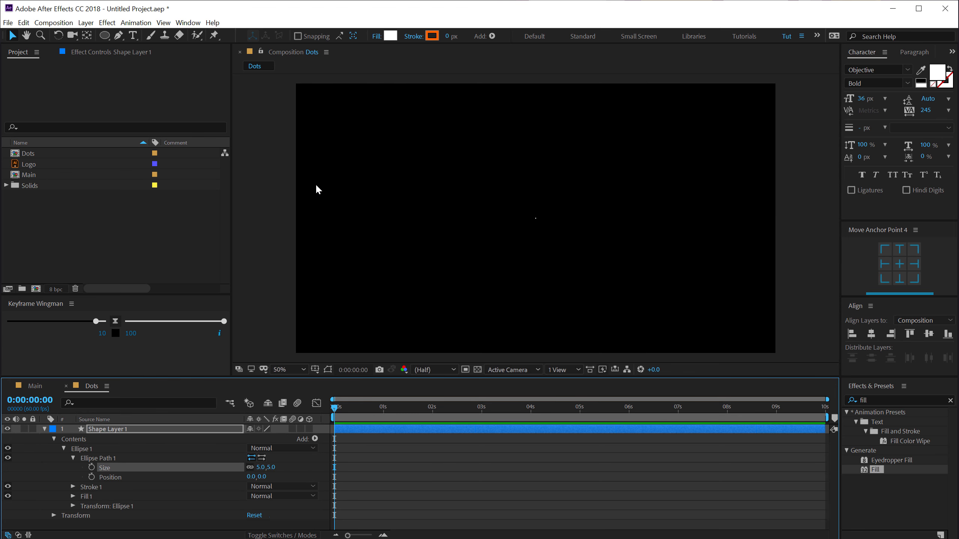
# Rename the ellipse shape layer as Dot
pyautogui.click(129, 431)
pyautogui.press('Return')
pyautogui.write('Dot')
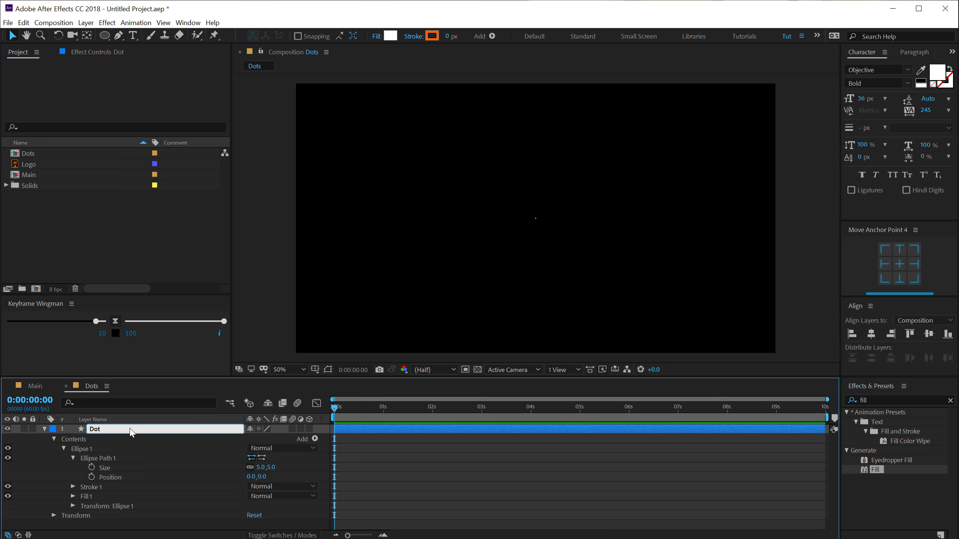
pyautogui.press('Return')
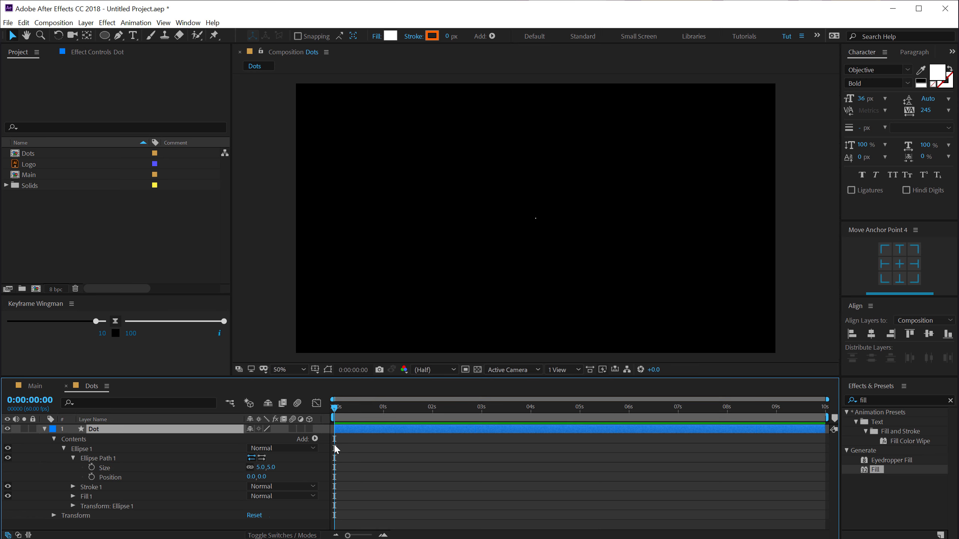
# Add a Repeater to the Dot layer with 150 copies and an Offset of -16
pyautogui.click(315, 439)
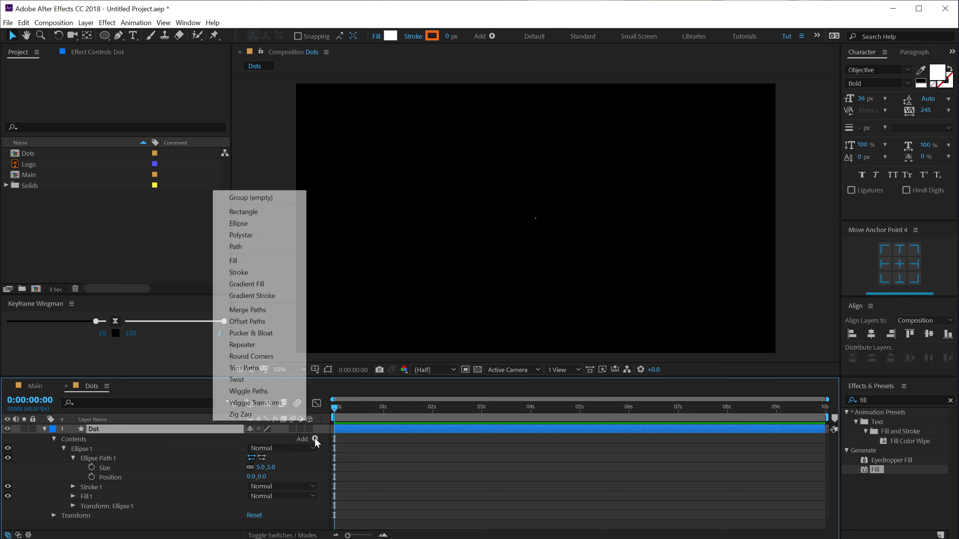
pyautogui.click(256, 345)
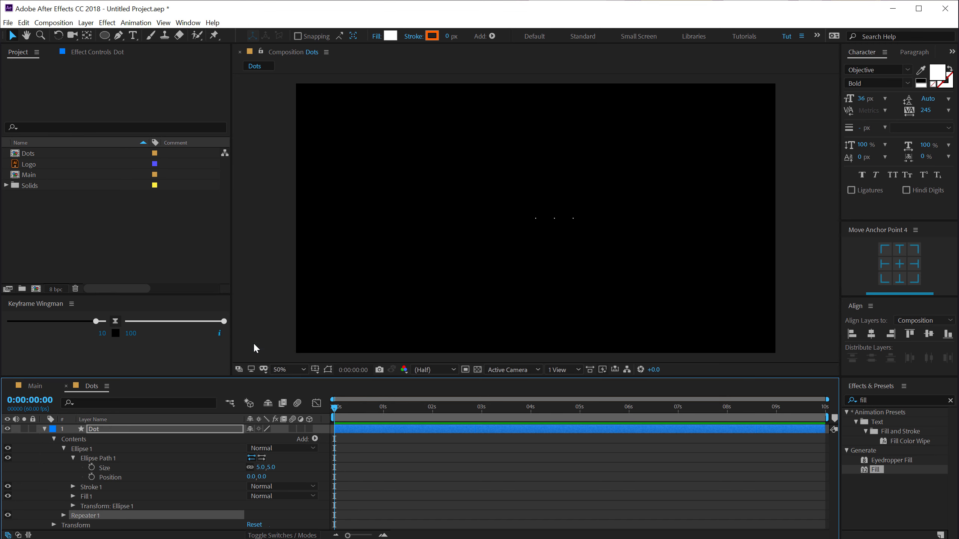
pyautogui.click(64, 514)
pyautogui.click(249, 487)
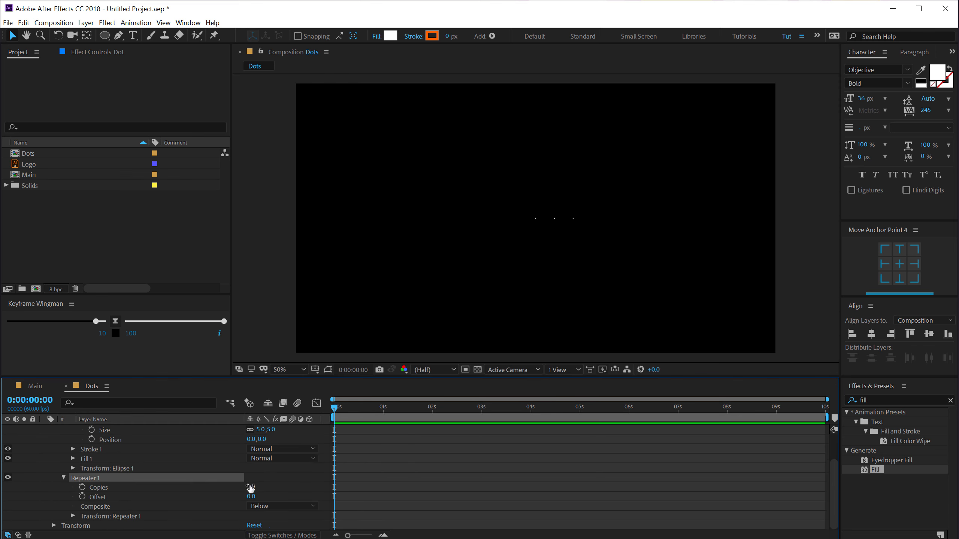
pyautogui.write('150')
pyautogui.press('Return')
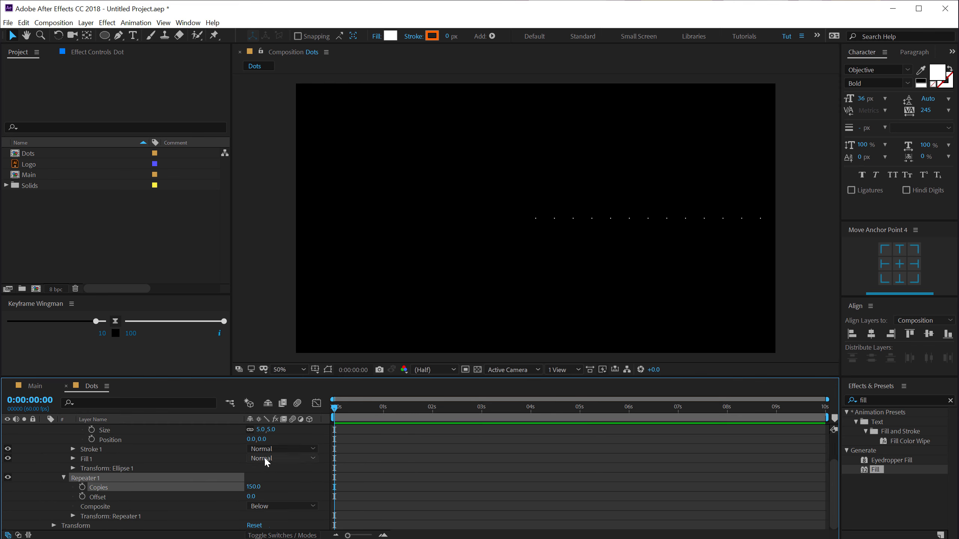
pyautogui.moveTo(251, 497); pyautogui.dragTo(263, 496)
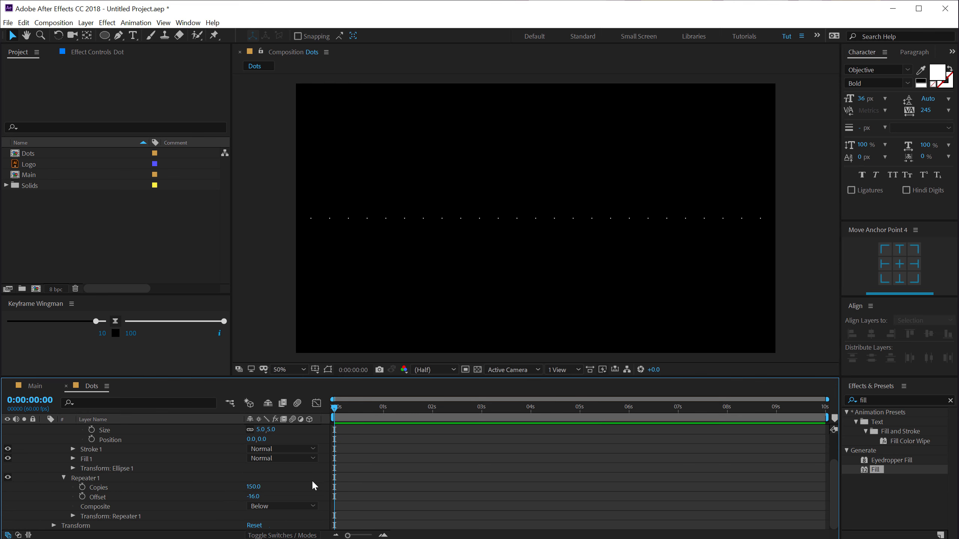
# Add a second Repeater to the Dot layer's contents
pyautogui.scroll(3, 312, 479)
pyautogui.click(315, 439)
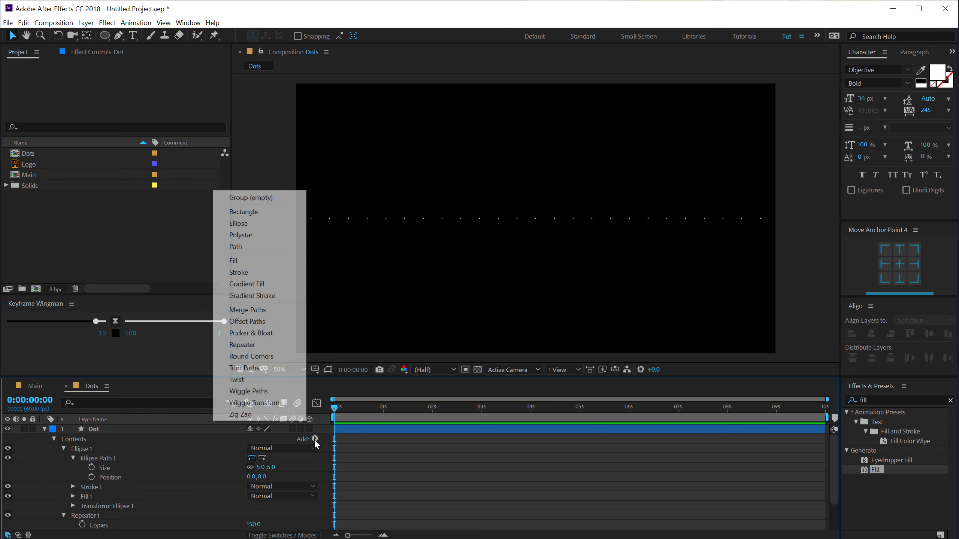
pyautogui.click(242, 344)
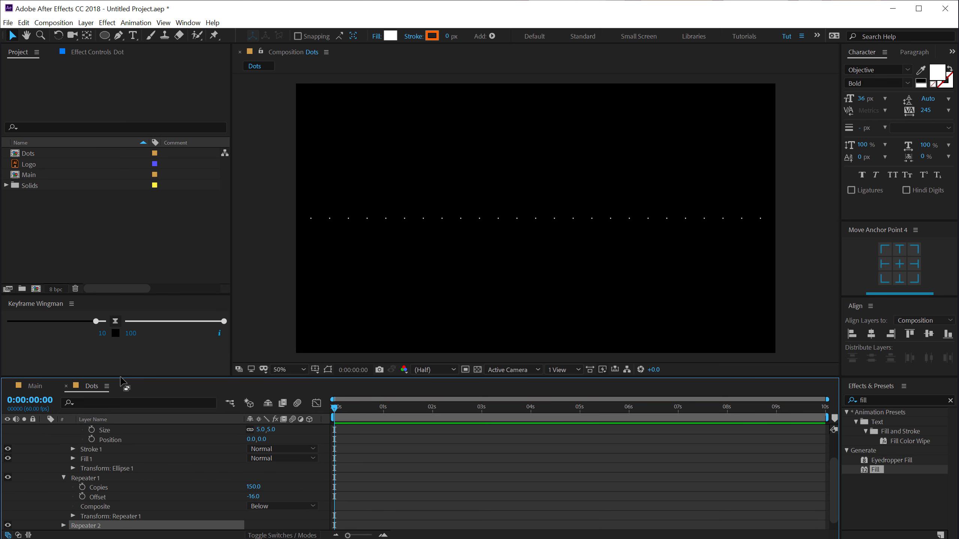
# Set Repeater 1's horizontal transform Position to 50 and its Offset to -30 so the row spans the frame
pyautogui.moveTo(121, 378); pyautogui.dragTo(110, 238)
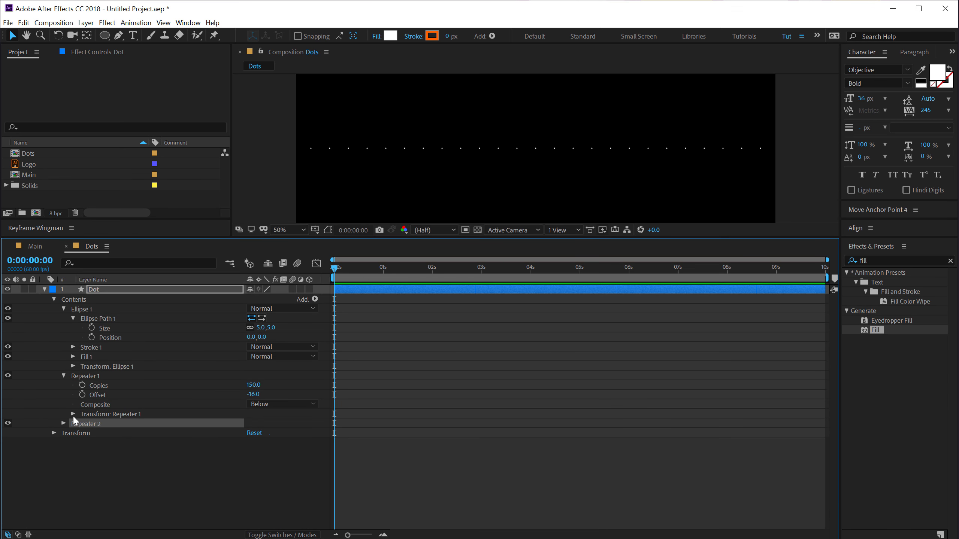
pyautogui.click(73, 414)
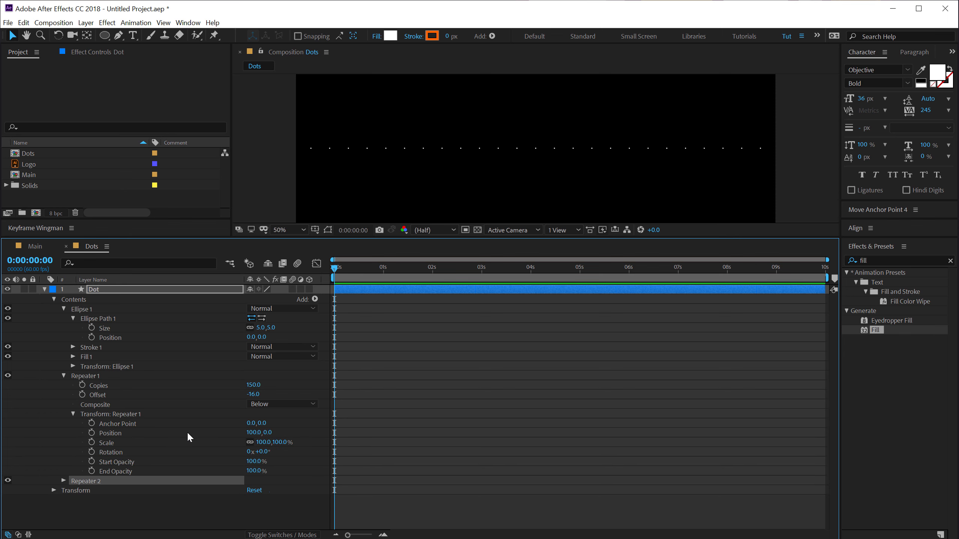
pyautogui.moveTo(258, 432); pyautogui.dragTo(248, 433)
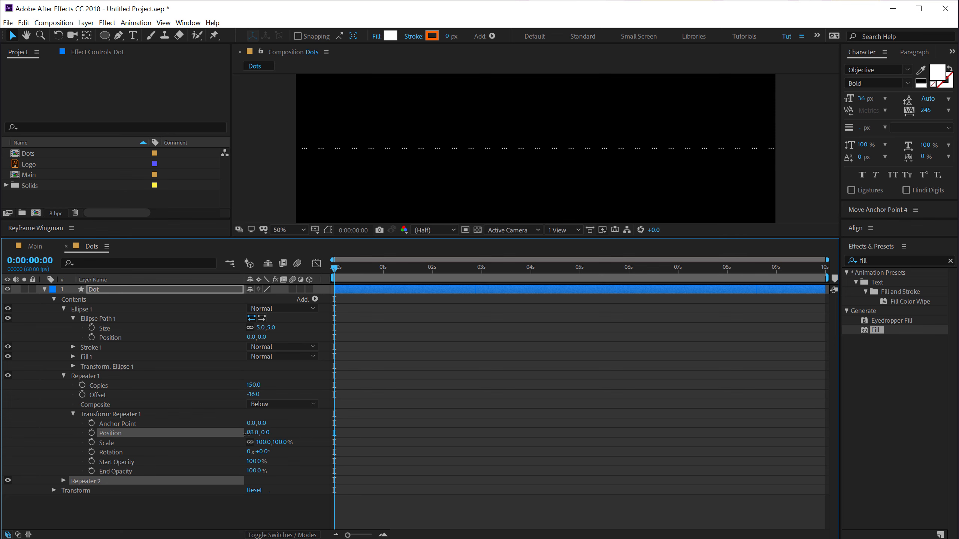
pyautogui.click(251, 433)
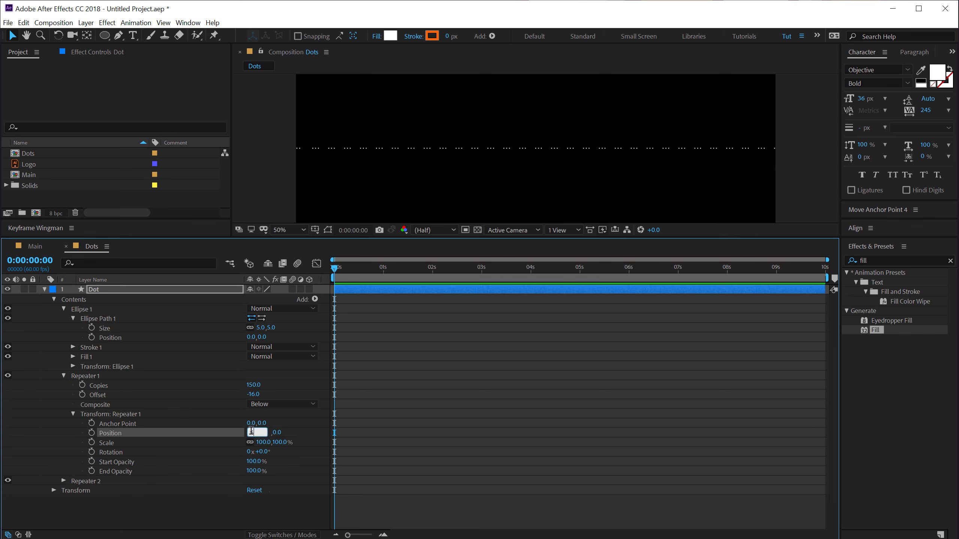
pyautogui.write('50')
pyautogui.press('Return')
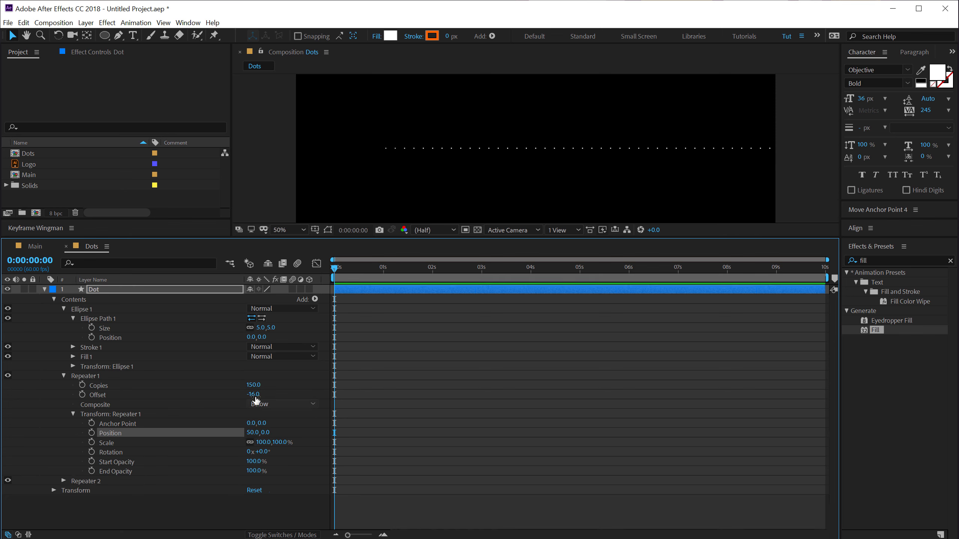
pyautogui.moveTo(255, 398); pyautogui.dragTo(248, 394)
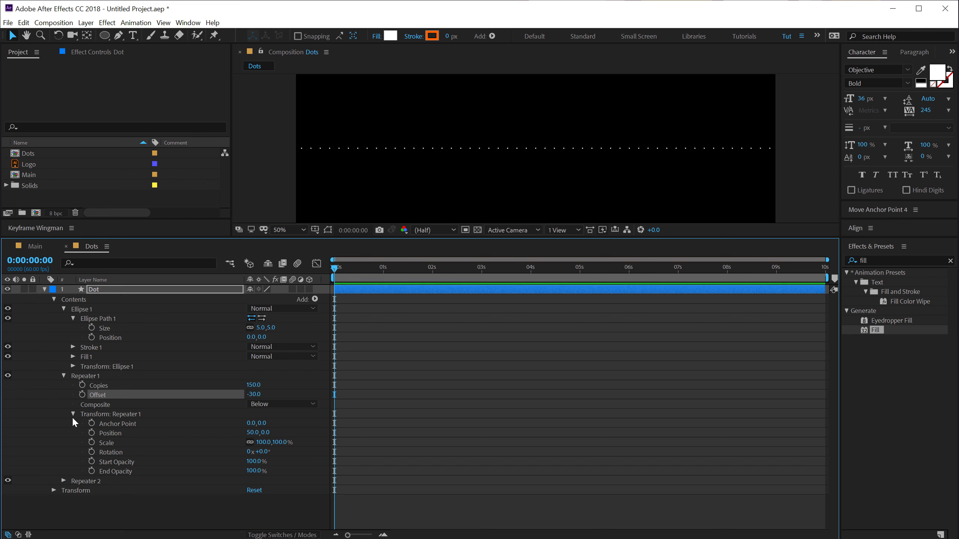
# Set the number of copies of Repeater 2 to 100
pyautogui.click(64, 375)
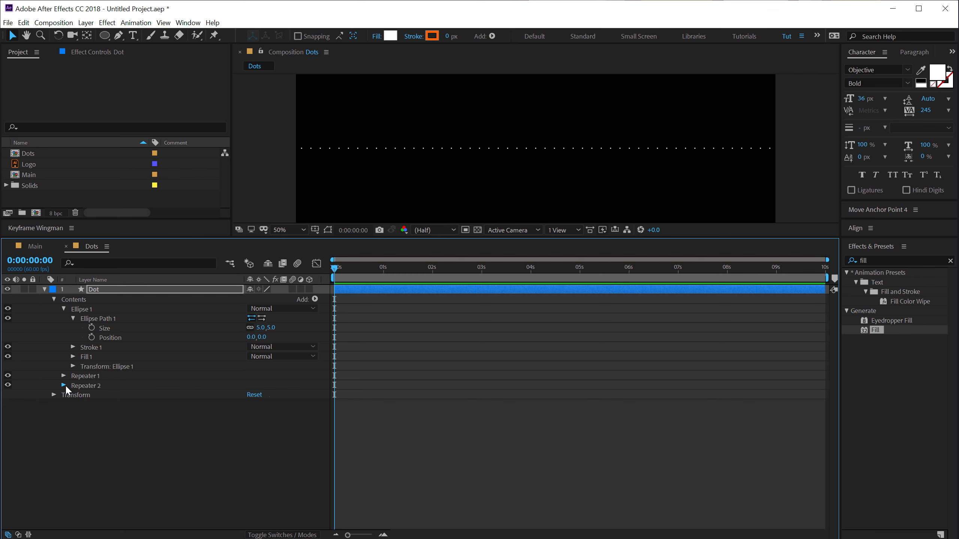
pyautogui.click(64, 385)
pyautogui.click(250, 394)
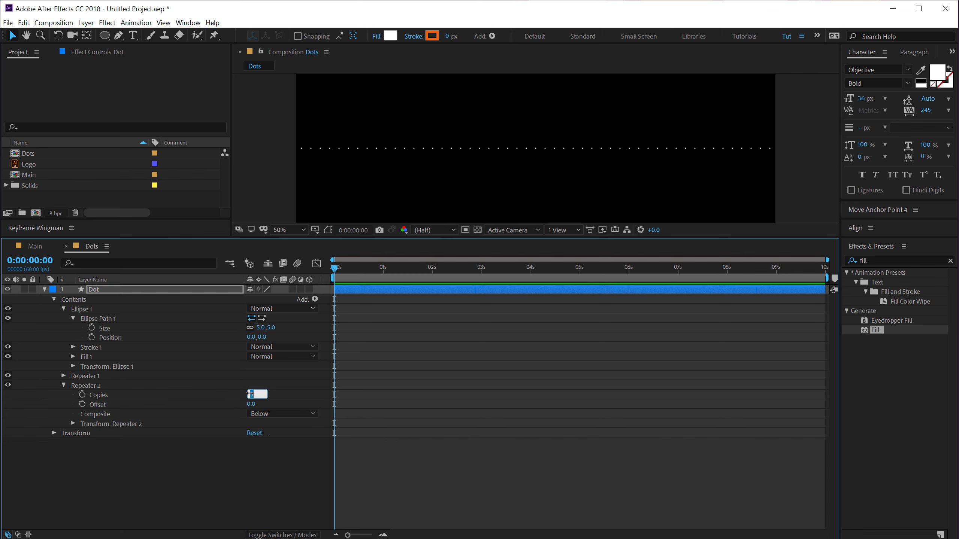
pyautogui.write('100')
pyautogui.press('Return')
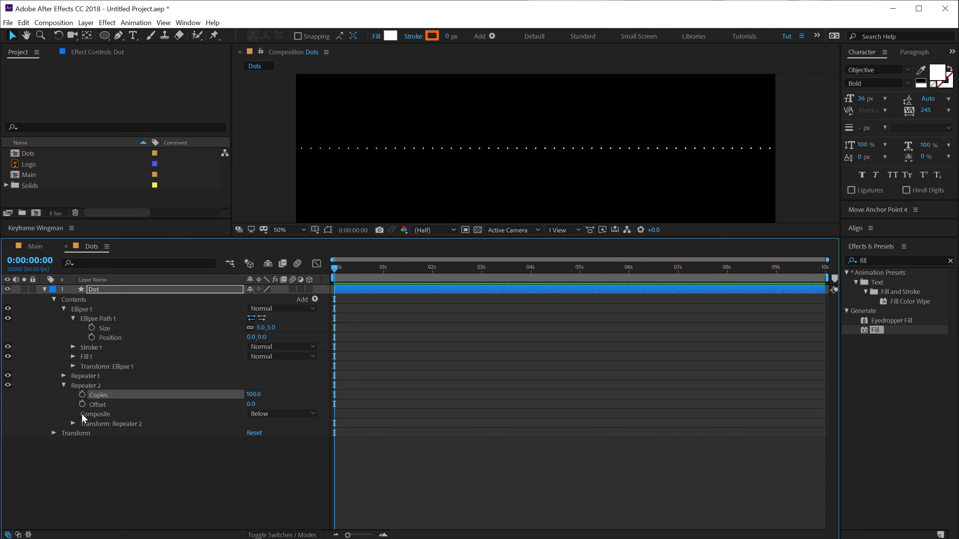
# Set Repeater 2's transform Position to 0 horizontally and 50 vertically to stack the dot rows downward
pyautogui.click(71, 424)
pyautogui.click(253, 442)
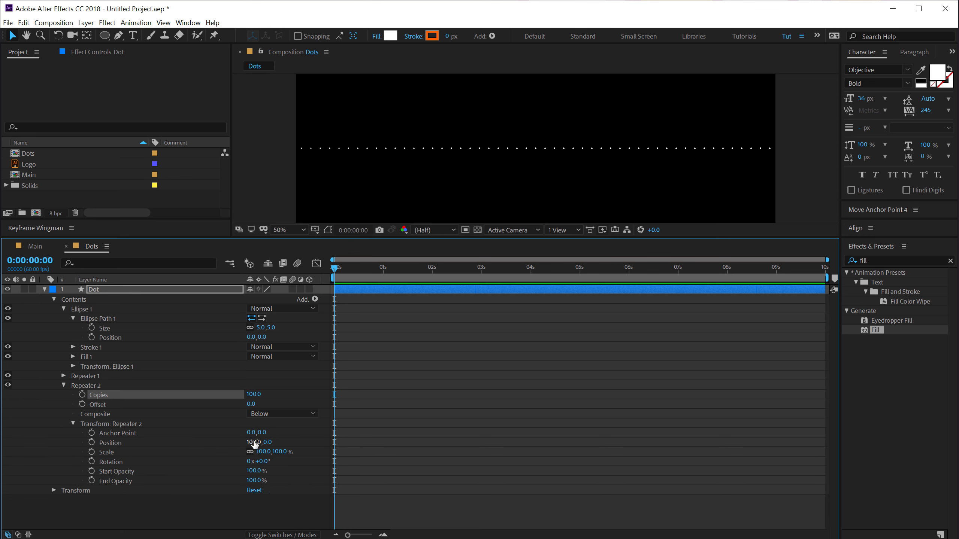
pyautogui.write('0')
pyautogui.press('Return')
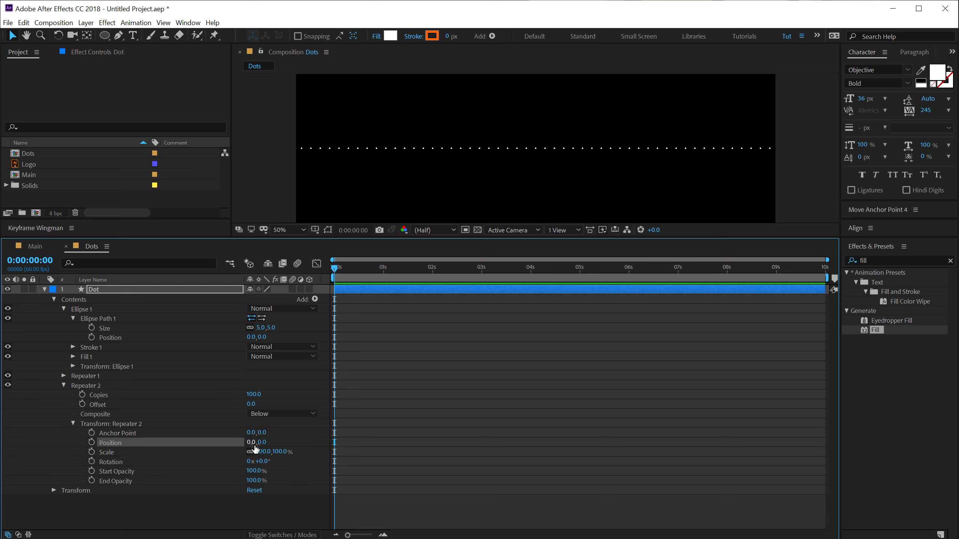
pyautogui.moveTo(261, 441); pyautogui.dragTo(278, 441)
pyautogui.click(264, 443)
pyautogui.write('50')
pyautogui.press('Return')
pyautogui.scroll(-2, 555, 175)
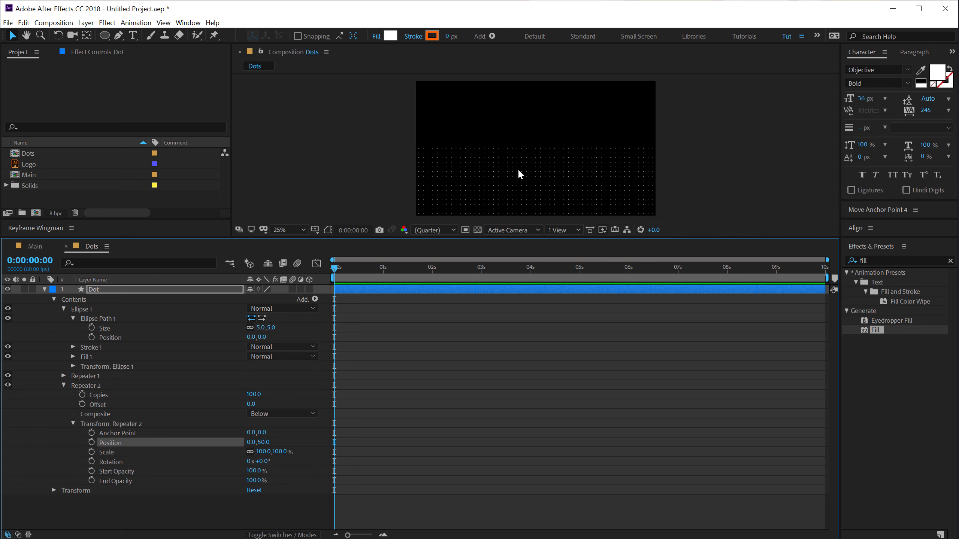
# Set the Dot layer's vertical Position to 23 so the dot grid fills the whole frame
pyautogui.click(101, 292)
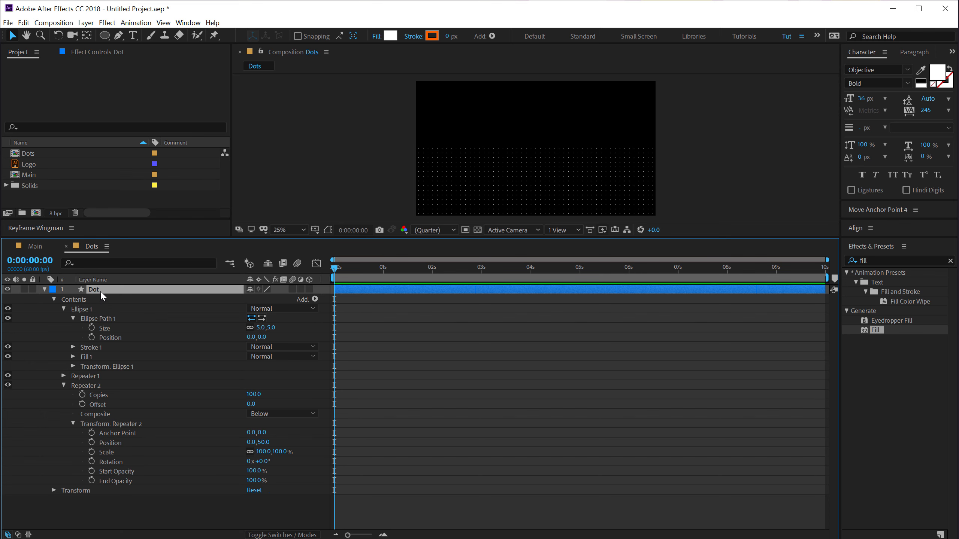
pyautogui.press('p')
pyautogui.moveTo(274, 299); pyautogui.dragTo(237, 296)
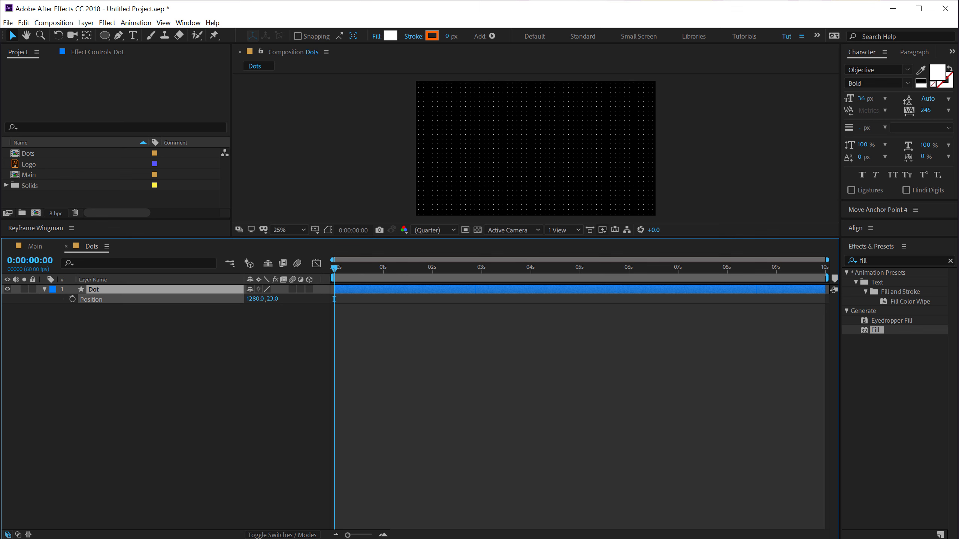
pyautogui.click(100, 416)
pyautogui.click(99, 287)
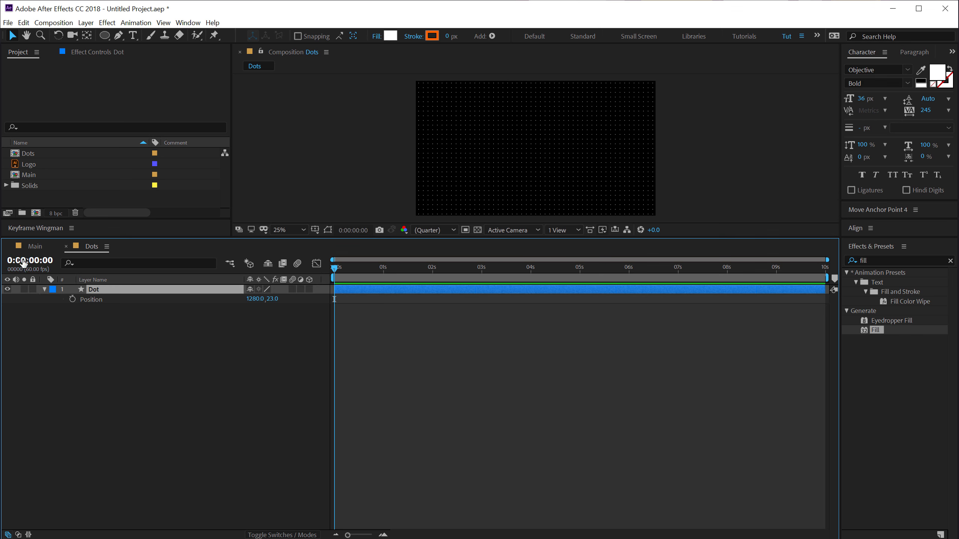
pyautogui.moveTo(67, 238); pyautogui.dragTo(67, 354)
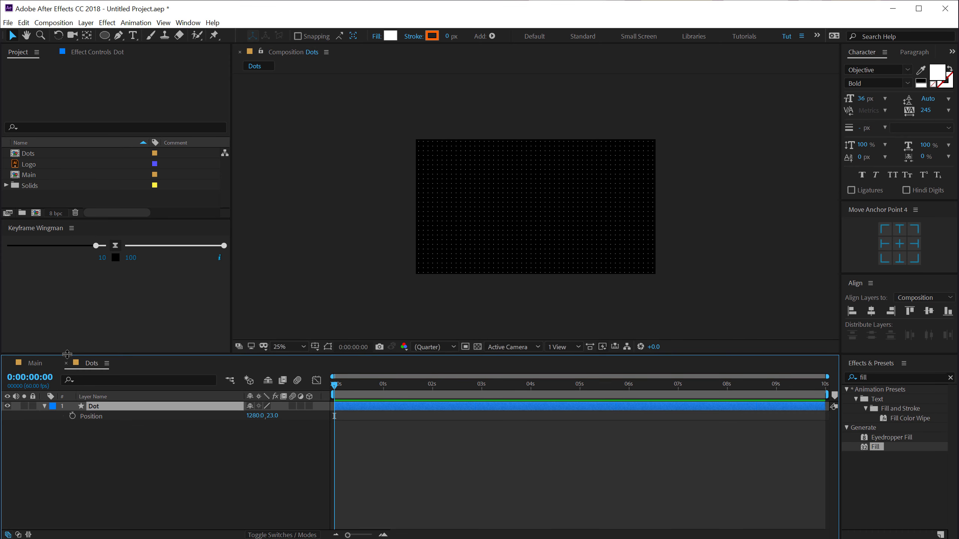
pyautogui.scroll(2, 439, 237)
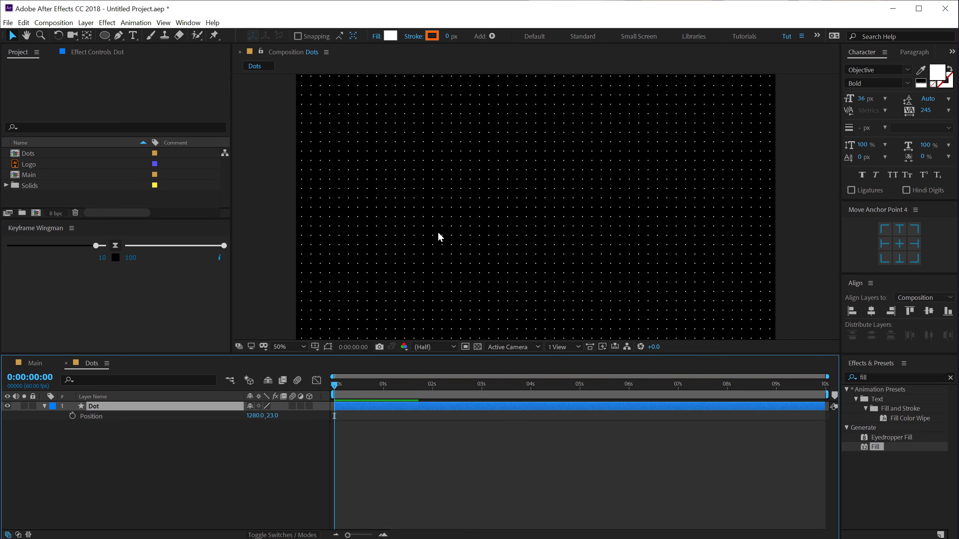
pyautogui.click(57, 201)
# Pre-compose the Dot layer into a new composition named Dot Comp, moving all attributes into it
pyautogui.click(93, 406)
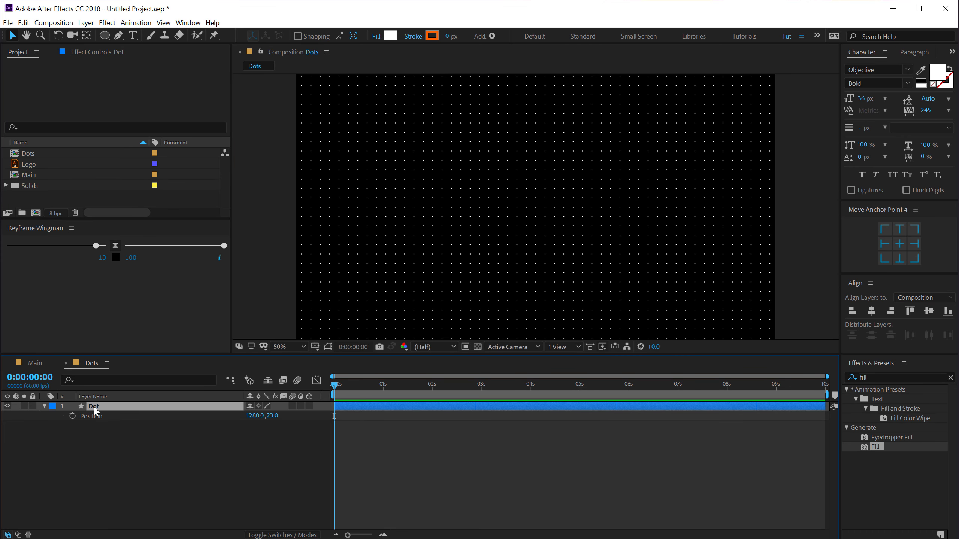
pyautogui.hotkey('ctrl', 'shift', 'c')
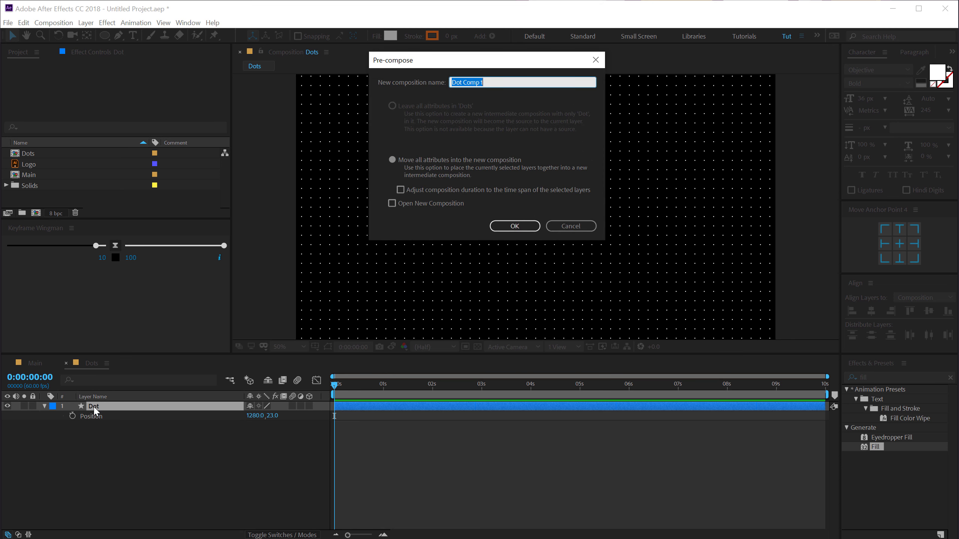
pyautogui.click(494, 81)
pyautogui.press('BackSpace')
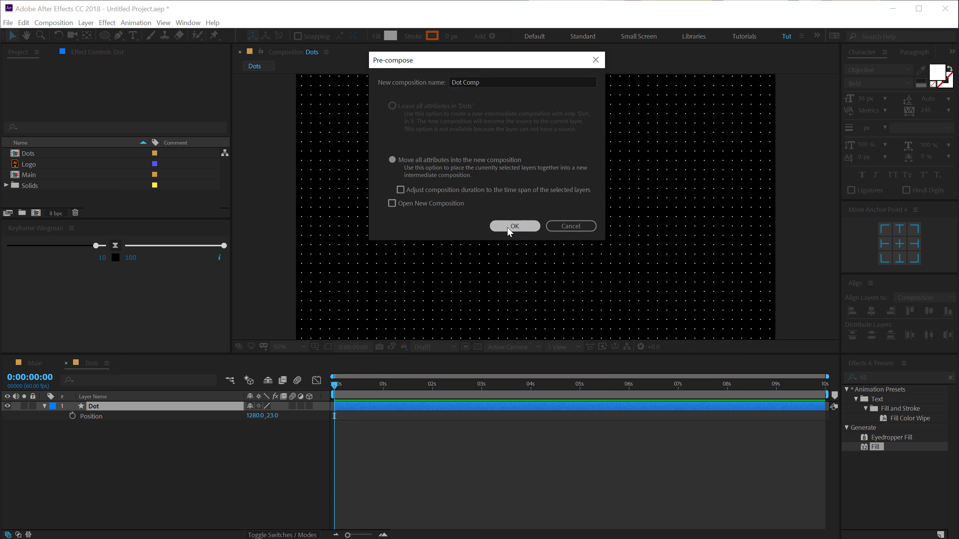
pyautogui.click(505, 226)
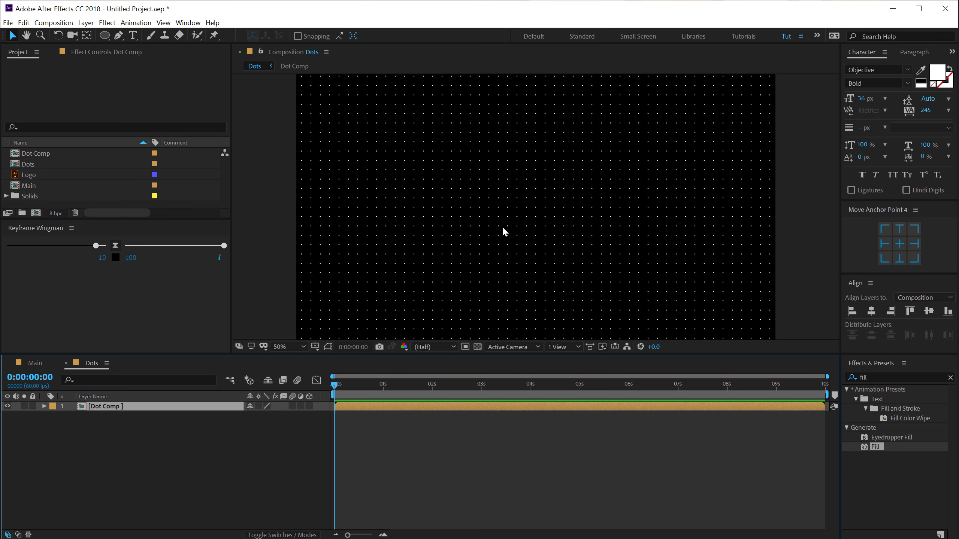
# Hide the Dot Comp layer and add a frame-sized ellipse shape layer with its stroke color set to white (FFFFFF)
pyautogui.click(7, 407)
pyautogui.doubleClick(105, 35)
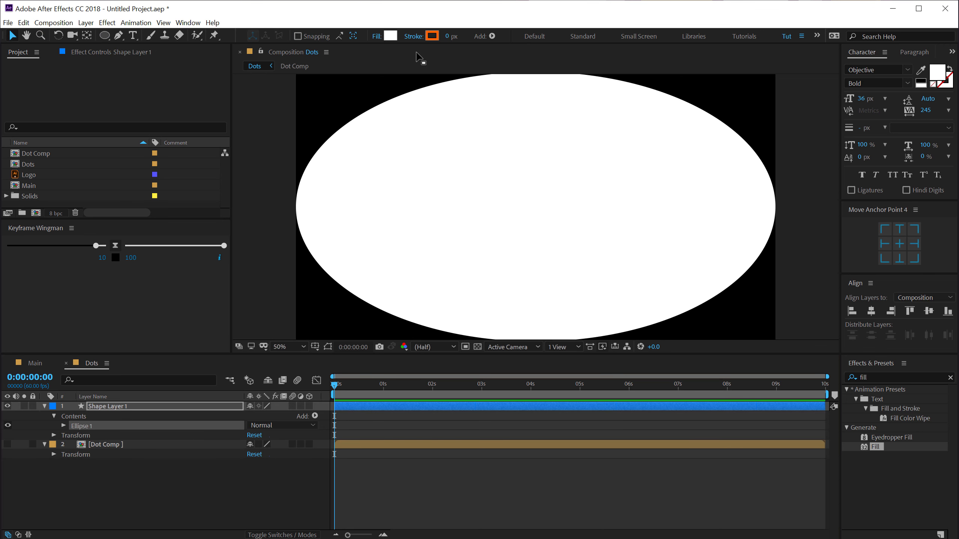
pyautogui.click(433, 37)
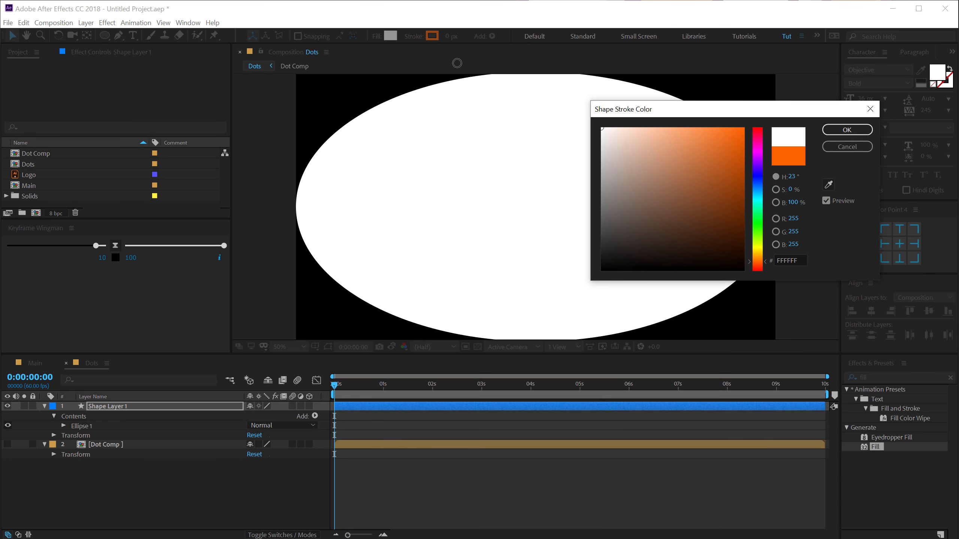
pyautogui.click(846, 130)
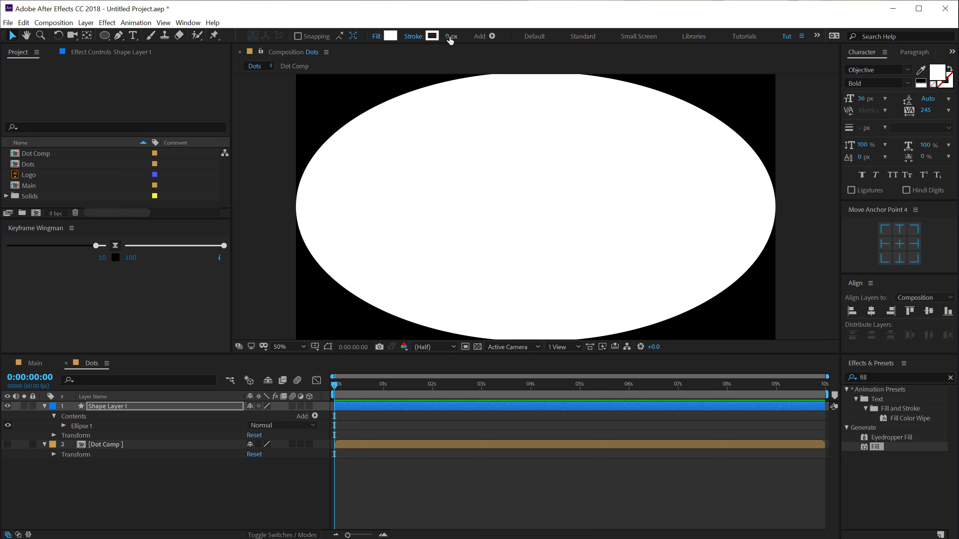
# Set the ellipse's stroke width to 500 px and its fill to None
pyautogui.click(449, 36)
pyautogui.write('590')
pyautogui.press('Return')
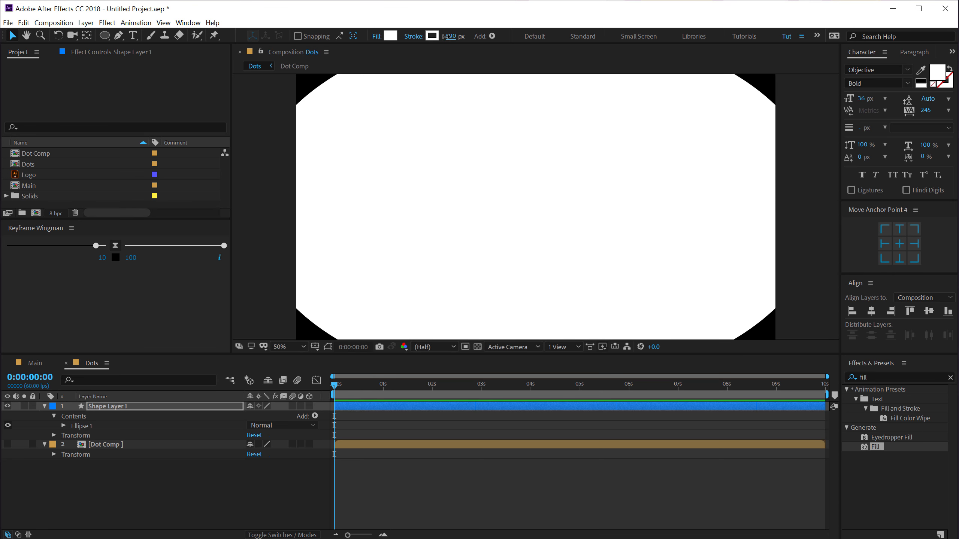
pyautogui.click(376, 36)
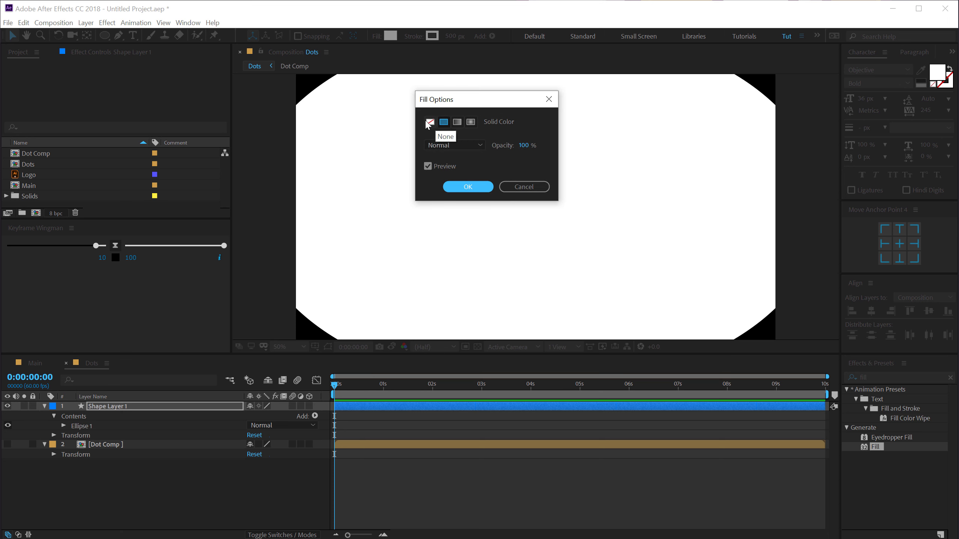
pyautogui.click(429, 121)
pyautogui.click(465, 188)
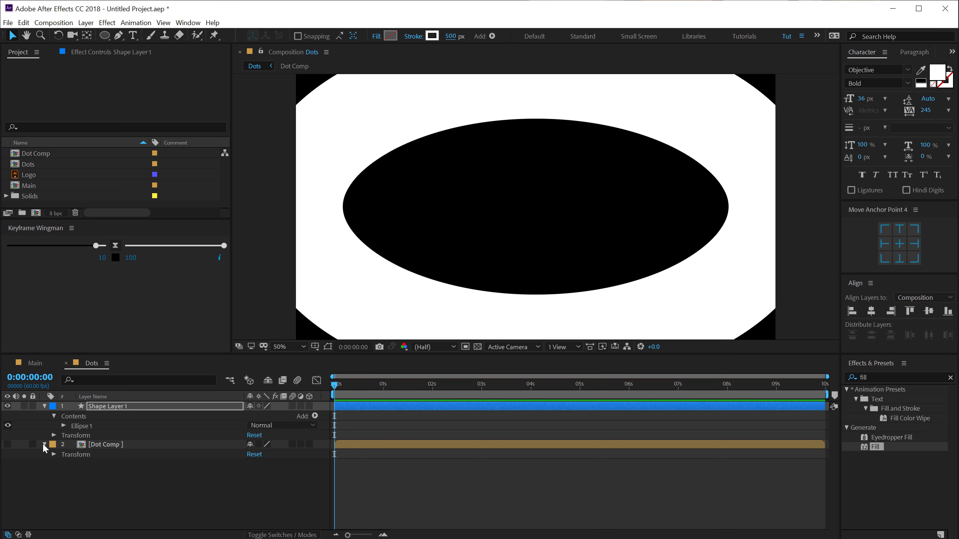
# Turn the ellipse into a circle with a linked Size of 1788 and set its stroke width to 400 px
pyautogui.click(64, 426)
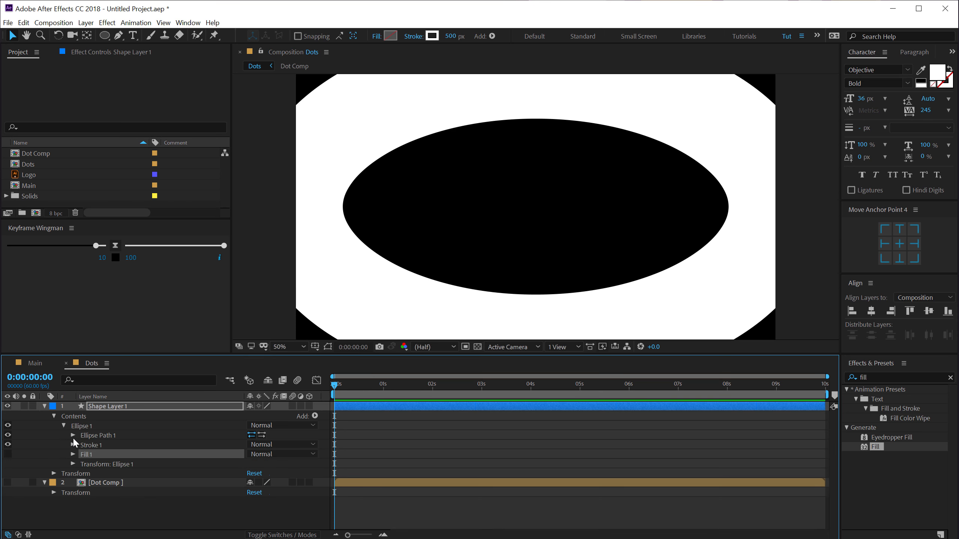
pyautogui.click(73, 435)
pyautogui.keyDown('alt'); pyautogui.click(253, 445); pyautogui.keyUp('alt')
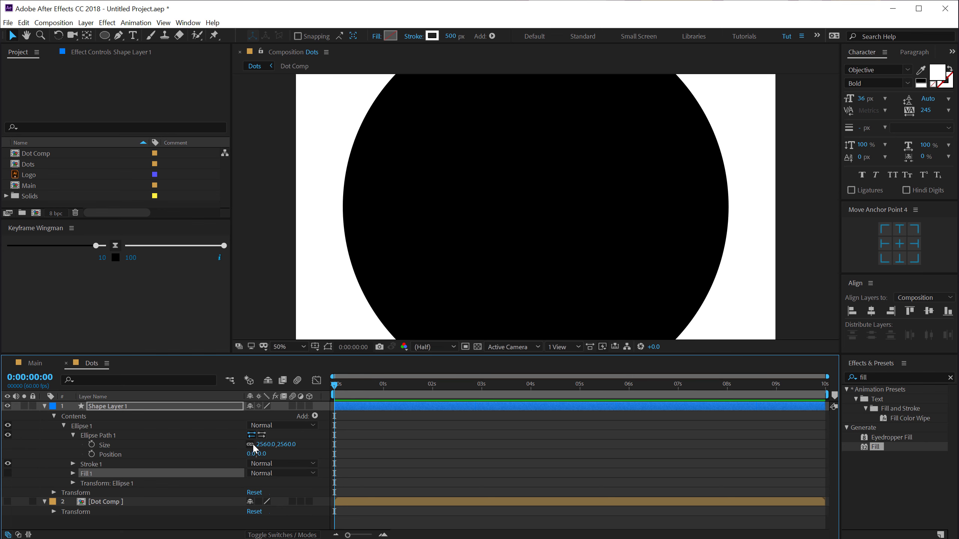
pyautogui.moveTo(287, 445); pyautogui.dragTo(7, 444)
pyautogui.click(450, 37)
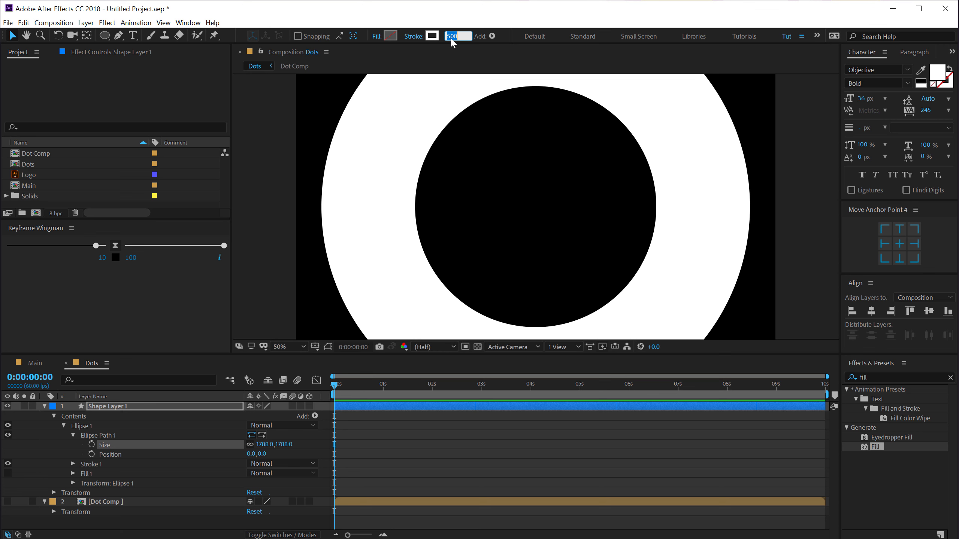
pyautogui.write('400')
pyautogui.press('Return')
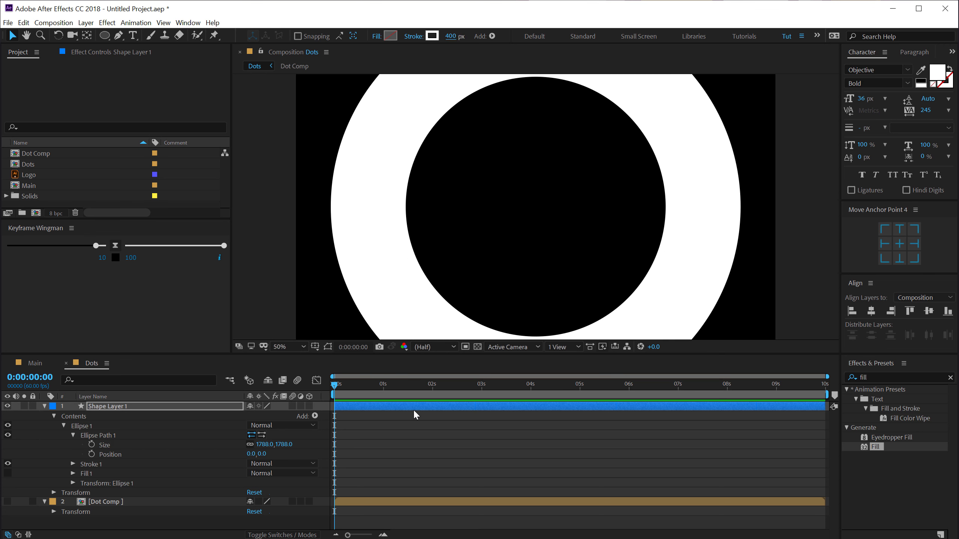
# Move the current time to 2 seconds and rename the shape layer as Circle
pyautogui.click(431, 386)
pyautogui.moveTo(431, 387); pyautogui.dragTo(433, 387)
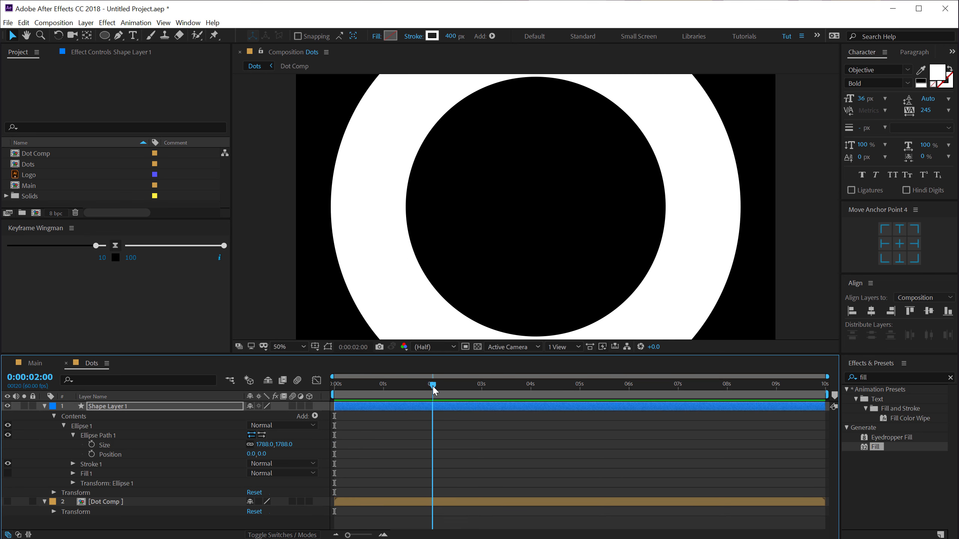
pyautogui.click(107, 407)
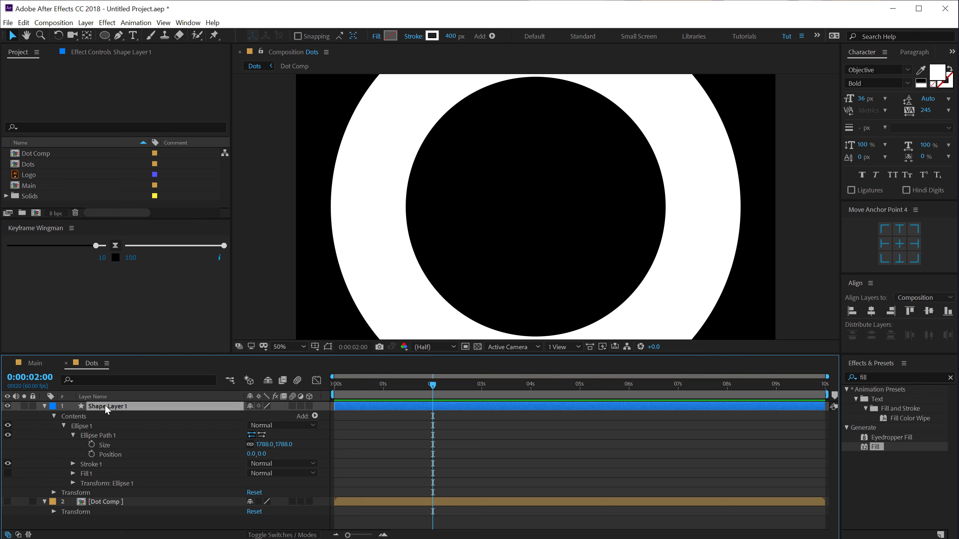
pyautogui.press('Return')
pyautogui.write('Circle')
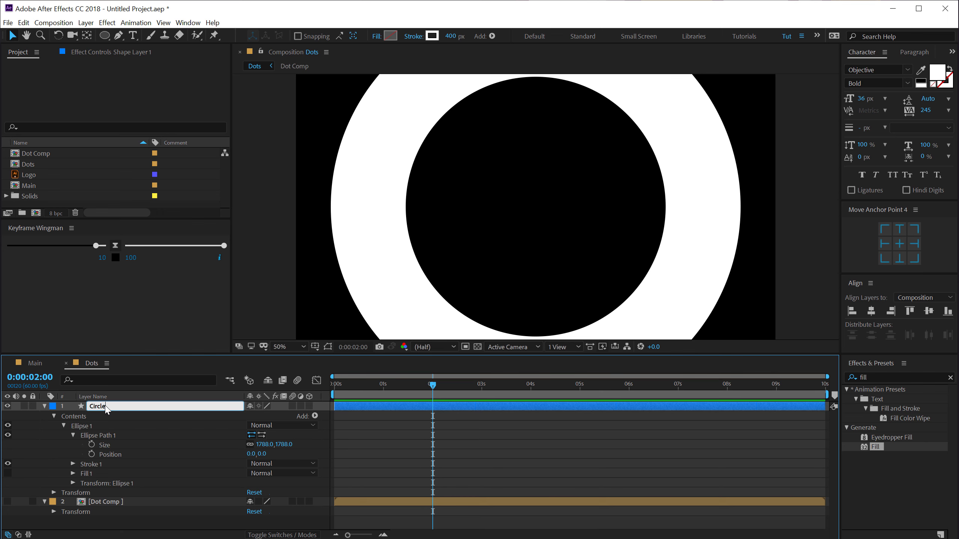
pyautogui.press('Return')
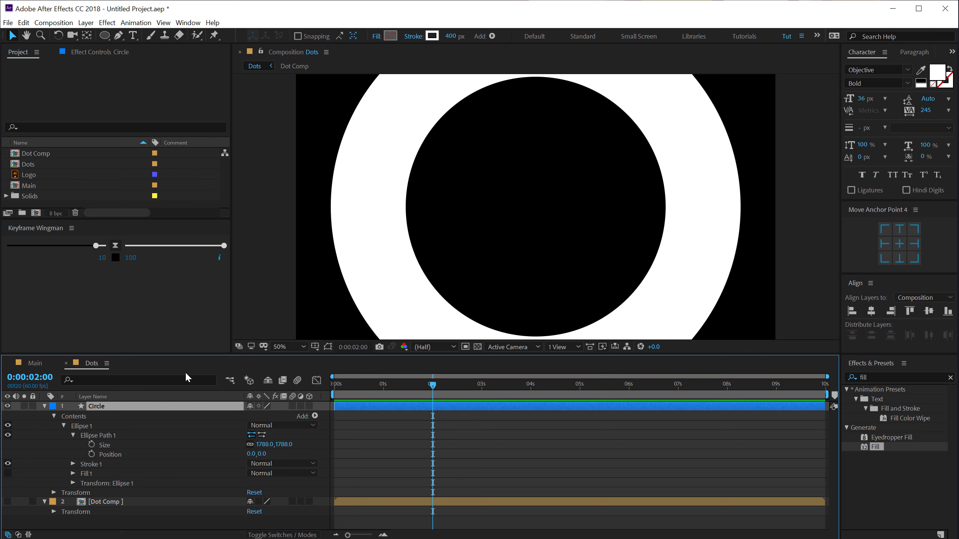
# Keyframe the circle's Size at 3385 at 2 seconds and 0 at the start of the composition
pyautogui.moveTo(279, 445); pyautogui.dragTo(649, 340)
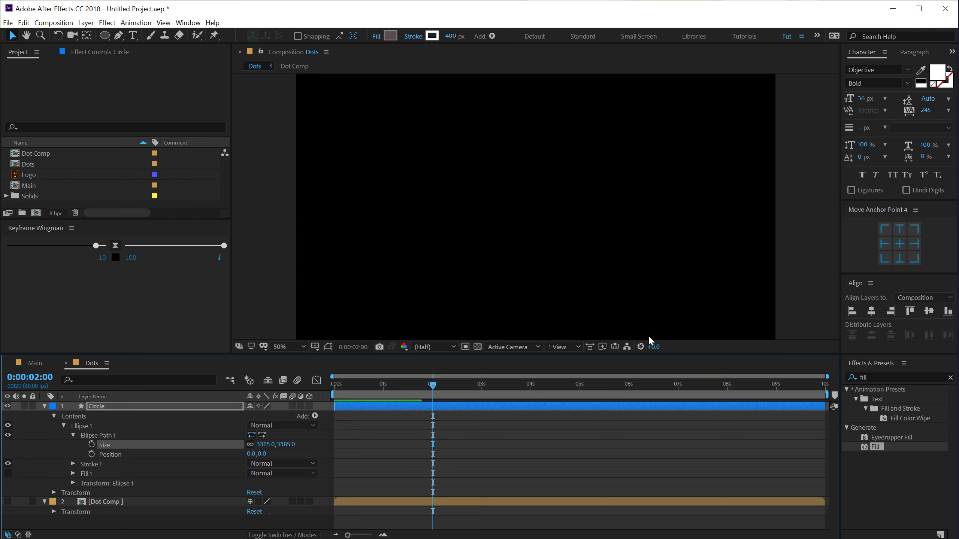
pyautogui.click(91, 444)
pyautogui.moveTo(433, 385); pyautogui.dragTo(249, 405)
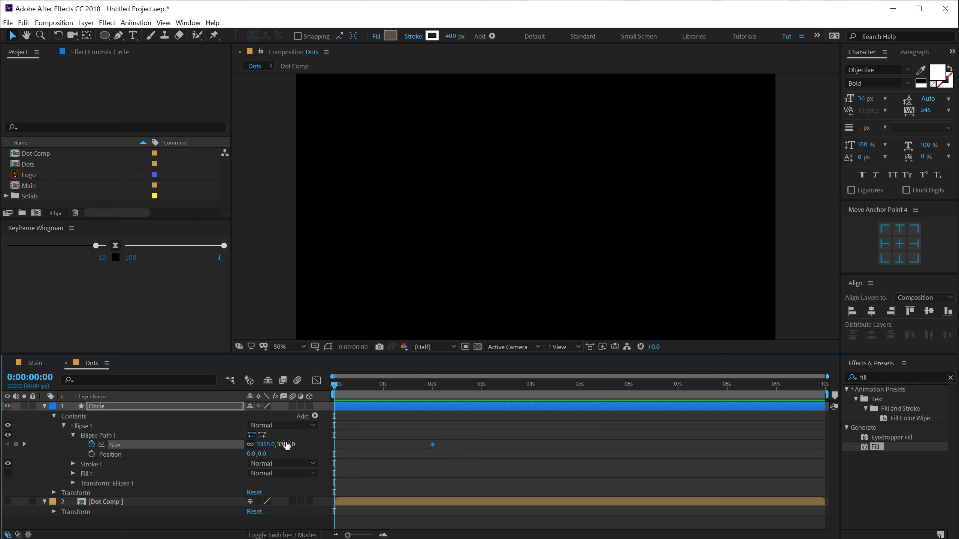
pyautogui.moveTo(290, 448); pyautogui.dragTo(102, 454)
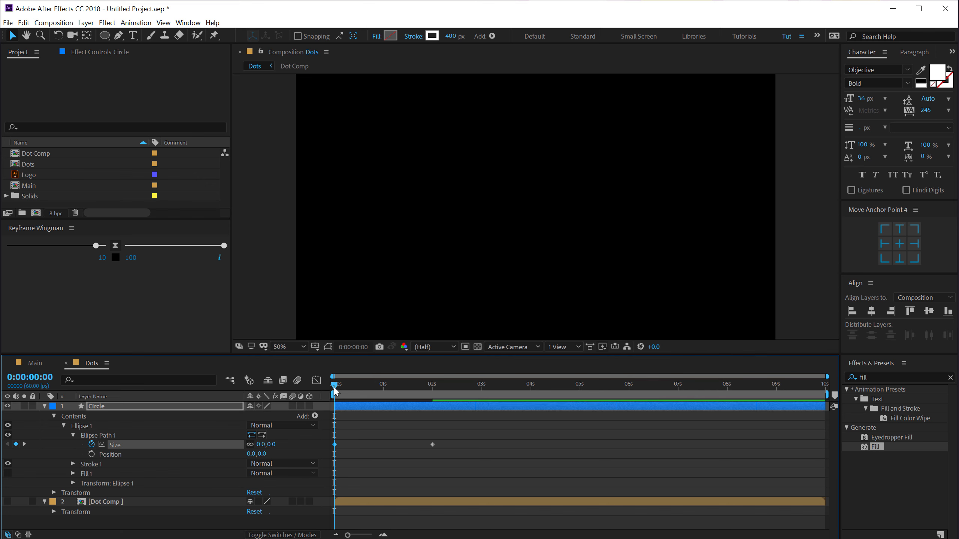
# Keyframe the circle's Stroke Width from 100 at 0 seconds to 500 at 2 seconds, and increase its Size at 2 seconds to 3483
pyautogui.moveTo(336, 391); pyautogui.dragTo(432, 398)
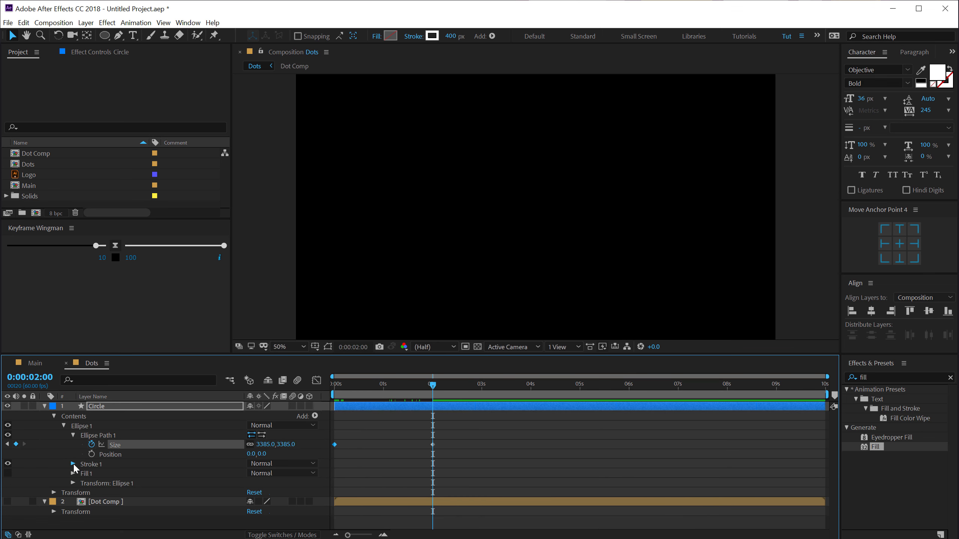
pyautogui.click(74, 463)
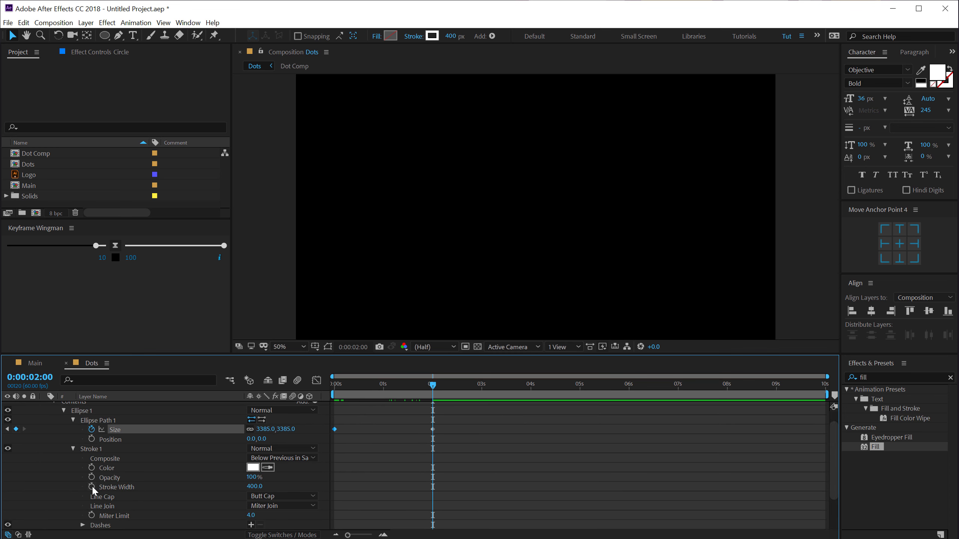
pyautogui.click(91, 487)
pyautogui.press('Home')
pyautogui.click(252, 486)
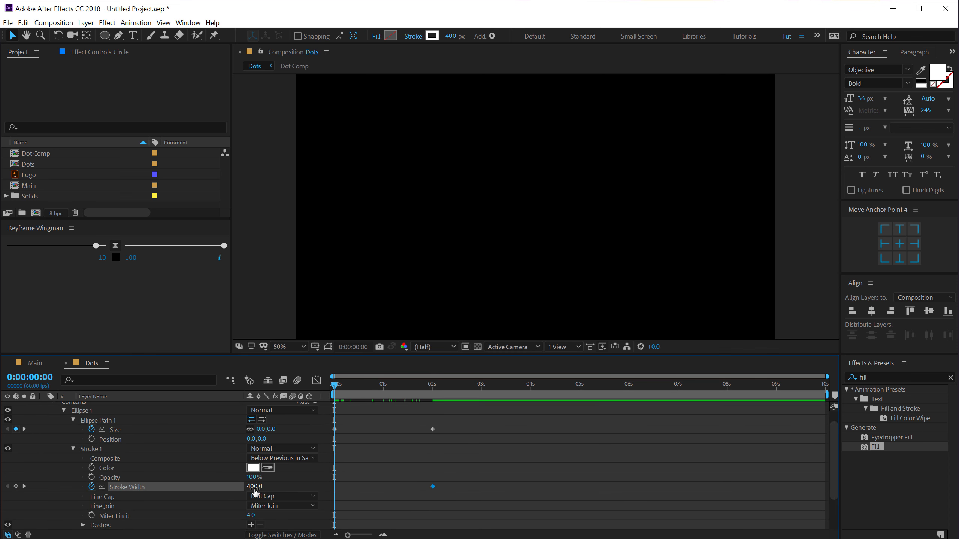
pyautogui.write('100')
pyautogui.press('Return')
pyautogui.moveTo(338, 387)
pyautogui.mouseDown()
pyautogui.moveTo(329, 392)
pyautogui.moveTo(346, 386)
pyautogui.moveTo(433, 400)
pyautogui.mouseUp()
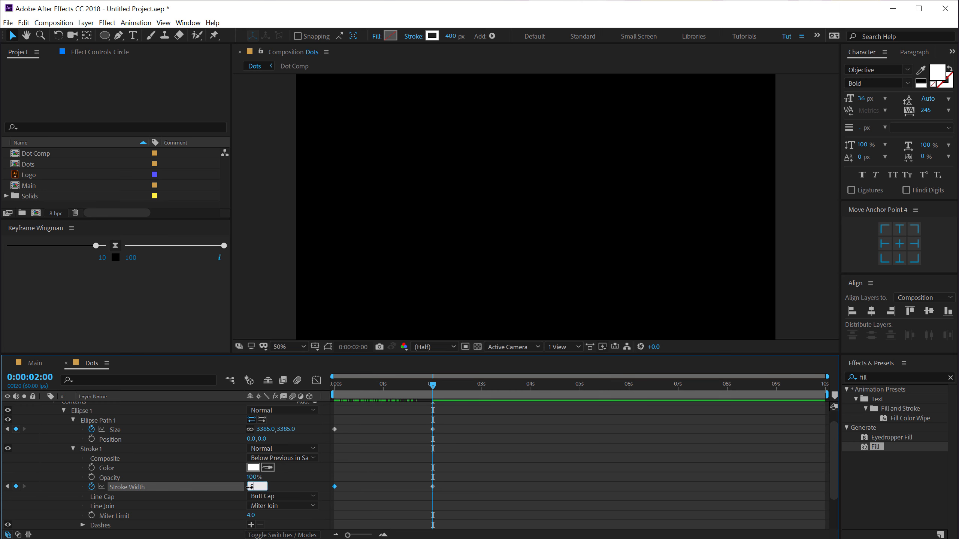
pyautogui.press('Return')
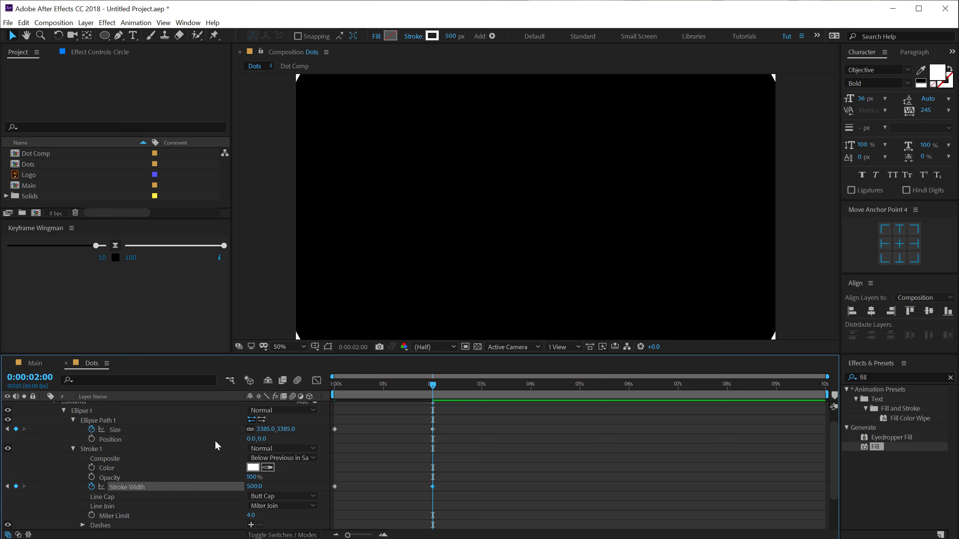
pyautogui.moveTo(289, 429); pyautogui.dragTo(297, 429)
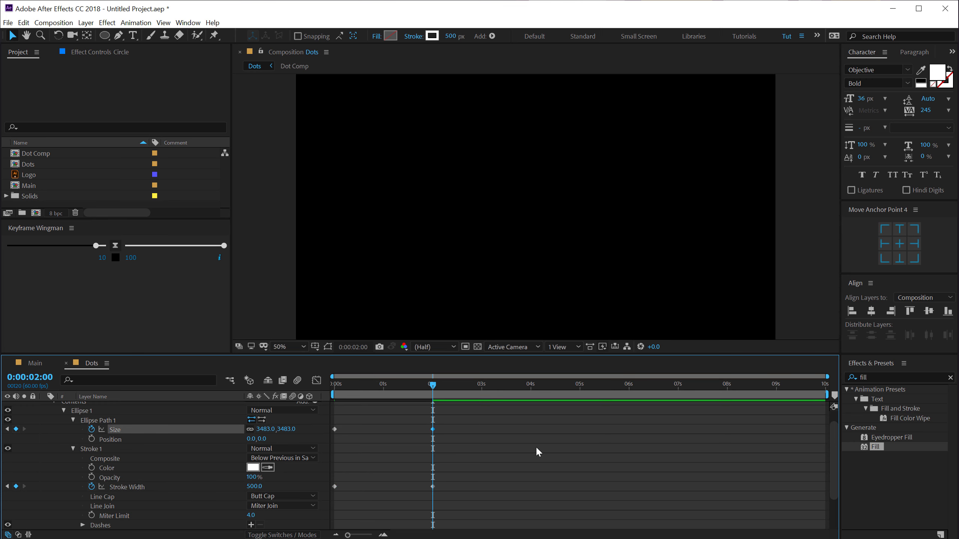
# Apply Easy Ease to all the Size and Stroke Width keyframes and show their curves in the Graph Editor
pyautogui.moveTo(473, 418)
pyautogui.mouseDown()
pyautogui.moveTo(319, 500)
pyautogui.moveTo(328, 506)
pyautogui.mouseUp()
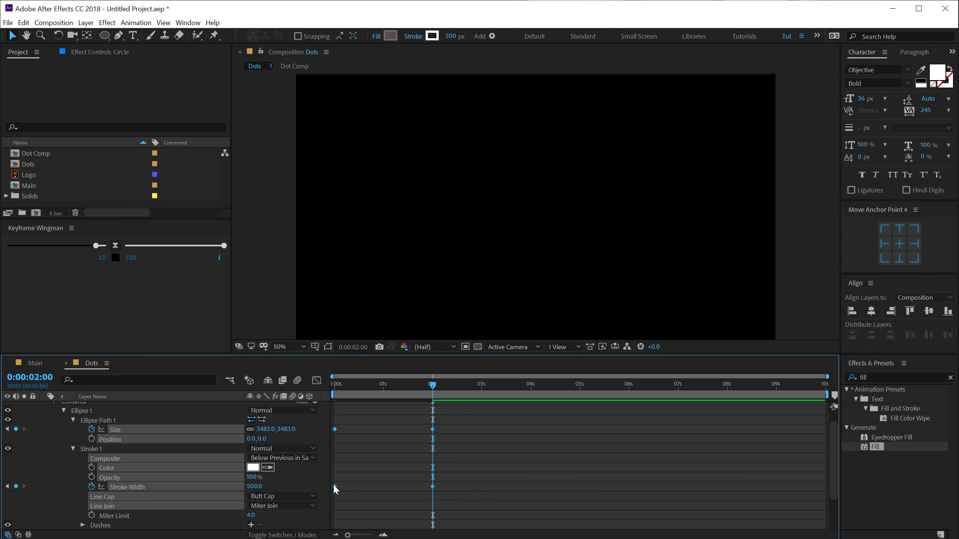
pyautogui.rightClick(334, 486)
pyautogui.moveTo(427, 481)
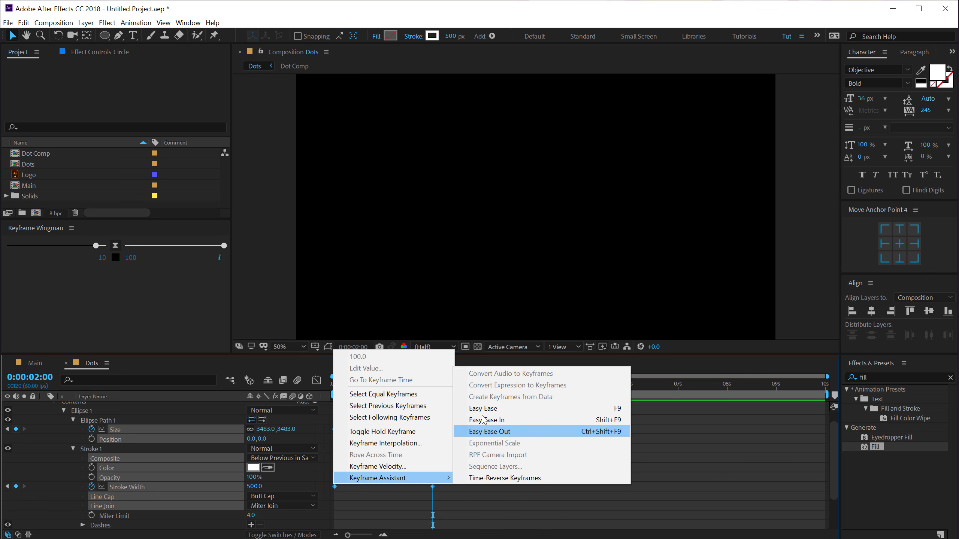
pyautogui.click(490, 431)
pyautogui.click(316, 380)
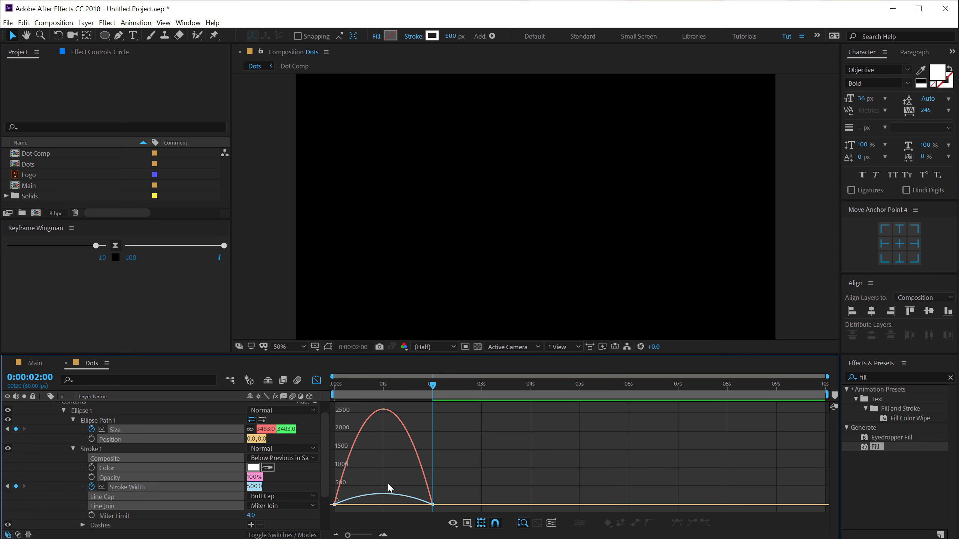
# Reshape the circle's Size and Stroke Width speed curves to peak just after the start and ease out slowly, preview, and leave the Graph Editor
pyautogui.scroll(1, 376, 460)
pyautogui.moveTo(379, 383); pyautogui.dragTo(256, 396)
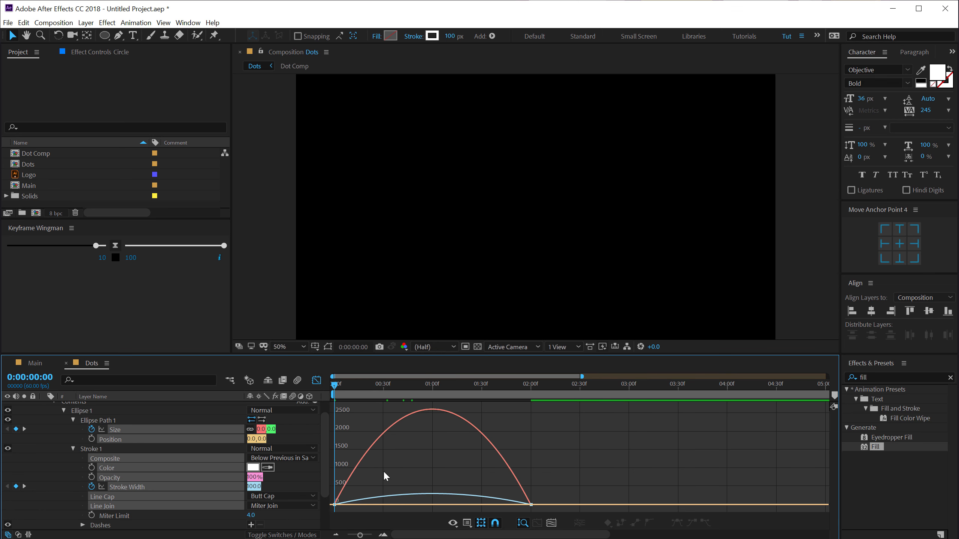
pyautogui.moveTo(560, 496); pyautogui.dragTo(432, 503)
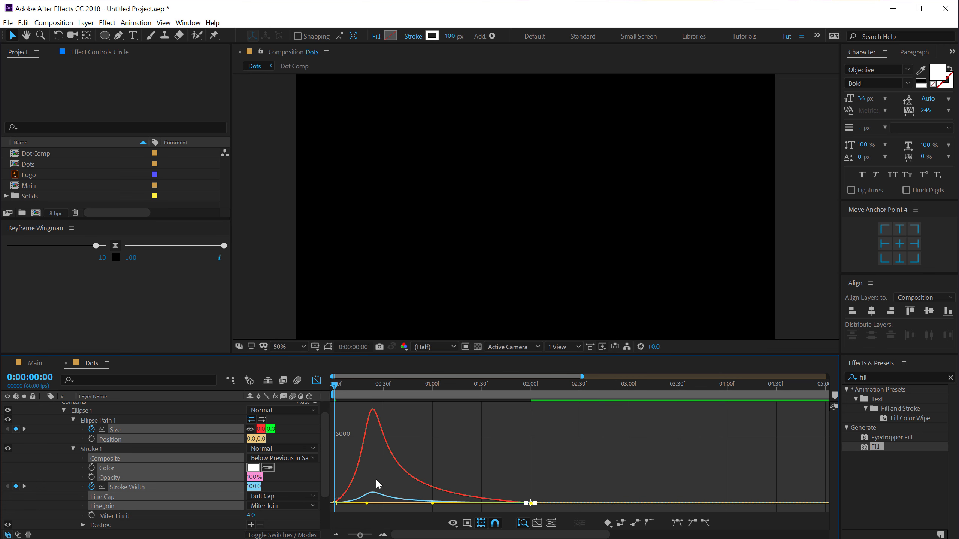
pyautogui.moveTo(379, 484); pyautogui.dragTo(346, 501)
pyautogui.press('space')
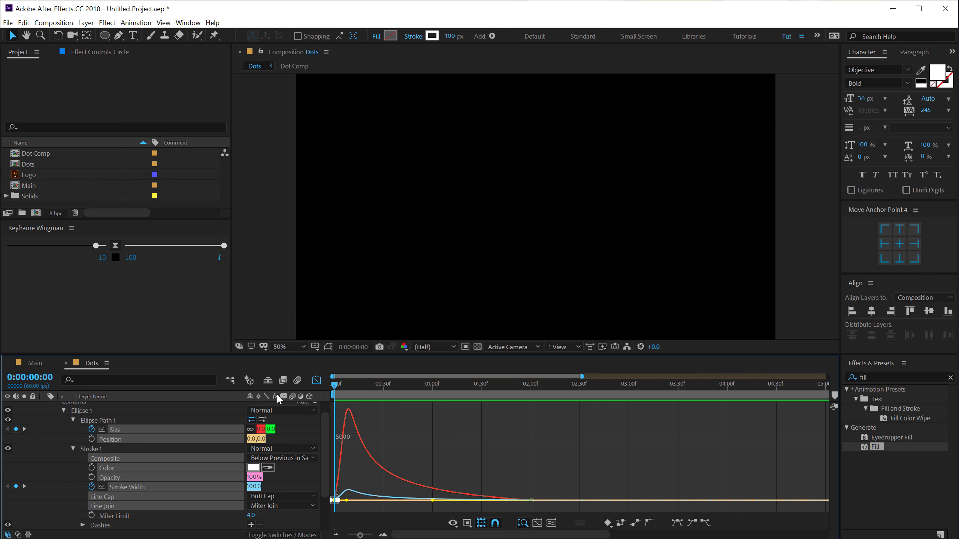
pyautogui.click(357, 385)
pyautogui.click(316, 380)
pyautogui.click(467, 473)
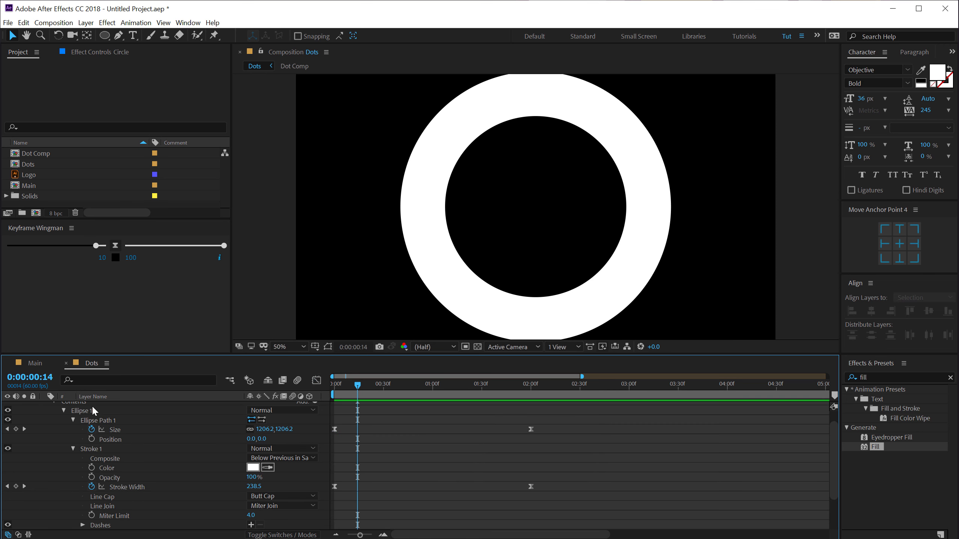
# Apply Fast Blur (Legacy) to the Circle layer with Blurriness 250 and Repeat Edge Pixels enabled
pyautogui.scroll(1, 45, 419)
pyautogui.click(44, 406)
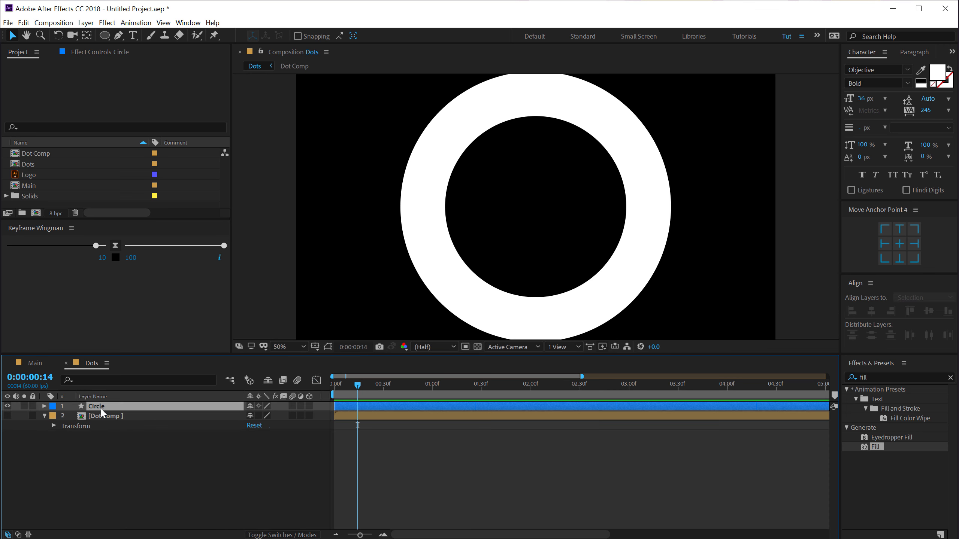
pyautogui.doubleClick(863, 378)
pyautogui.write('fast')
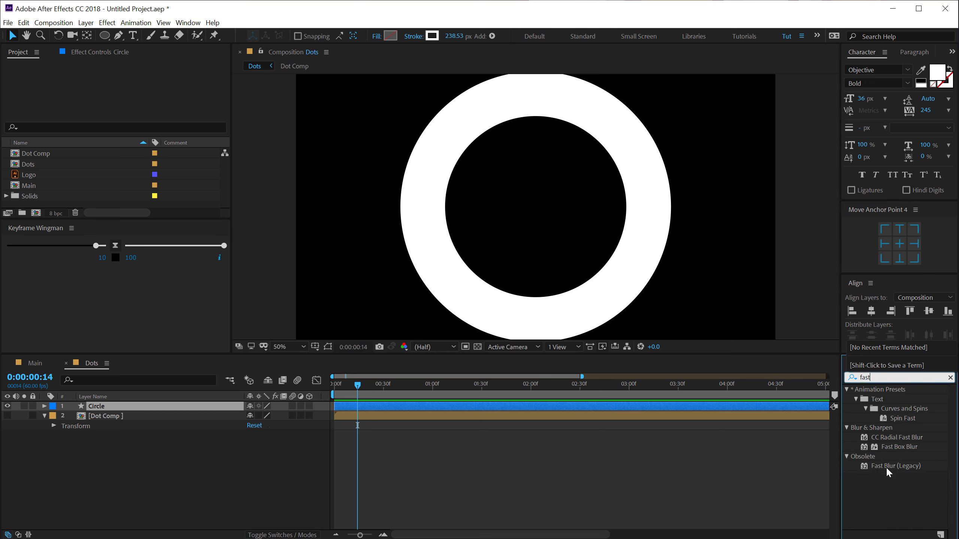
pyautogui.doubleClick(886, 467)
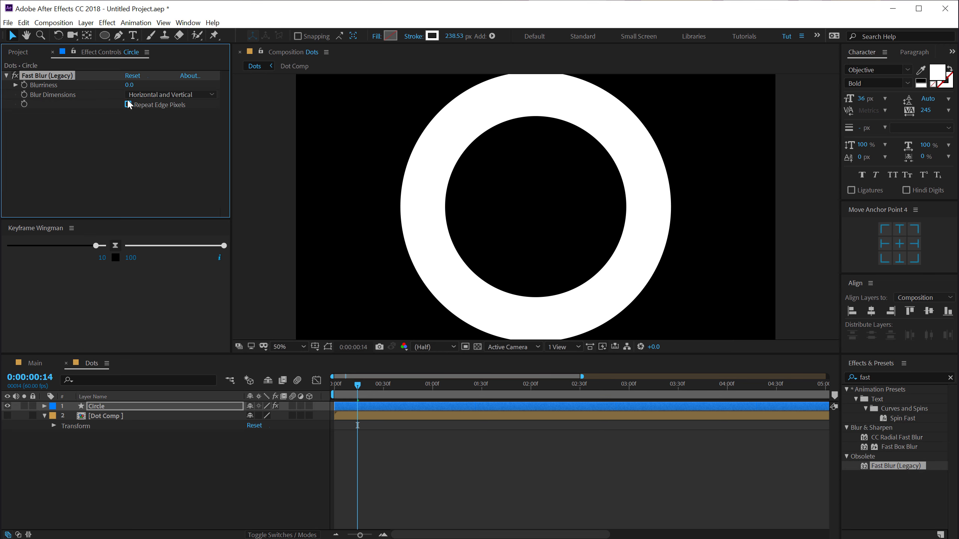
pyautogui.moveTo(129, 85); pyautogui.dragTo(320, 105)
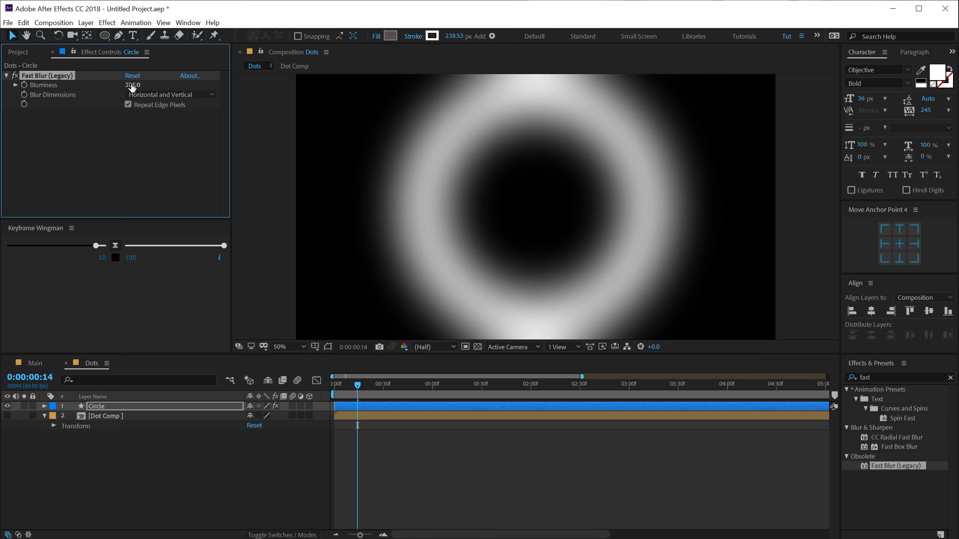
pyautogui.click(132, 84)
pyautogui.write('230')
pyautogui.press('Return')
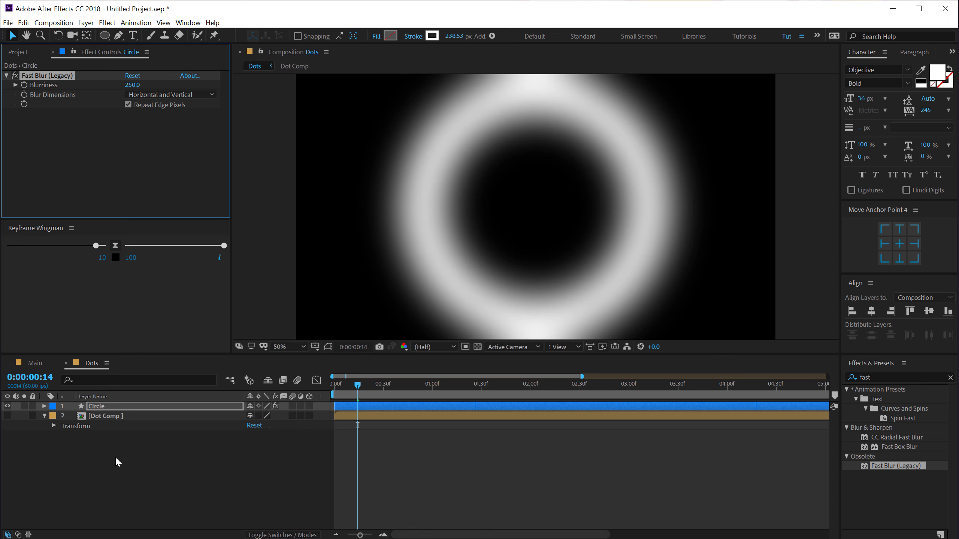
# Create a black 2560 x 1440 px solid named BG and place it directly below the Circle layer
pyautogui.click(115, 467)
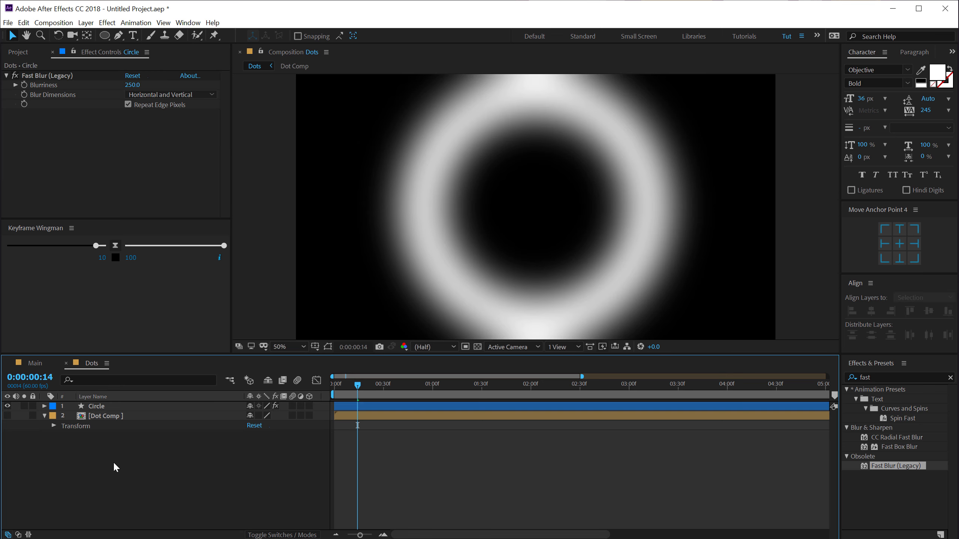
pyautogui.hotkey('ctrl', 'y')
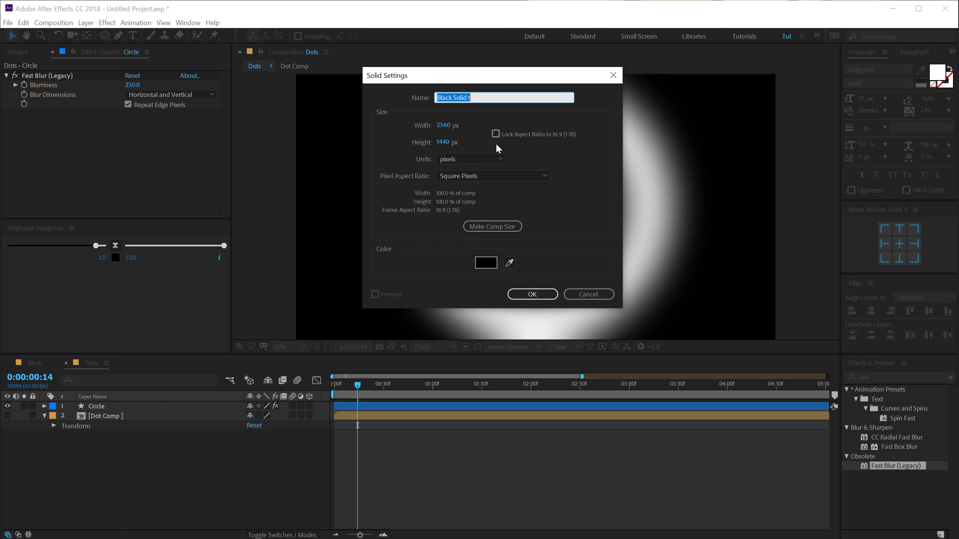
pyautogui.write('BG')
pyautogui.click(532, 294)
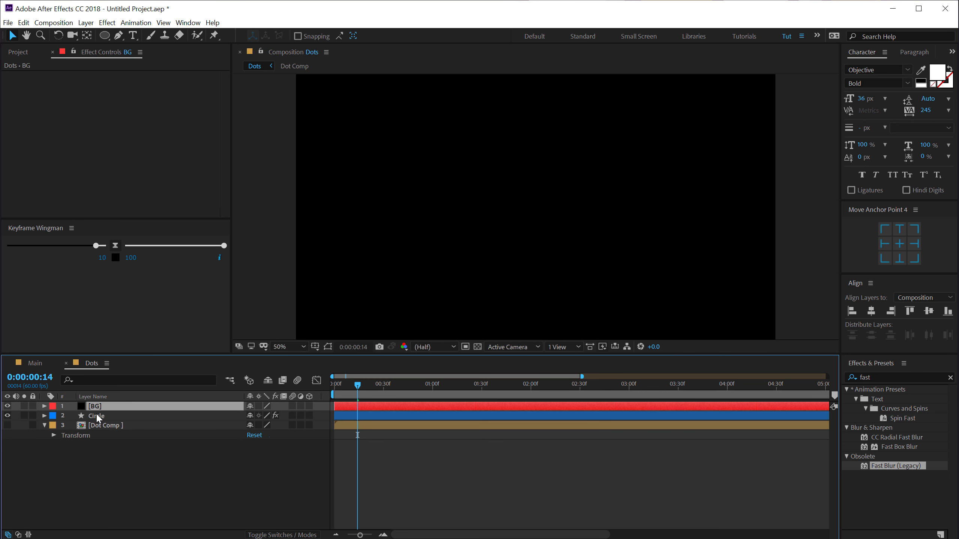
pyautogui.moveTo(97, 416)
pyautogui.mouseDown()
pyautogui.moveTo(100, 427)
pyautogui.moveTo(102, 412)
pyautogui.mouseUp()
# Pre-compose the Circle and BG layers into a new composition named Matte
pyautogui.keyDown('shift'); pyautogui.click(99, 406); pyautogui.keyUp('shift')
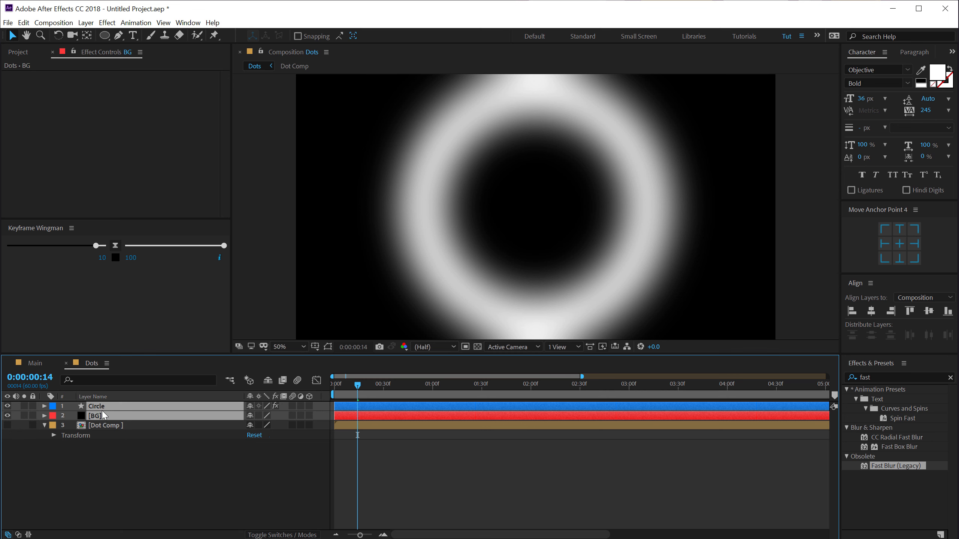
pyautogui.hotkey('ctrl', 'shift', 'c')
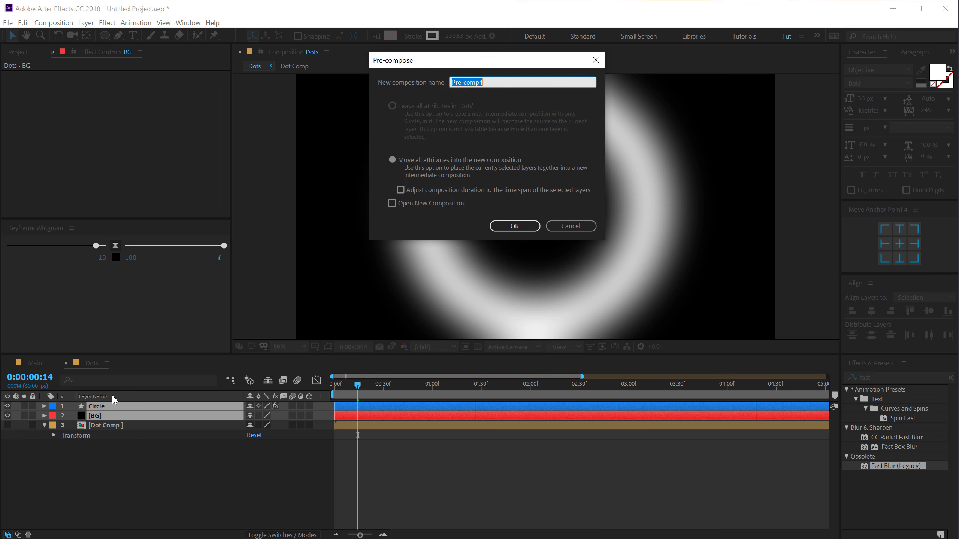
pyautogui.write('Matte')
pyautogui.press('Return')
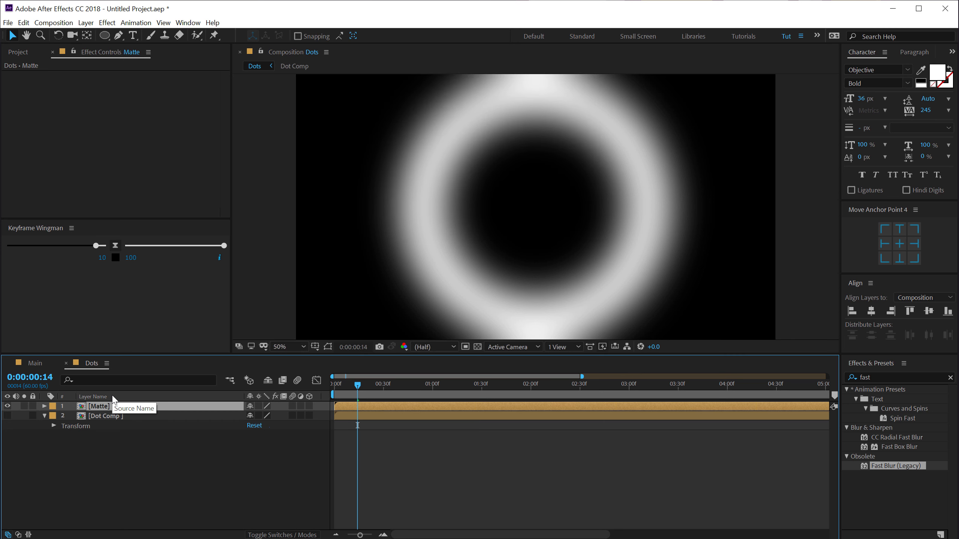
# Turn on the Dot Comp layer's visibility and set its track matte to Luma Matte using the Matte layer
pyautogui.click(8, 416)
pyautogui.click(44, 415)
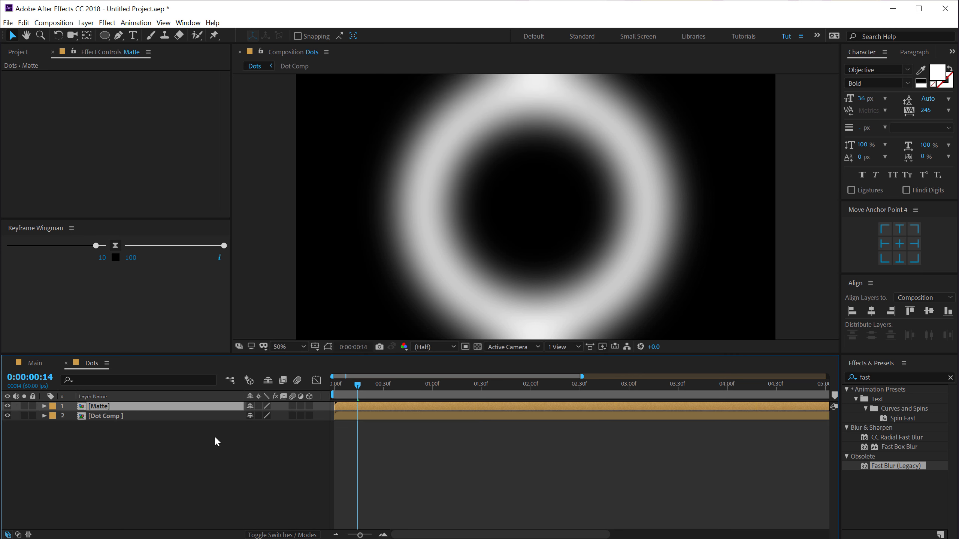
pyautogui.click(231, 447)
pyautogui.press('F4')
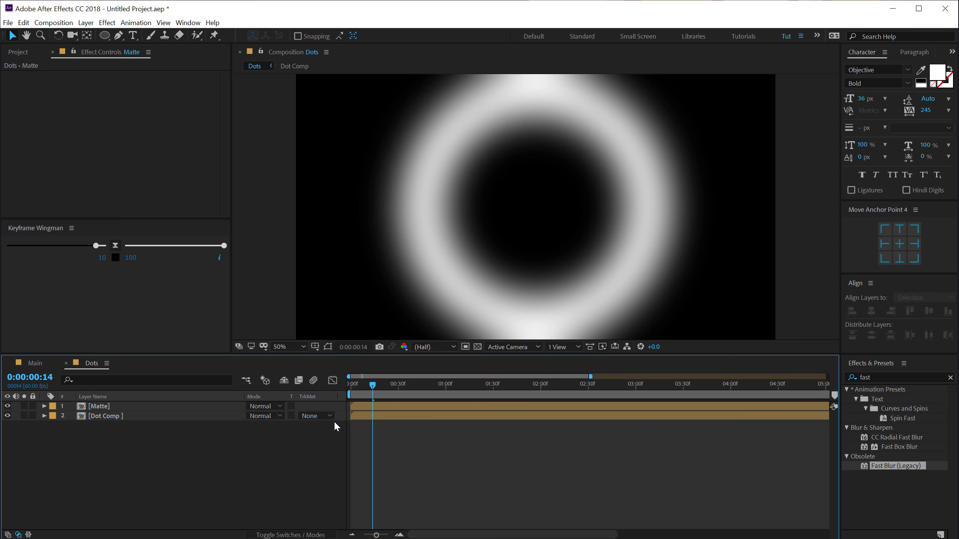
pyautogui.click(327, 416)
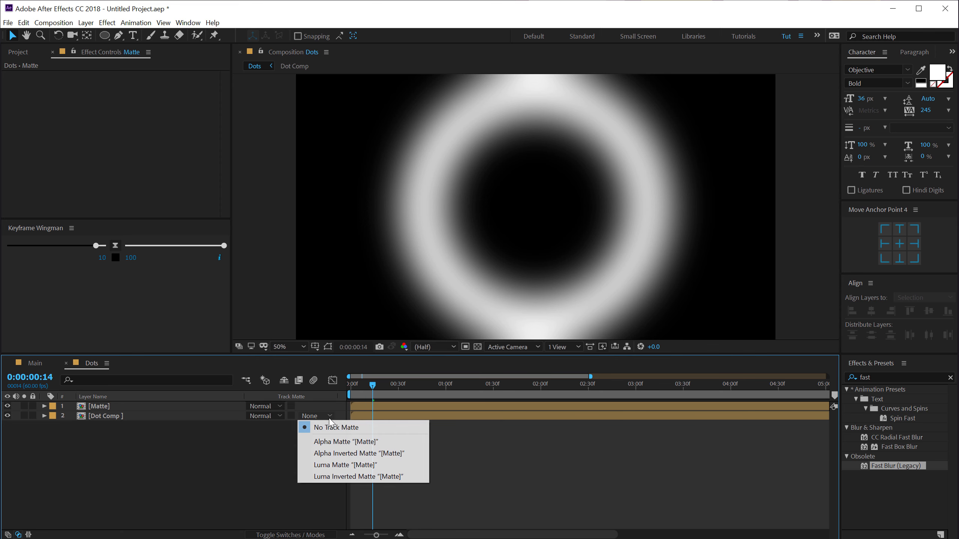
pyautogui.click(333, 466)
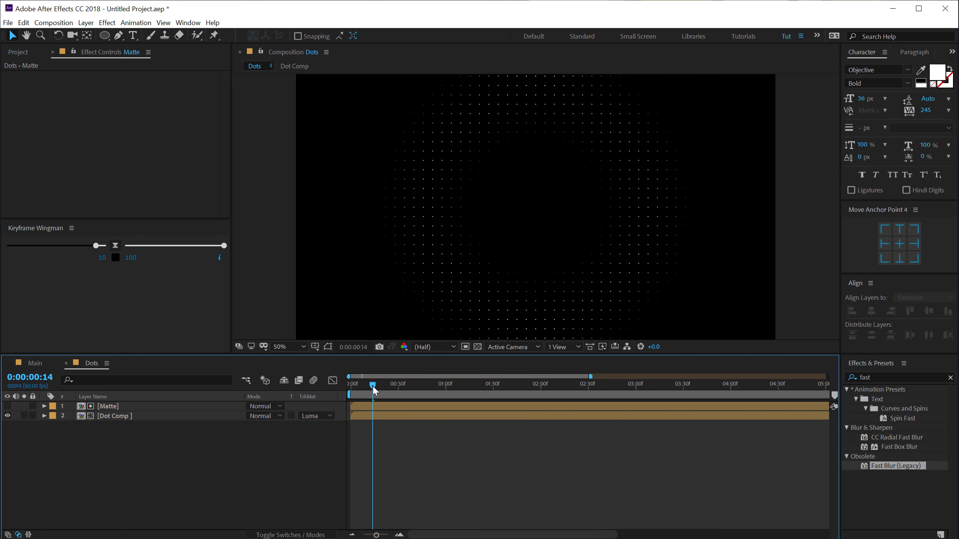
# Play the Dots composition from the start to review the speed of the expanding dot ring
pyautogui.moveTo(373, 390); pyautogui.dragTo(329, 404)
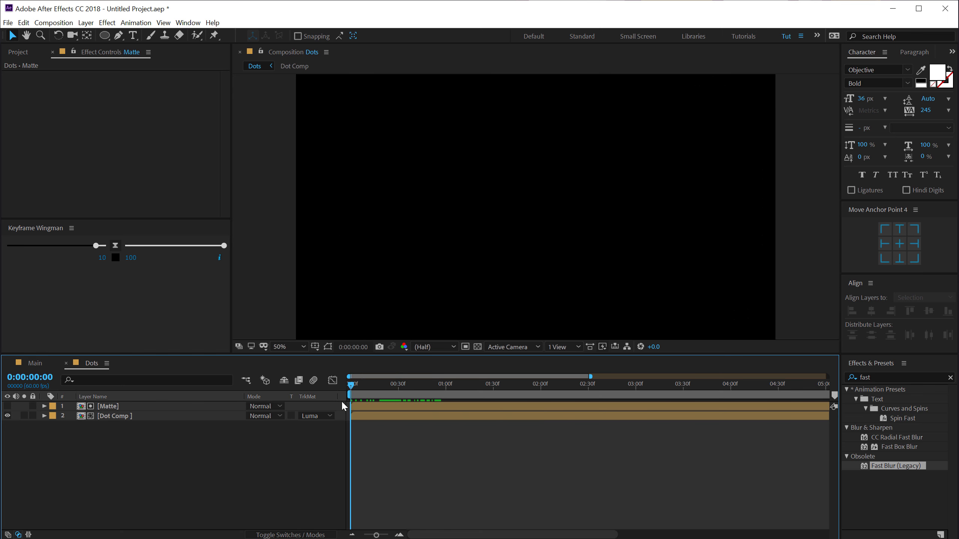
pyautogui.press('space')
pyautogui.press('space')
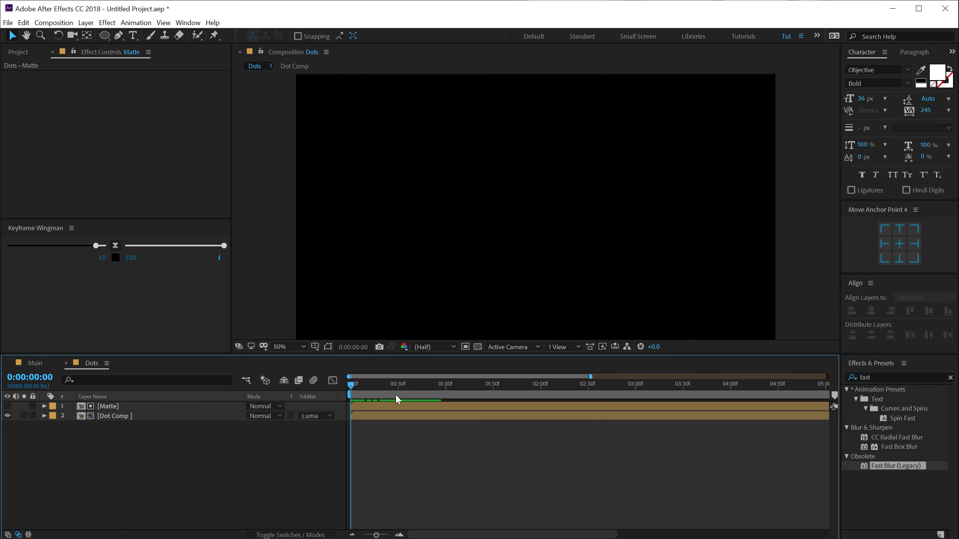
pyautogui.press('space')
pyautogui.press('space')
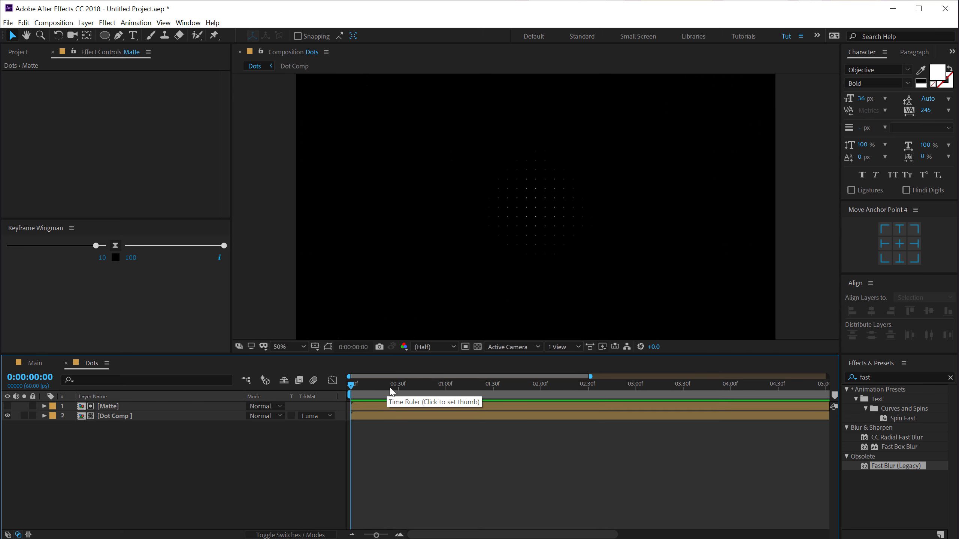
pyautogui.press('space')
pyautogui.press('space')
pyautogui.press('space')
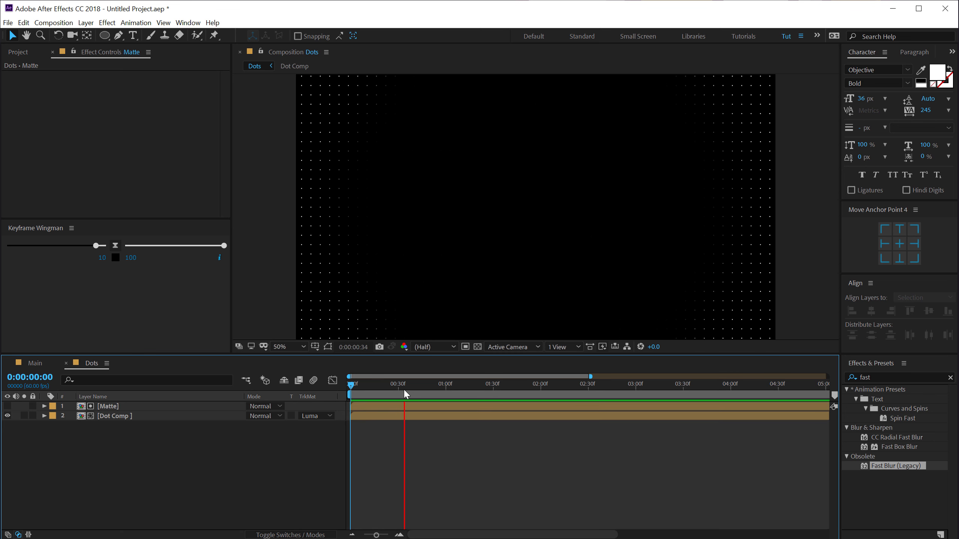
pyautogui.press('space')
# In the Matte composition, move the circle's ending Size and Stroke Width keyframes to 3 seconds, and return to the Dots composition
pyautogui.doubleClick(118, 407)
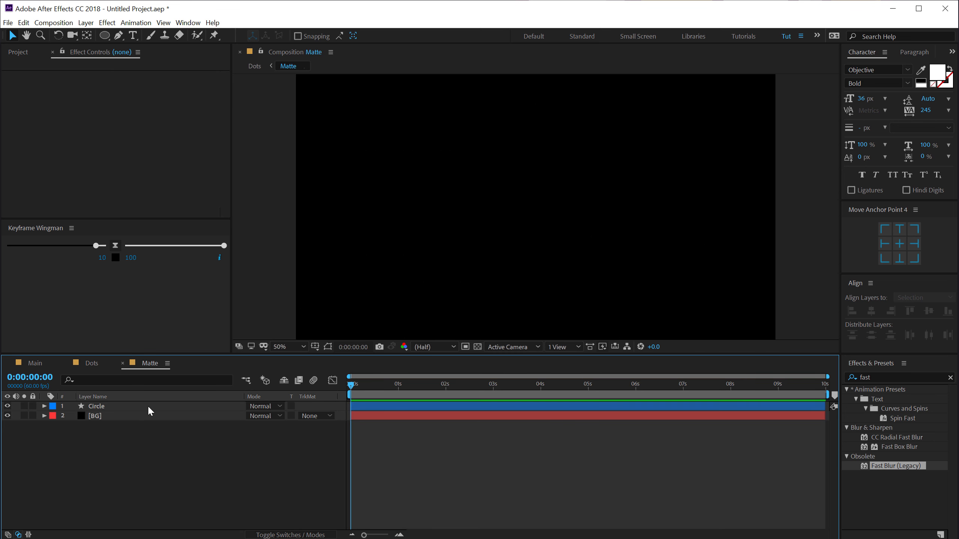
pyautogui.click(148, 408)
pyautogui.press('u')
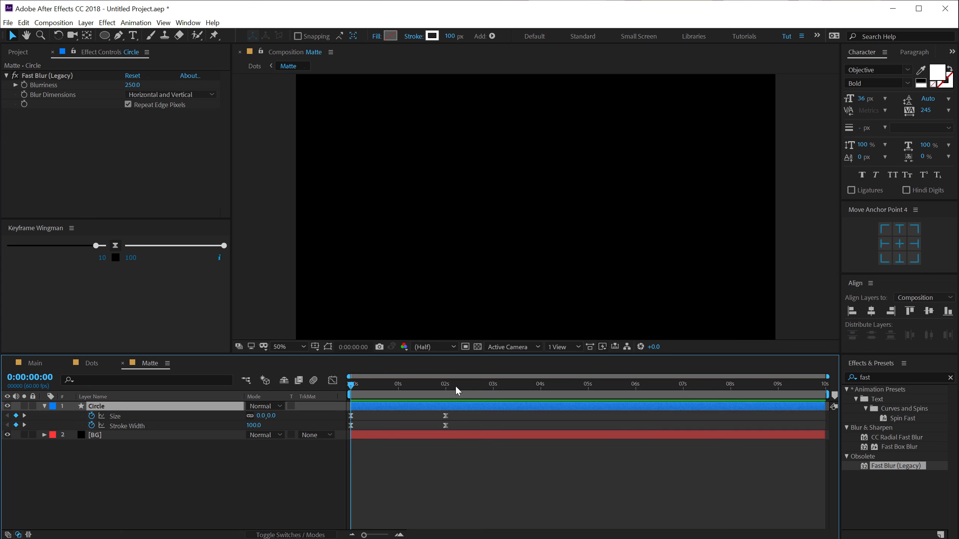
pyautogui.moveTo(457, 389); pyautogui.dragTo(493, 391)
pyautogui.moveTo(422, 414)
pyautogui.mouseDown()
pyautogui.moveTo(455, 429)
pyautogui.moveTo(494, 424)
pyautogui.mouseUp()
pyautogui.click(86, 364)
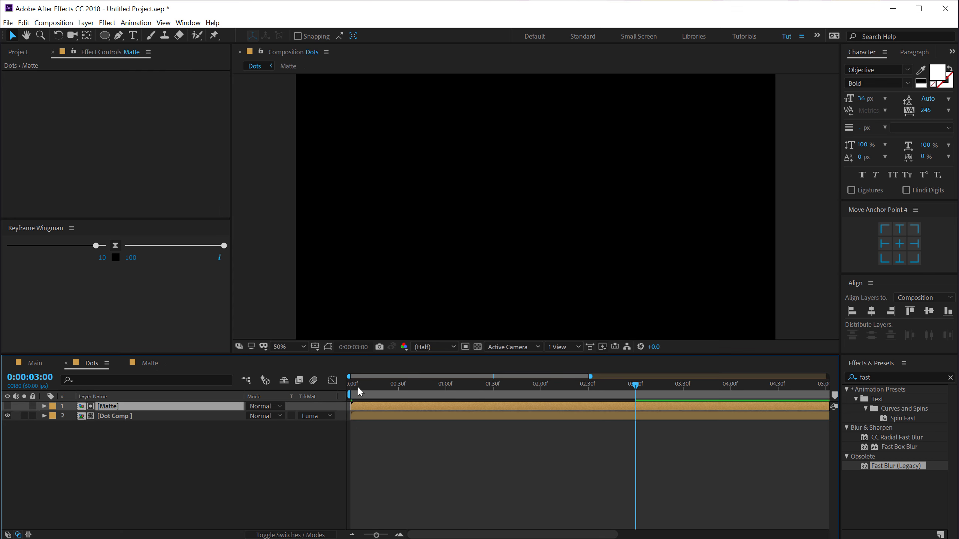
# Preview the retimed dot ring from the start and scrub to frame 20
pyautogui.press('Home')
pyautogui.press('space')
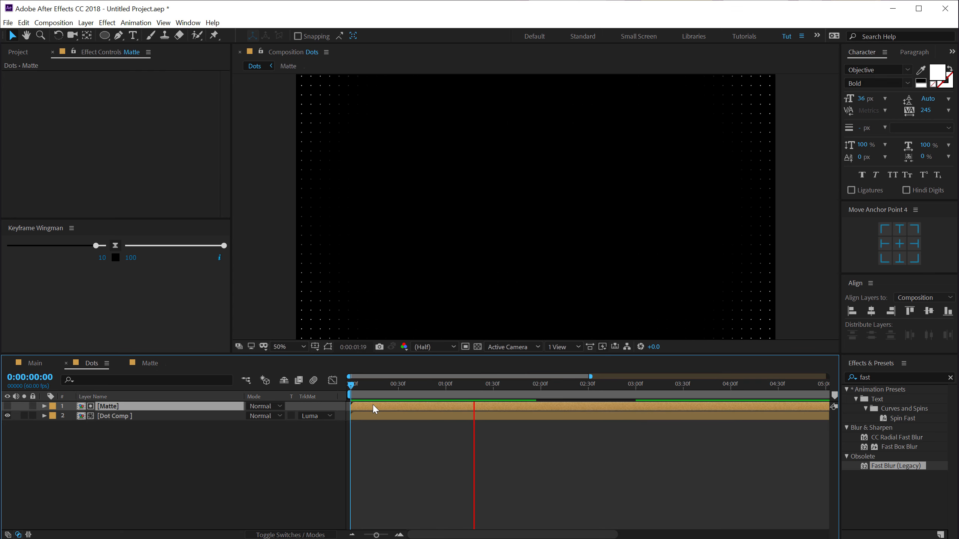
pyautogui.press('space')
pyautogui.moveTo(382, 387)
pyautogui.mouseDown()
pyautogui.moveTo(409, 393)
pyautogui.moveTo(382, 391)
pyautogui.mouseUp()
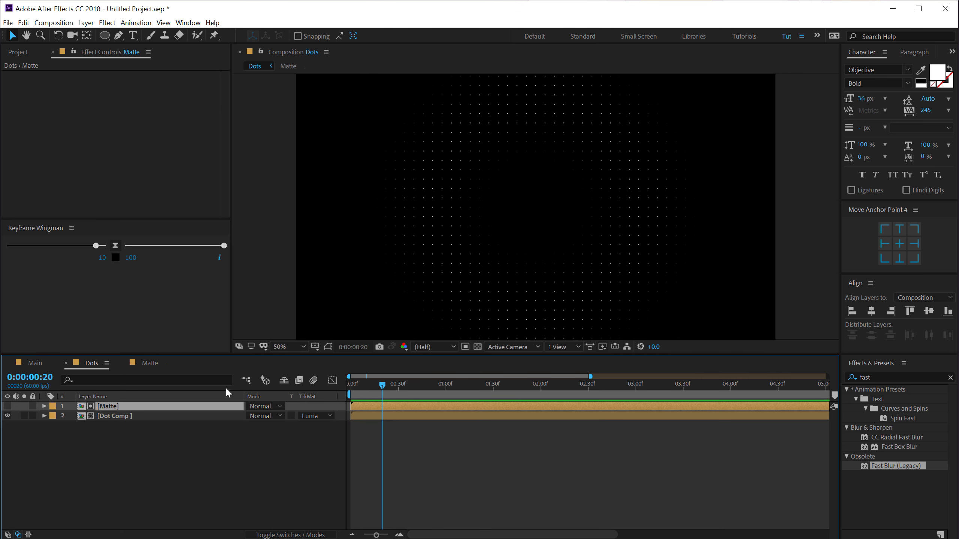
# Add the Dots composition to the Main composition directly above the BG layer
pyautogui.click(42, 367)
pyautogui.click(24, 54)
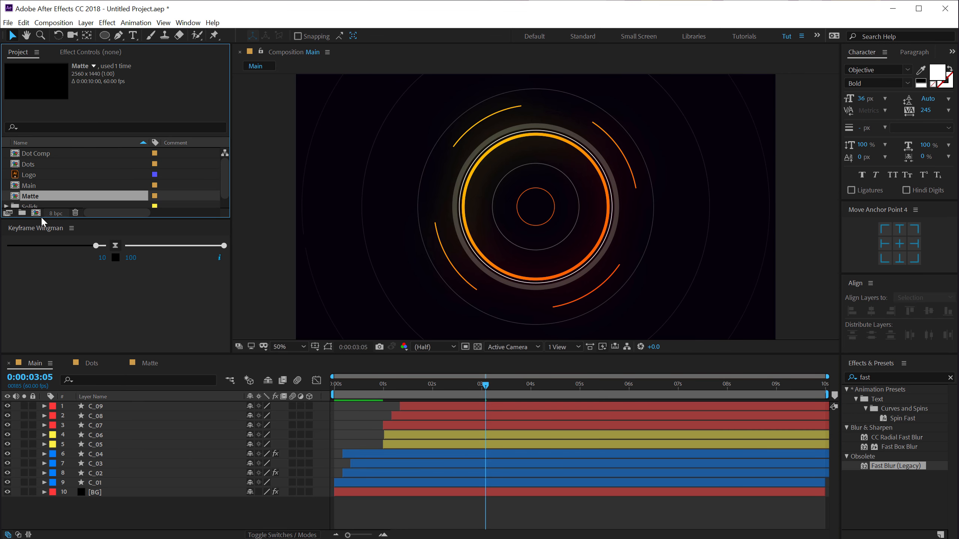
pyautogui.moveTo(31, 219); pyautogui.dragTo(31, 298)
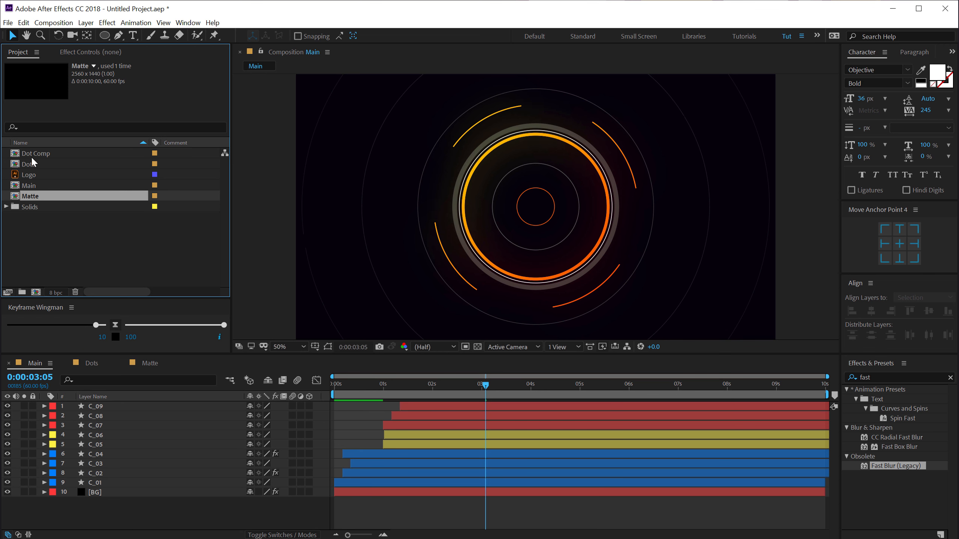
pyautogui.moveTo(32, 160); pyautogui.dragTo(127, 491)
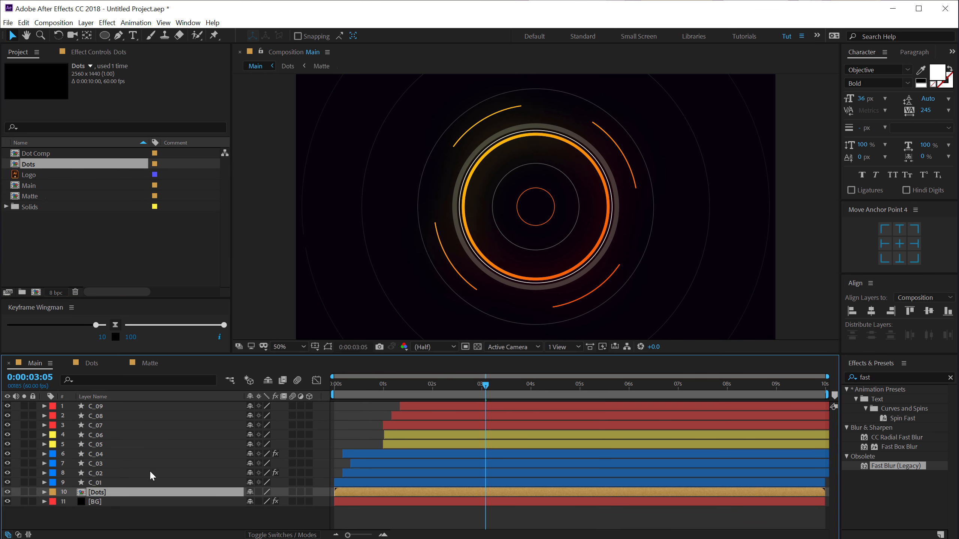
# Shift the Dots layer to start at 0:00:04:02, where the inner circle is contracting, and check the ring at 0:00:04:35
pyautogui.click(338, 385)
pyautogui.press('space')
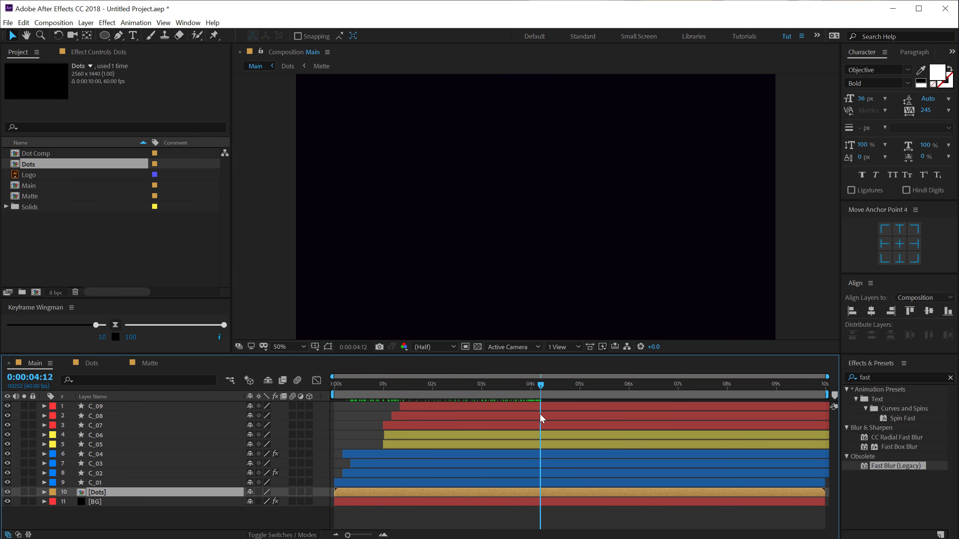
pyautogui.moveTo(539, 413); pyautogui.dragTo(532, 415)
pyautogui.moveTo(359, 493); pyautogui.dragTo(550, 493)
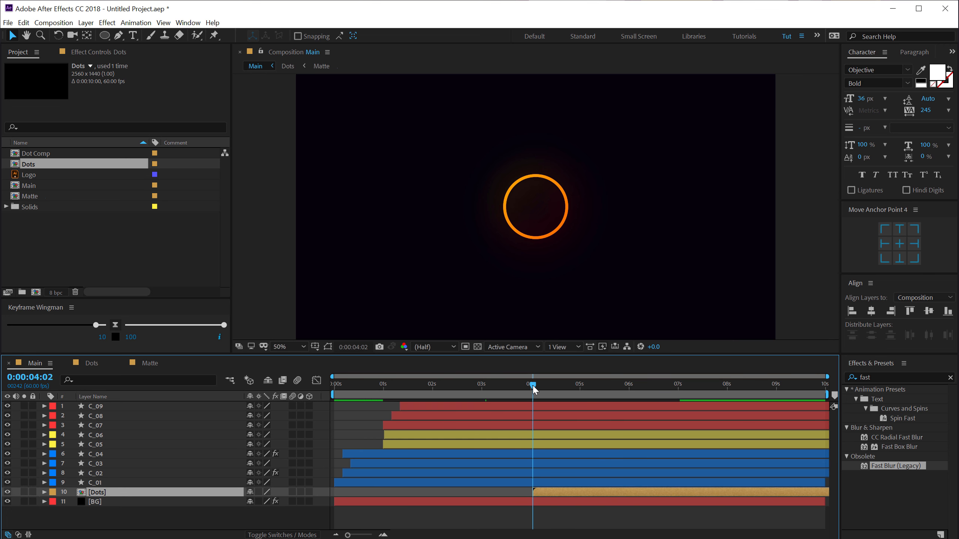
pyautogui.moveTo(533, 389)
pyautogui.mouseDown()
pyautogui.moveTo(521, 388)
pyautogui.moveTo(574, 389)
pyautogui.moveTo(561, 393)
pyautogui.mouseUp()
# Copy the Gradient Ramp effect from the C_04 layer onto the Dots layer
pyautogui.click(102, 446)
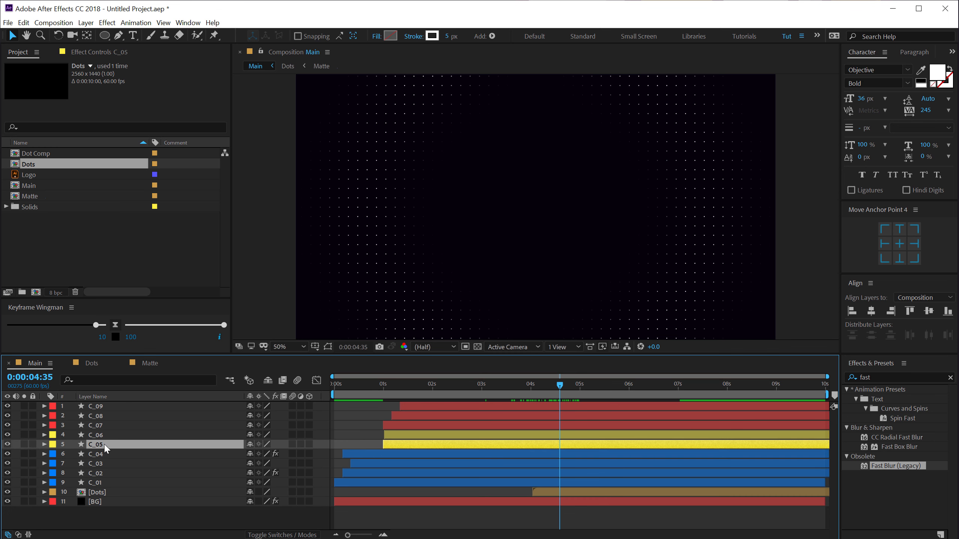
pyautogui.click(84, 55)
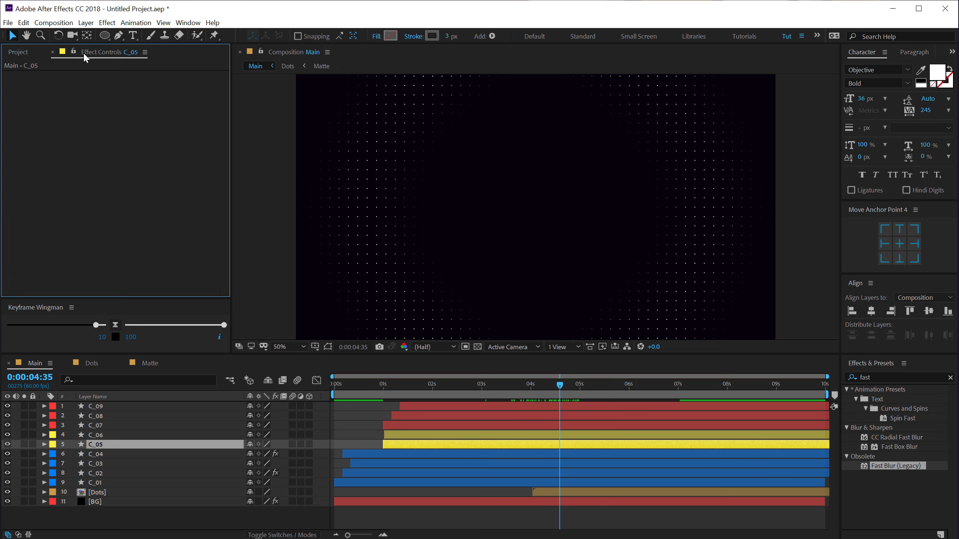
pyautogui.click(105, 453)
pyautogui.click(101, 460)
pyautogui.click(101, 452)
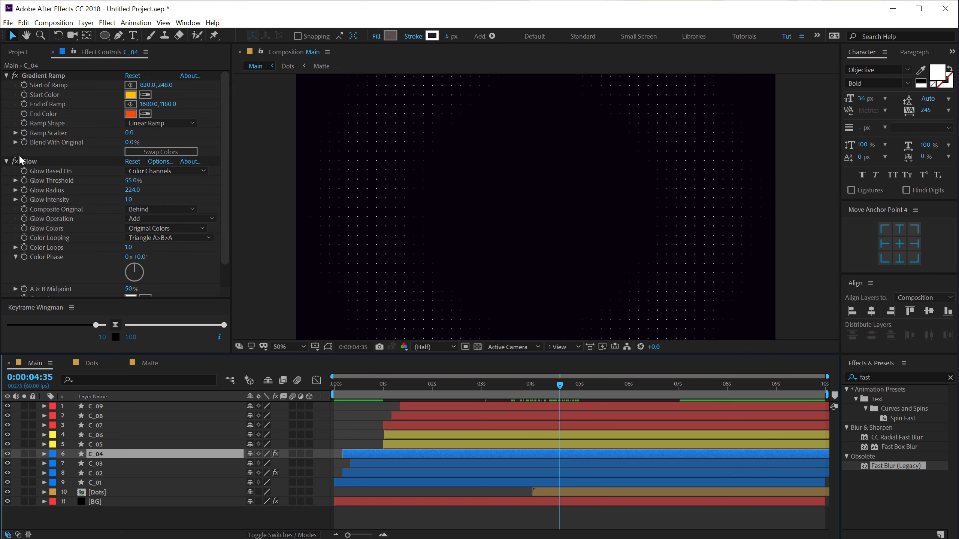
pyautogui.click(44, 75)
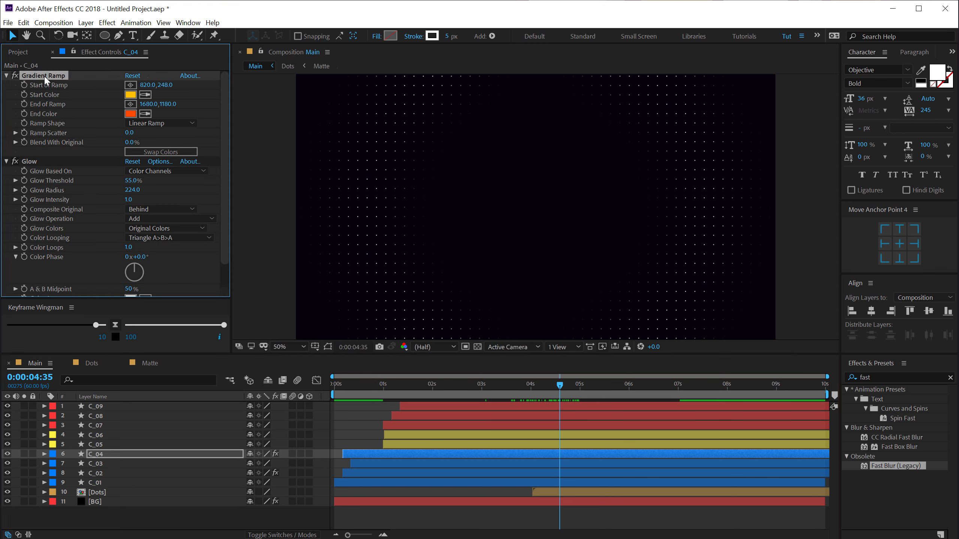
pyautogui.click(97, 493)
pyautogui.hotkey('ctrl', 'v')
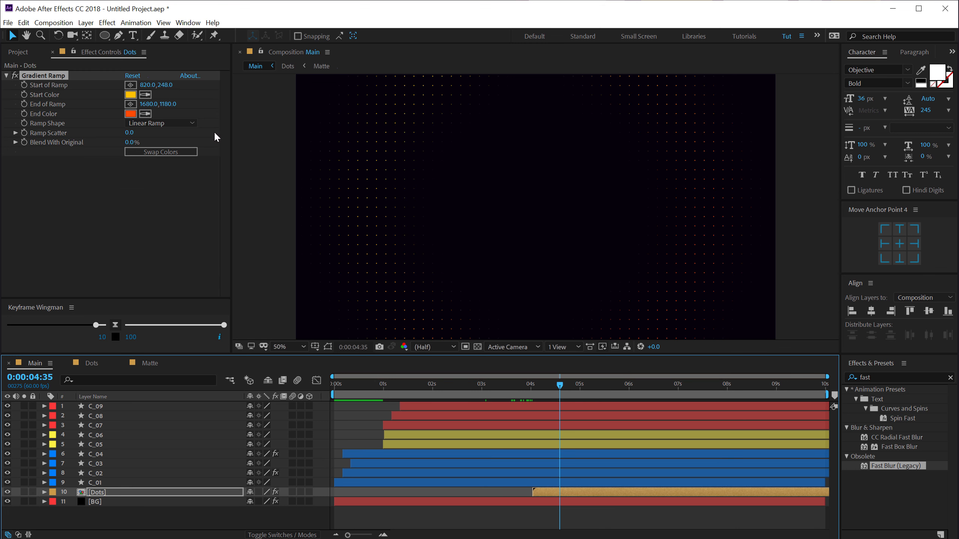
# Change the Dots gradient to a Radial Ramp starting at the frame's center (1284, 720) and ending just outside its lower-right corner (2620, 1568)
pyautogui.press(',')
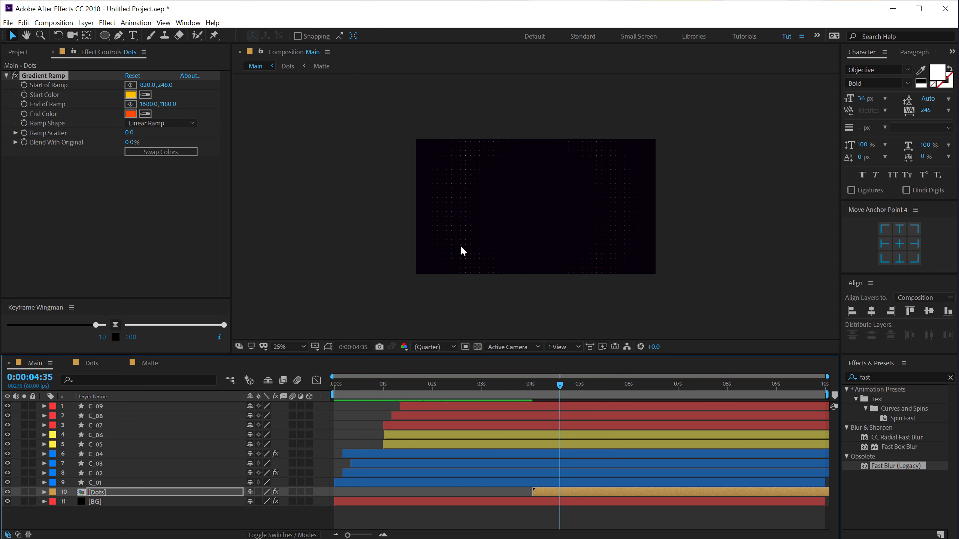
pyautogui.click(161, 124)
pyautogui.click(159, 147)
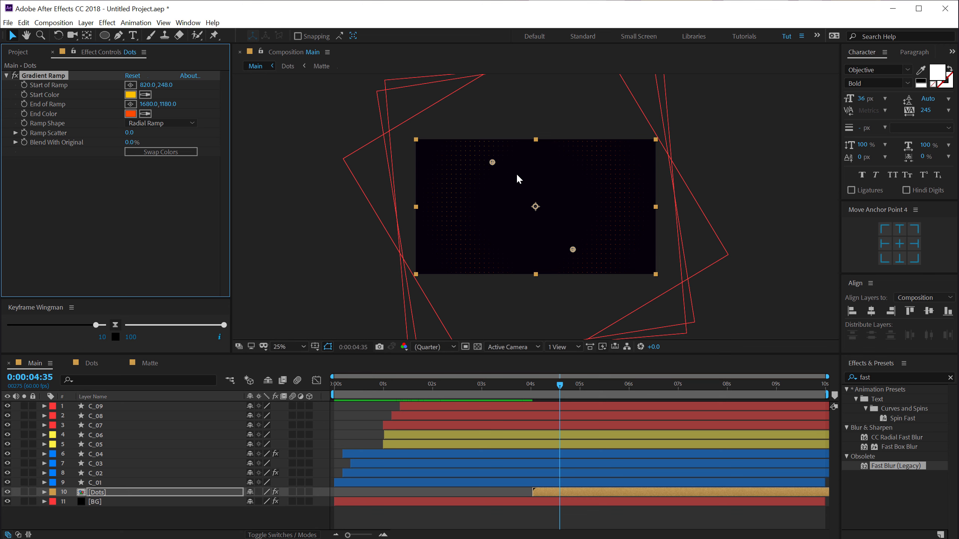
pyautogui.moveTo(492, 162); pyautogui.dragTo(535, 209)
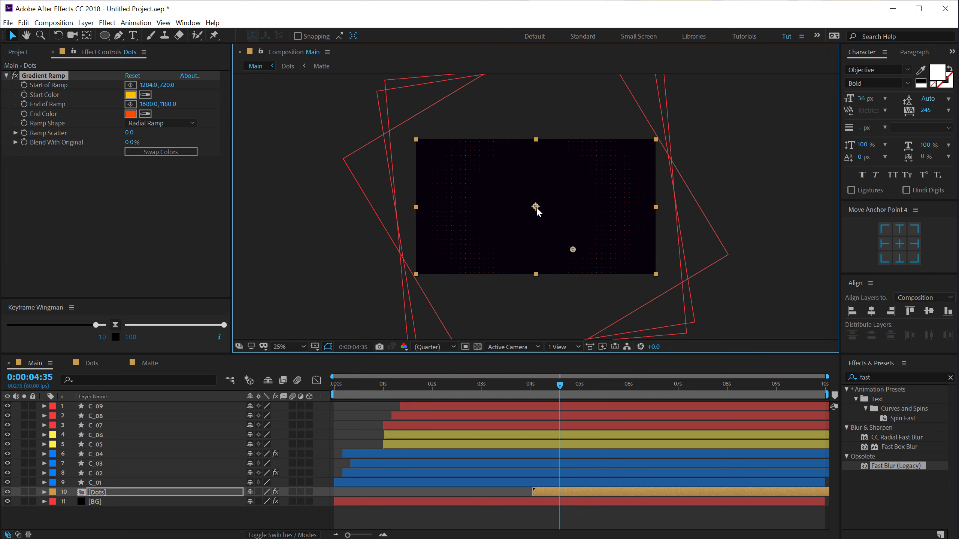
pyautogui.moveTo(576, 250); pyautogui.dragTo(661, 285)
pyautogui.click(403, 503)
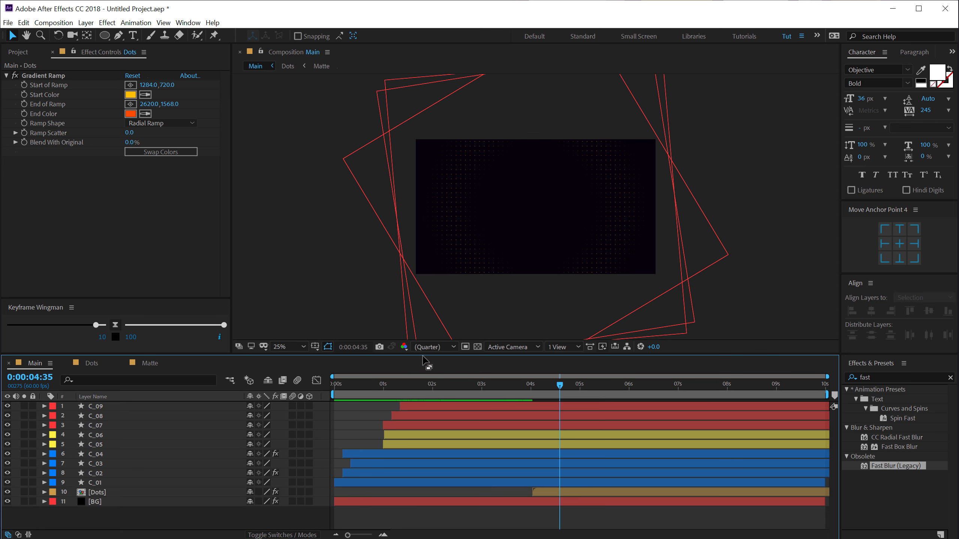
pyautogui.scroll(2, 548, 214)
pyautogui.moveTo(392, 387); pyautogui.dragTo(565, 390)
# Create a 500 x 500 px composition named Logo with the aspect ratio unlocked, and add the MeanMachine.ai artwork to it
pyautogui.click(19, 52)
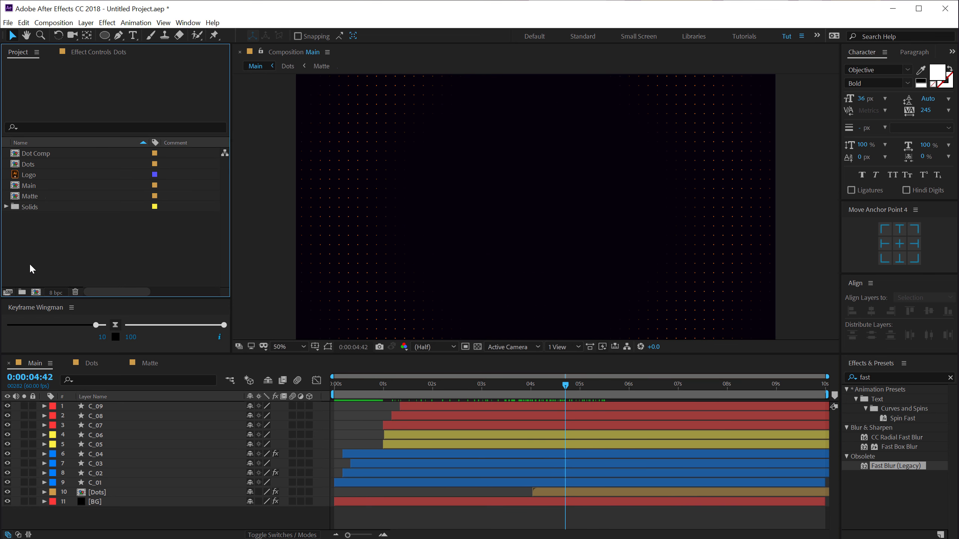
pyautogui.click(36, 293)
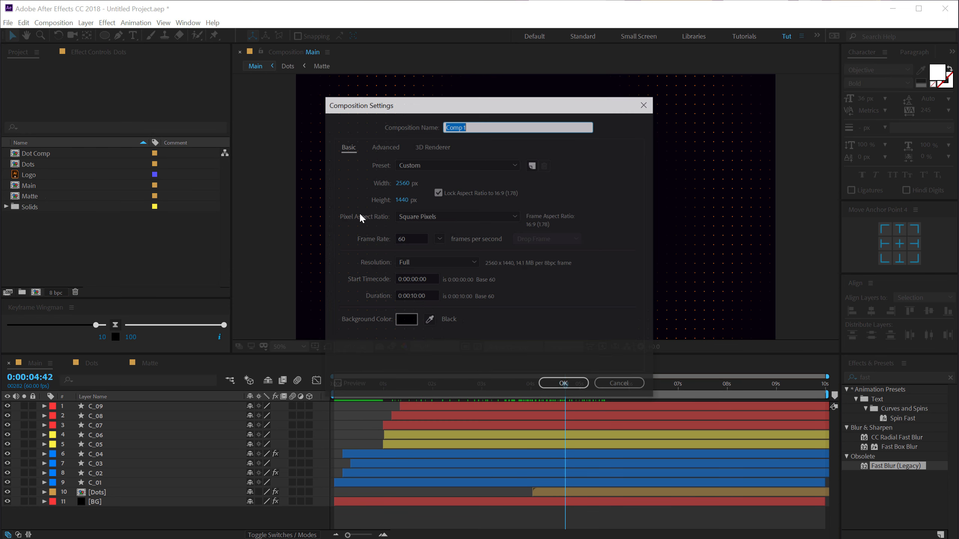
pyautogui.click(438, 192)
pyautogui.click(404, 183)
pyautogui.write('500')
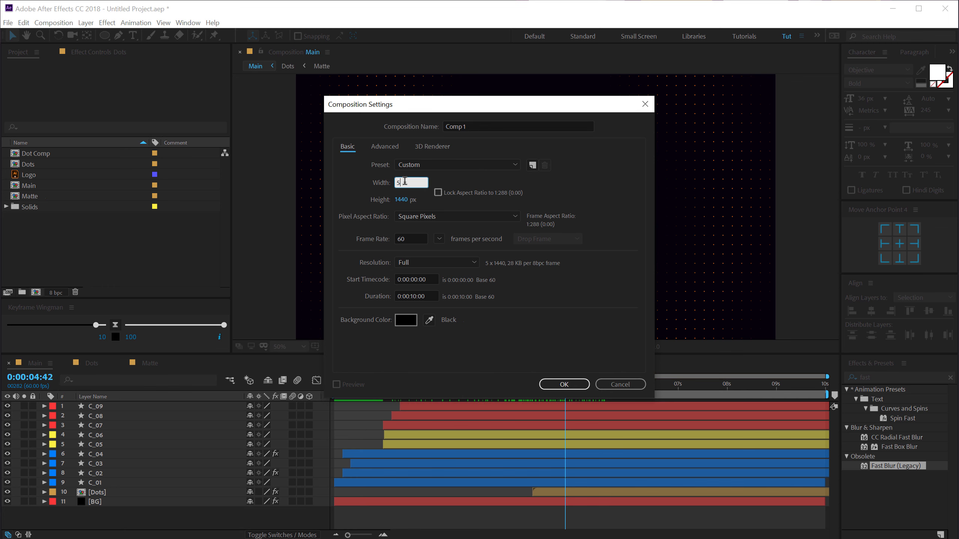
pyautogui.click(404, 199)
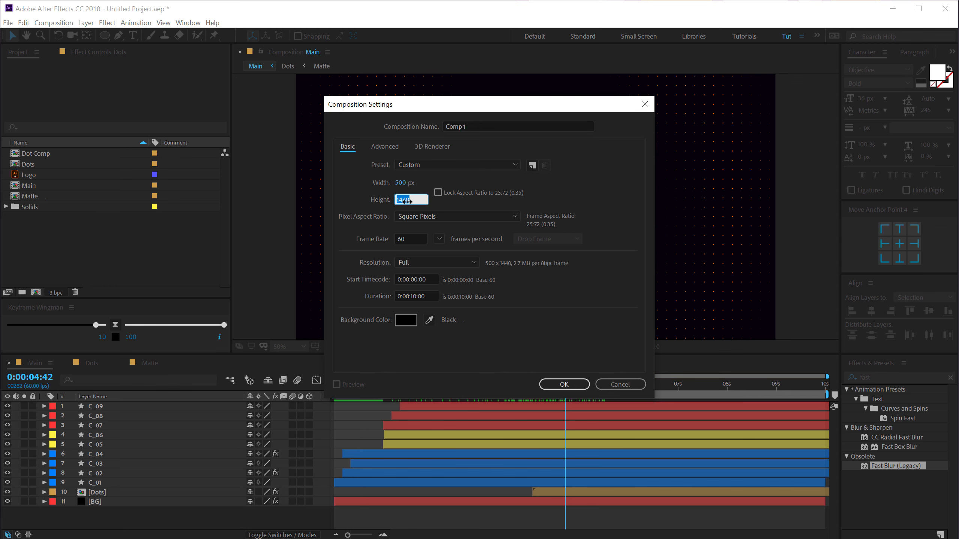
pyautogui.write('500')
pyautogui.moveTo(472, 127); pyautogui.dragTo(368, 126)
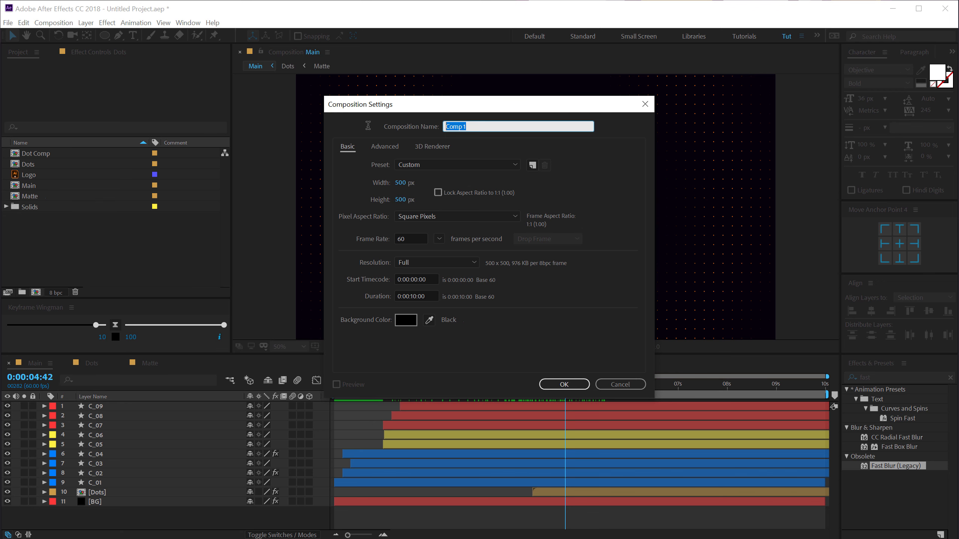
pyautogui.write('Logo')
pyautogui.click(564, 385)
pyautogui.moveTo(26, 182); pyautogui.dragTo(102, 472)
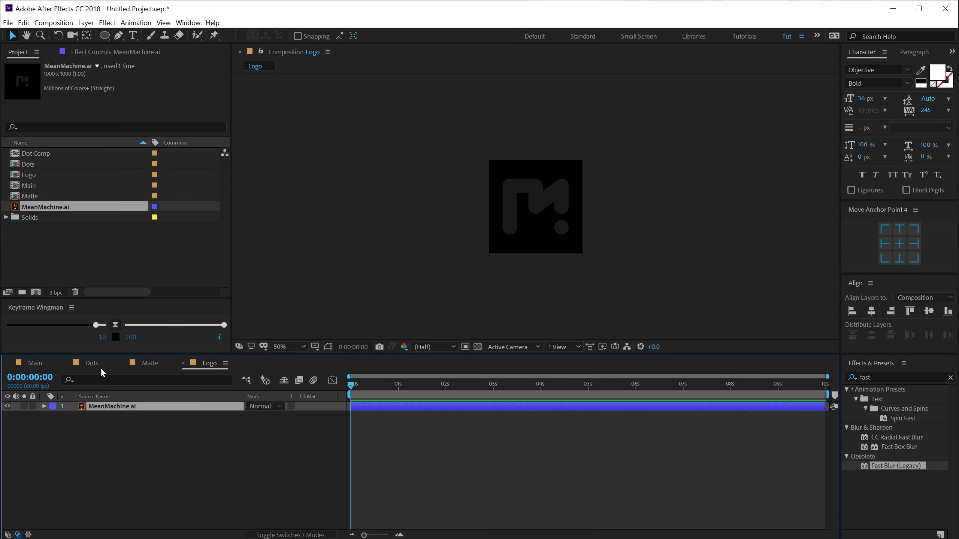
# Add the Logo composition as the top layer of the Main composition and shift it to start at 0:00:04:06
pyautogui.click(87, 362)
pyautogui.click(30, 362)
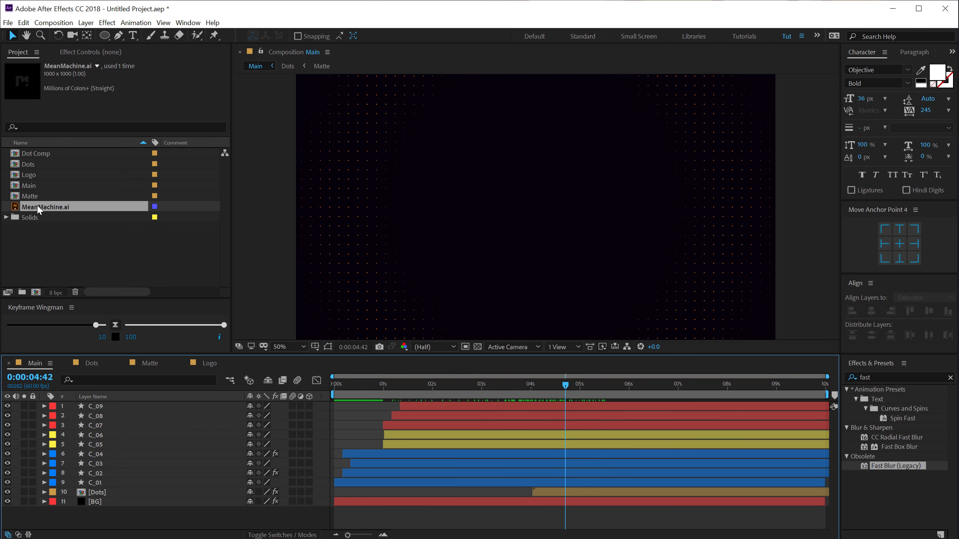
pyautogui.moveTo(33, 174); pyautogui.dragTo(535, 387)
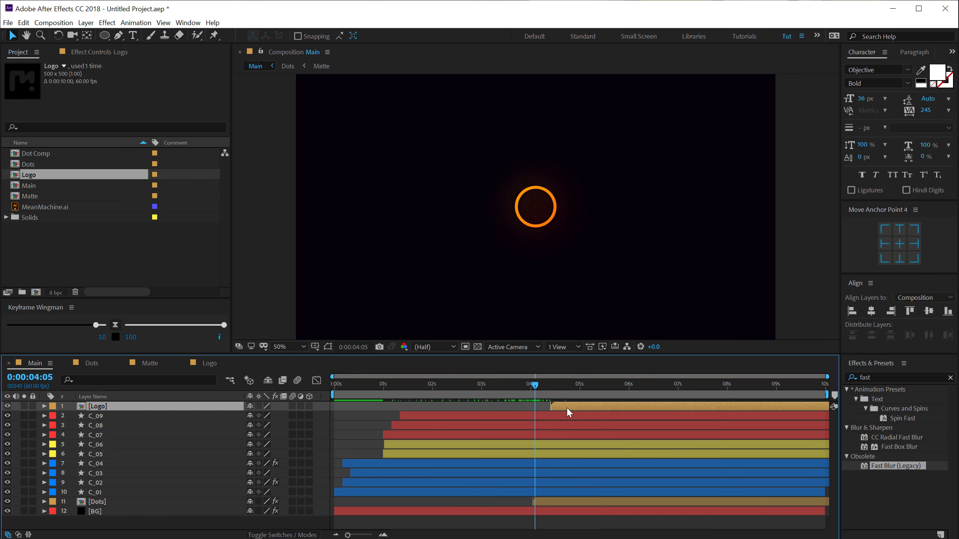
pyautogui.moveTo(555, 407); pyautogui.dragTo(548, 410)
pyautogui.press('space')
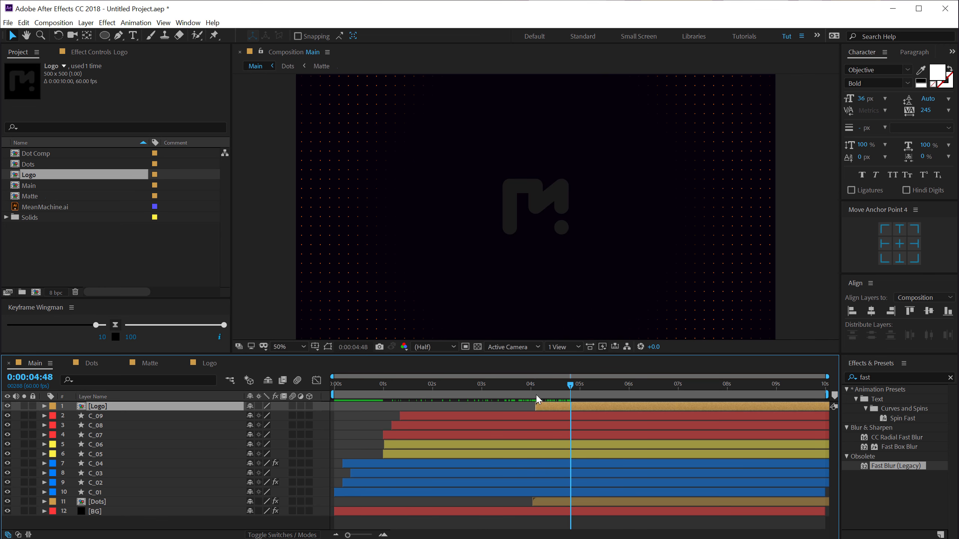
# Scale the Logo layer down to 68%
pyautogui.press('s')
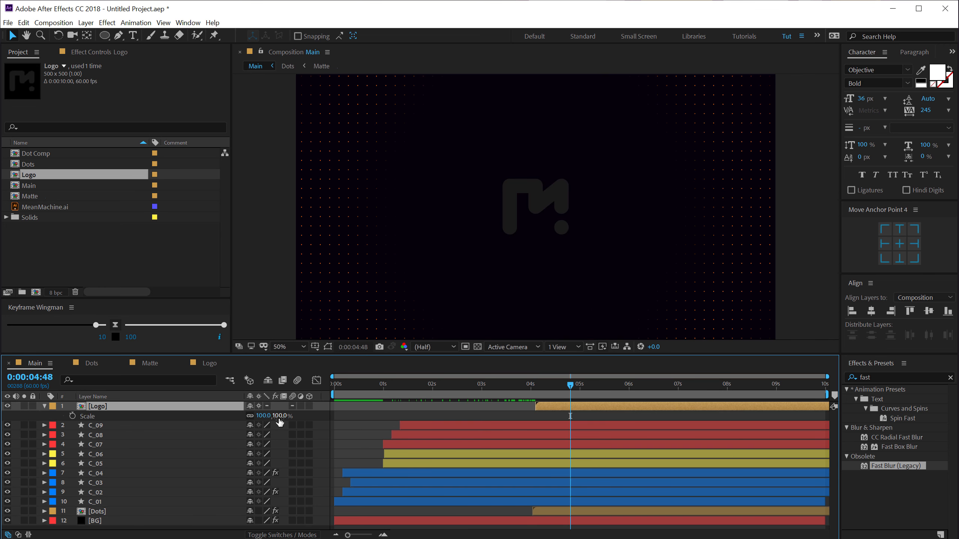
pyautogui.moveTo(278, 418)
pyautogui.mouseDown()
pyautogui.moveTo(261, 418)
pyautogui.moveTo(271, 418)
pyautogui.mouseUp()
pyautogui.click(122, 414)
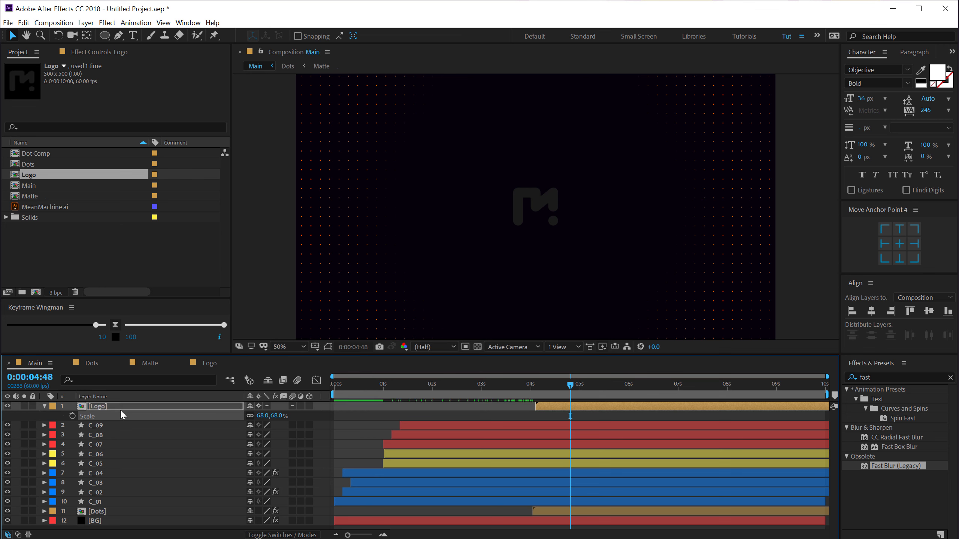
# Apply the Fill effect to the Logo layer and set its color to orange FF7200
pyautogui.click(883, 377)
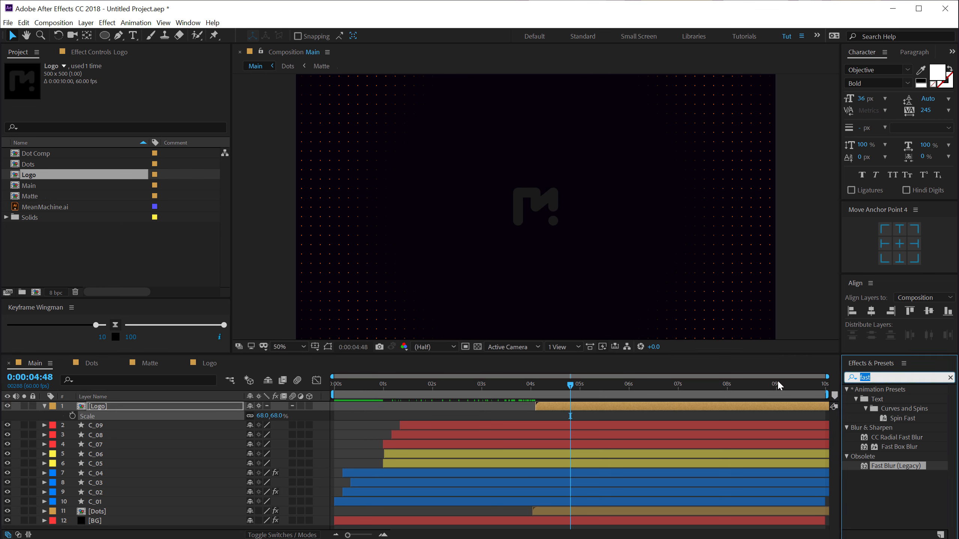
pyautogui.write('fill')
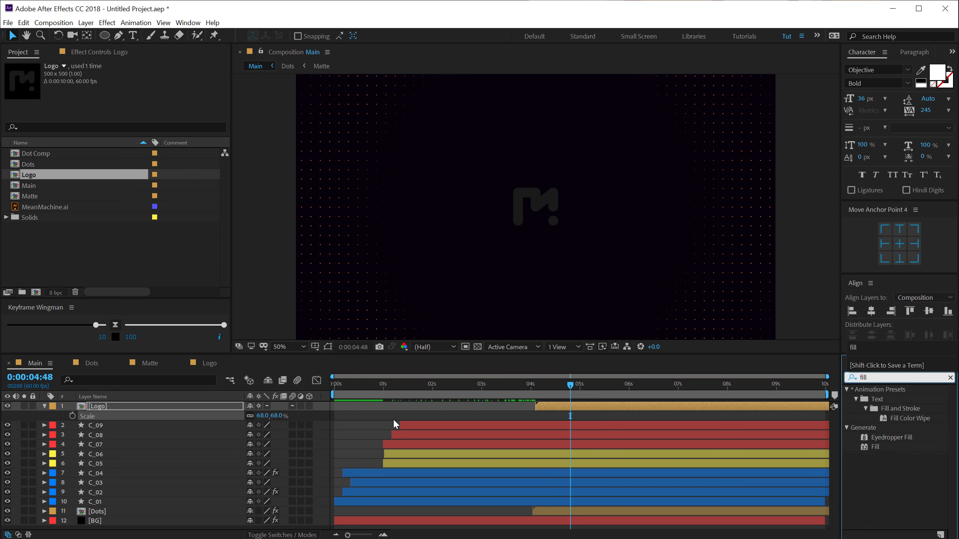
pyautogui.moveTo(874, 448); pyautogui.dragTo(106, 411)
pyautogui.click(130, 104)
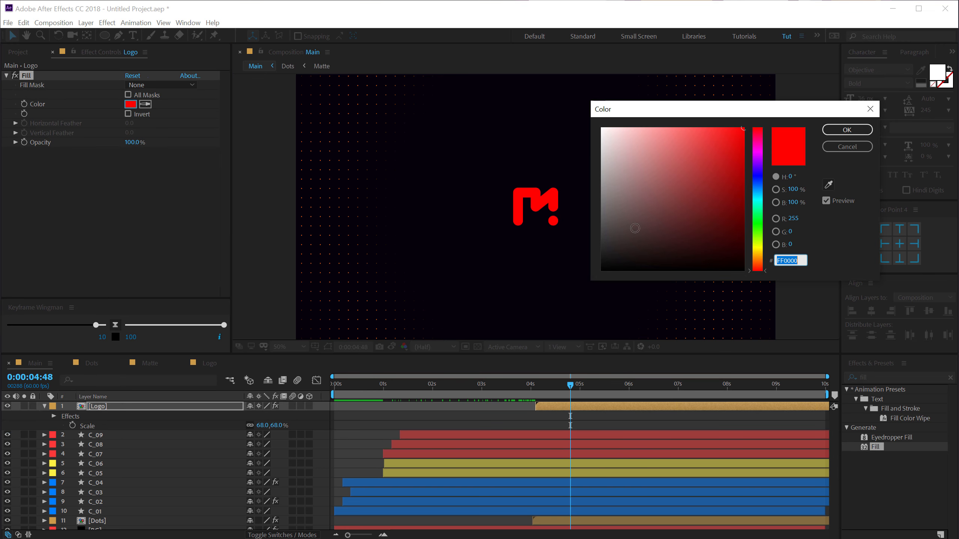
pyautogui.click(758, 257)
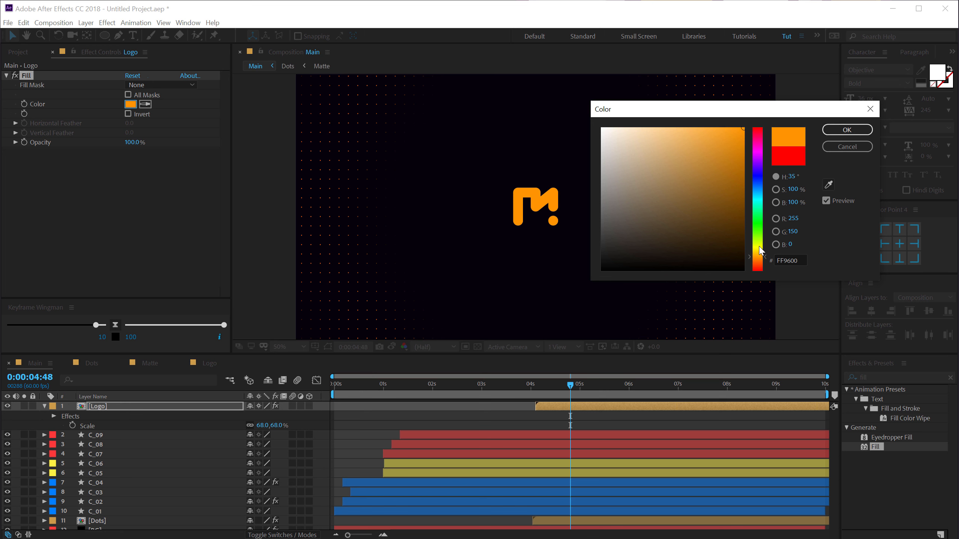
pyautogui.click(760, 261)
pyautogui.click(846, 130)
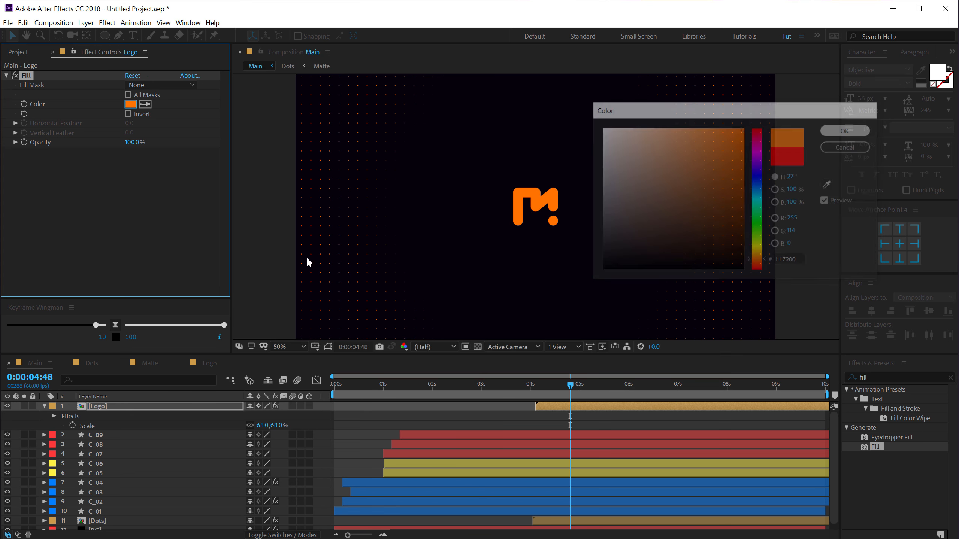
# Set the Logo layer's Scale to 60% and collapse its properties
pyautogui.click(277, 424)
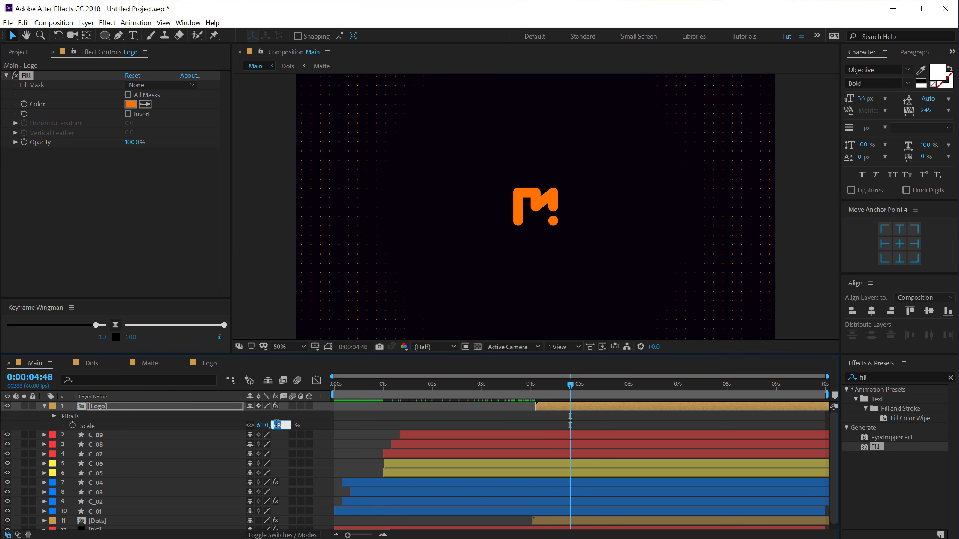
pyautogui.write('60')
pyautogui.press('Return')
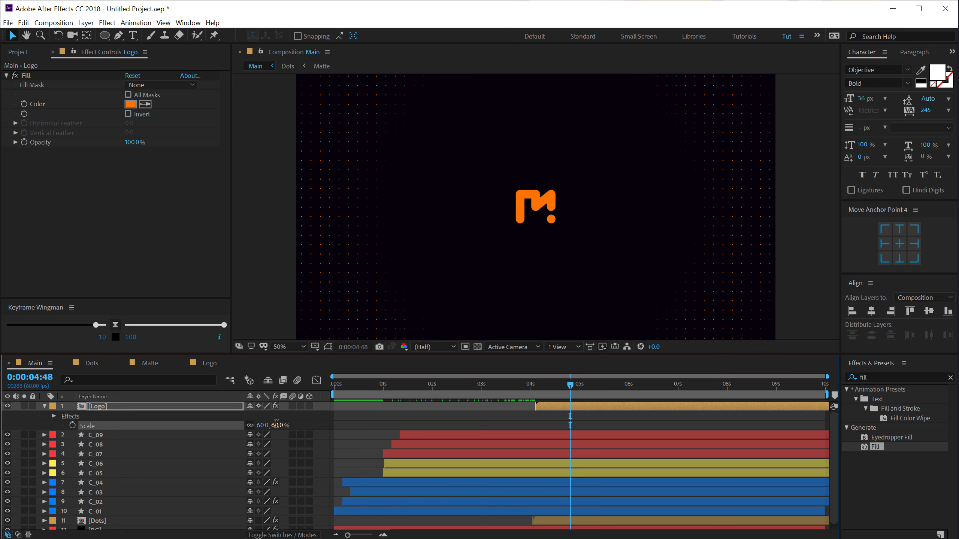
pyautogui.click(44, 405)
# Animate the Logo layer's Scale from 15% at its in point, 0:00:04:06, to 60% at 0:00:04:52
pyautogui.moveTo(547, 387); pyautogui.dragTo(573, 393)
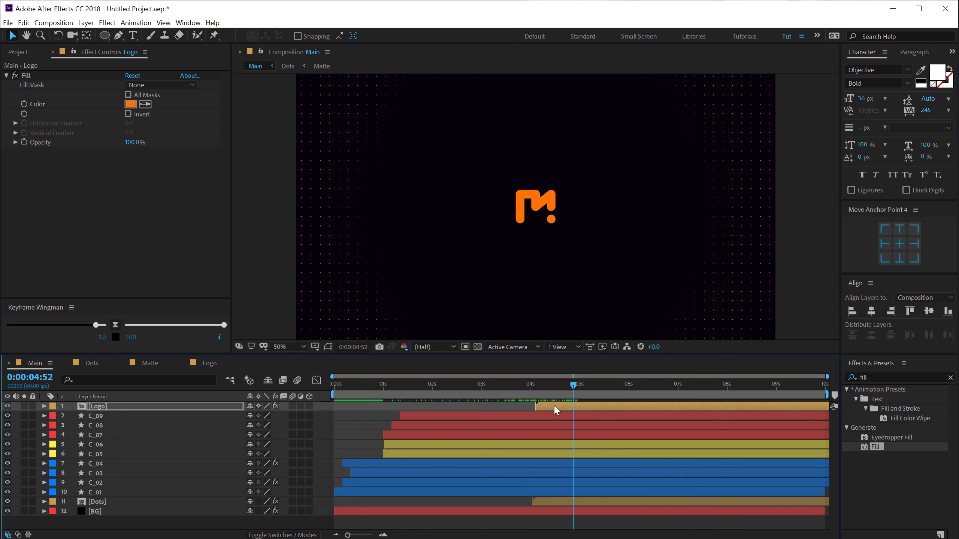
pyautogui.click(543, 406)
pyautogui.press('s')
pyautogui.click(72, 416)
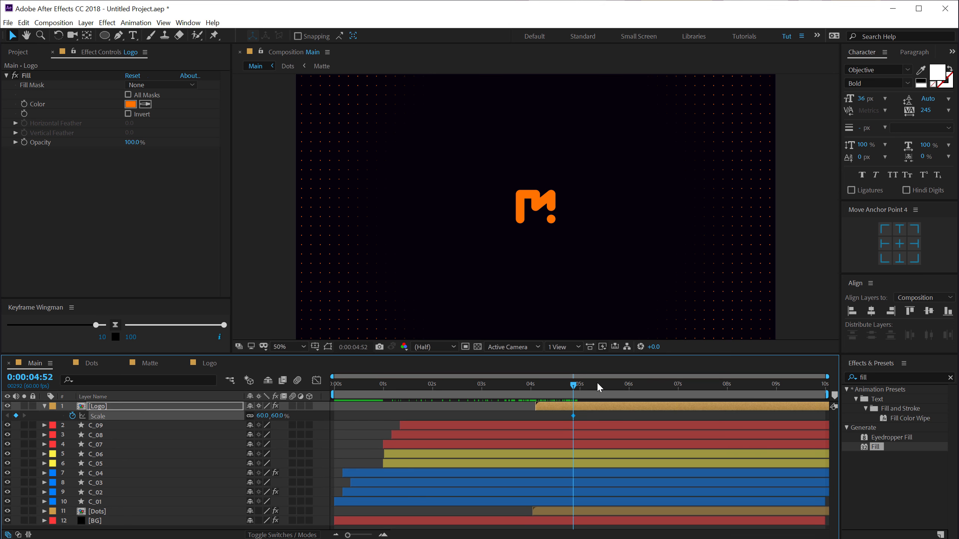
pyautogui.press('i')
pyautogui.click(274, 415)
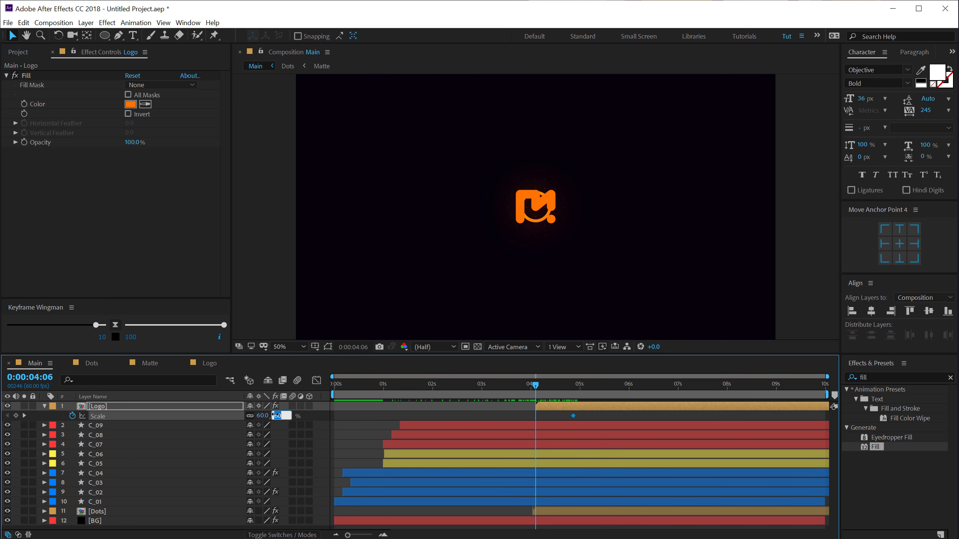
pyautogui.write('15')
pyautogui.press('Return')
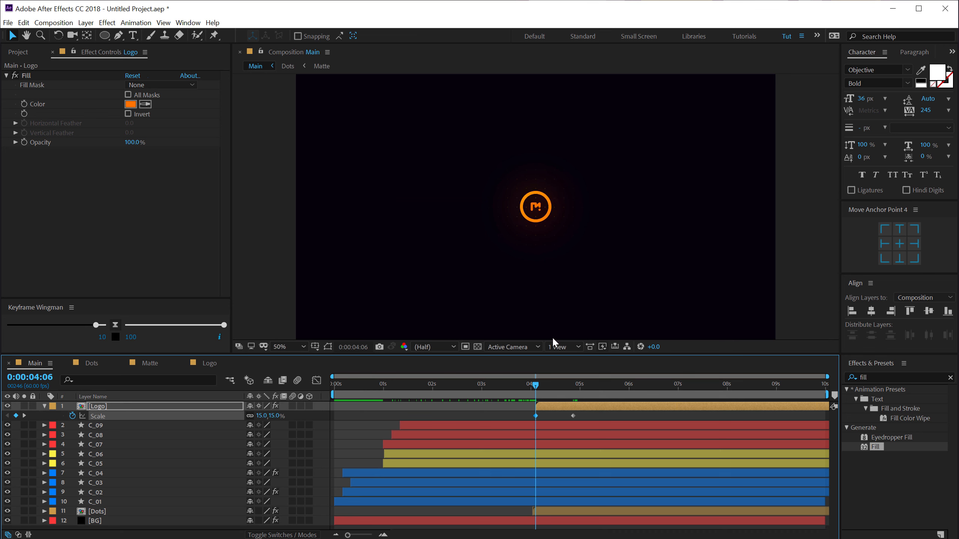
# Apply Easy Ease to both Logo Scale keyframes and reshape the speed graph to peak early with a long slowdown, previewing from 0:00:03:42
pyautogui.rightClick(573, 416)
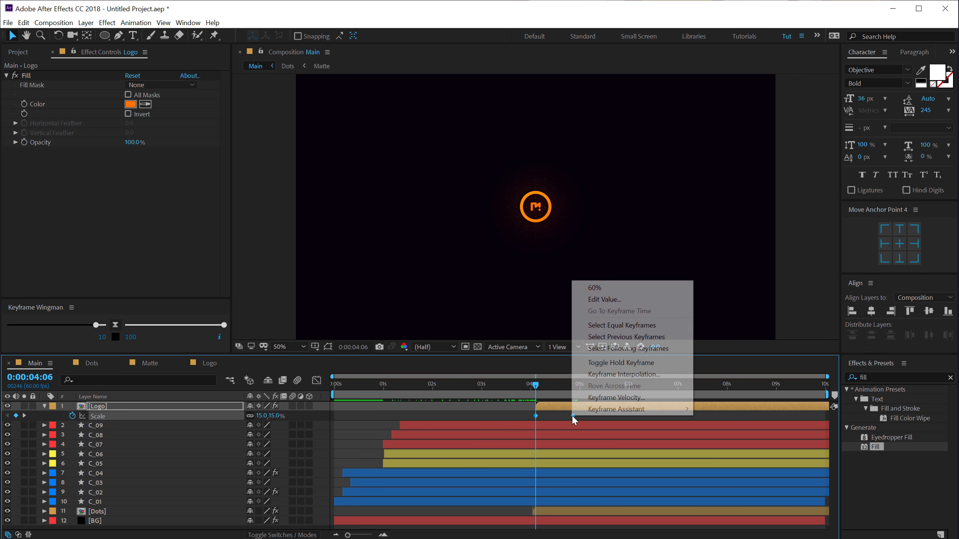
pyautogui.moveTo(684, 410)
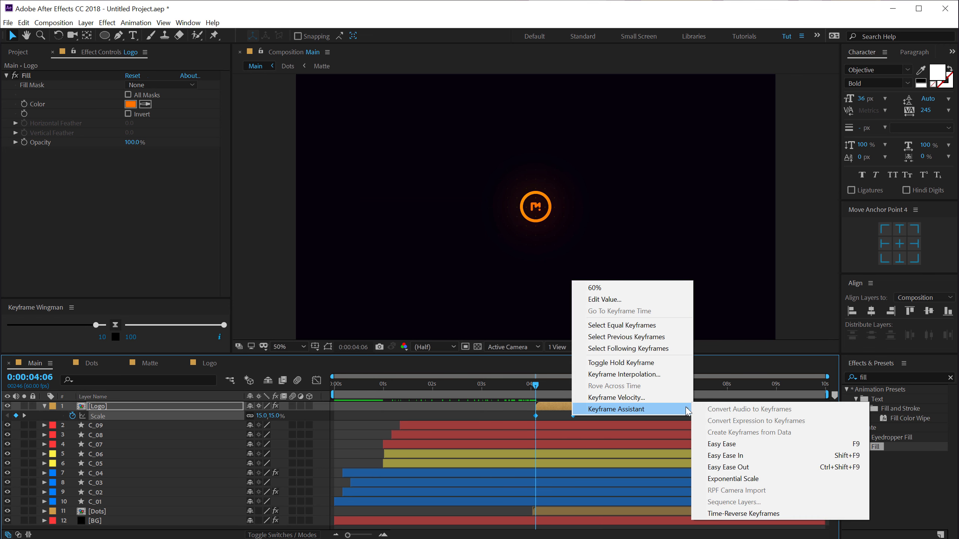
pyautogui.click(721, 445)
pyautogui.click(315, 380)
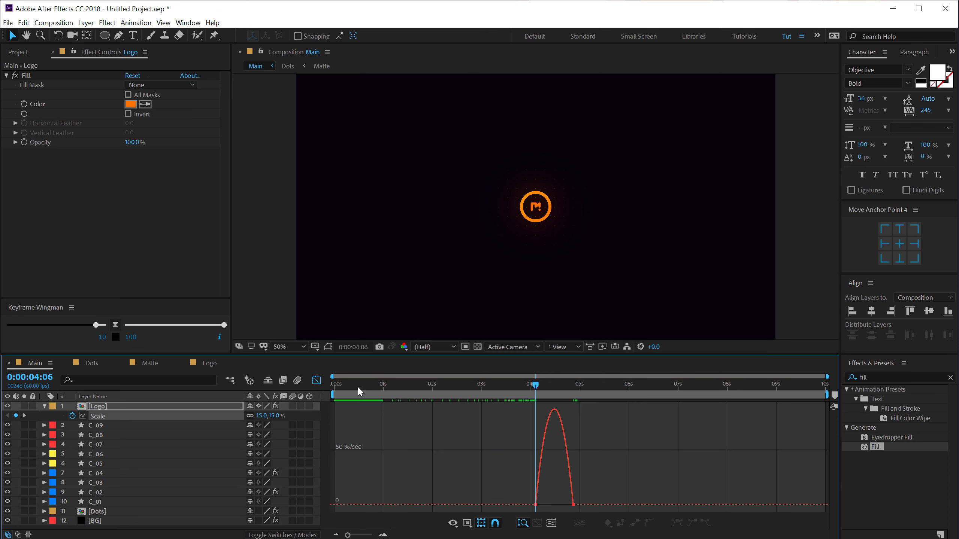
pyautogui.scroll(3, 548, 486)
pyautogui.moveTo(666, 484); pyautogui.dragTo(506, 506)
pyautogui.moveTo(472, 390); pyautogui.dragTo(417, 389)
pyautogui.press('space')
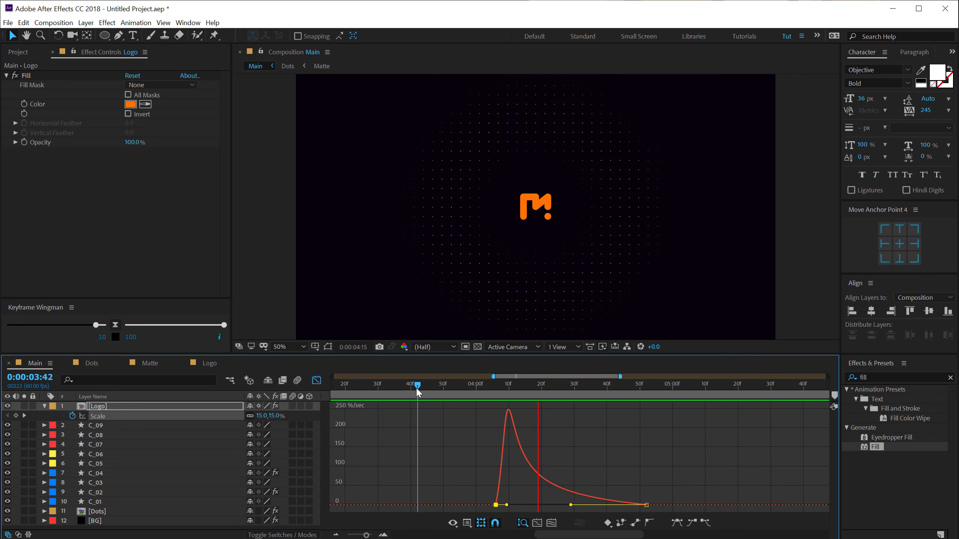
# Play back the logo animation and move the current time to 0:00:03:03
pyautogui.press('space')
pyautogui.press('space')
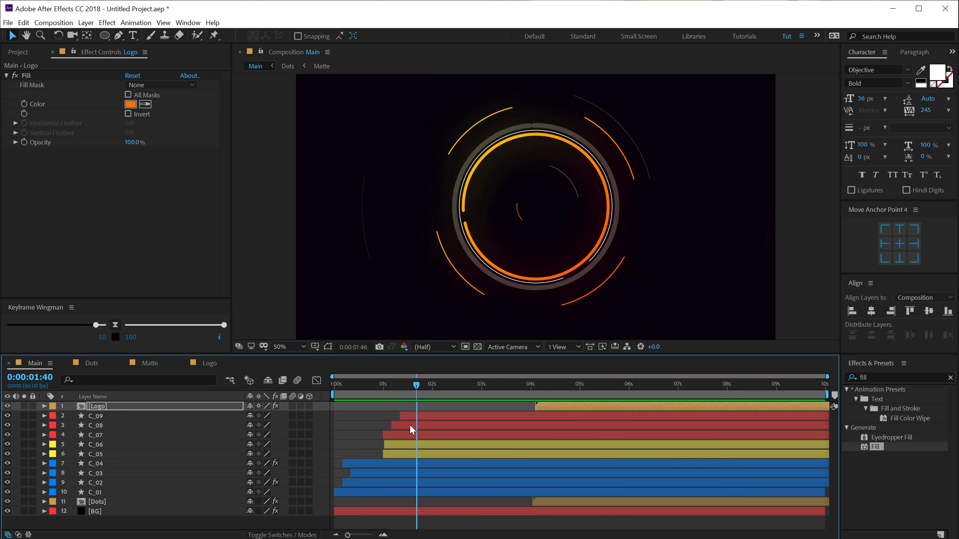
pyautogui.moveTo(409, 424); pyautogui.dragTo(483, 431)
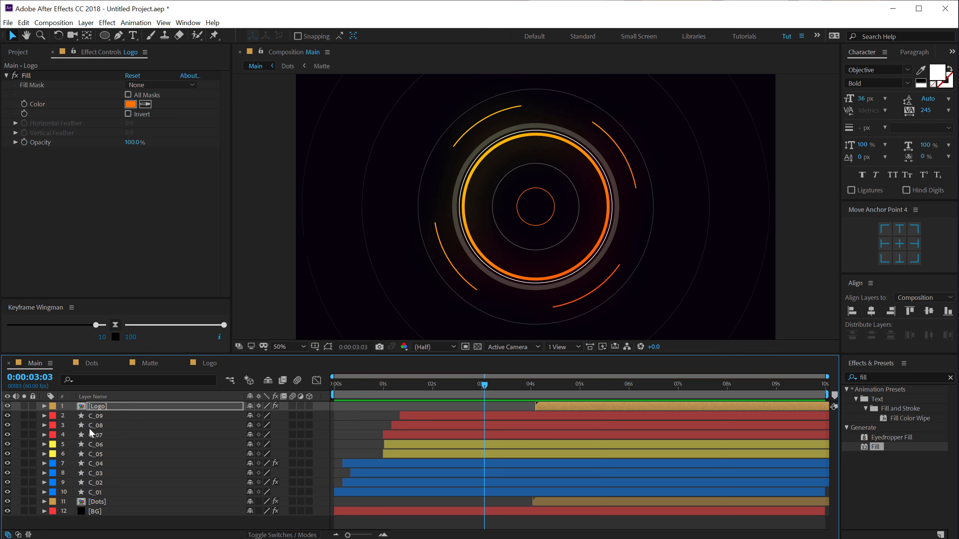
# Turn on 3D for the circle layers C_01 through C_09 and show layer controls in the composition view
pyautogui.click(99, 414)
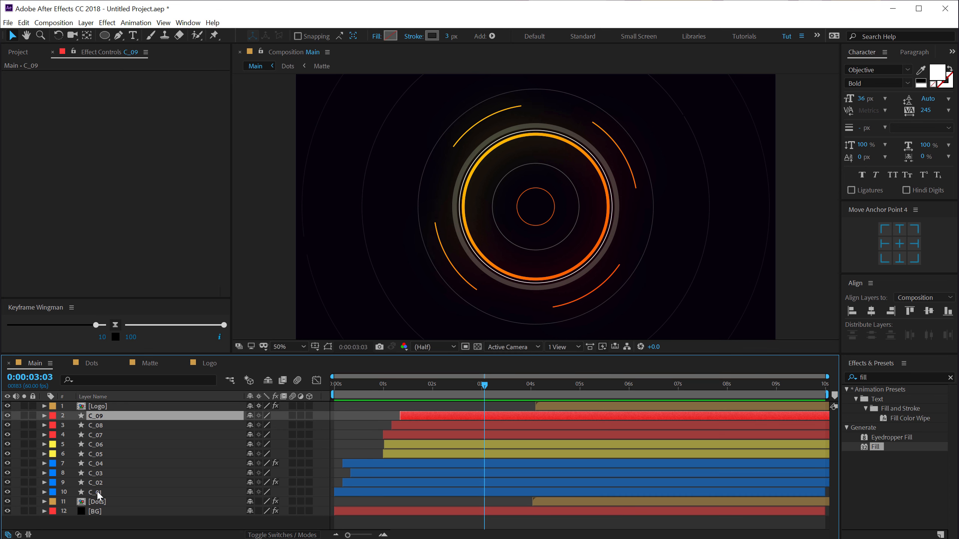
pyautogui.keyDown('shift'); pyautogui.click(96, 491); pyautogui.keyUp('shift')
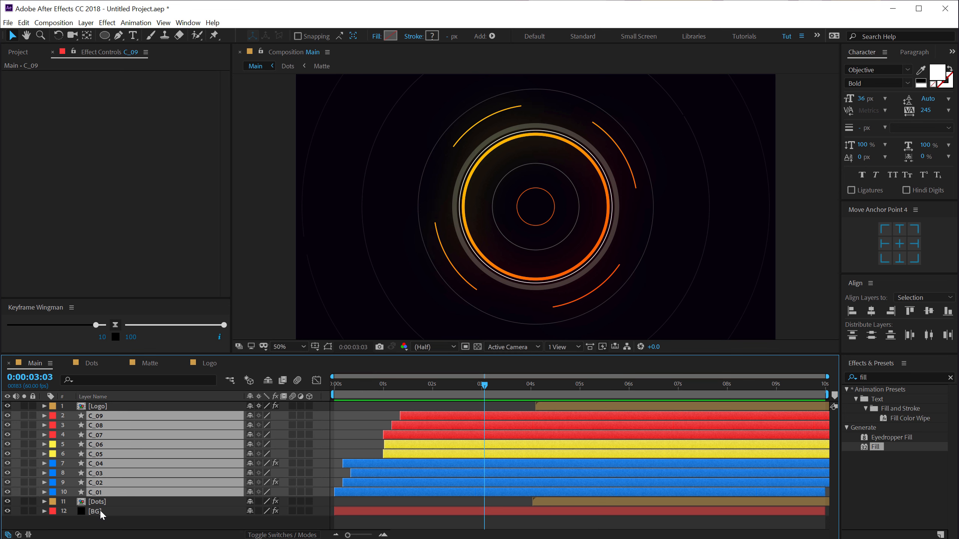
pyautogui.click(310, 417)
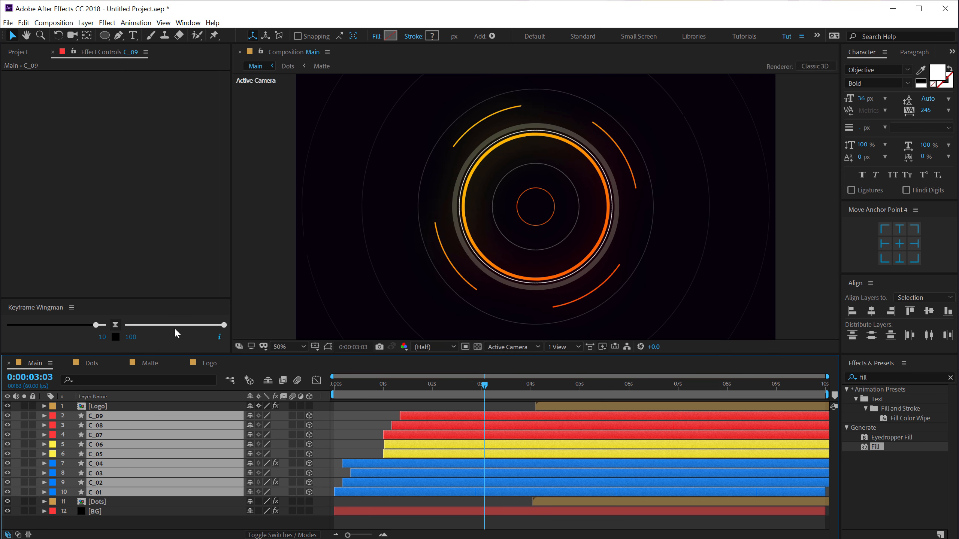
pyautogui.hotkey('ctrl', 'shift', 'h')
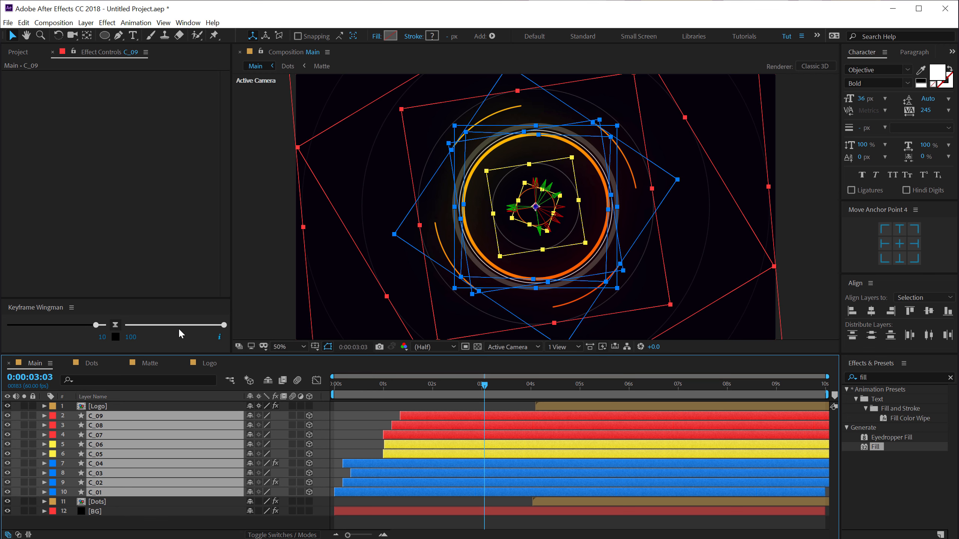
pyautogui.click(355, 431)
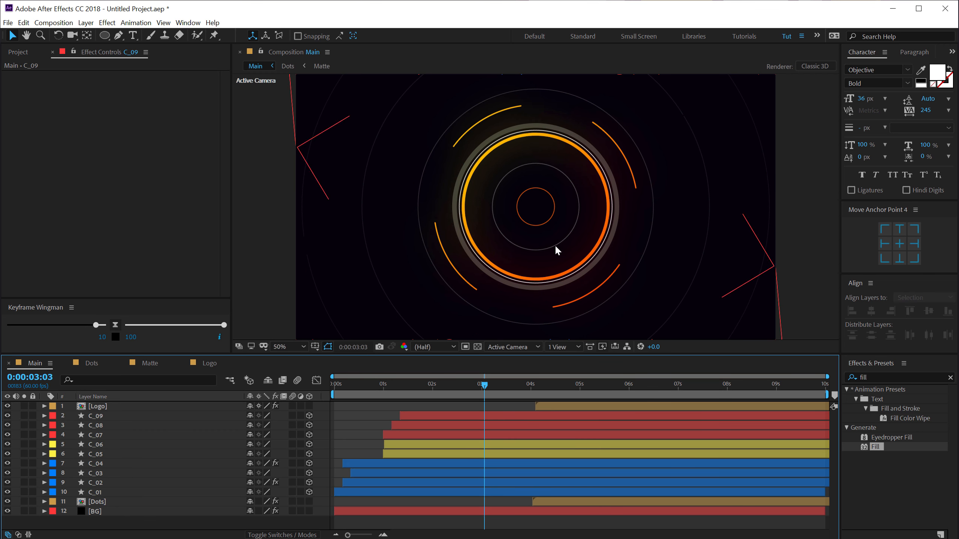
# Add a two-node 50 mm camera to the Main composition with the default settings
pyautogui.rightClick(92, 524)
pyautogui.moveTo(160, 412)
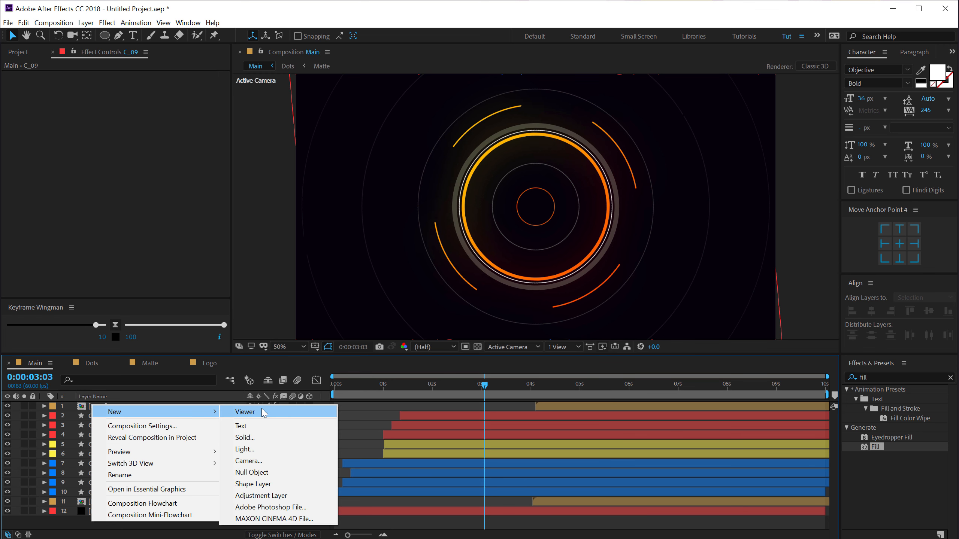
pyautogui.click(248, 461)
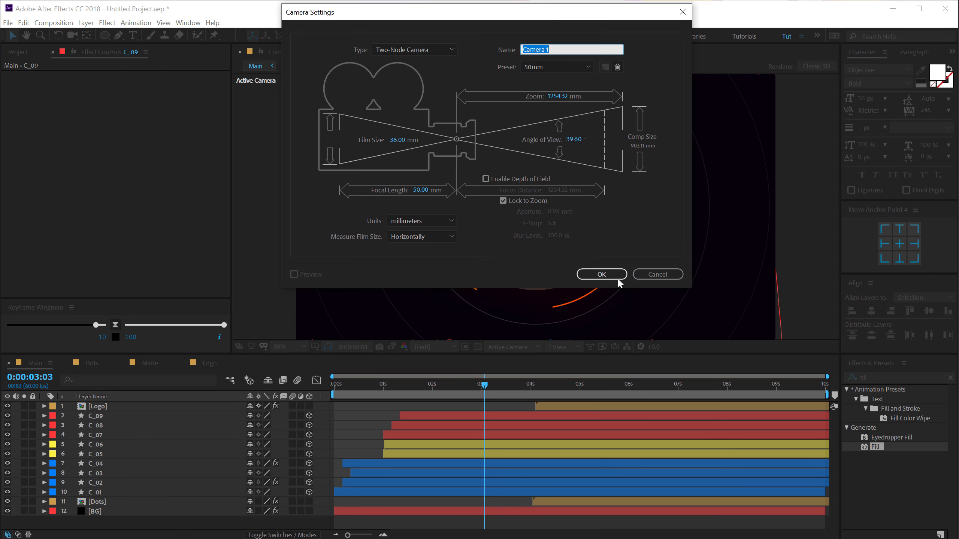
pyautogui.click(597, 278)
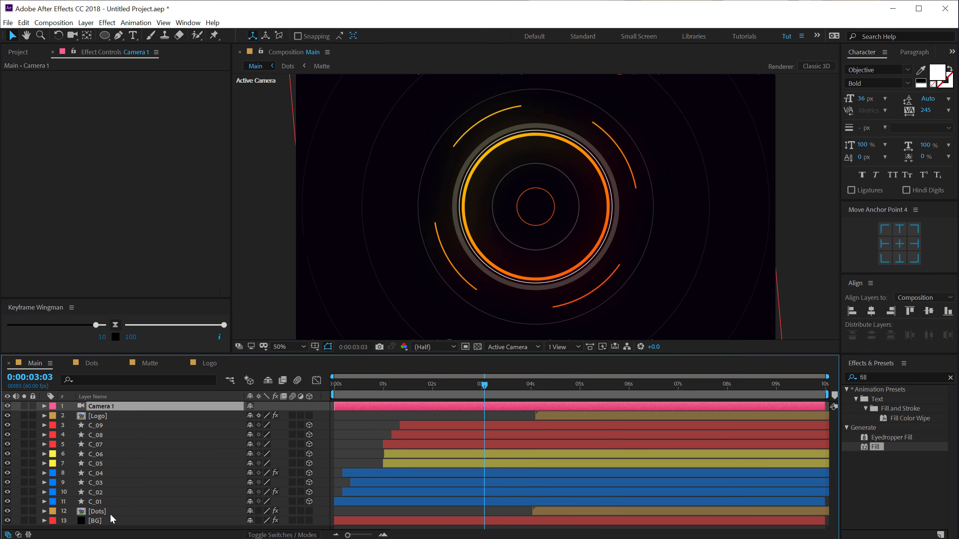
# Enlarge the timeline area and add a null object above the camera layer
pyautogui.moveTo(84, 354); pyautogui.dragTo(84, 313)
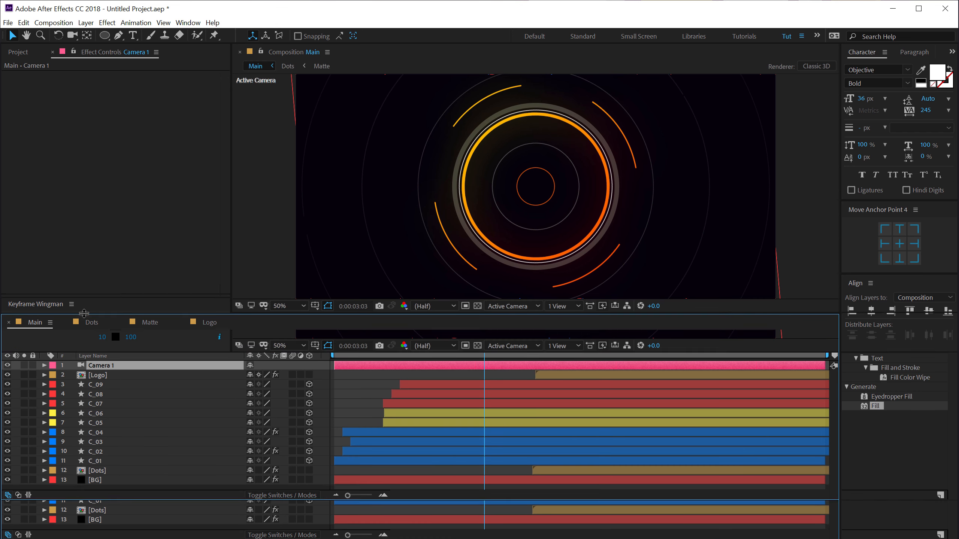
pyautogui.rightClick(101, 505)
pyautogui.moveTo(157, 396)
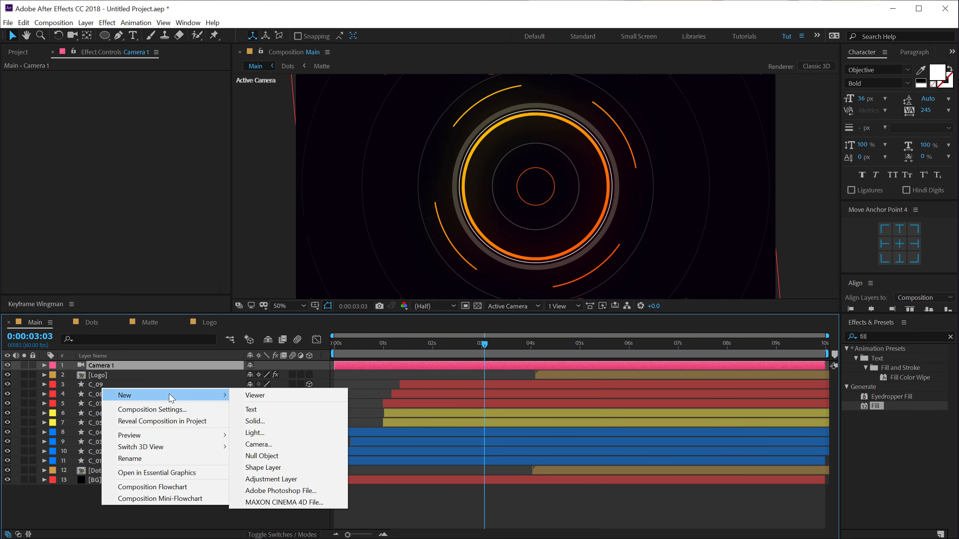
pyautogui.click(251, 456)
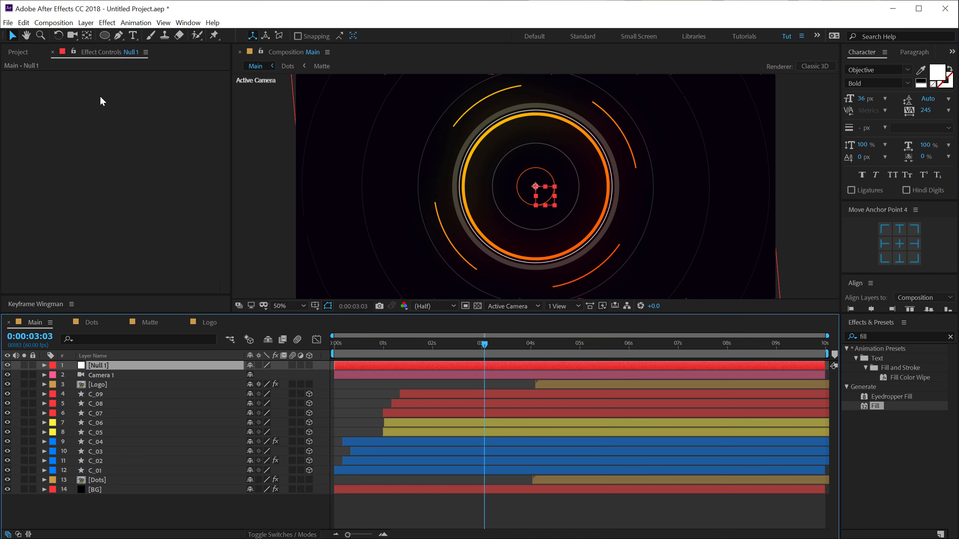
# Centre the null's anchor point, align the null to the middle of the composition, and make it a 3D layer
pyautogui.click(87, 35)
pyautogui.hotkey('ctrl', 'alt', 'Home')
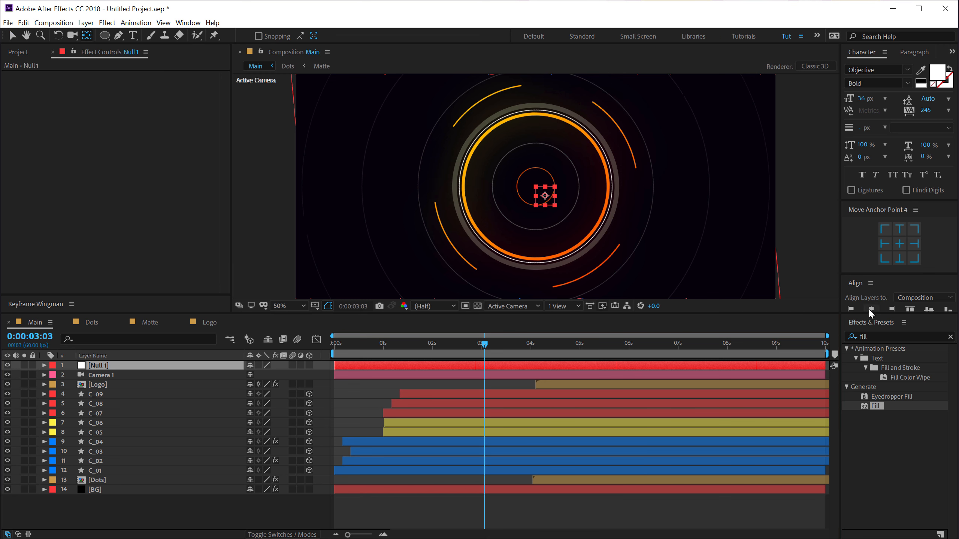
pyautogui.moveTo(874, 276); pyautogui.dragTo(874, 249)
pyautogui.click(872, 281)
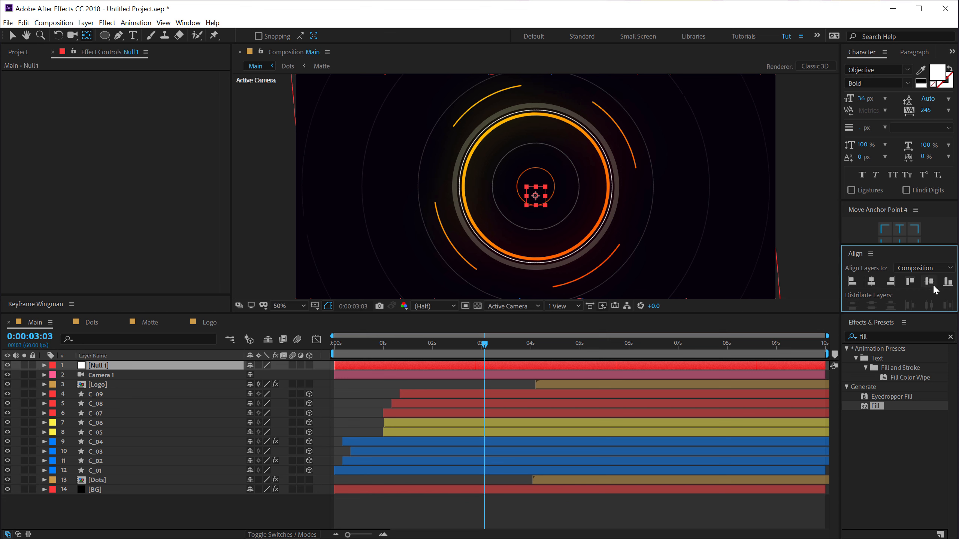
pyautogui.click(931, 283)
pyautogui.click(309, 366)
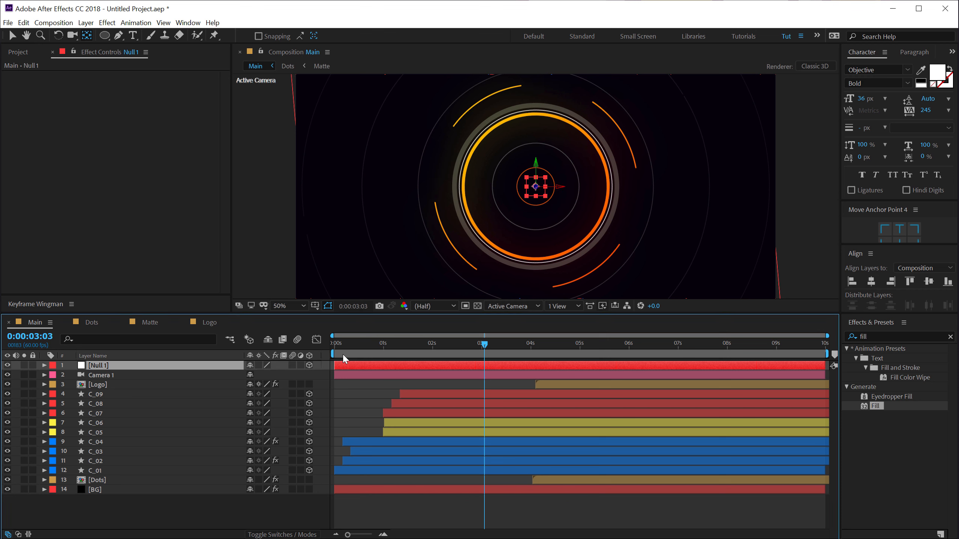
# Show the Parent & Link column and parent Camera 1 to the null object
pyautogui.rightClick(327, 357)
pyautogui.moveTo(363, 389)
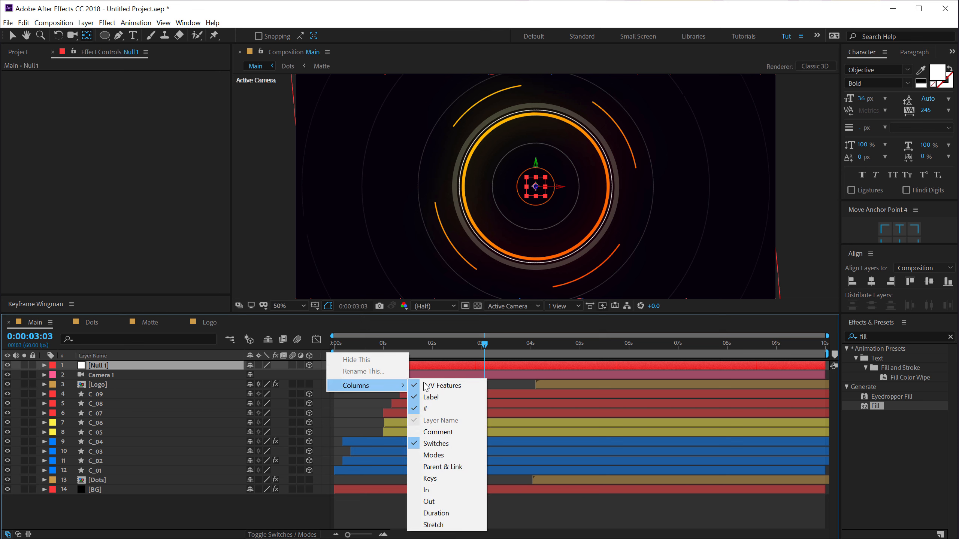
pyautogui.click(440, 467)
pyautogui.click(104, 375)
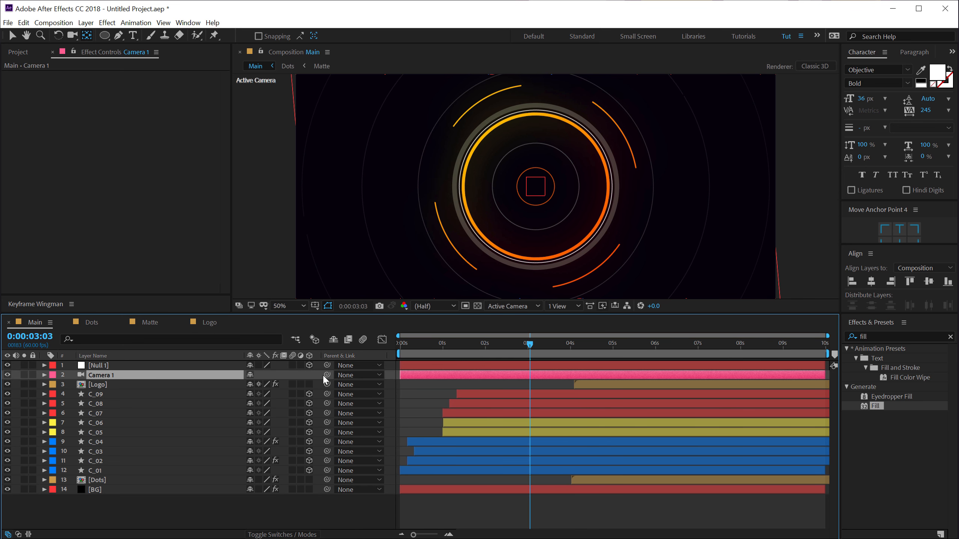
pyautogui.moveTo(327, 375); pyautogui.dragTo(105, 370)
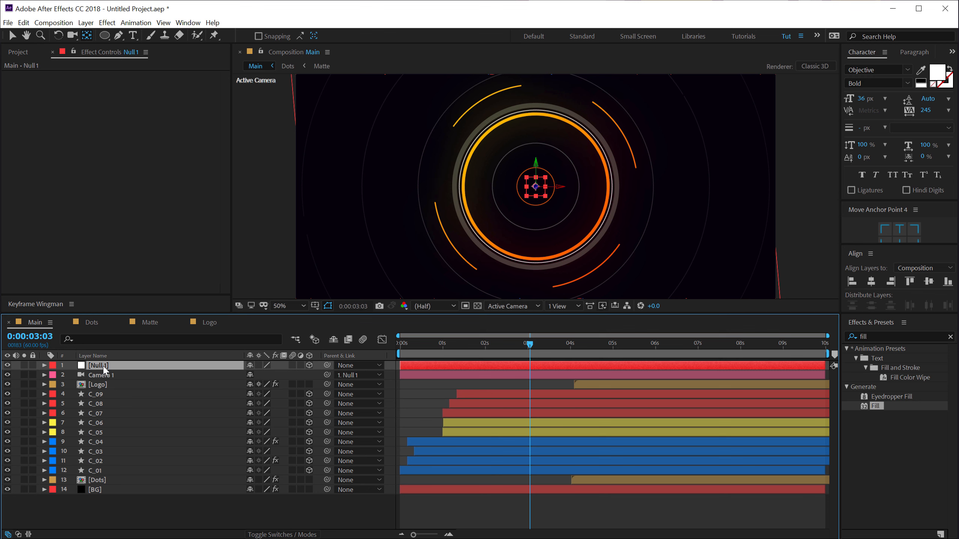
# Rename the null layer as Cam_Control and return to the Selection tool
pyautogui.press('Return')
pyautogui.write('Cam Contro')
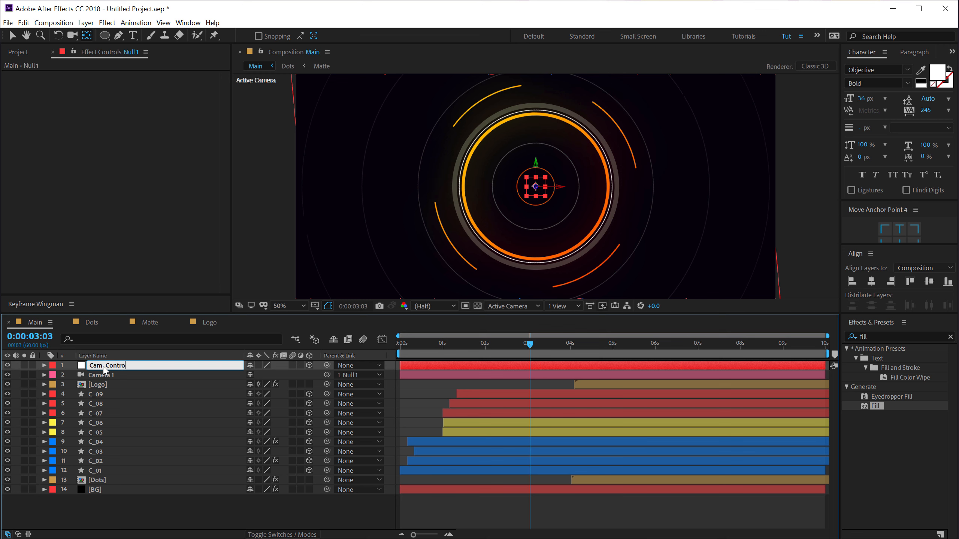
pyautogui.write('am_Control')
pyautogui.press('Return')
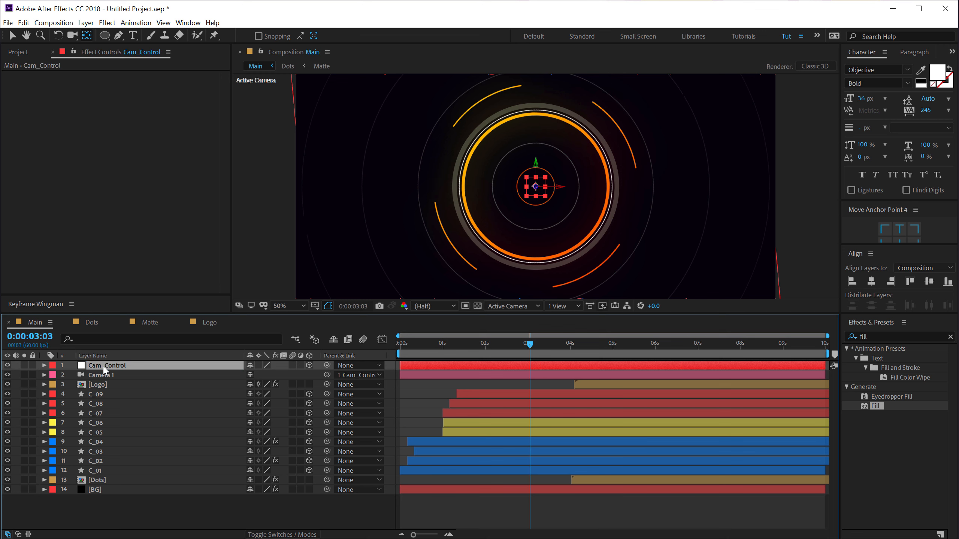
pyautogui.click(12, 37)
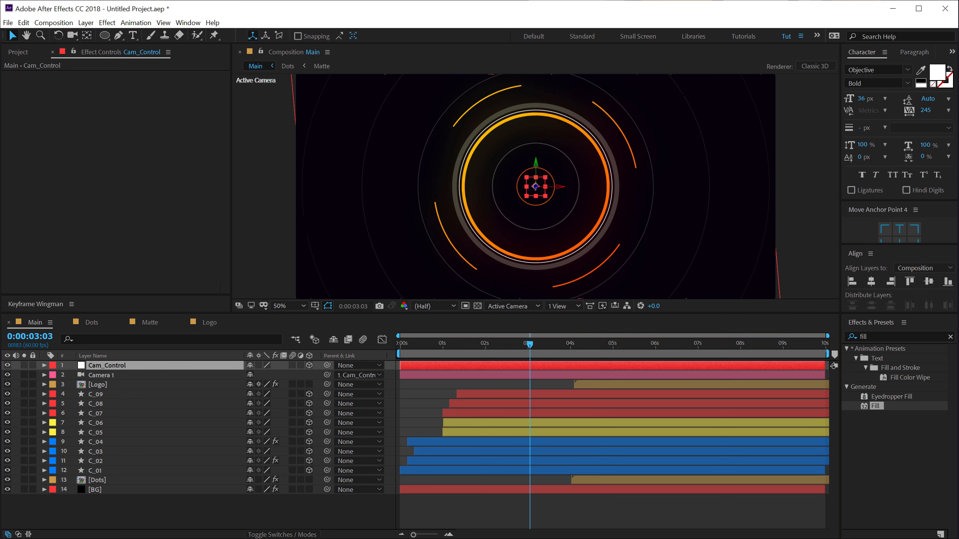
# Set Cam_Control's X Rotation to 45° and its Y Rotation to 25°
pyautogui.click(108, 368)
pyautogui.press('r')
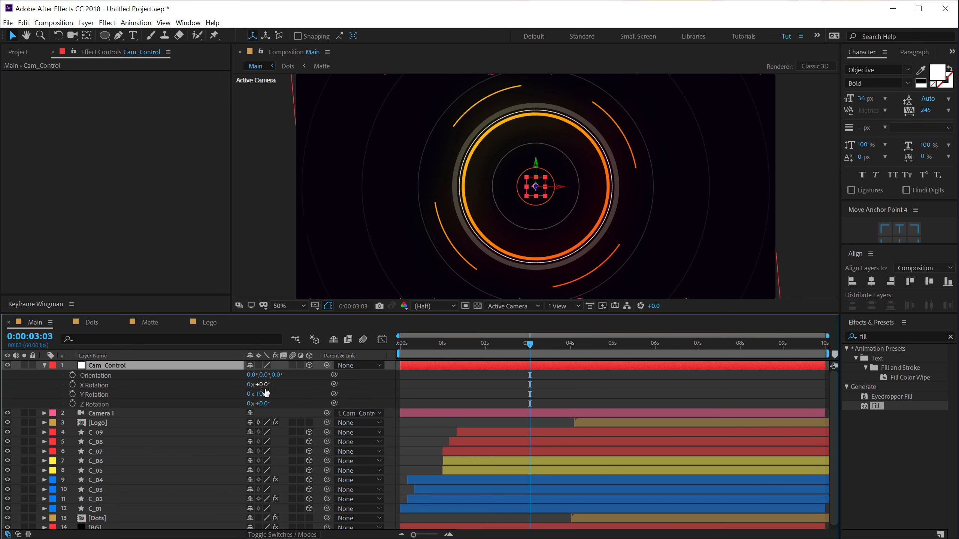
pyautogui.click(264, 385)
pyautogui.press('Return')
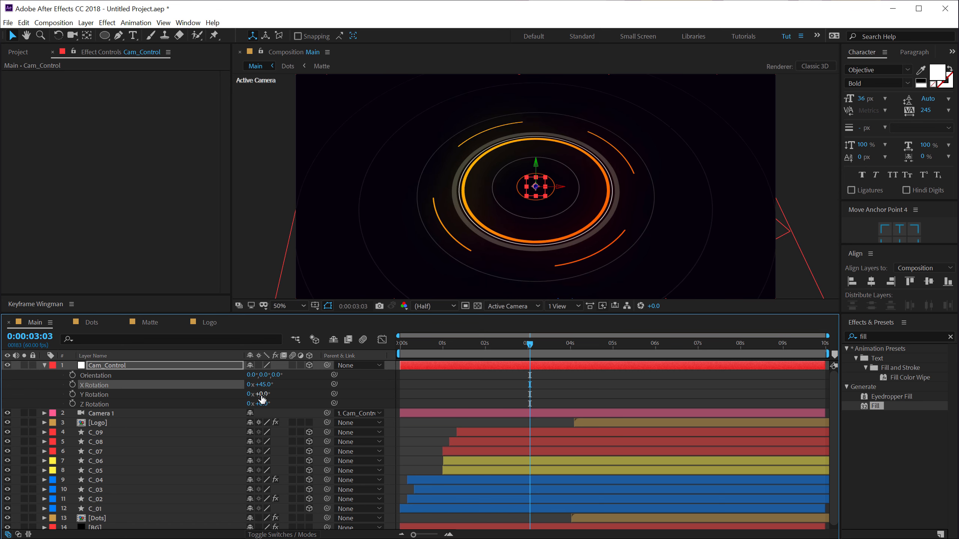
pyautogui.click(261, 395)
pyautogui.write('25')
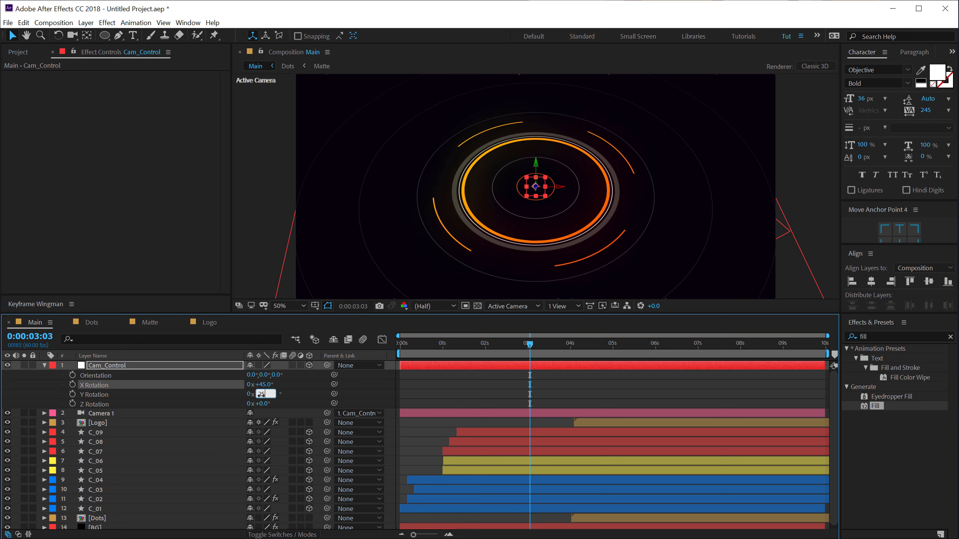
pyautogui.press('Return')
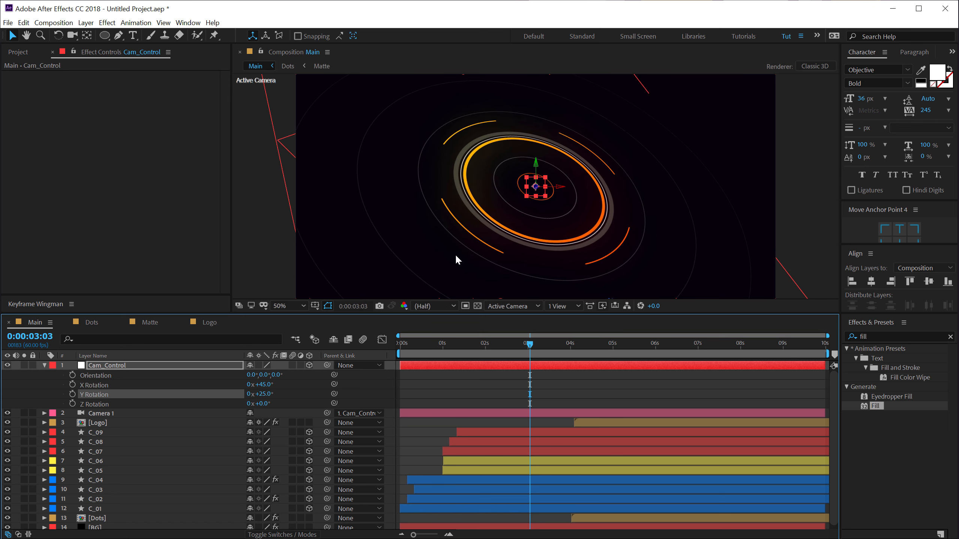
# Scrub the tilted animation from 0:00:00:32 to 0:00:02:58 and collapse Cam_Control's properties
pyautogui.click(422, 344)
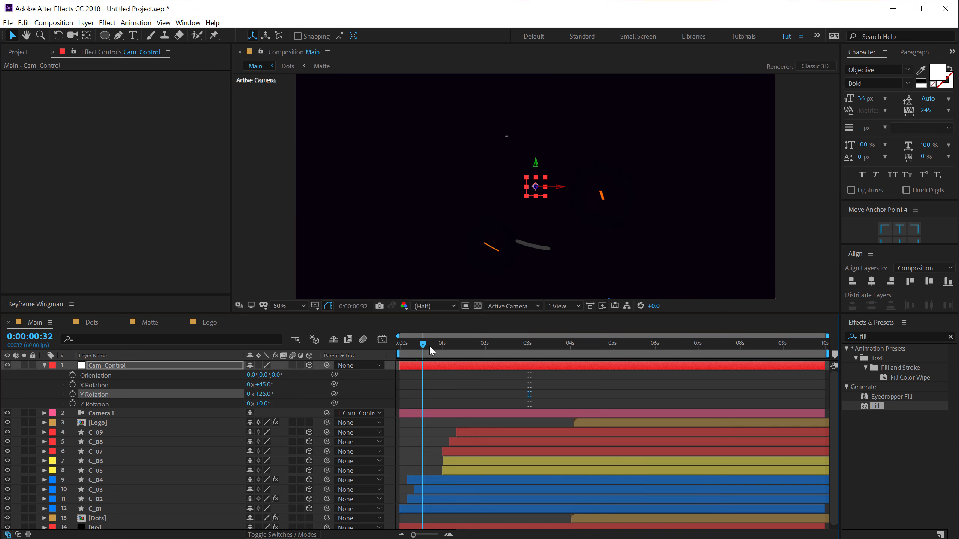
pyautogui.moveTo(430, 349); pyautogui.dragTo(528, 363)
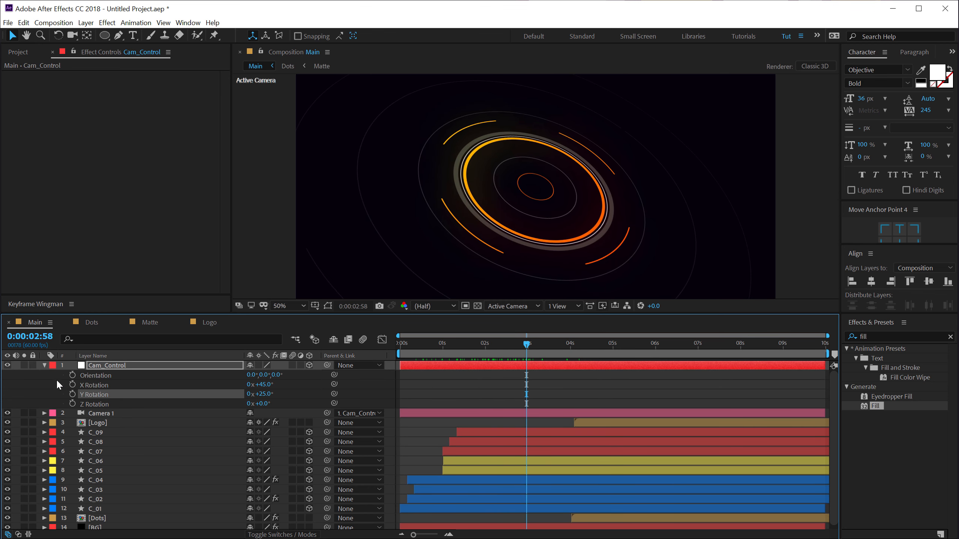
pyautogui.click(44, 365)
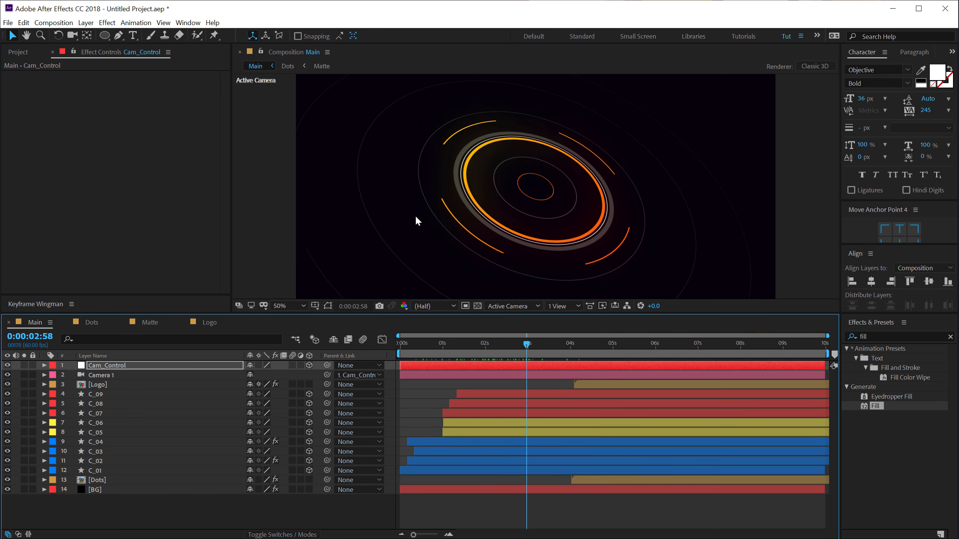
# Push layer C_01 back in depth by setting its Z Position to 54
pyautogui.click(96, 469)
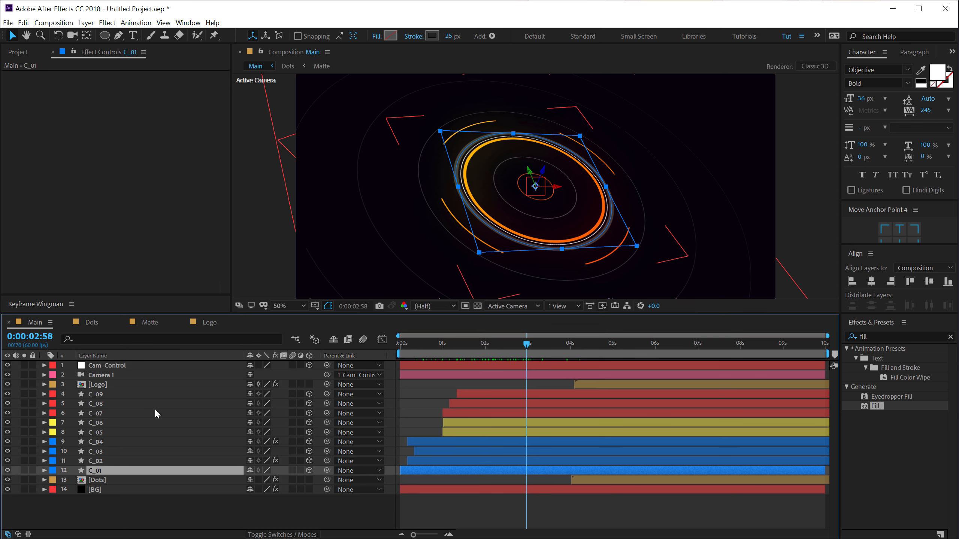
pyautogui.press('p')
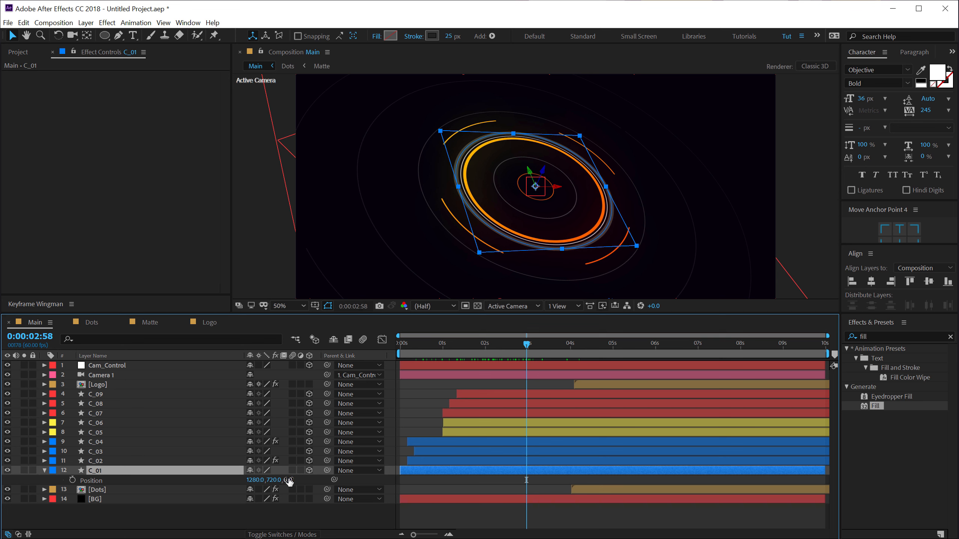
pyautogui.moveTo(288, 481); pyautogui.dragTo(305, 467)
# Bring layer C_02 forward in depth by setting its Z Position to -48
pyautogui.click(99, 459)
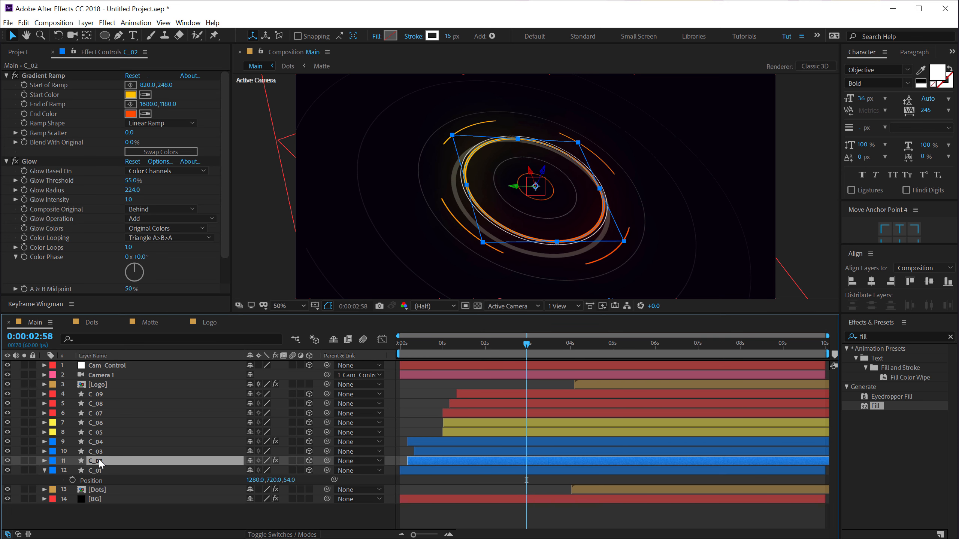
pyautogui.press('p')
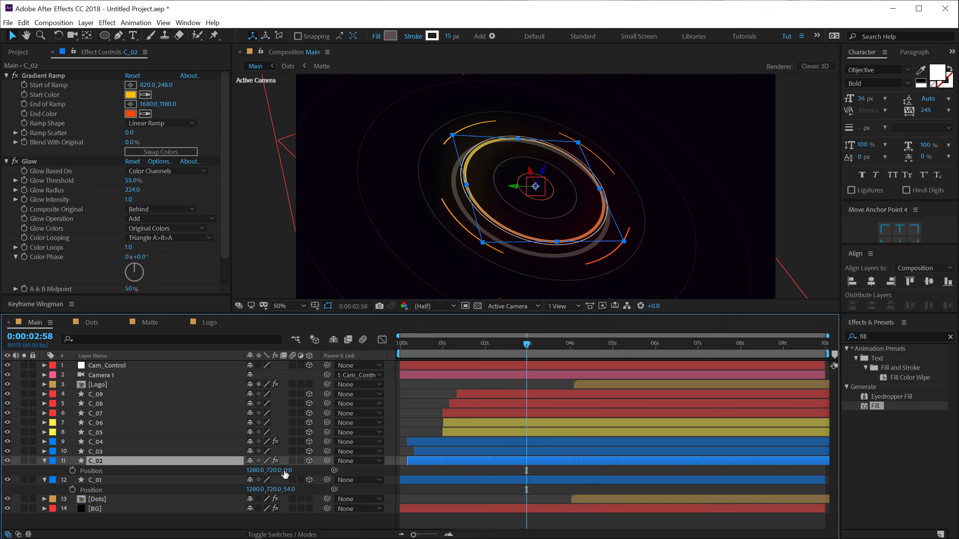
pyautogui.moveTo(288, 470); pyautogui.dragTo(259, 470)
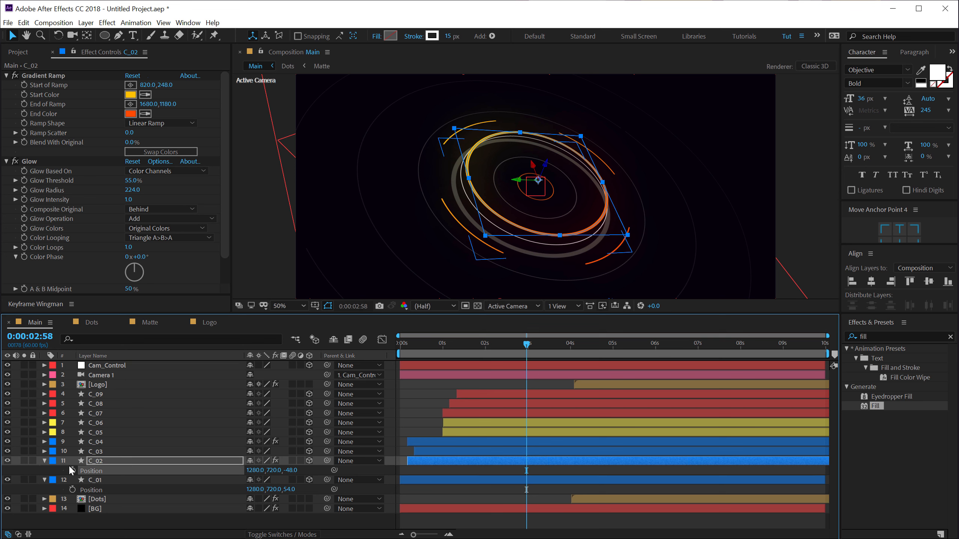
pyautogui.click(96, 460)
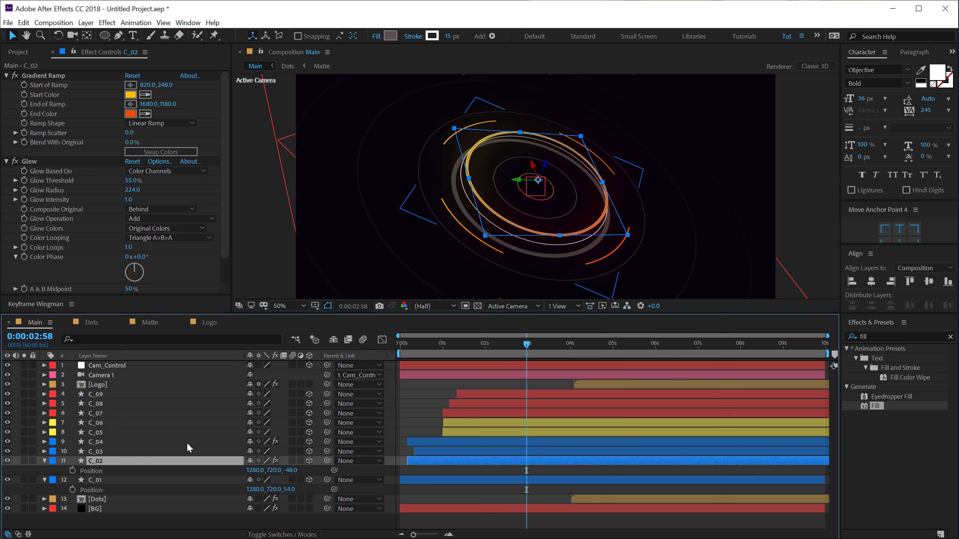
# Duplicate layer C_02 and set the copy's ellipse Size to 347 on the keyframe at 0:00:03:10
pyautogui.hotkey('ctrl', 'd')
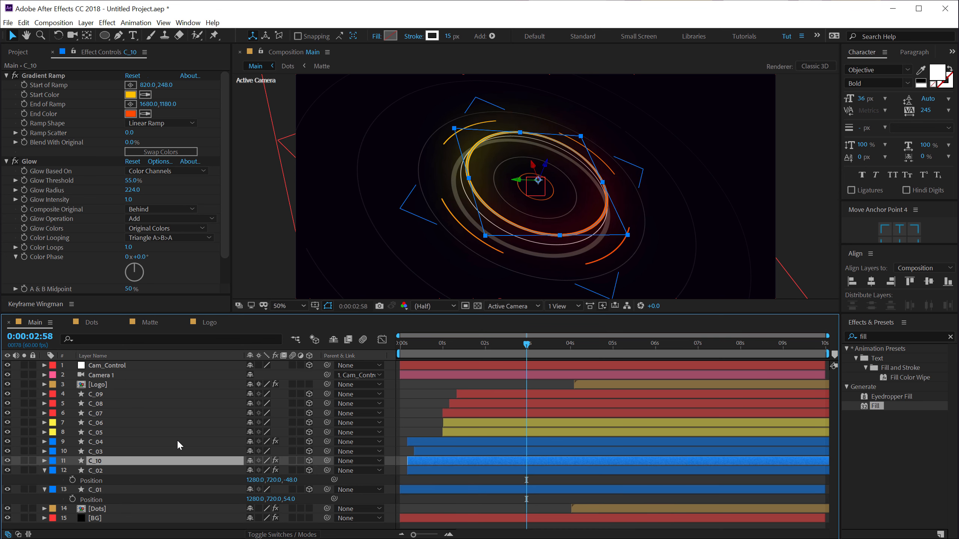
pyautogui.press('u')
pyautogui.moveTo(531, 344); pyautogui.dragTo(535, 344)
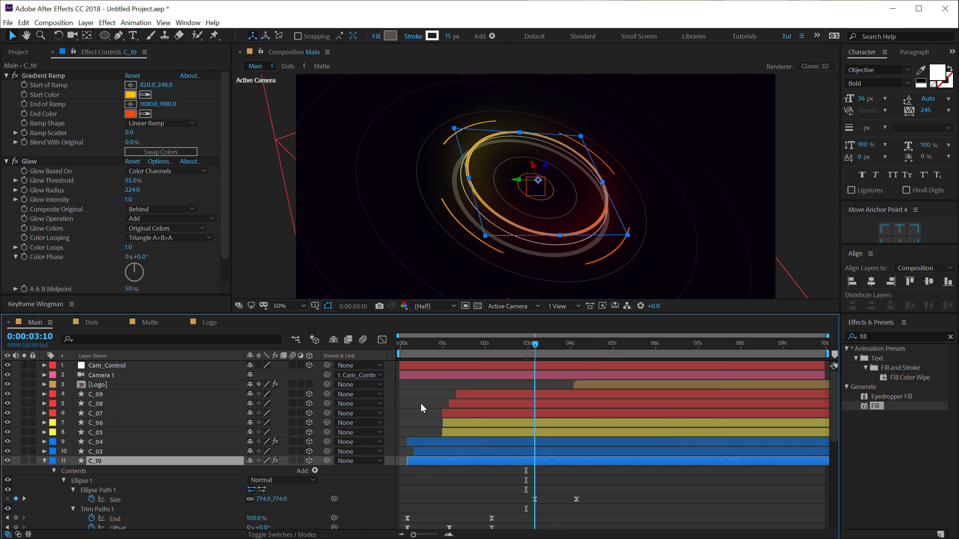
pyautogui.moveTo(275, 499); pyautogui.dragTo(51, 515)
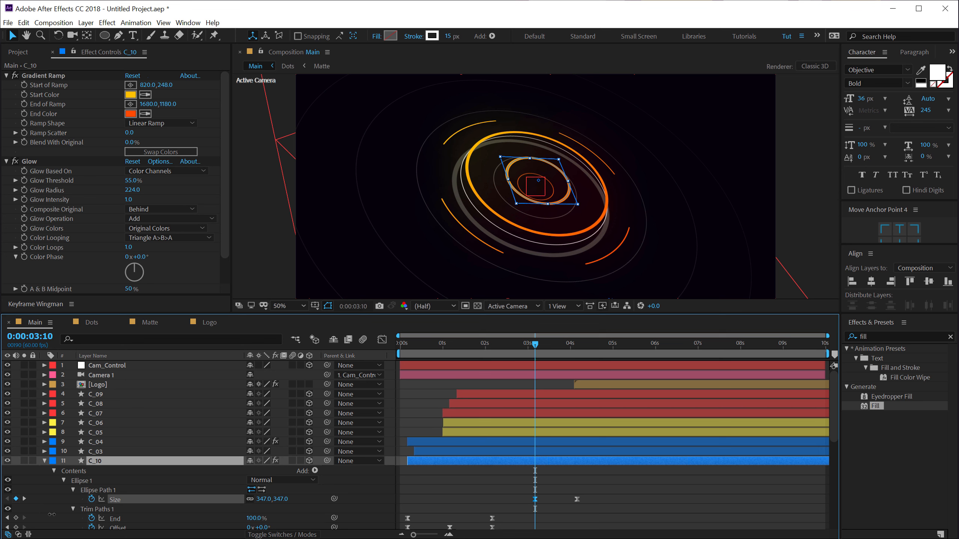
# Set layer C_10's stroke width to 5 px and its Z Rotation to -22°
pyautogui.click(447, 37)
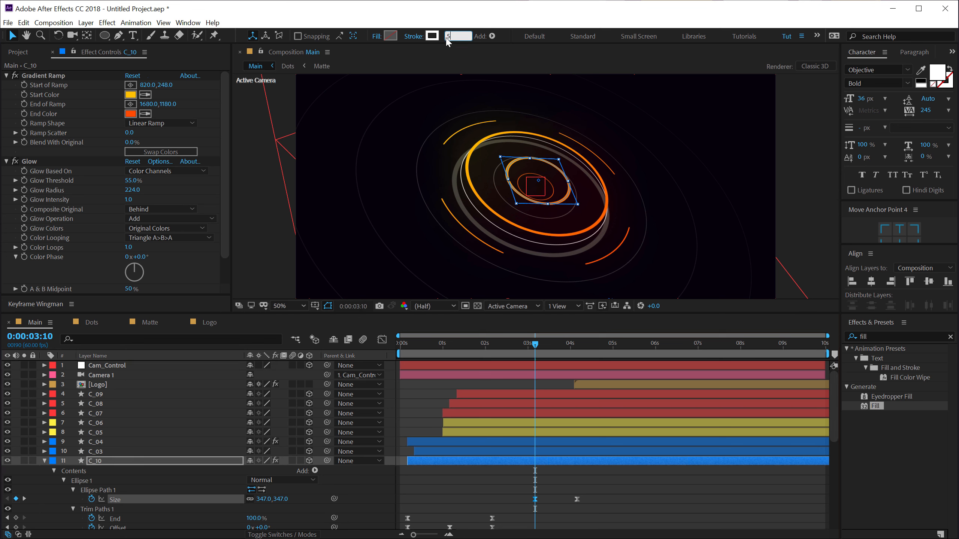
pyautogui.press('Return')
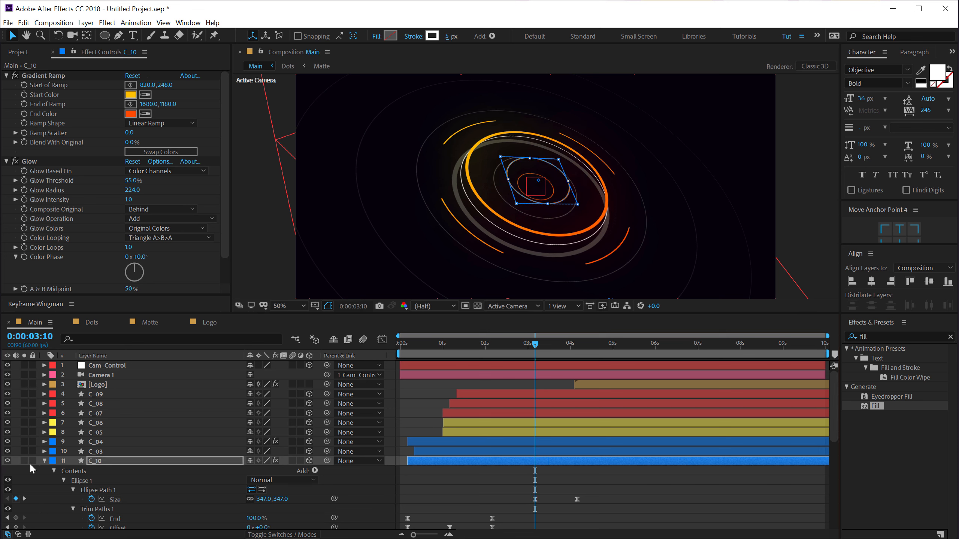
pyautogui.click(101, 463)
pyautogui.press('r')
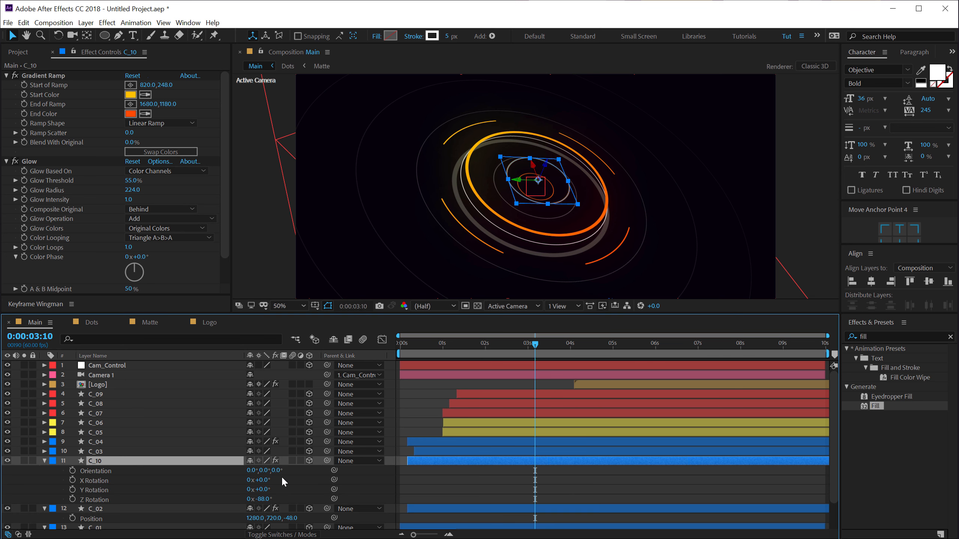
pyautogui.moveTo(266, 499); pyautogui.dragTo(290, 500)
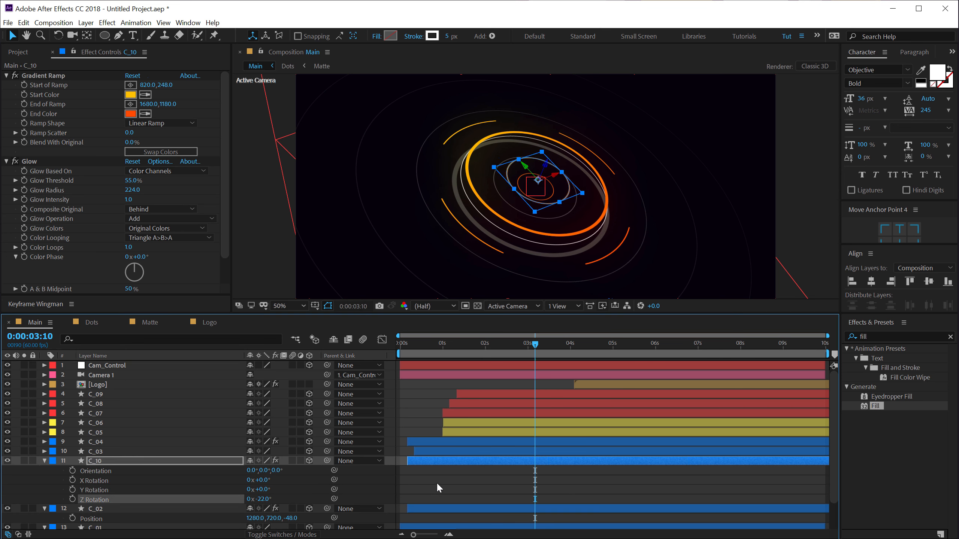
# Collapse the properties of C_10, C_02 and C_01 and scrub the animation through to 0:00:02:51
pyautogui.click(436, 483)
pyautogui.click(44, 461)
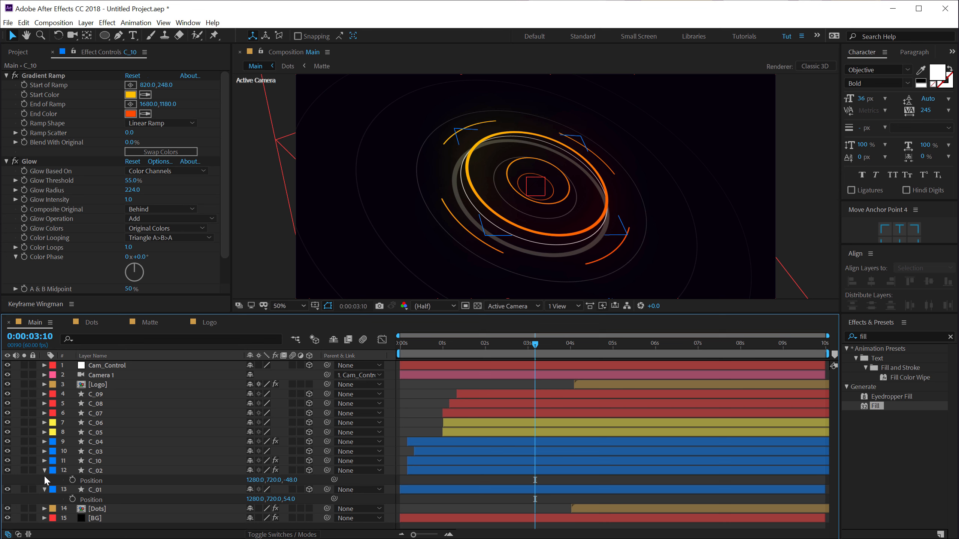
pyautogui.click(45, 471)
pyautogui.click(44, 480)
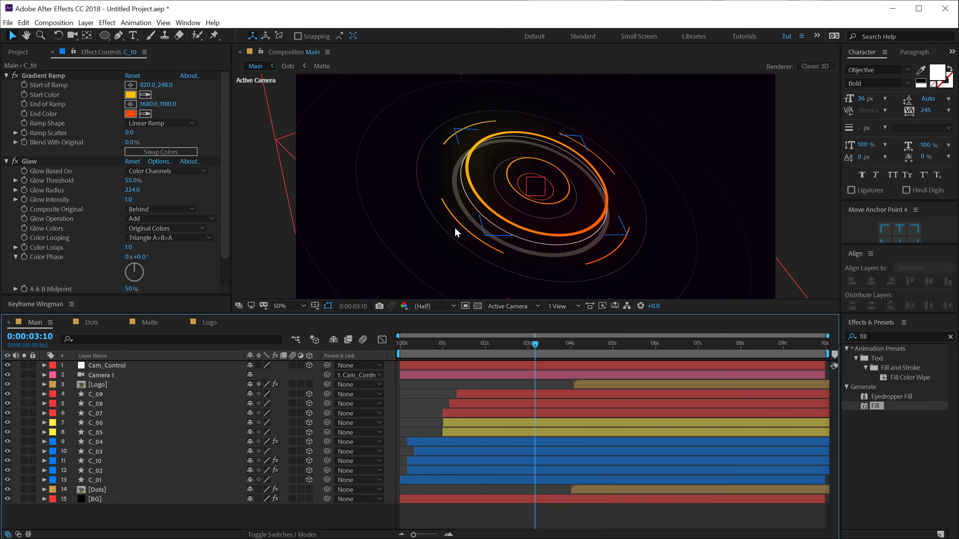
pyautogui.hotkey('ctrl', 'shift', 'h')
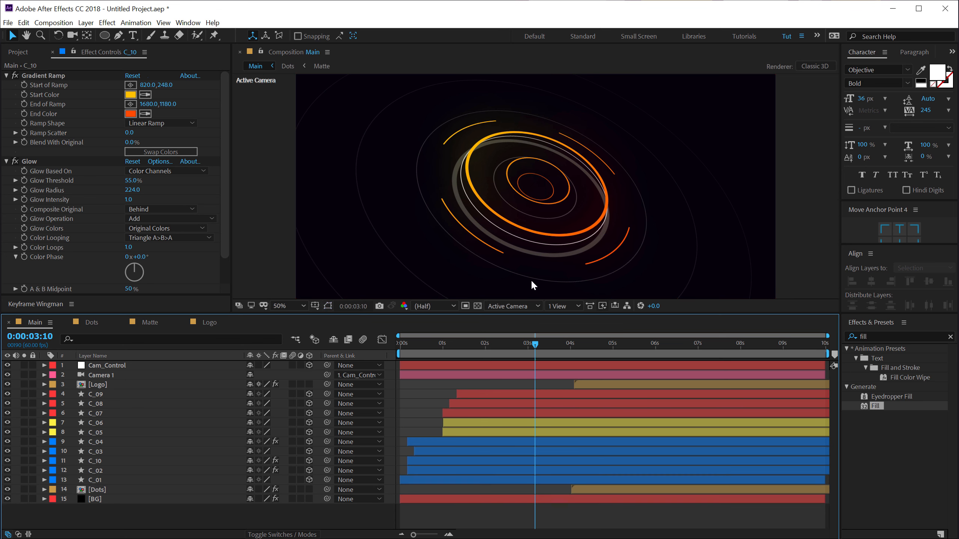
pyautogui.moveTo(436, 354); pyautogui.dragTo(521, 359)
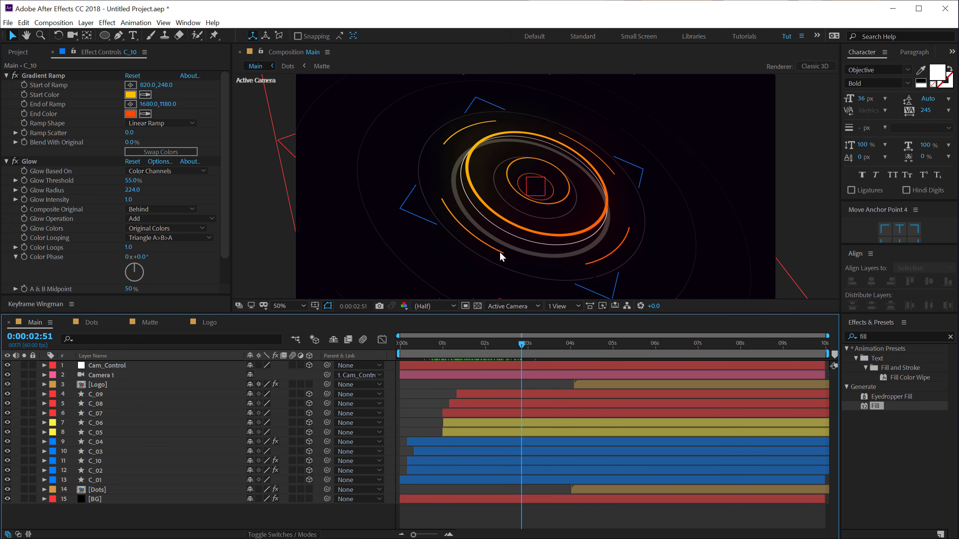
# Bring layer C_06 forward in depth by setting its Z Position to -108
pyautogui.click(526, 172)
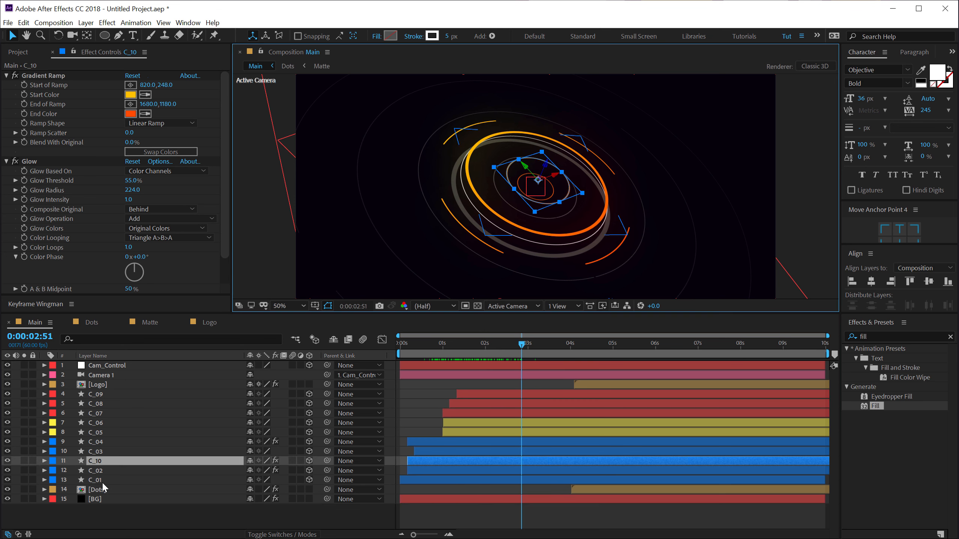
pyautogui.click(94, 423)
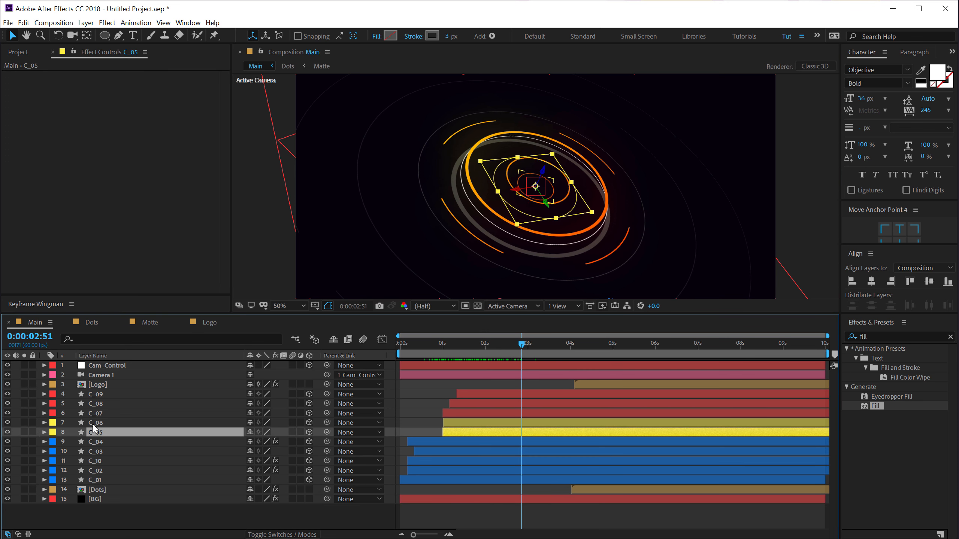
pyautogui.press('p')
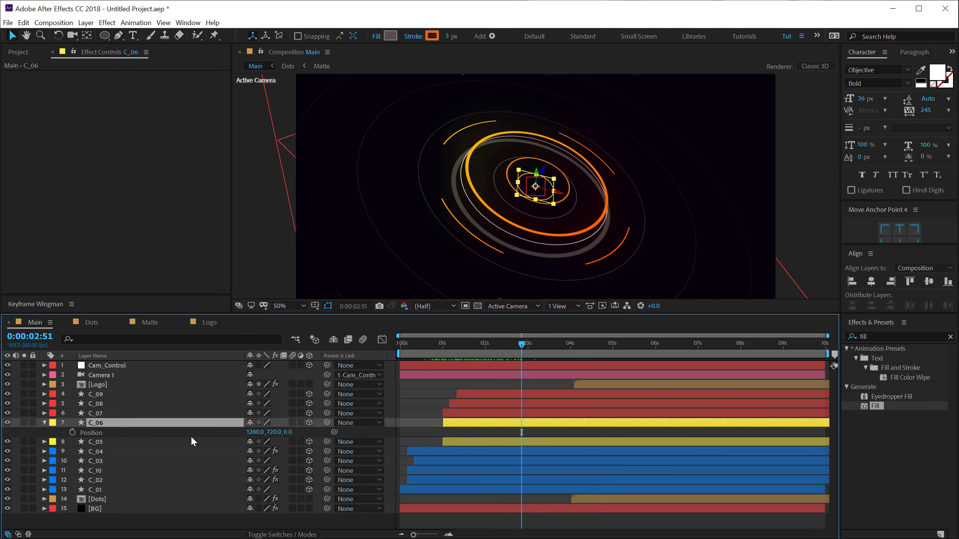
pyautogui.moveTo(287, 432); pyautogui.dragTo(215, 418)
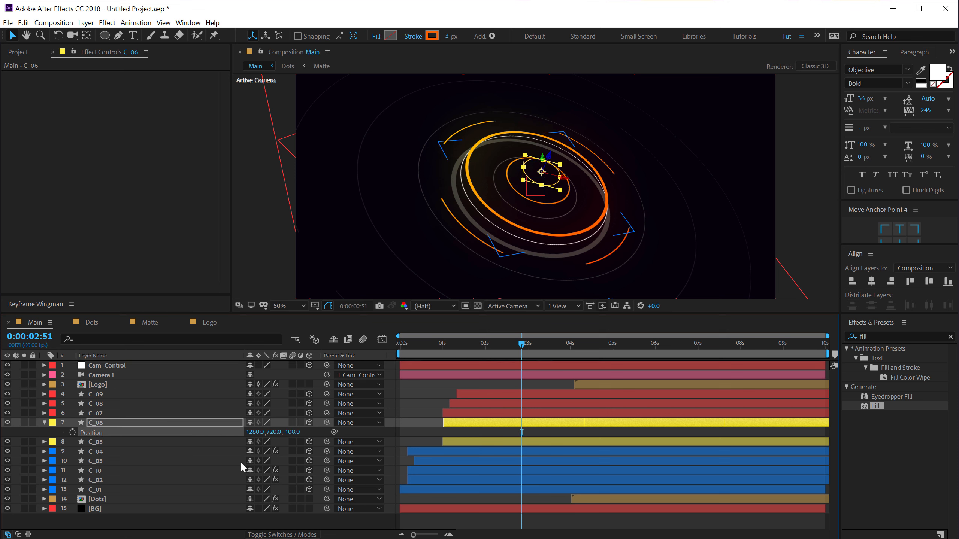
pyautogui.click(215, 517)
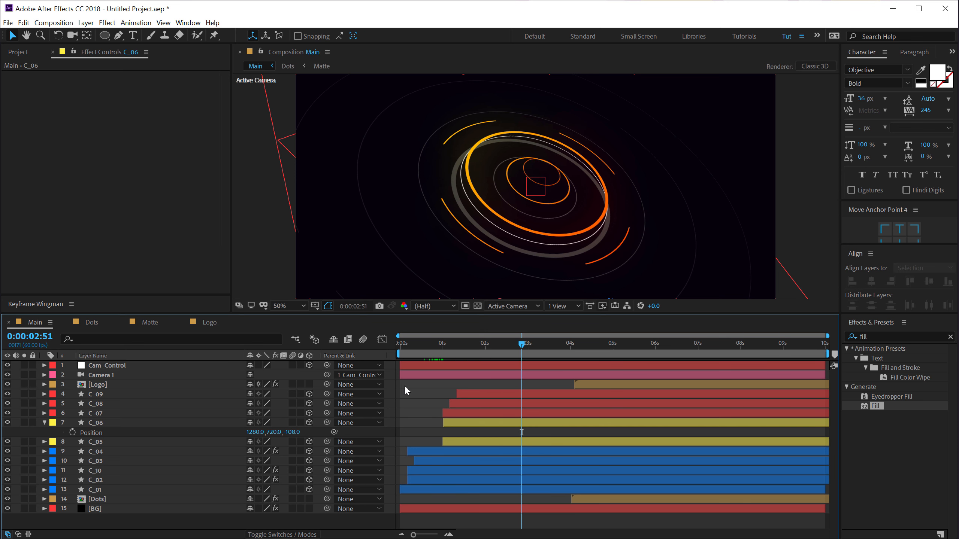
# Hide the Cam_Control layer, then scrub the animation to 0:00:02:16 with C_06's properties collapsed
pyautogui.click(8, 365)
pyautogui.moveTo(419, 340); pyautogui.dragTo(496, 361)
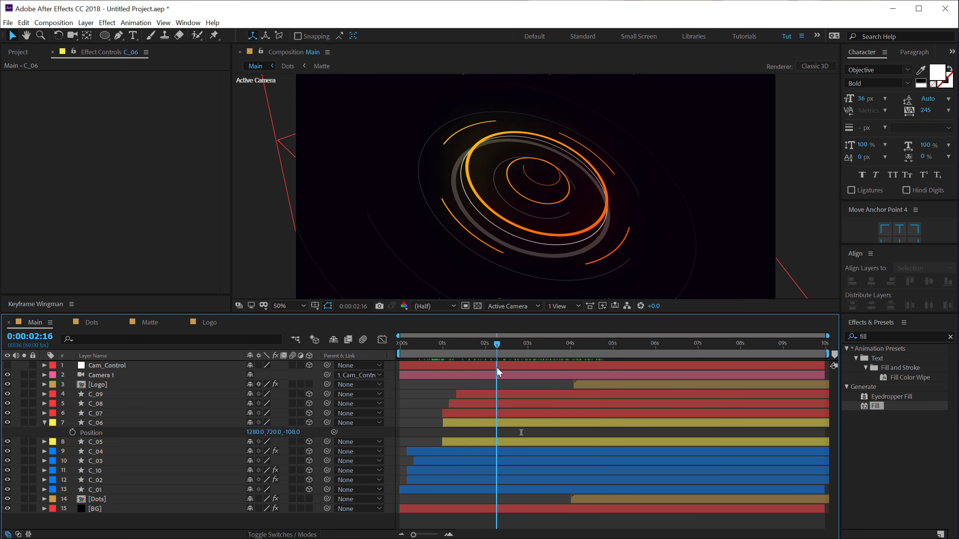
pyautogui.click(43, 423)
# Expand Camera 1's Camera Options and turn Depth of Field on
pyautogui.click(101, 376)
pyautogui.keyDown('ctrl'); pyautogui.click(44, 375); pyautogui.keyUp('ctrl')
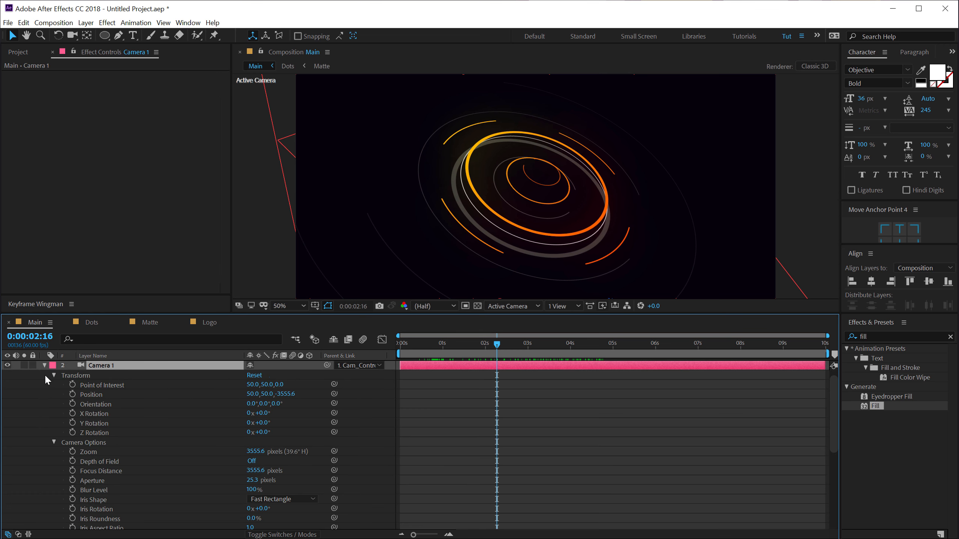
pyautogui.click(53, 442)
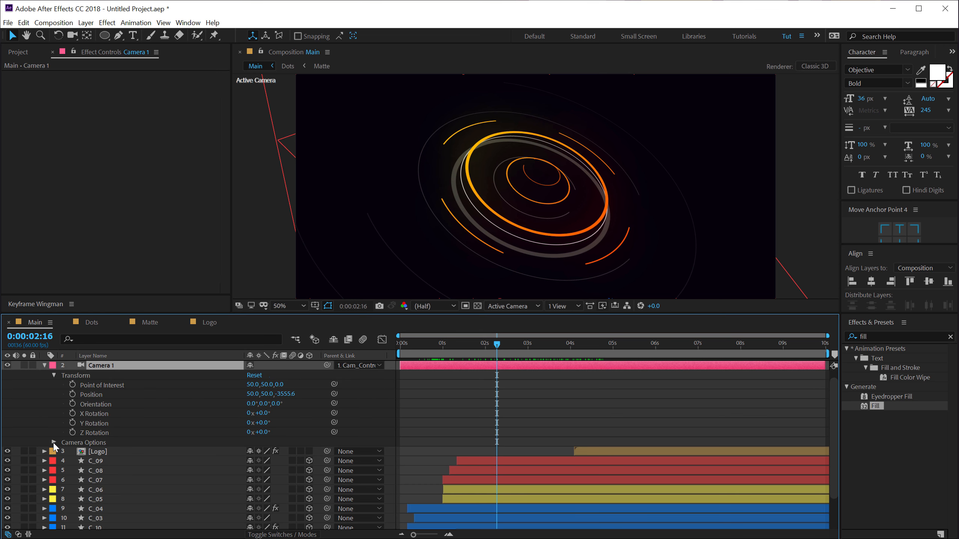
pyautogui.click(54, 375)
pyautogui.click(53, 394)
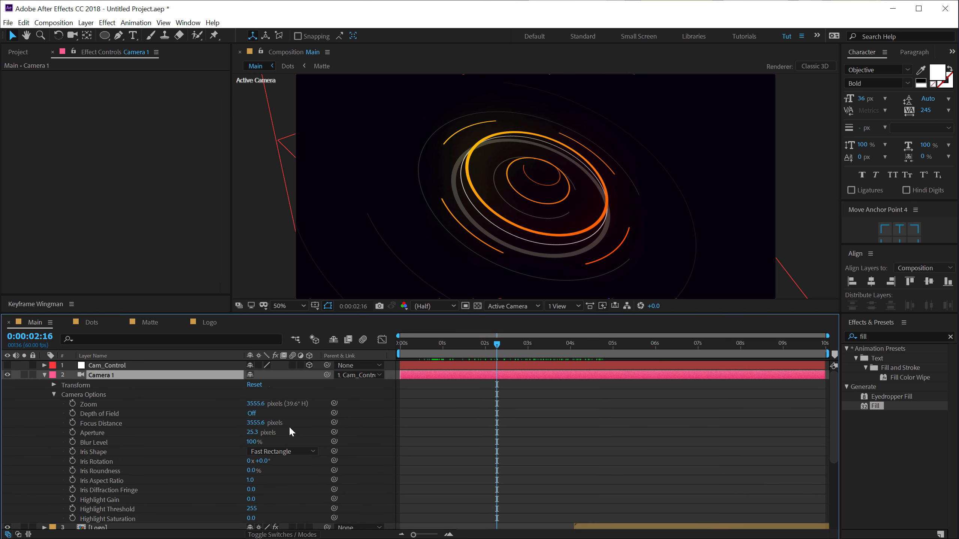
pyautogui.click(252, 414)
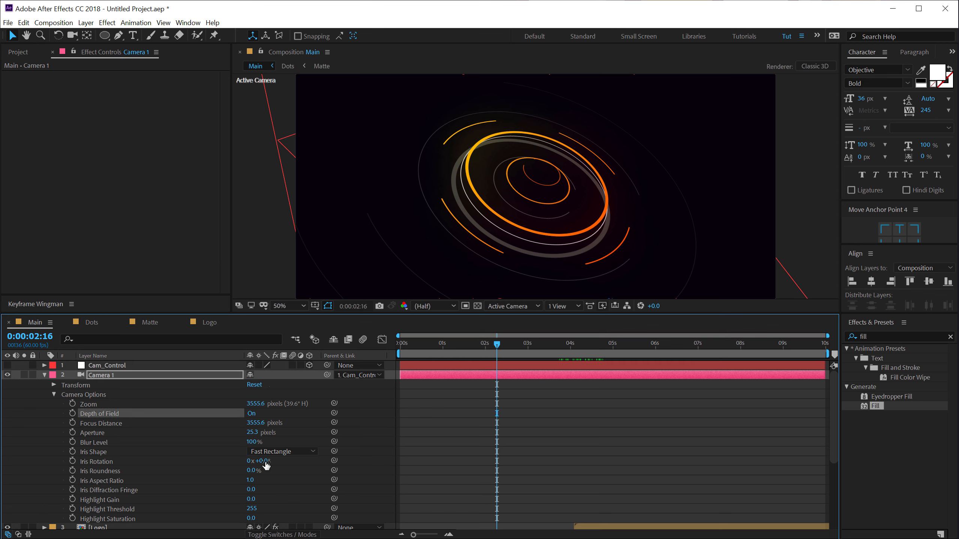
# Set Camera 1's Aperture to 200 pixels and its Blur Level to 350%
pyautogui.click(256, 433)
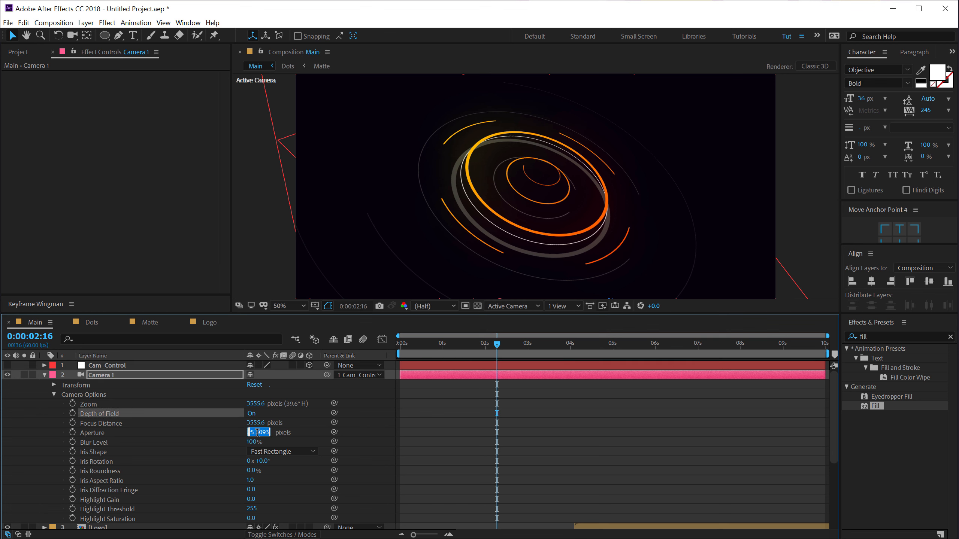
pyautogui.write('200')
pyautogui.press('Return')
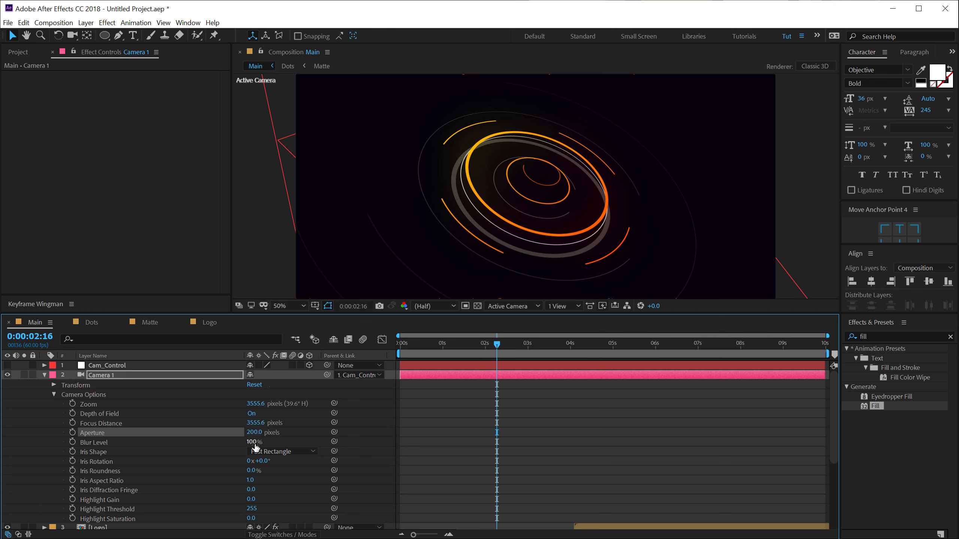
pyautogui.click(253, 442)
pyautogui.press('Return')
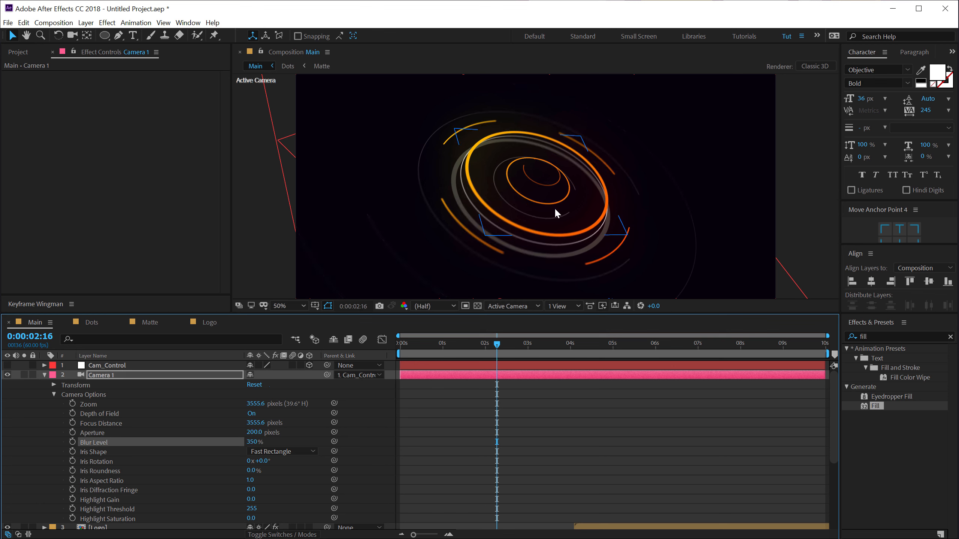
# Scrub the blurred animation to 0:00:03:28 and set Camera 1's Blur Level to 300%
pyautogui.moveTo(560, 197); pyautogui.dragTo(576, 184)
pyautogui.scroll(-2, 576, 184)
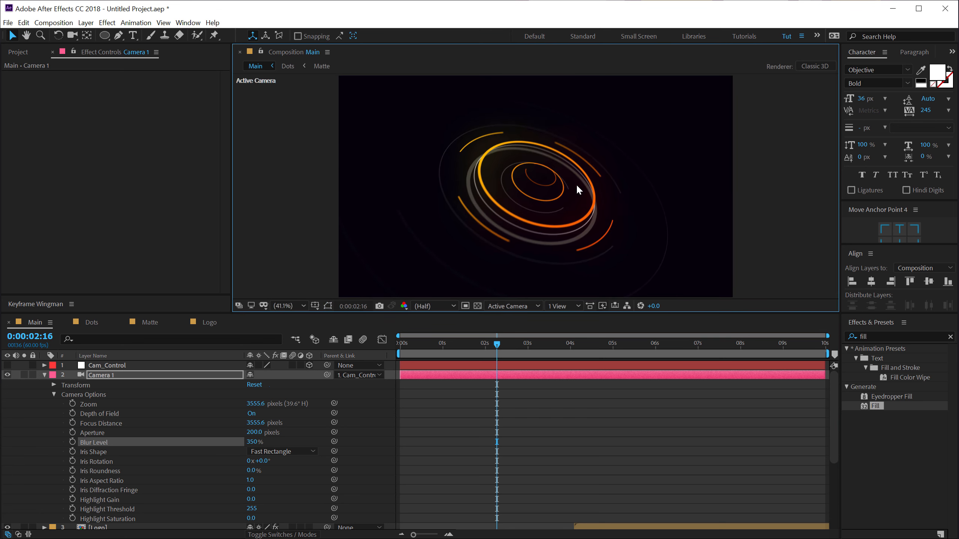
pyautogui.moveTo(447, 349); pyautogui.dragTo(547, 347)
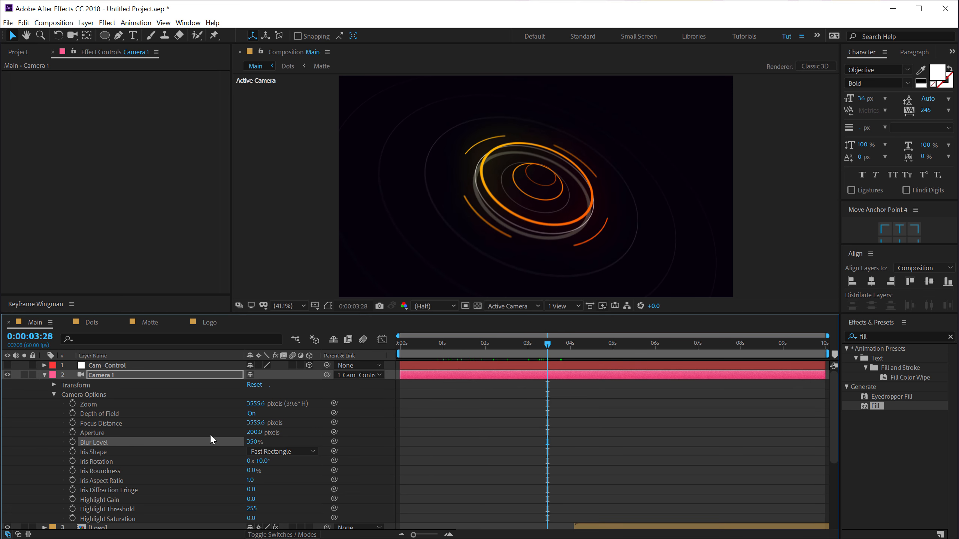
pyautogui.click(254, 443)
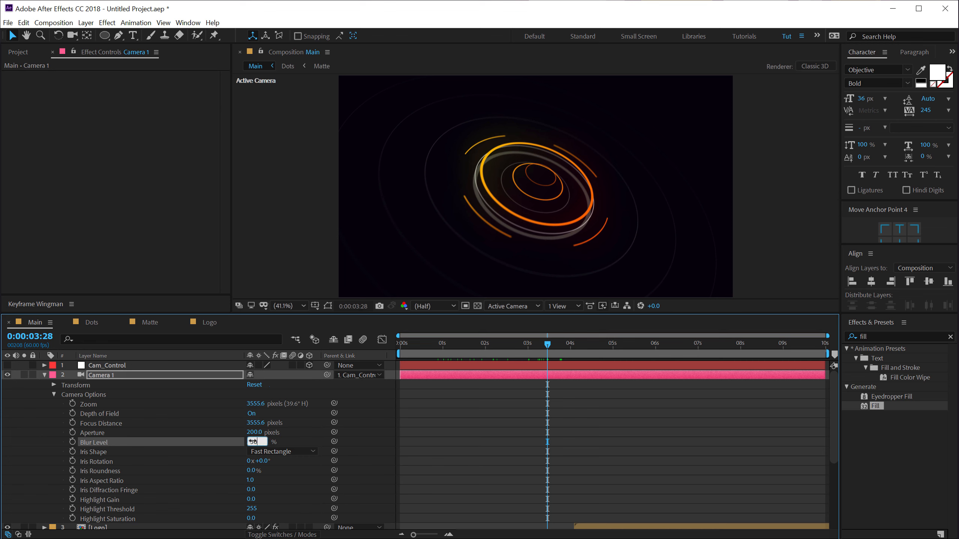
pyautogui.write('300')
pyautogui.press('Return')
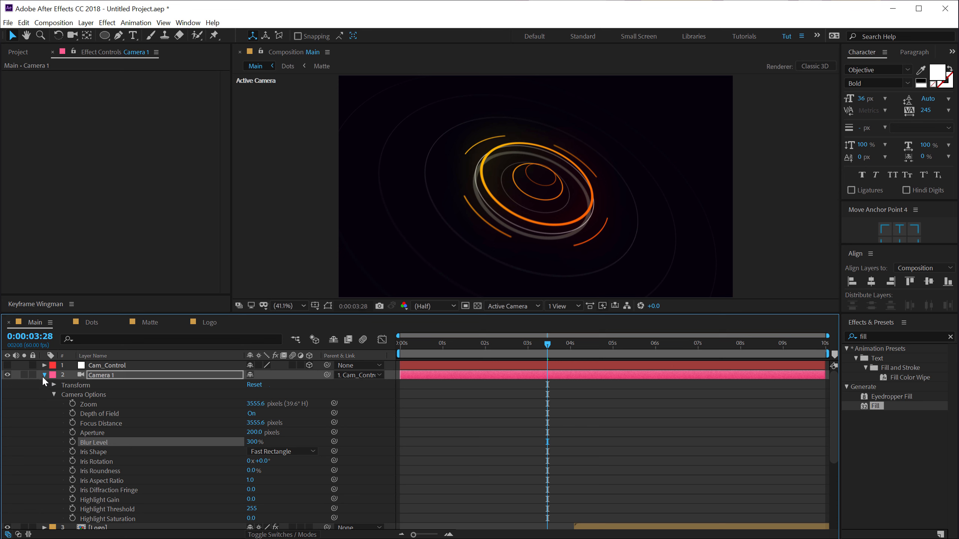
pyautogui.click(44, 375)
# Add X Rotation and Y Rotation keyframes to Cam_Control at 0:00:03:00
pyautogui.click(103, 366)
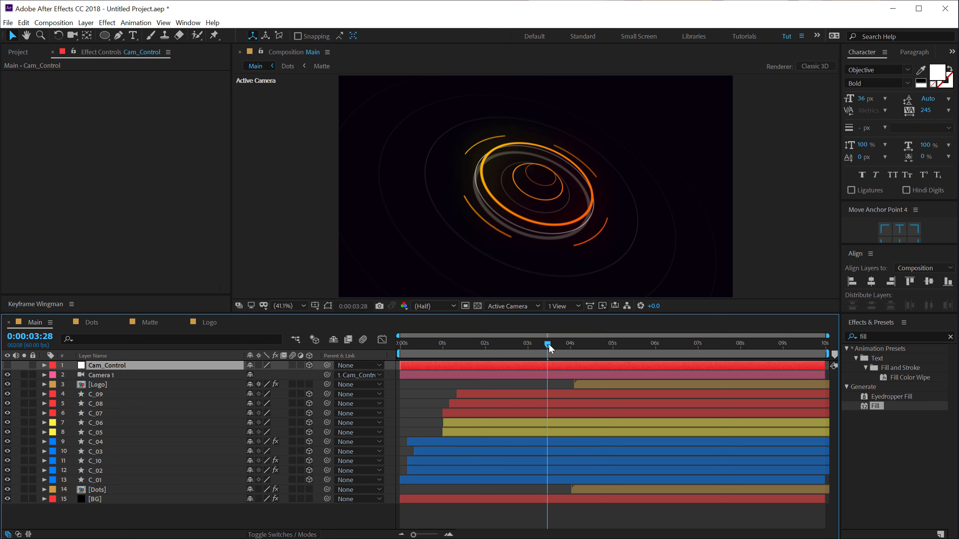
pyautogui.moveTo(548, 343); pyautogui.dragTo(531, 355)
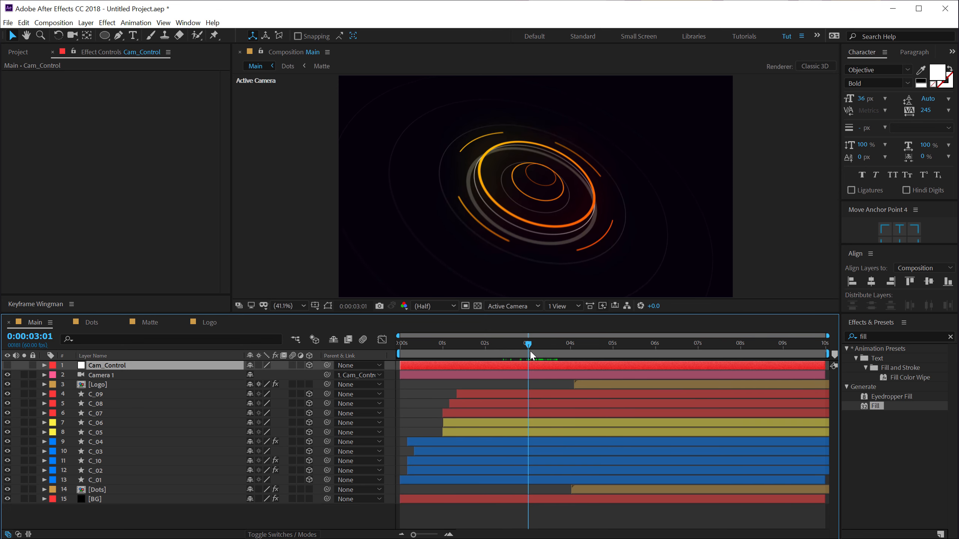
pyautogui.press('pageup')
pyautogui.press('p')
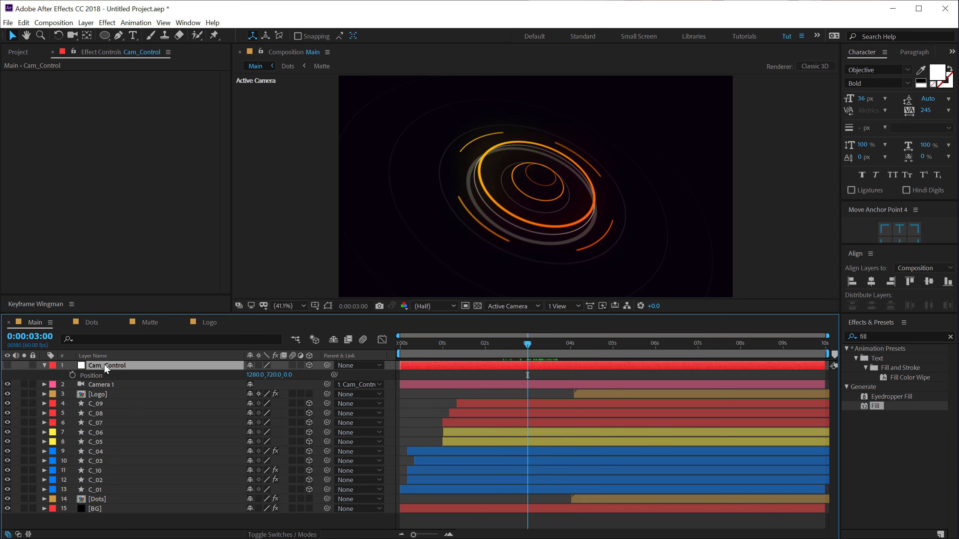
pyautogui.press('r')
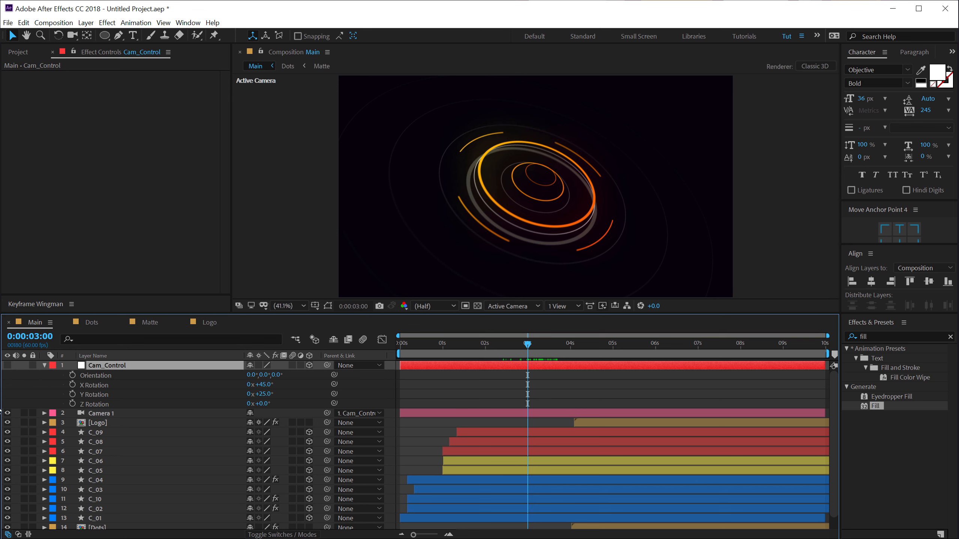
pyautogui.click(73, 385)
pyautogui.click(72, 394)
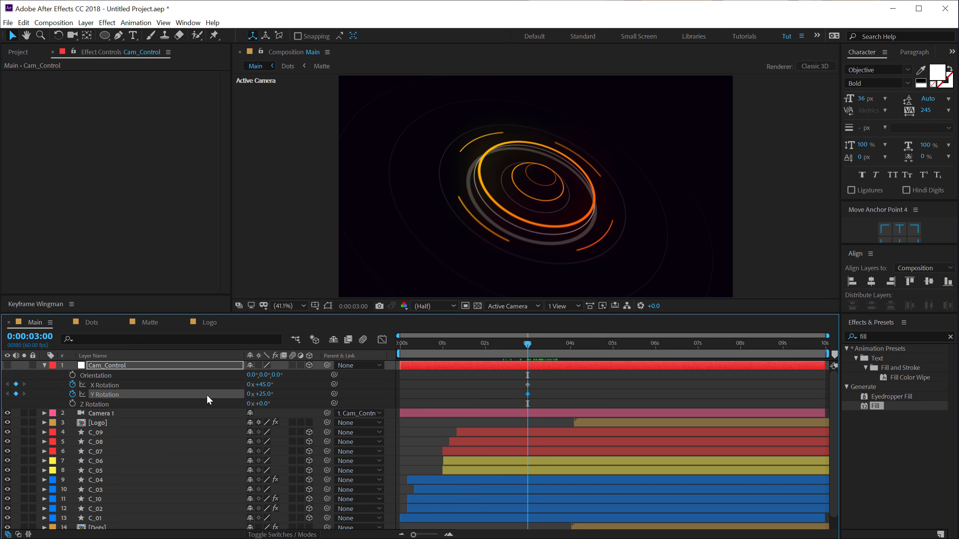
# Set Cam_Control's X Rotation and Y Rotation to 0° at 0:00:04:00
pyautogui.moveTo(548, 351); pyautogui.dragTo(572, 352)
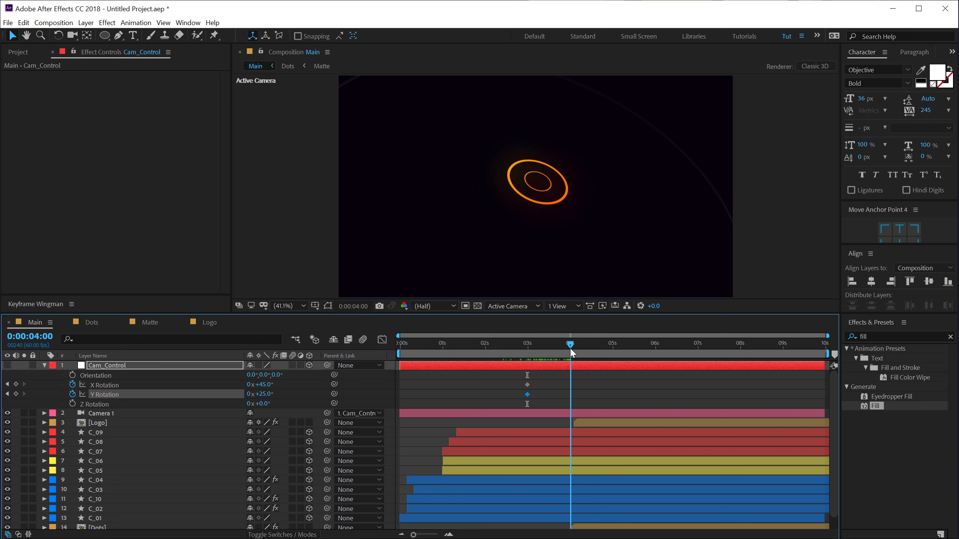
pyautogui.click(260, 394)
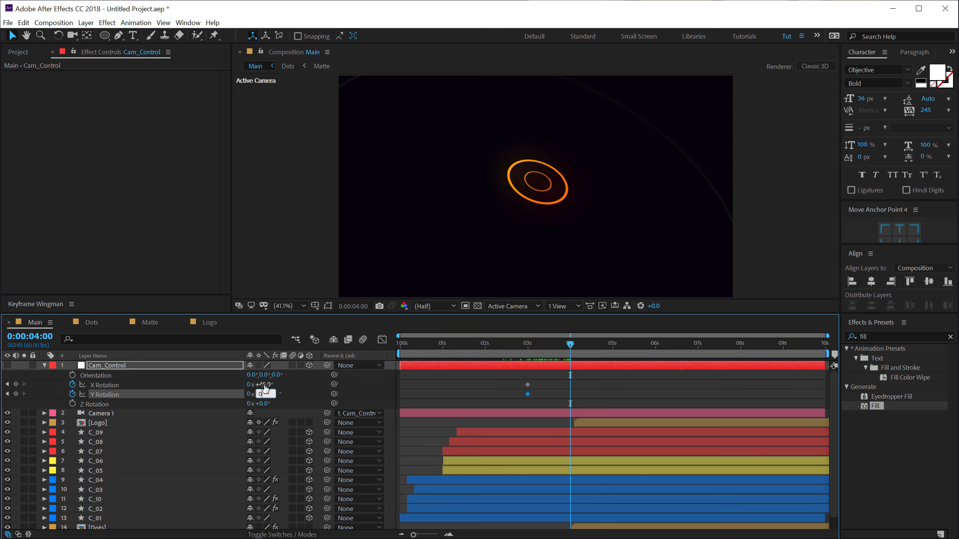
pyautogui.click(263, 385)
pyautogui.write('0')
pyautogui.click(285, 393)
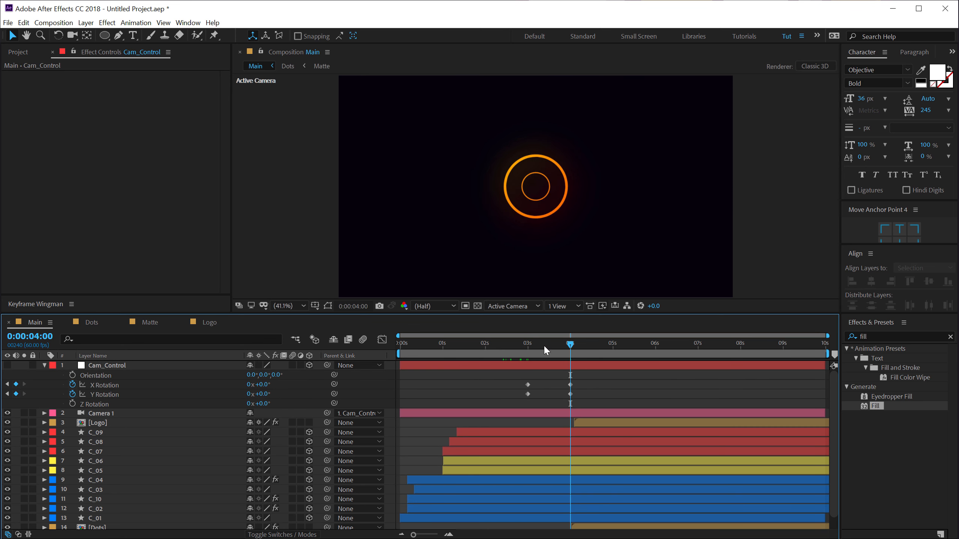
# Apply Easy Ease to all of Cam_Control's X Rotation and Y Rotation keyframes
pyautogui.moveTo(545, 347); pyautogui.dragTo(567, 362)
pyautogui.moveTo(508, 382); pyautogui.dragTo(571, 397)
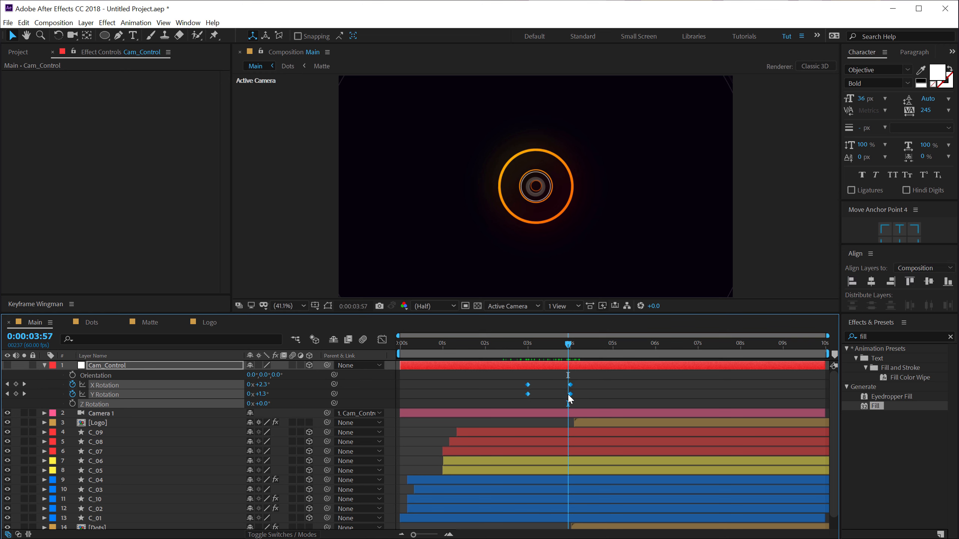
pyautogui.rightClick(571, 393)
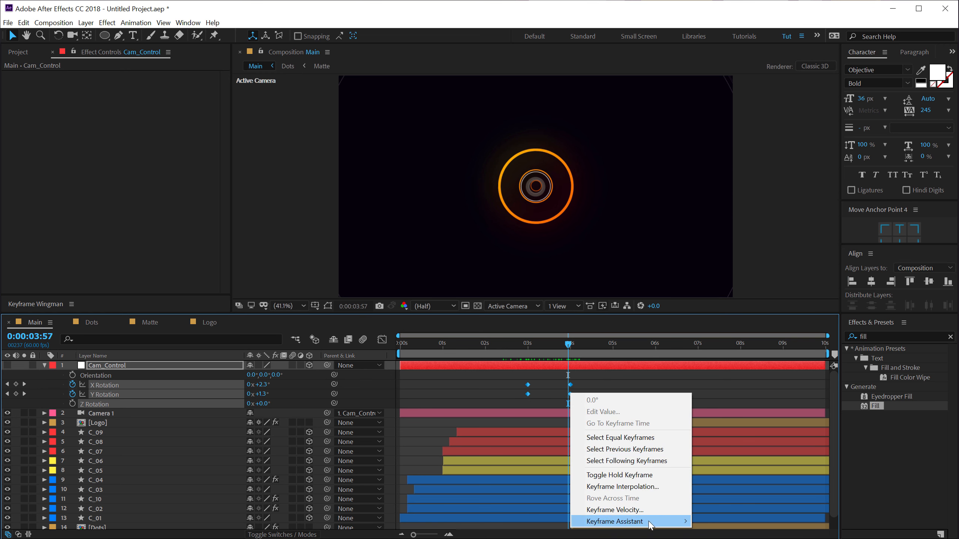
pyautogui.moveTo(650, 525)
pyautogui.click(719, 452)
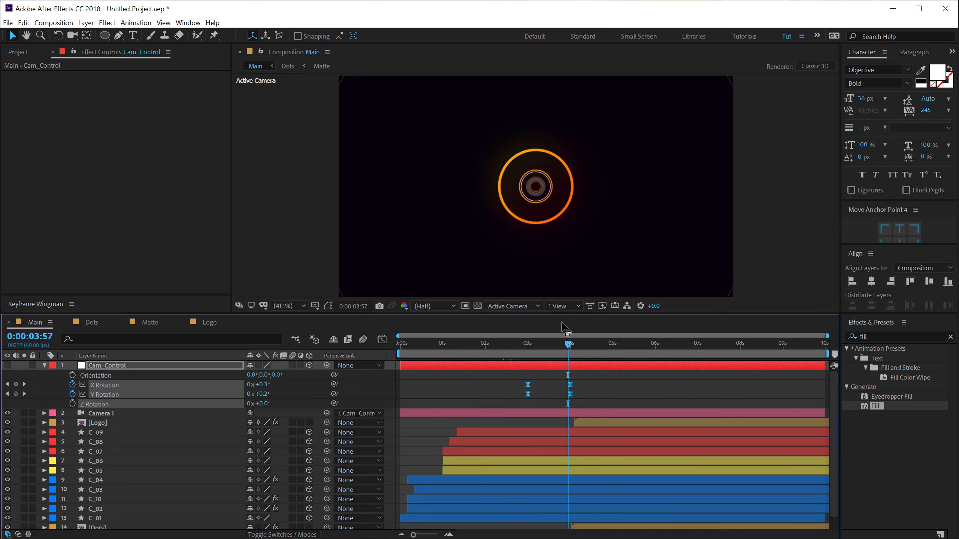
# End the Main composition's work area at 0:00:06:01 and collapse the Cam_Control layer's properties
pyautogui.moveTo(514, 343); pyautogui.dragTo(657, 360)
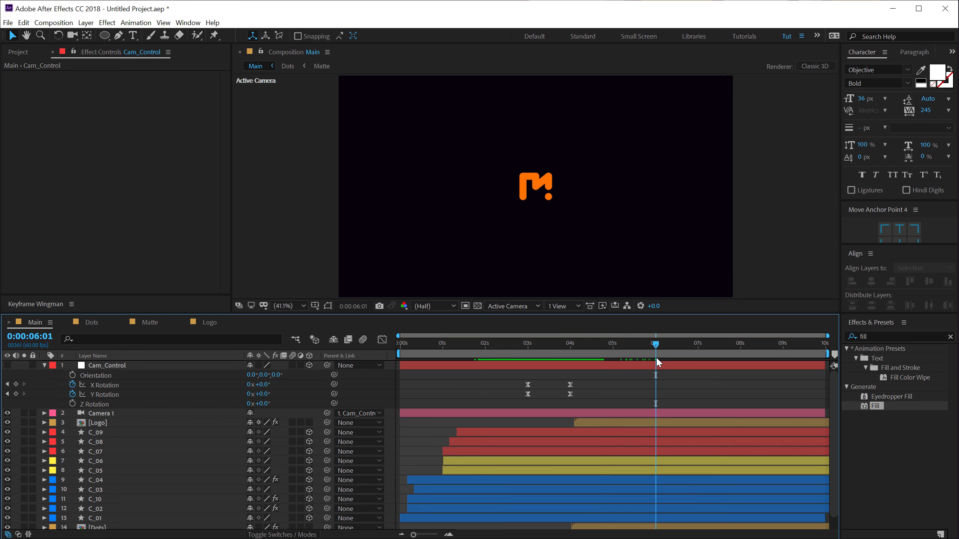
pyautogui.press('n')
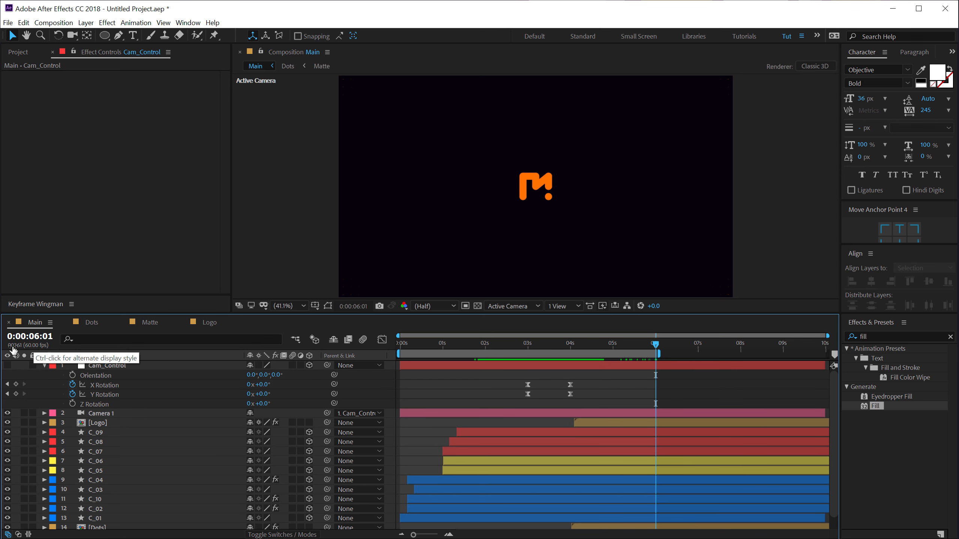
pyautogui.click(45, 365)
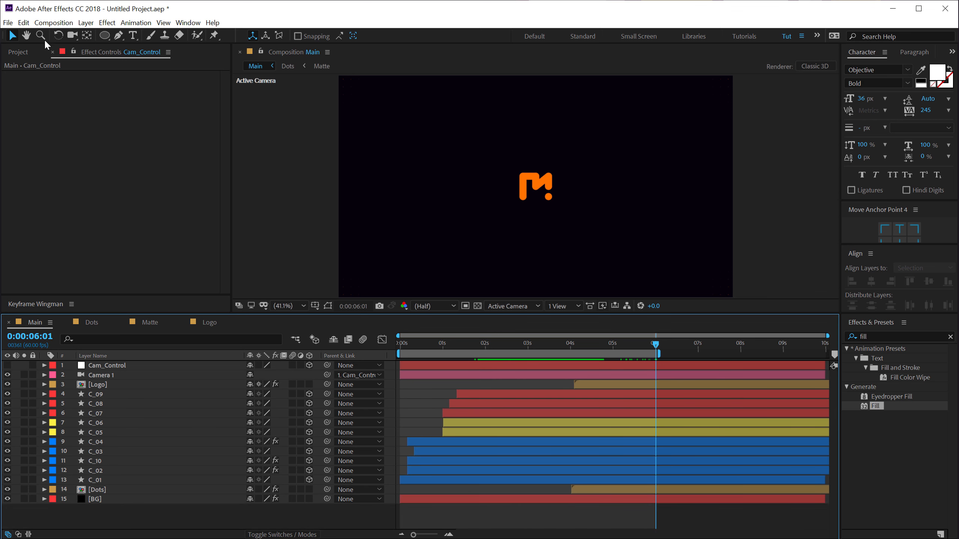
# Change the BG layer's Fill color to a slightly bluer near-black
pyautogui.click(35, 54)
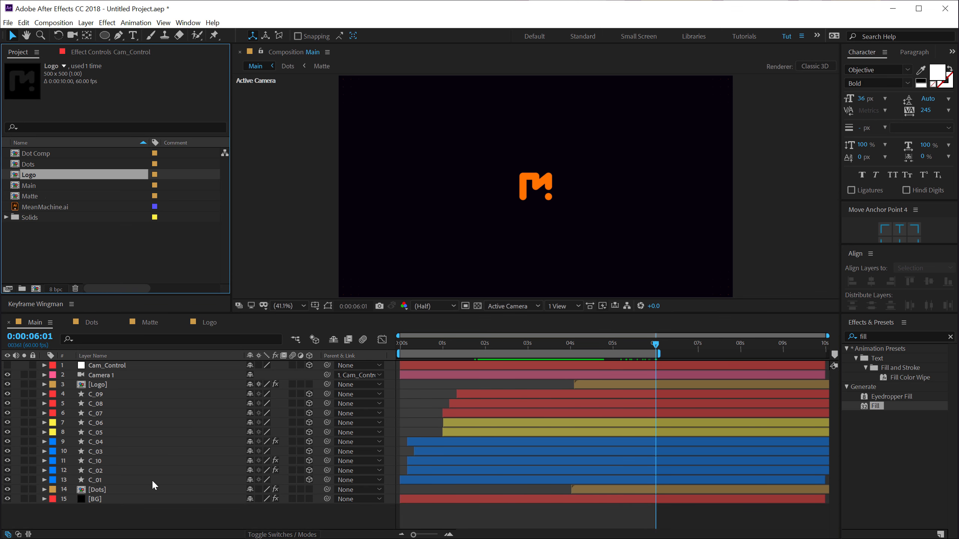
pyautogui.click(99, 499)
pyautogui.click(104, 53)
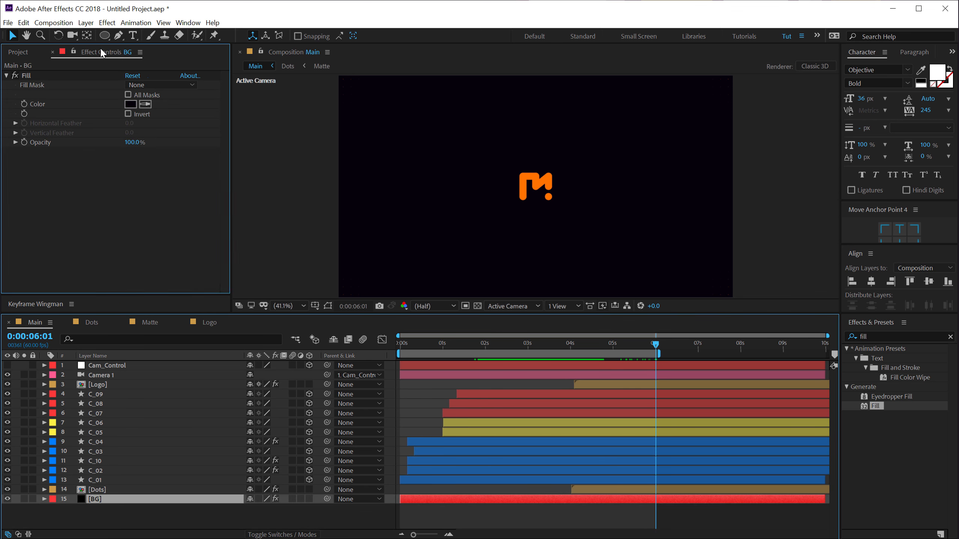
pyautogui.click(130, 104)
pyautogui.click(719, 264)
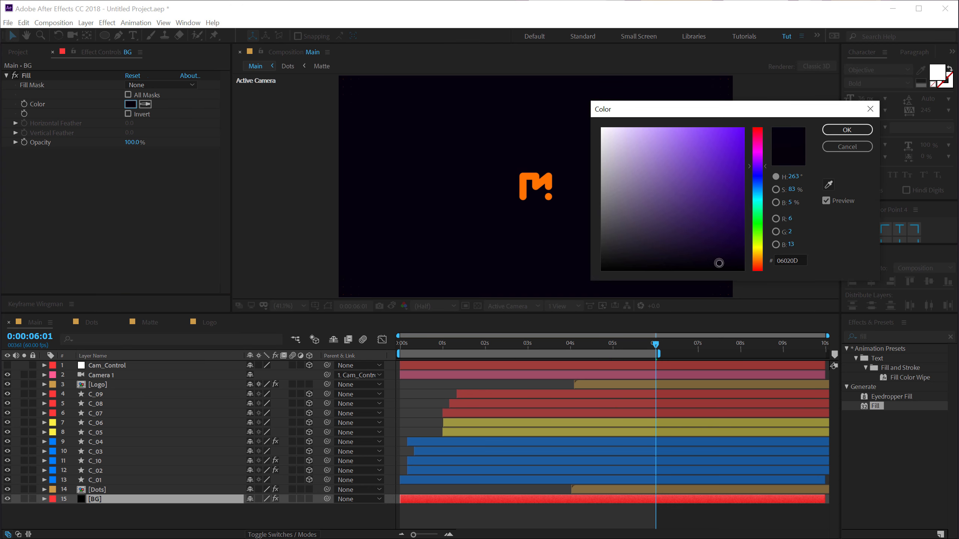
pyautogui.click(720, 263)
pyautogui.click(826, 132)
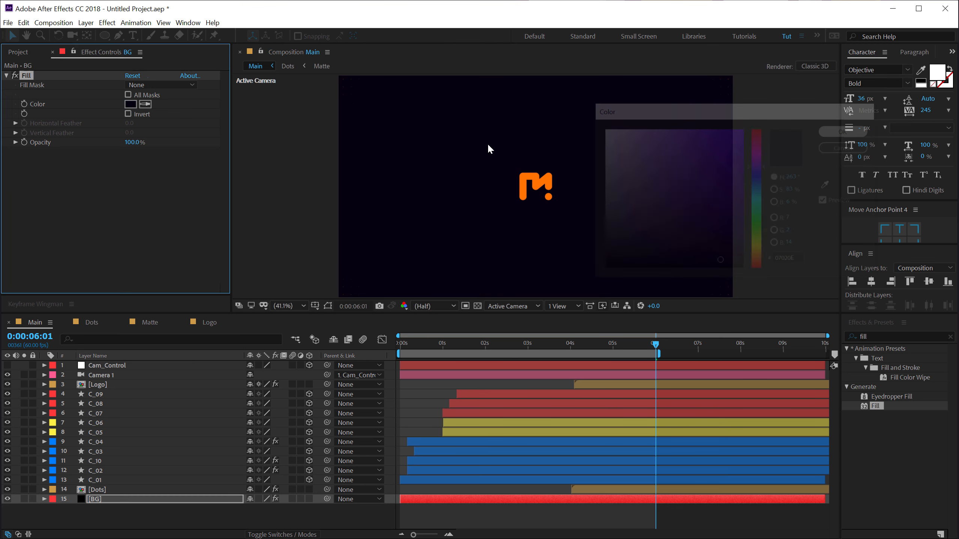
# Switch the project's color depth to 16 bits per channel and move the current time to 0:00:02:26
pyautogui.click(30, 57)
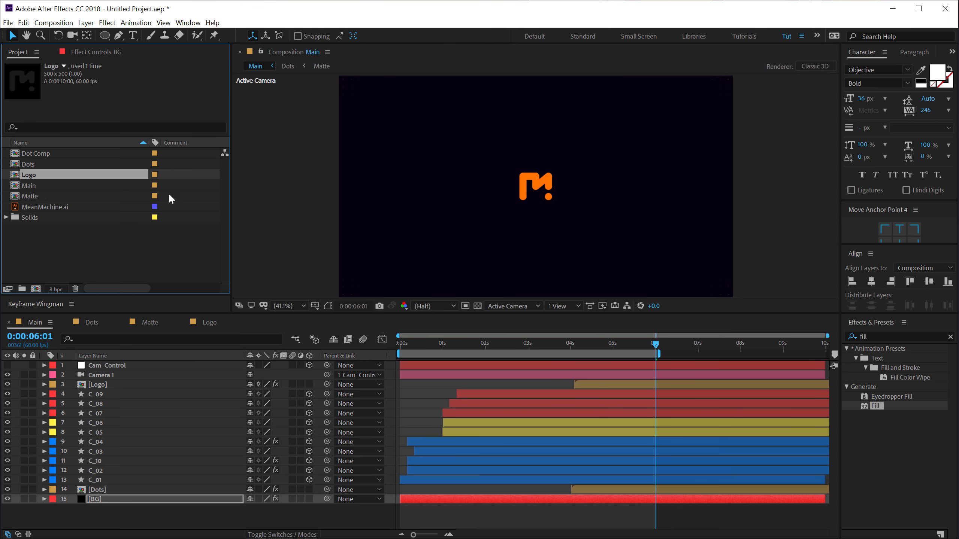
pyautogui.keyDown('alt'); pyautogui.click(57, 290); pyautogui.keyUp('alt')
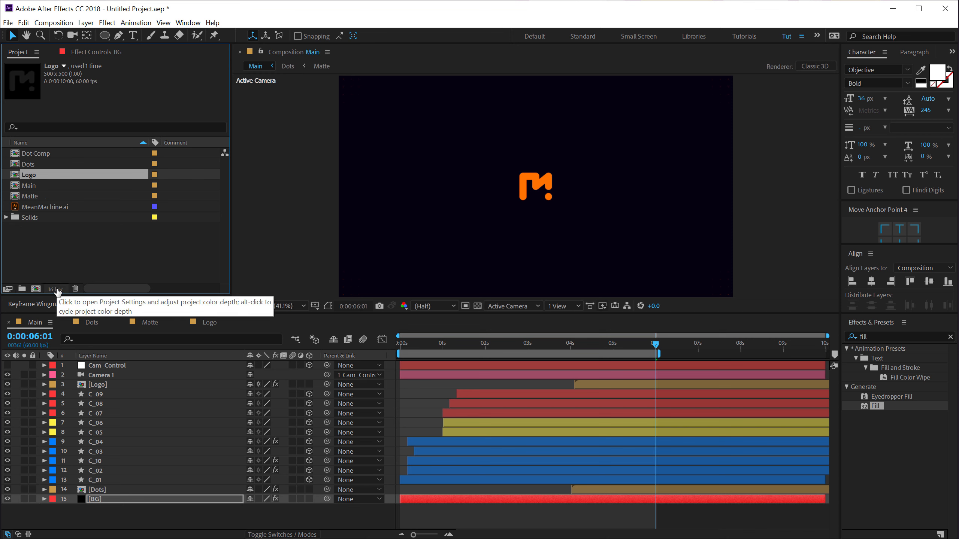
pyautogui.moveTo(446, 341); pyautogui.dragTo(504, 342)
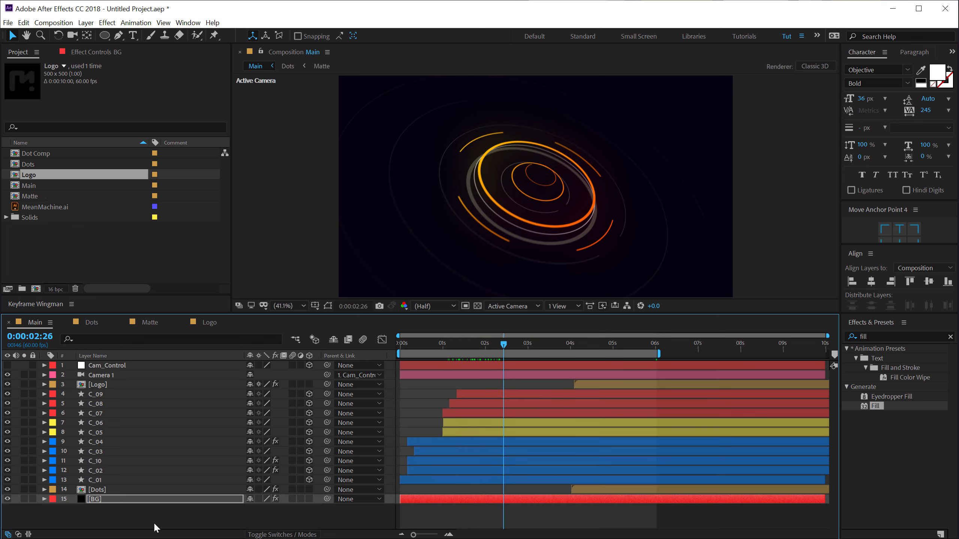
# Add an adjustment layer above all other layers in Main and name it N
pyautogui.click(135, 523)
pyautogui.rightClick(134, 524)
pyautogui.moveTo(159, 405)
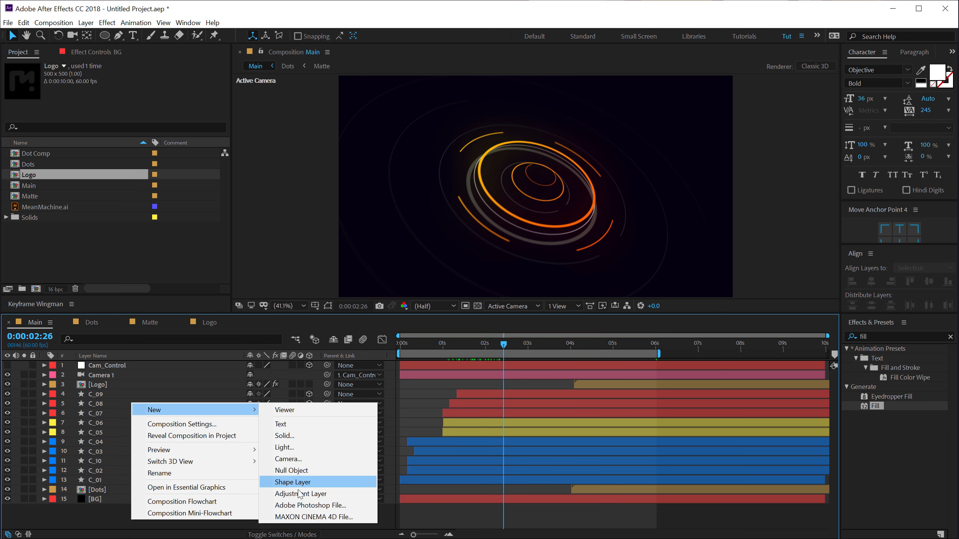
pyautogui.click(281, 491)
pyautogui.press('Return')
pyautogui.write('N')
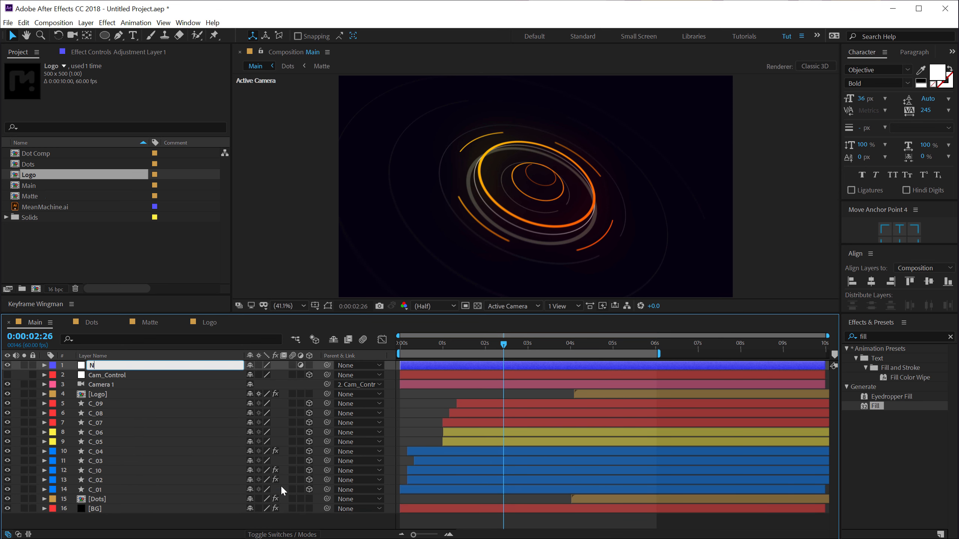
pyautogui.press('Return')
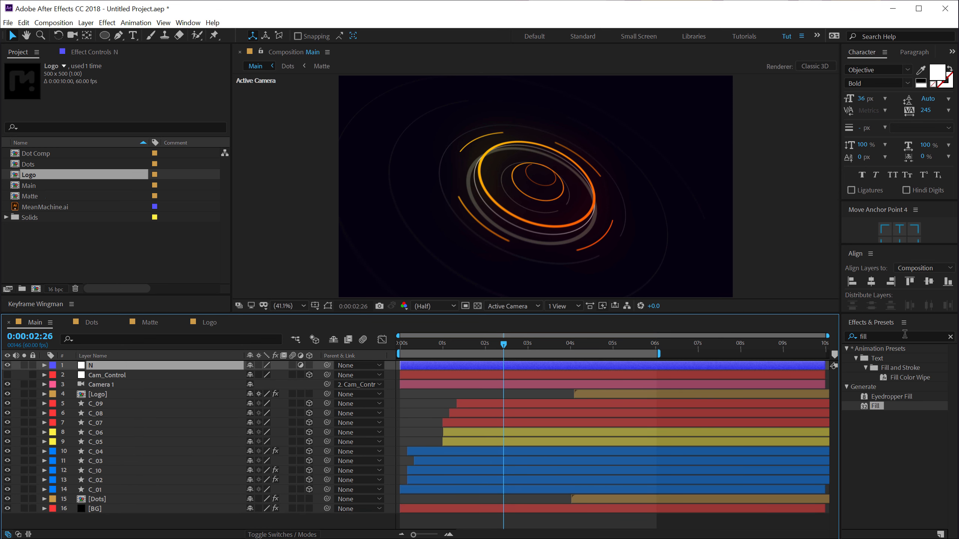
# Apply the Noise effect to the N adjustment layer with an Amount of Noise of 3%
pyautogui.click(905, 334)
pyautogui.write('noise')
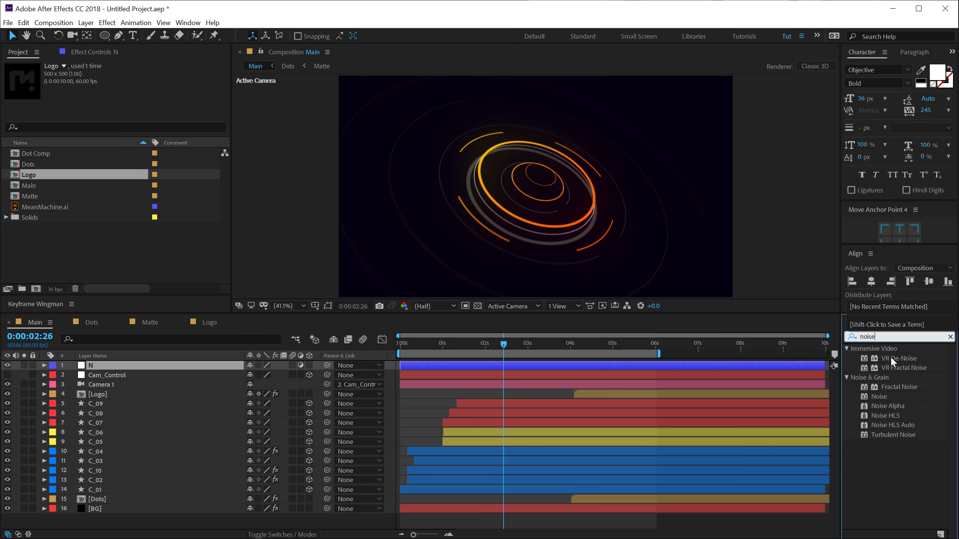
pyautogui.doubleClick(888, 395)
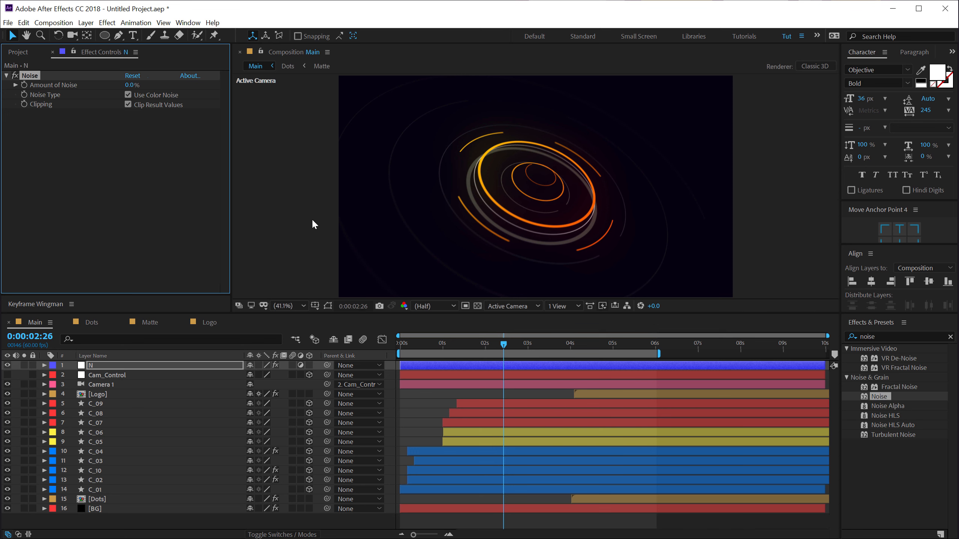
pyautogui.click(131, 85)
pyautogui.write('3')
pyautogui.press('Return')
# Deselect all layers and preview the Main composition from its first frame
pyautogui.click(18, 51)
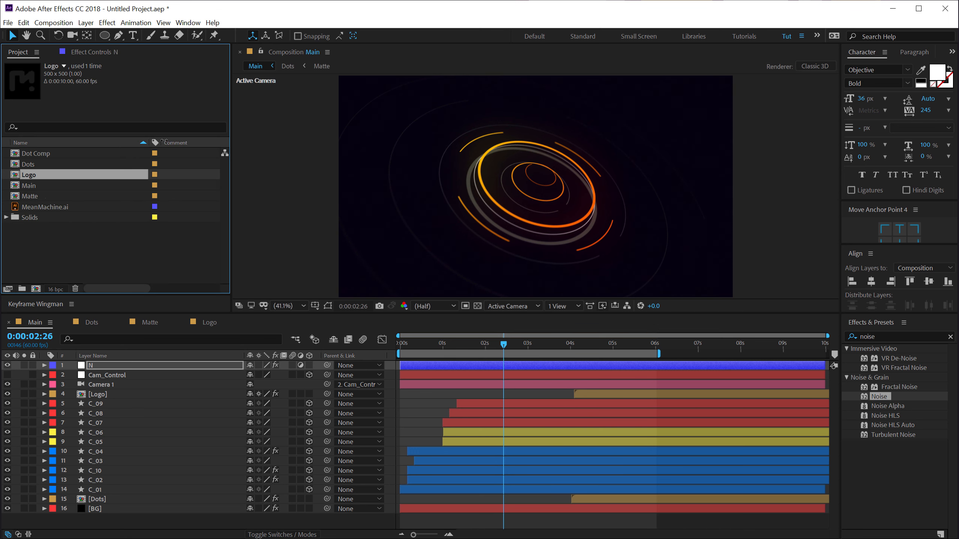
pyautogui.click(107, 518)
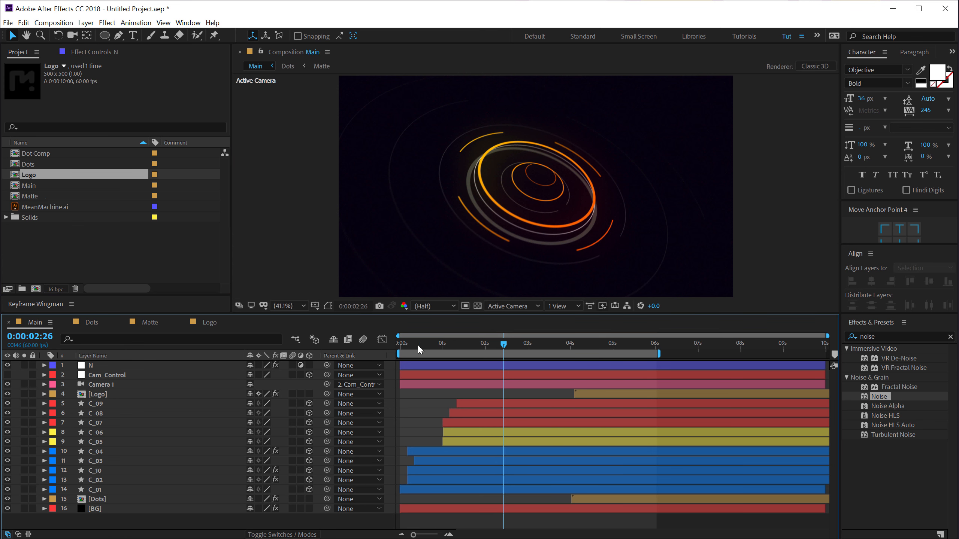
pyautogui.press('Home')
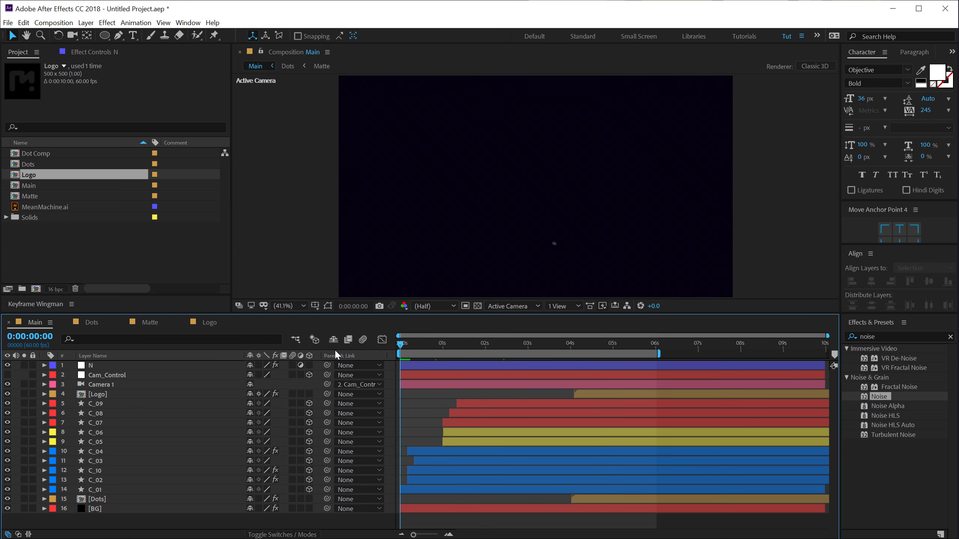
pyautogui.press('space')
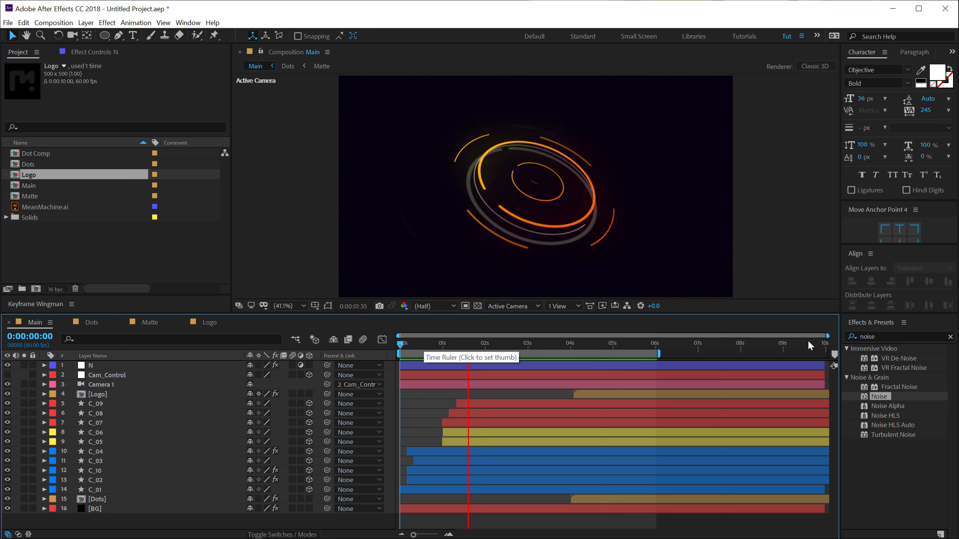